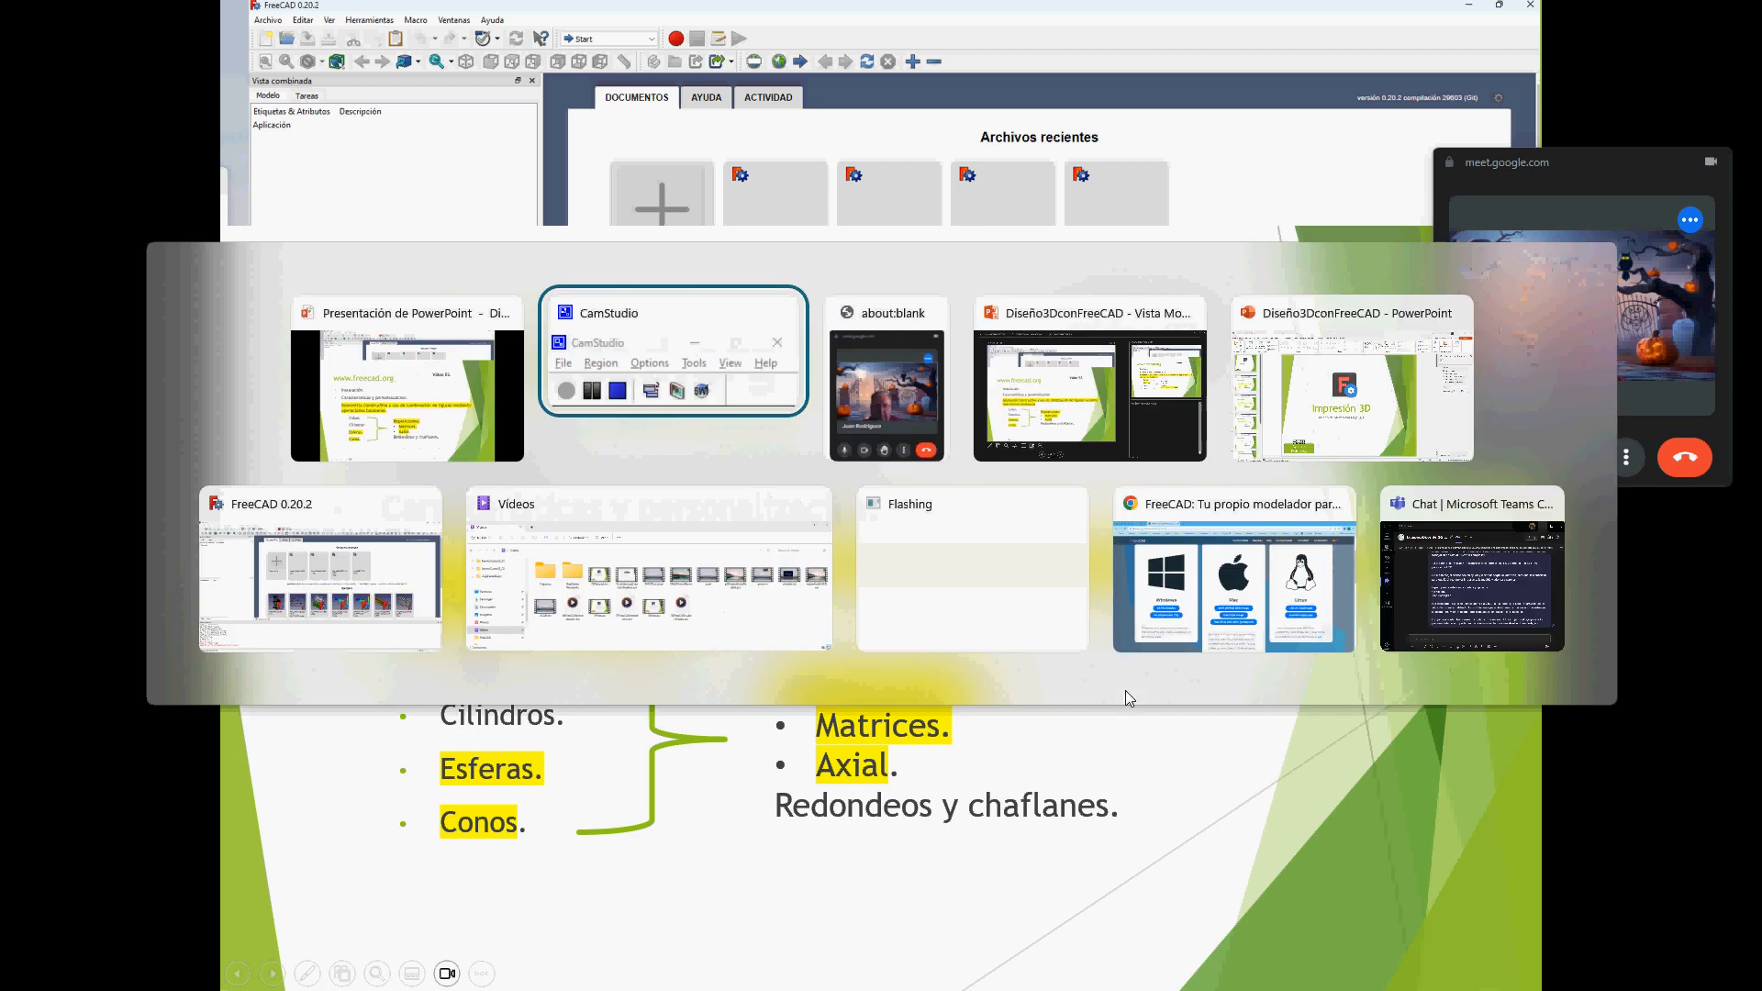
# Step: Switch to FreeCAD and create a new empty document
pyautogui.hotkey('alt', 'Tab')
pyautogui.hotkey('alt', 'Tab')
pyautogui.hotkey('alt', 'Tab')
pyautogui.hotkey('alt', 'Tab')
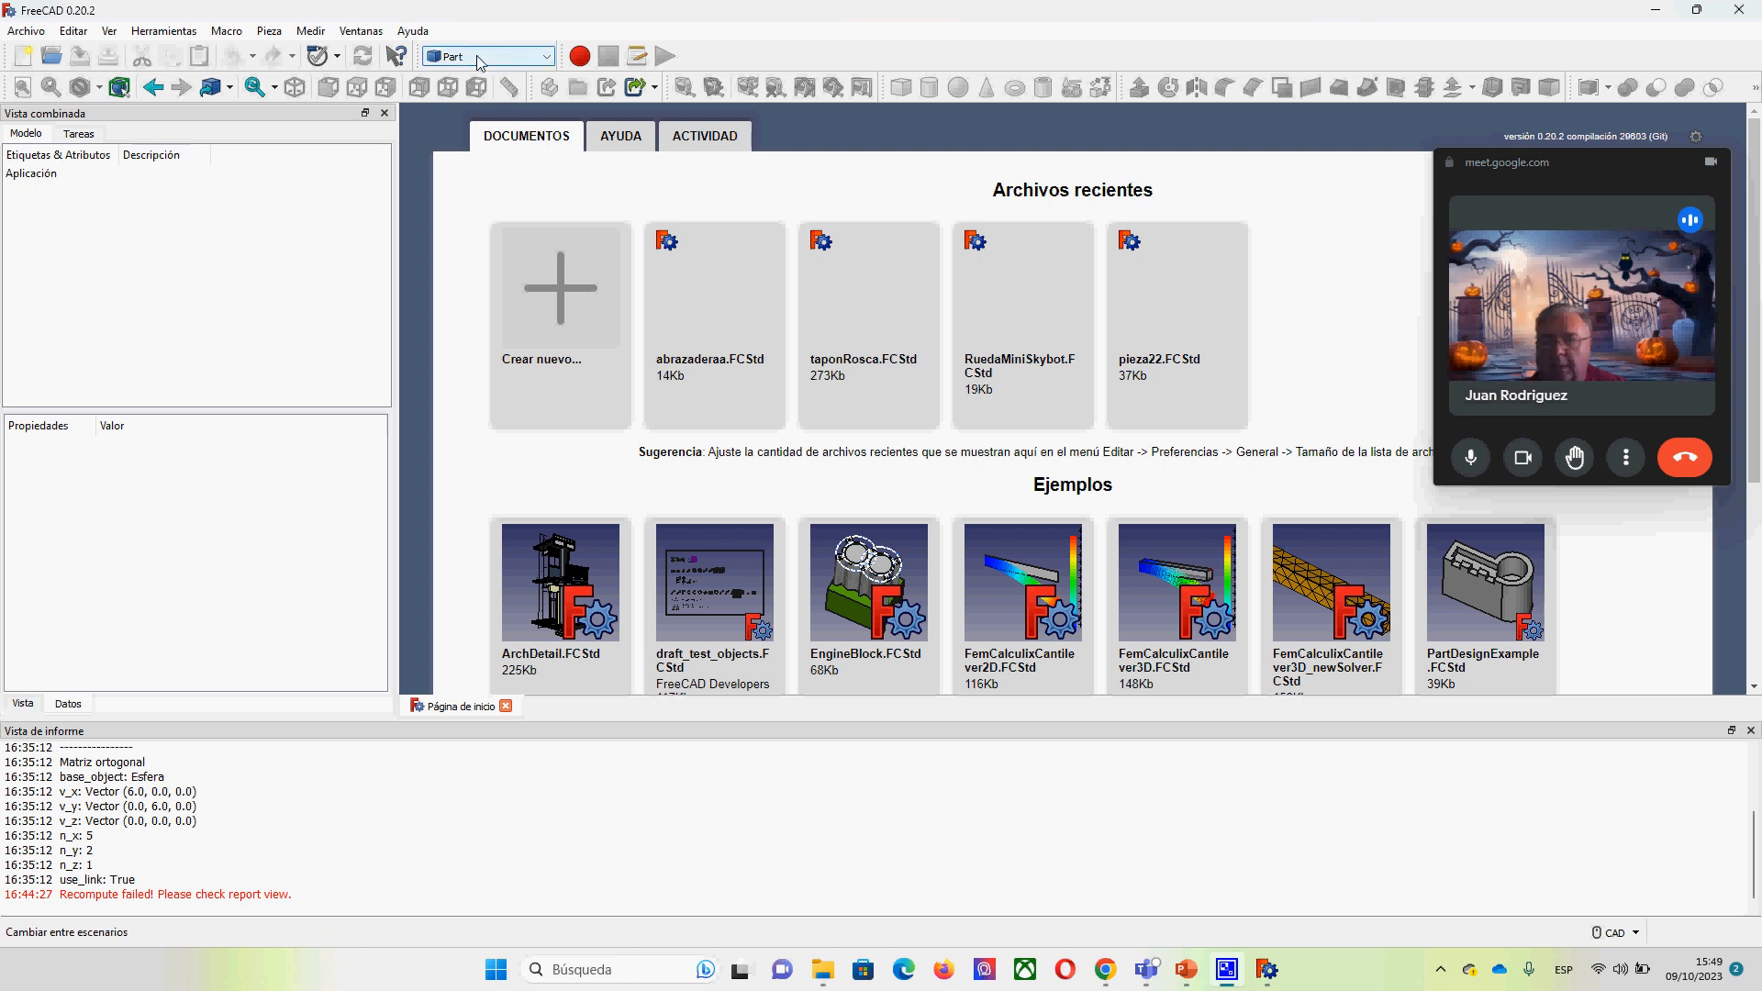
pyautogui.click(551, 358)
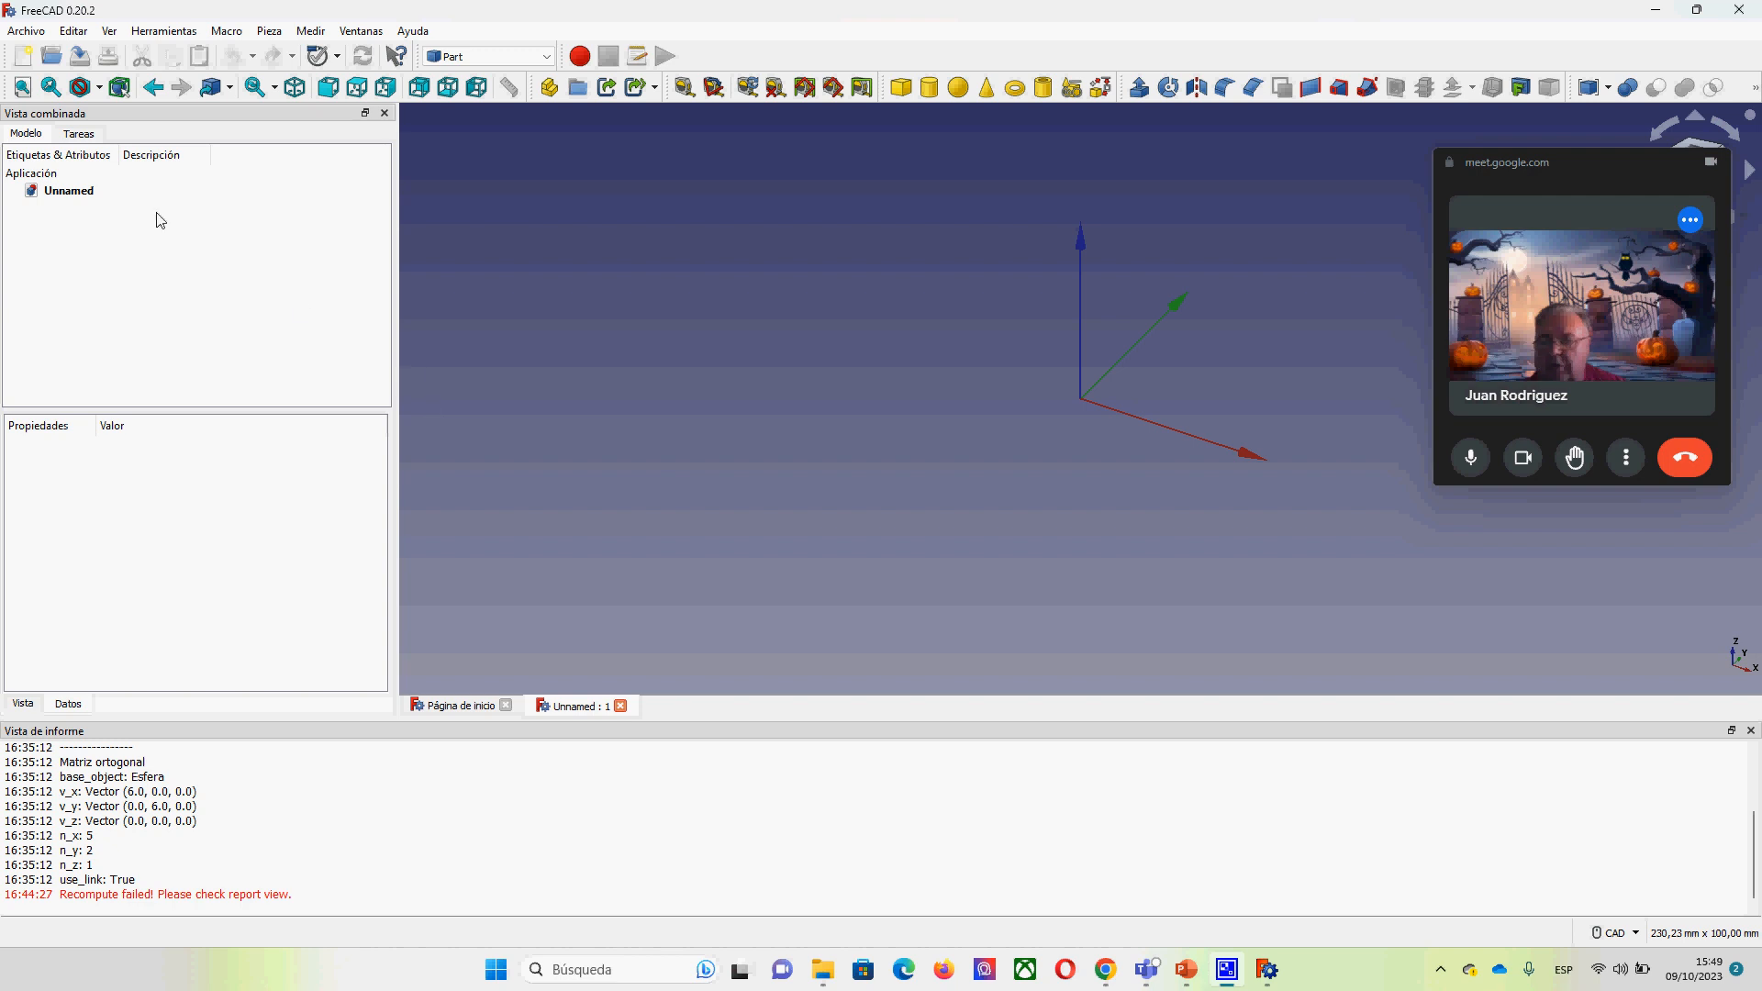
# Step: Set the new document's label to EsferasConos
pyautogui.click(69, 193)
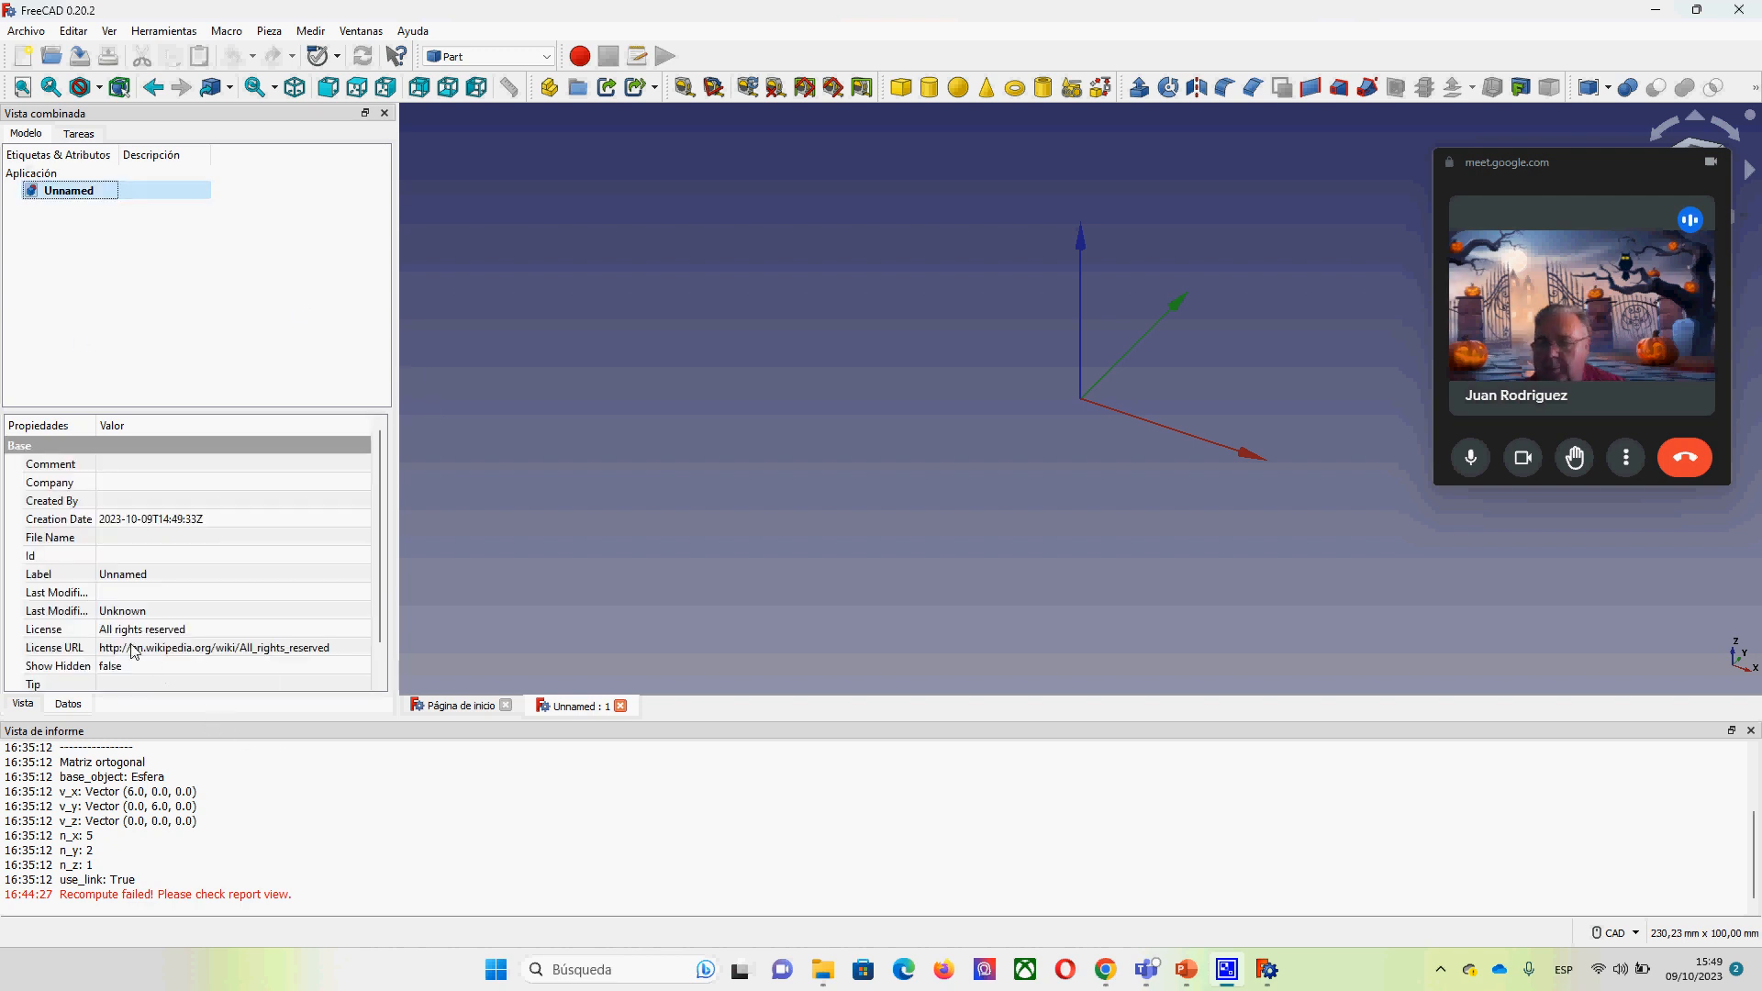
pyautogui.click(192, 576)
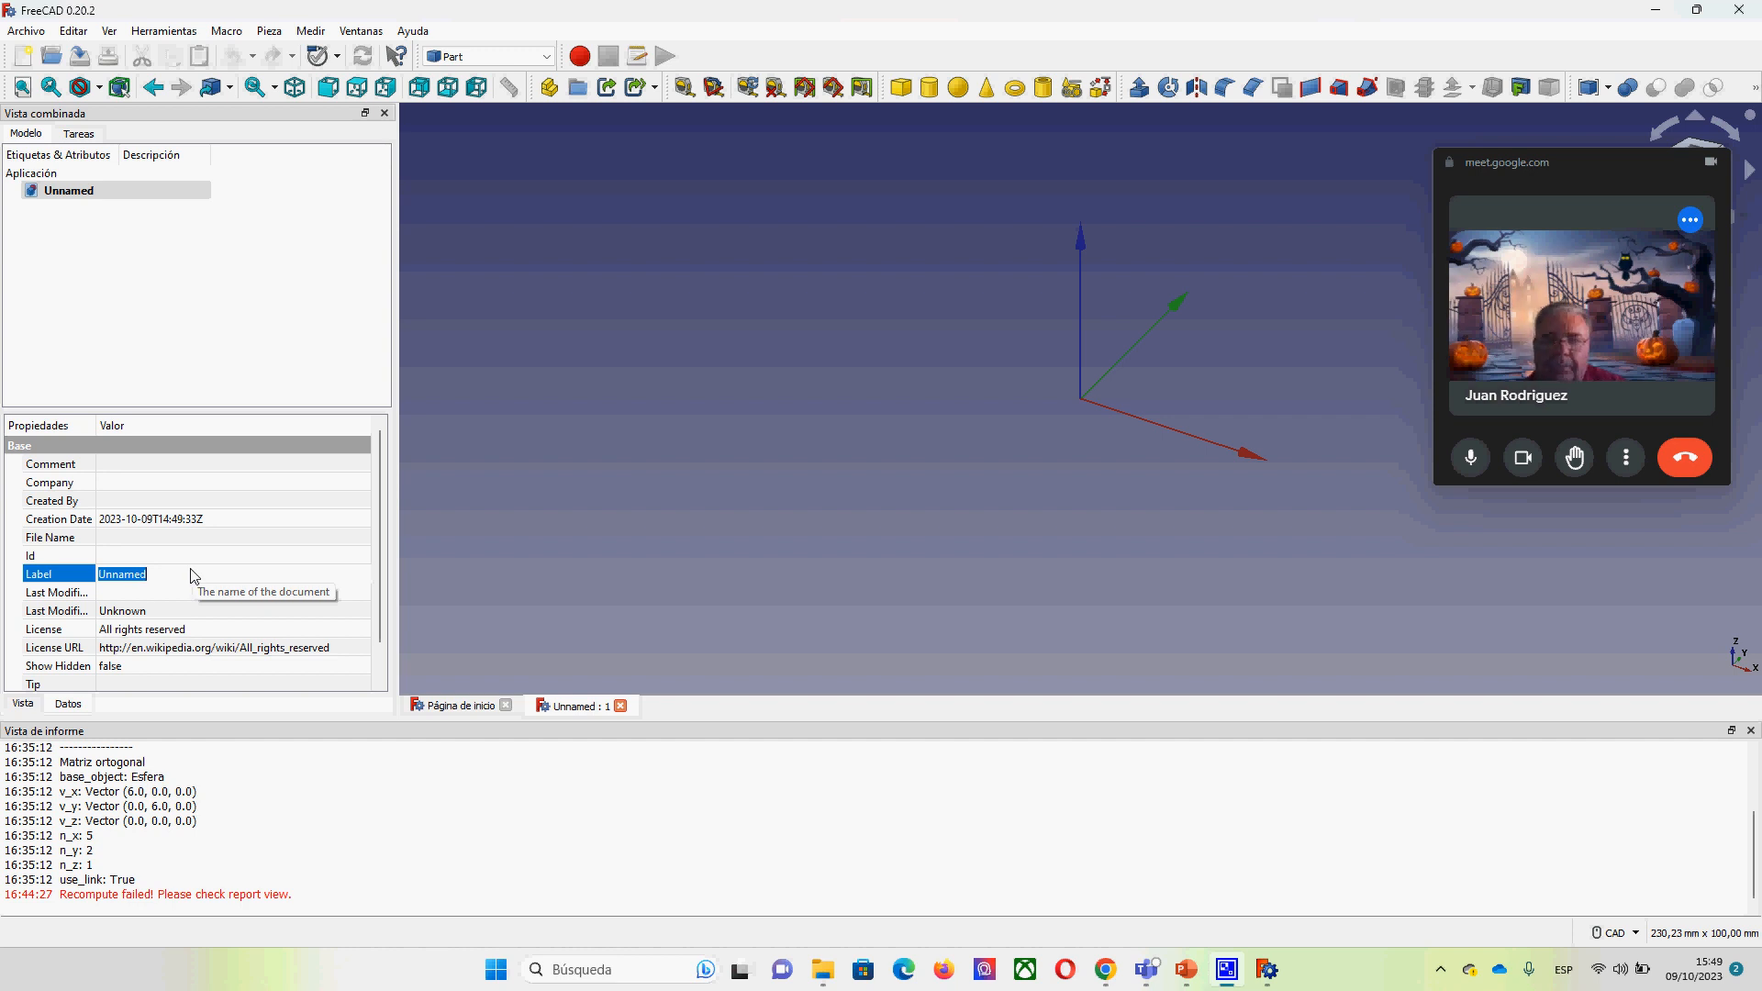
pyautogui.write('Esferas')
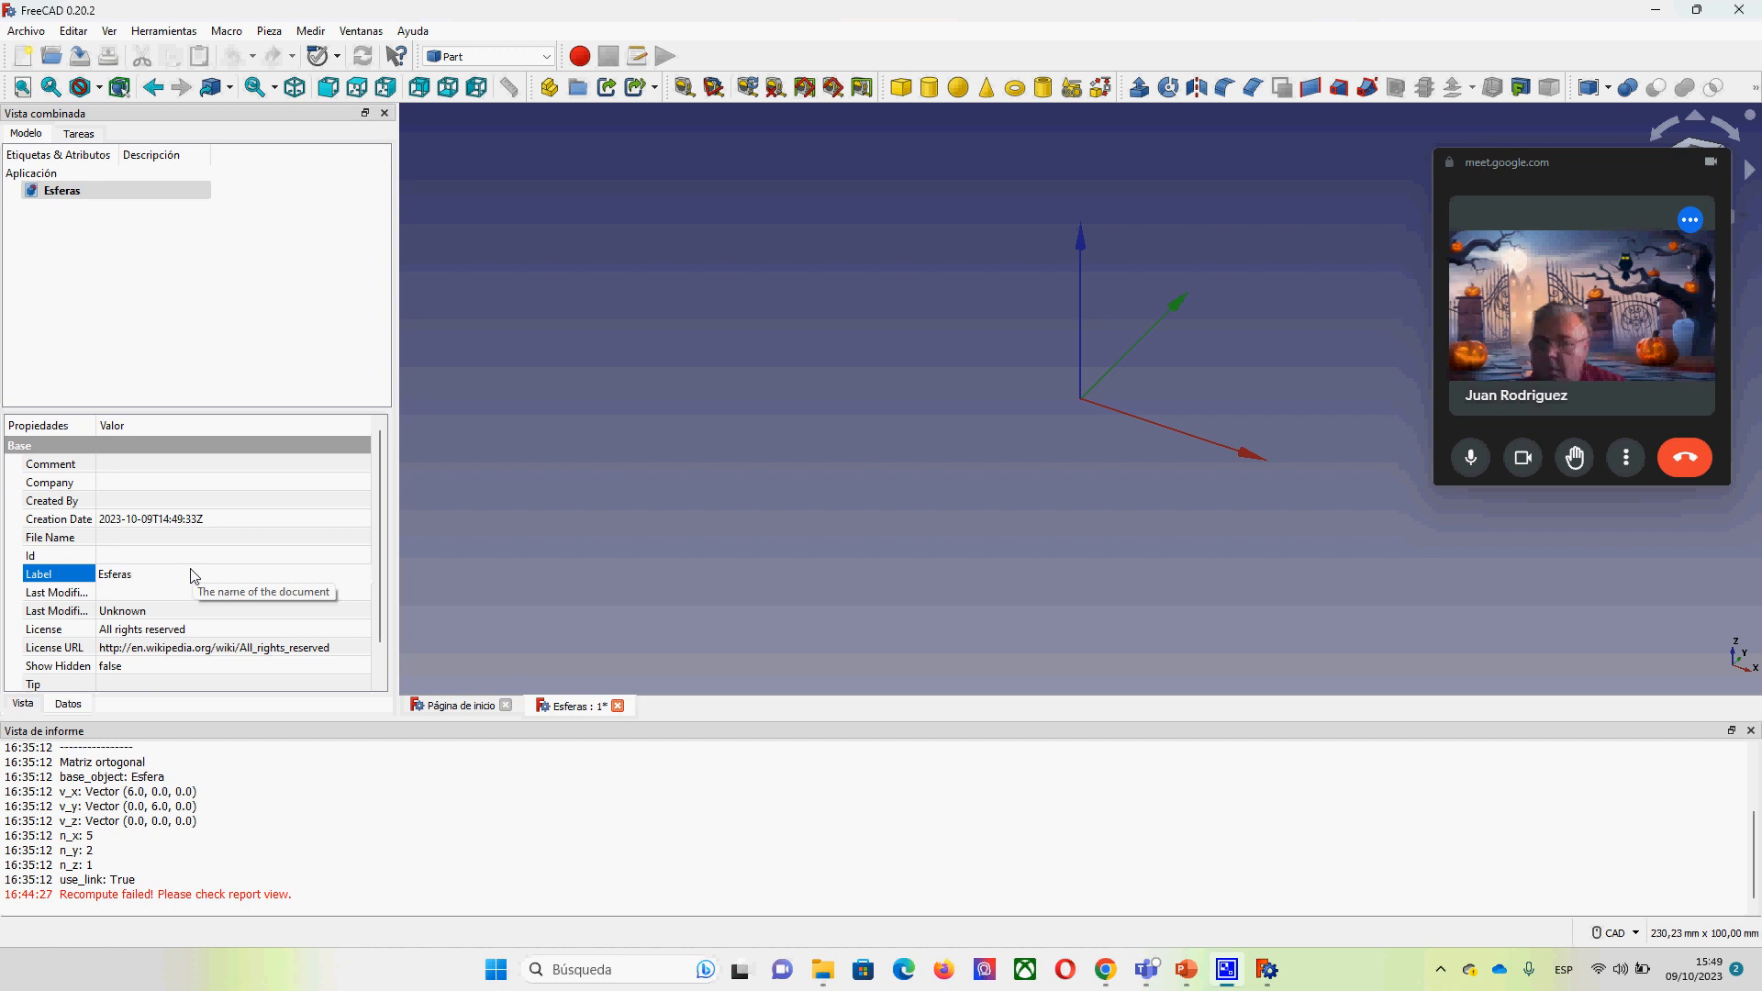
pyautogui.write('Pir')
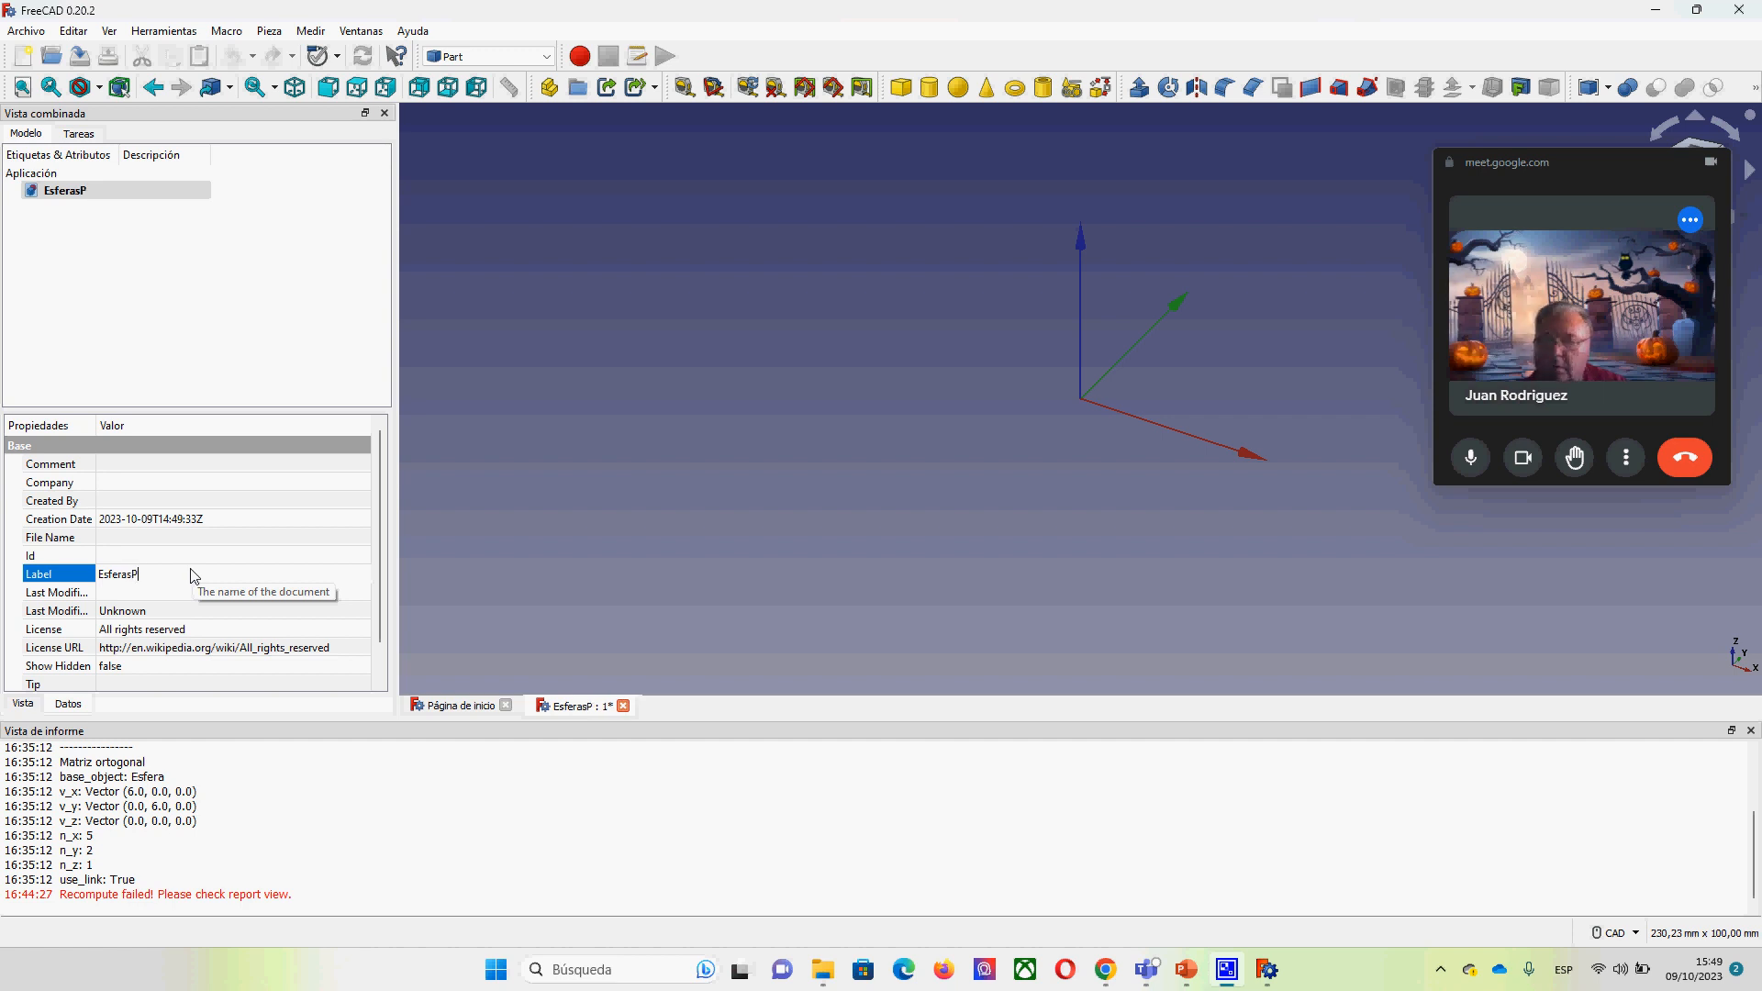
pyautogui.press('BackSpace')
pyautogui.press('BackSpace')
pyautogui.press('BackSpace')
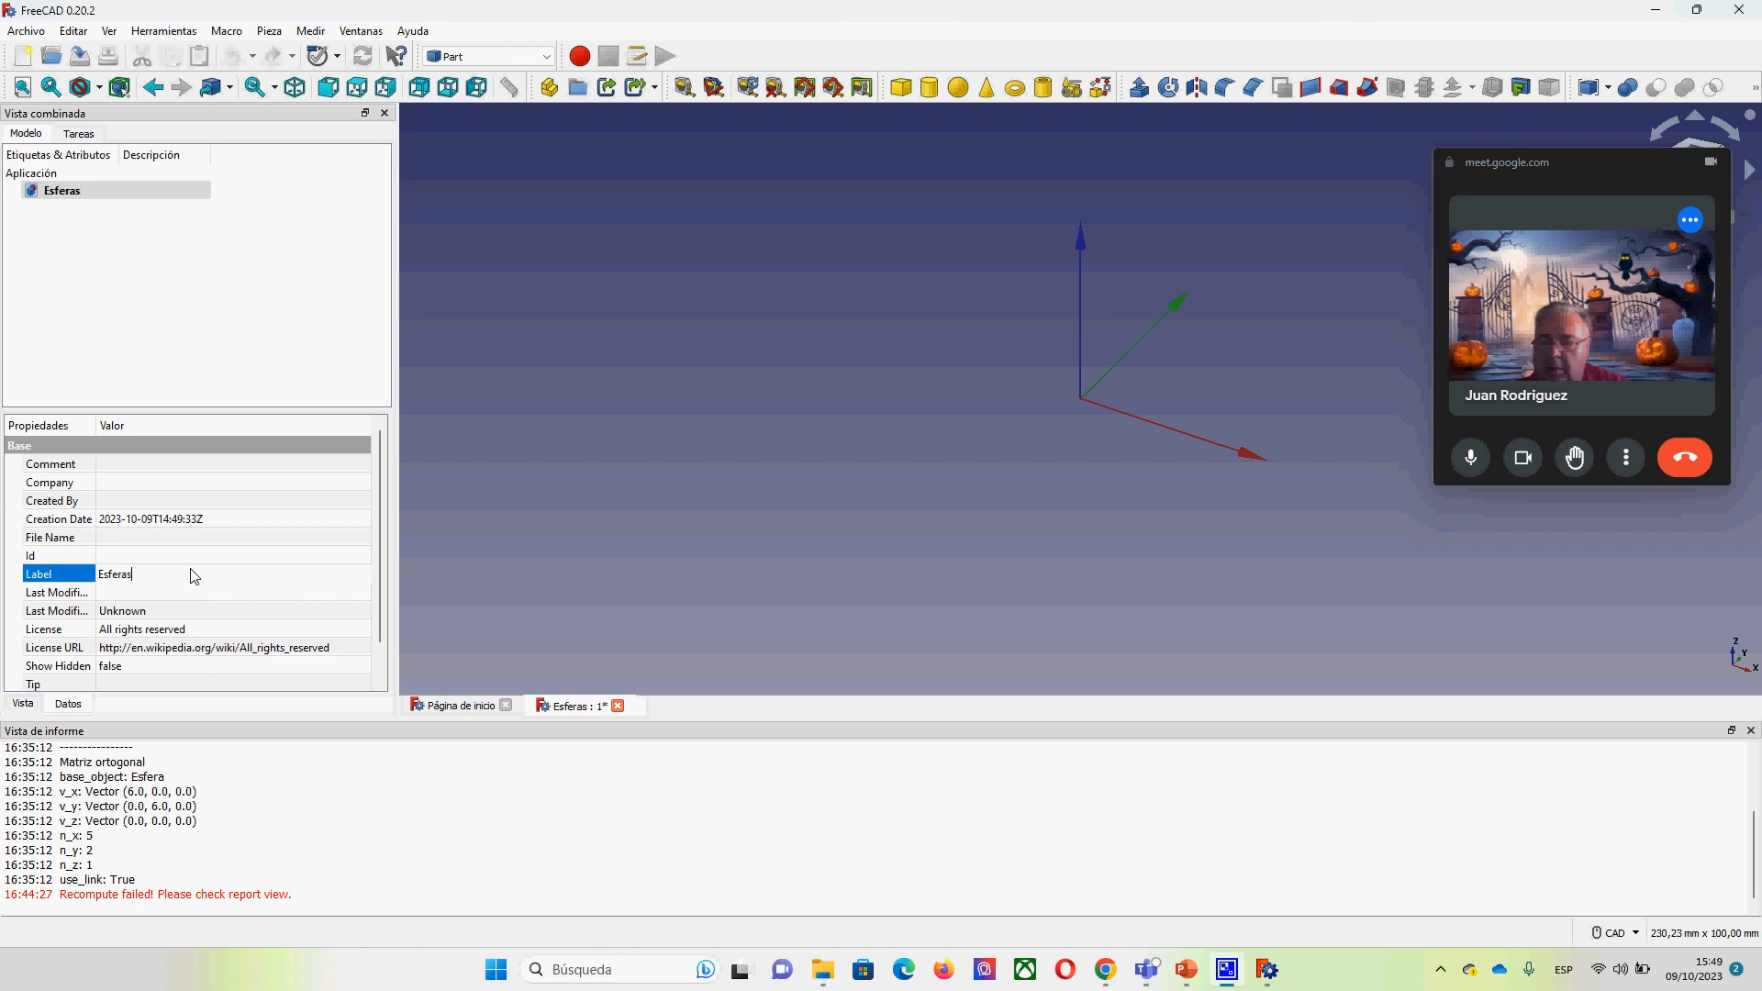
pyautogui.write('Conos')
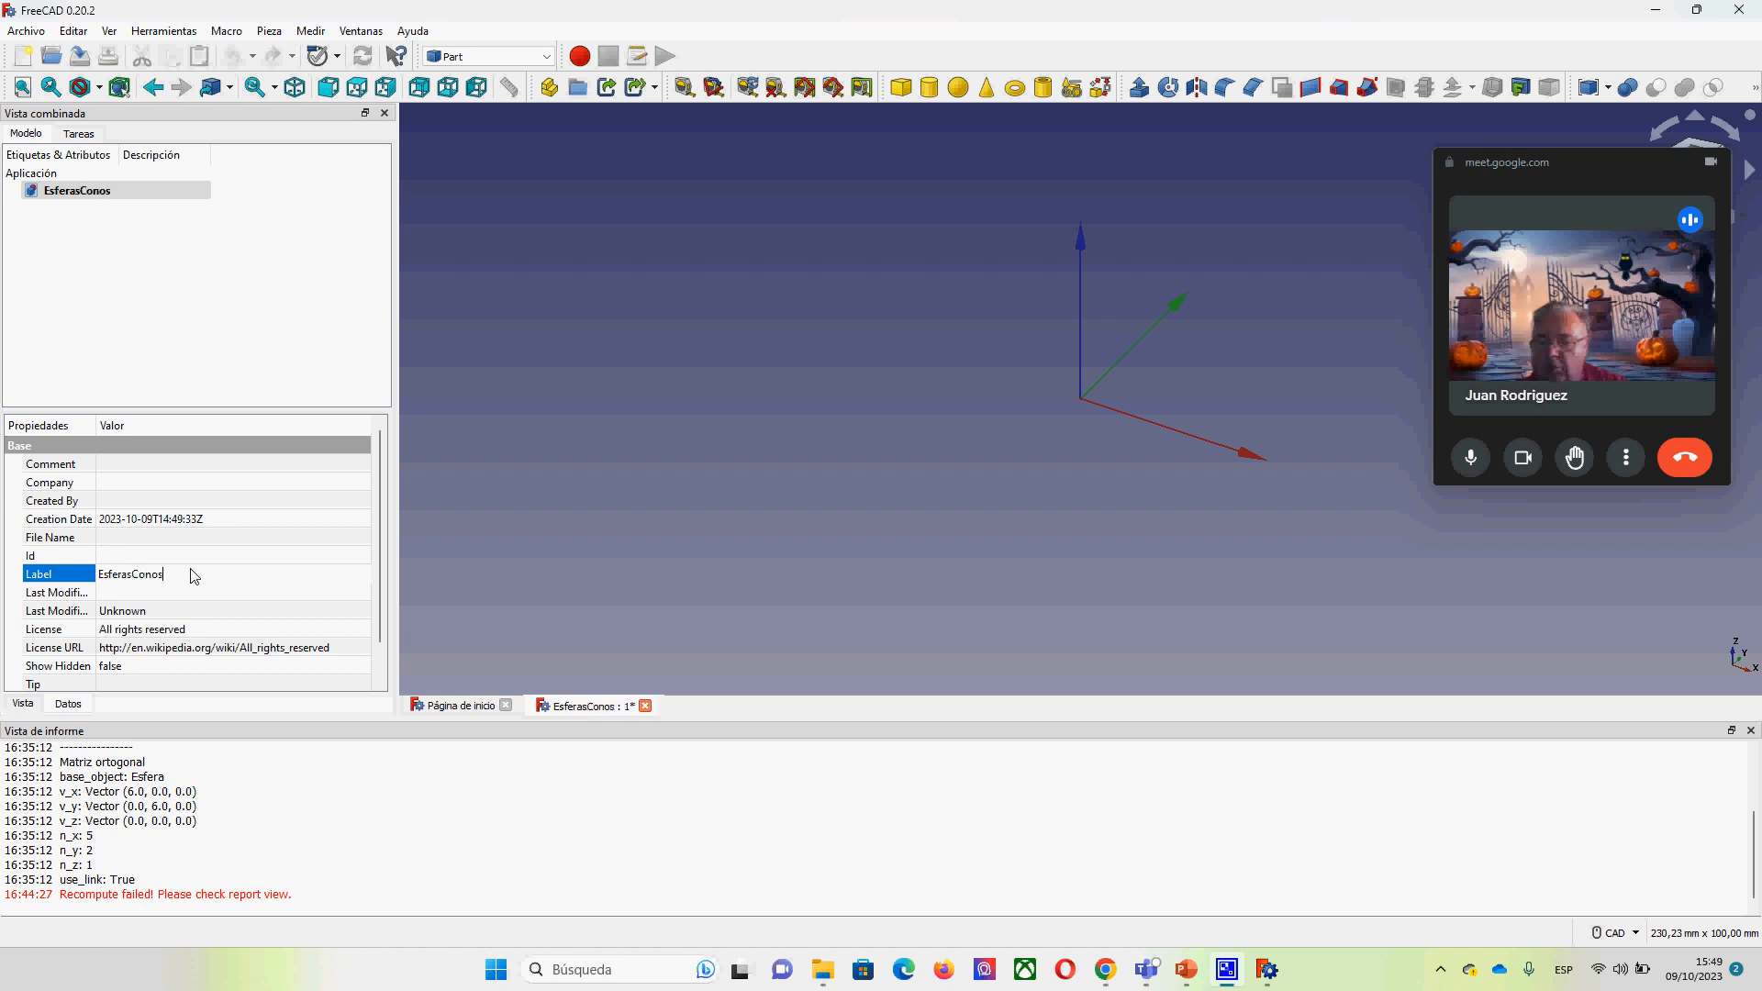
pyautogui.click(221, 363)
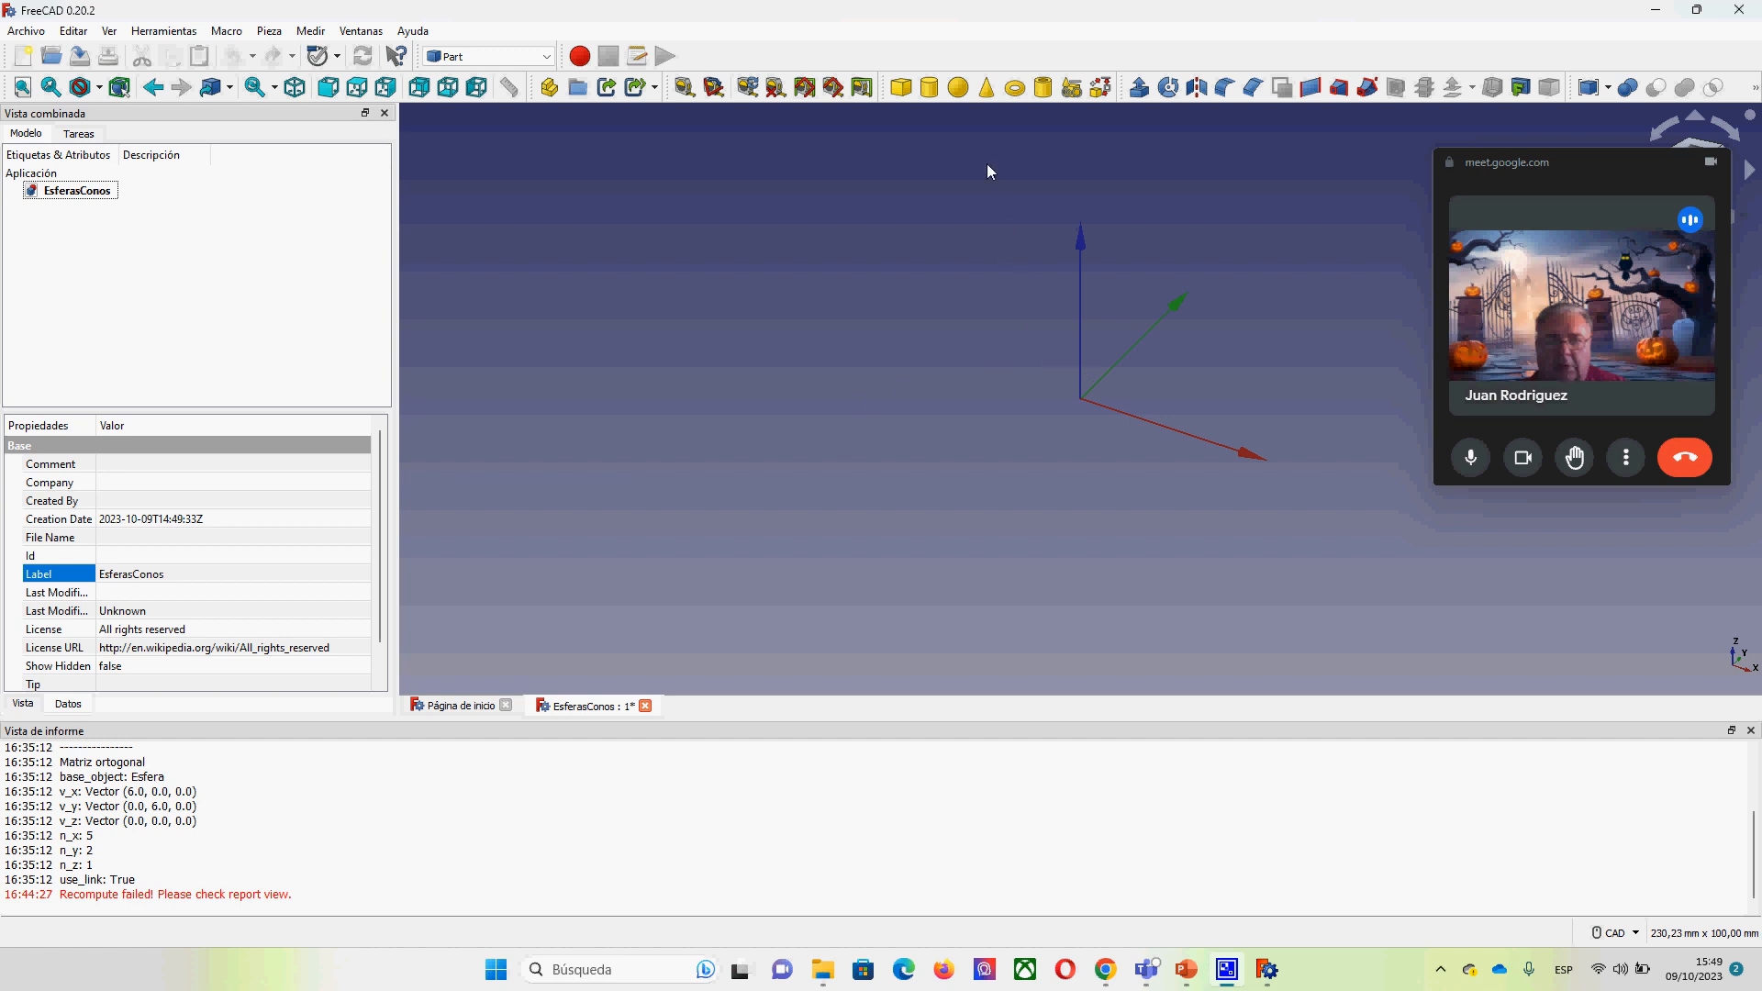
# Step: Add a sphere primitive to the document and set its radius to 3 mm
pyautogui.click(958, 88)
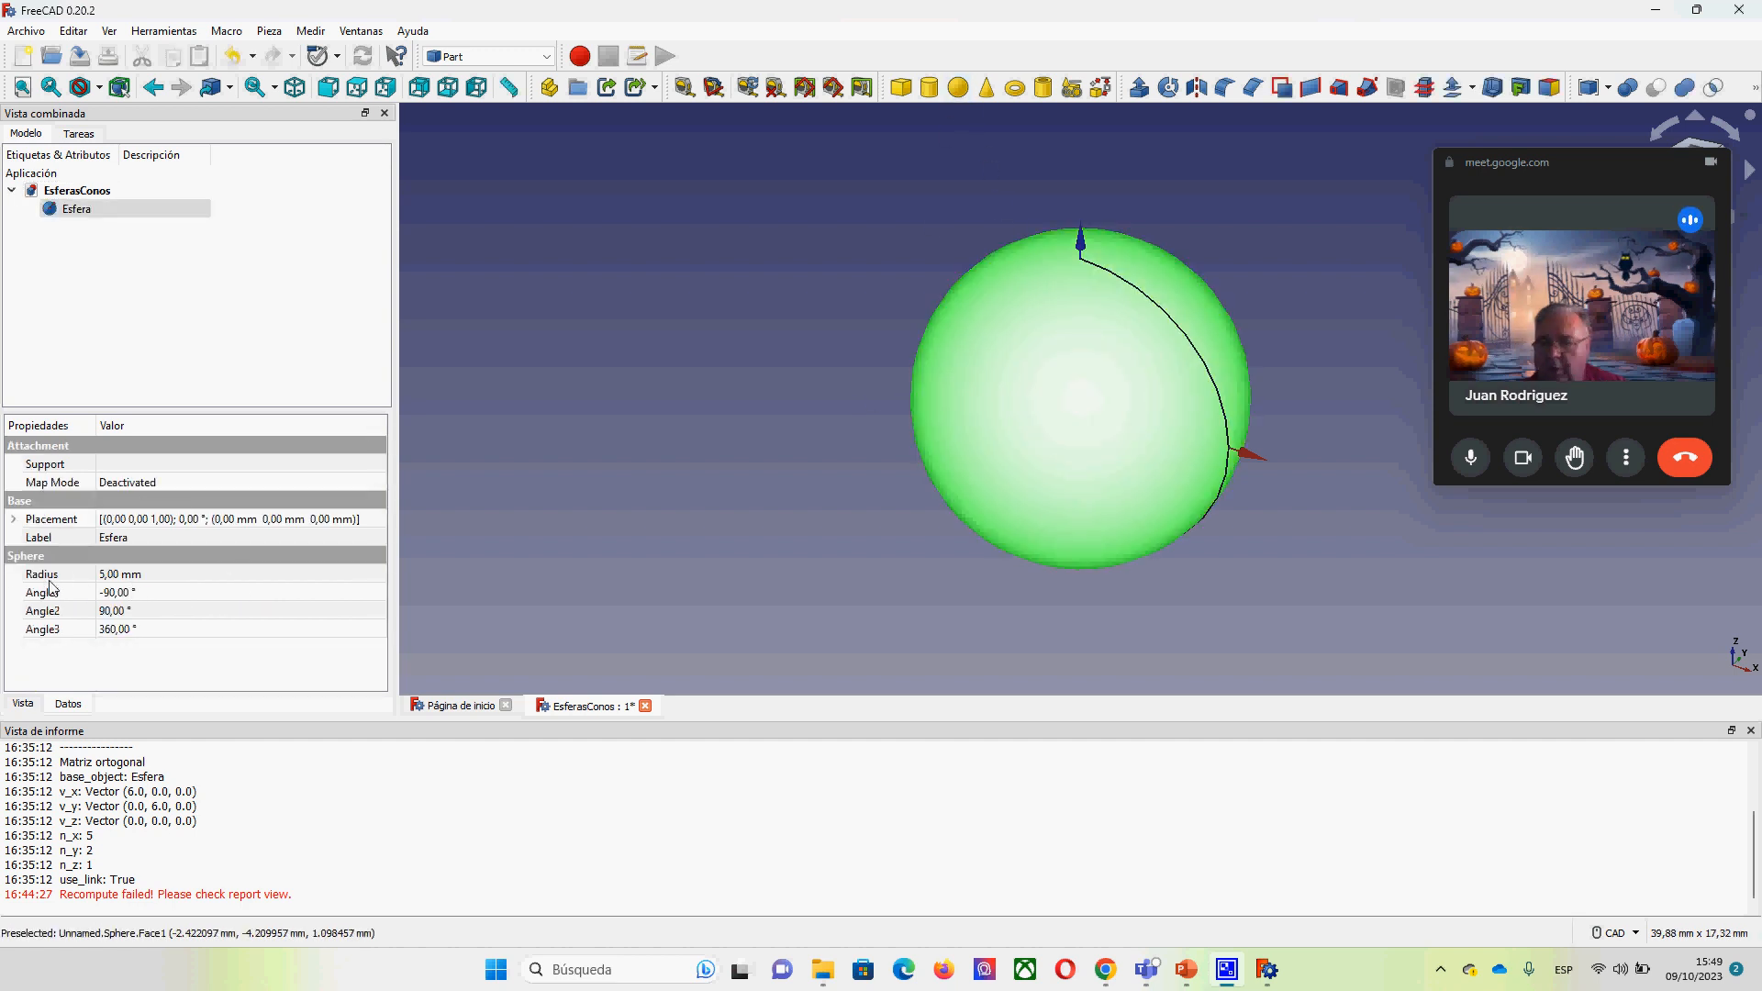
pyautogui.click(158, 575)
pyautogui.write('3')
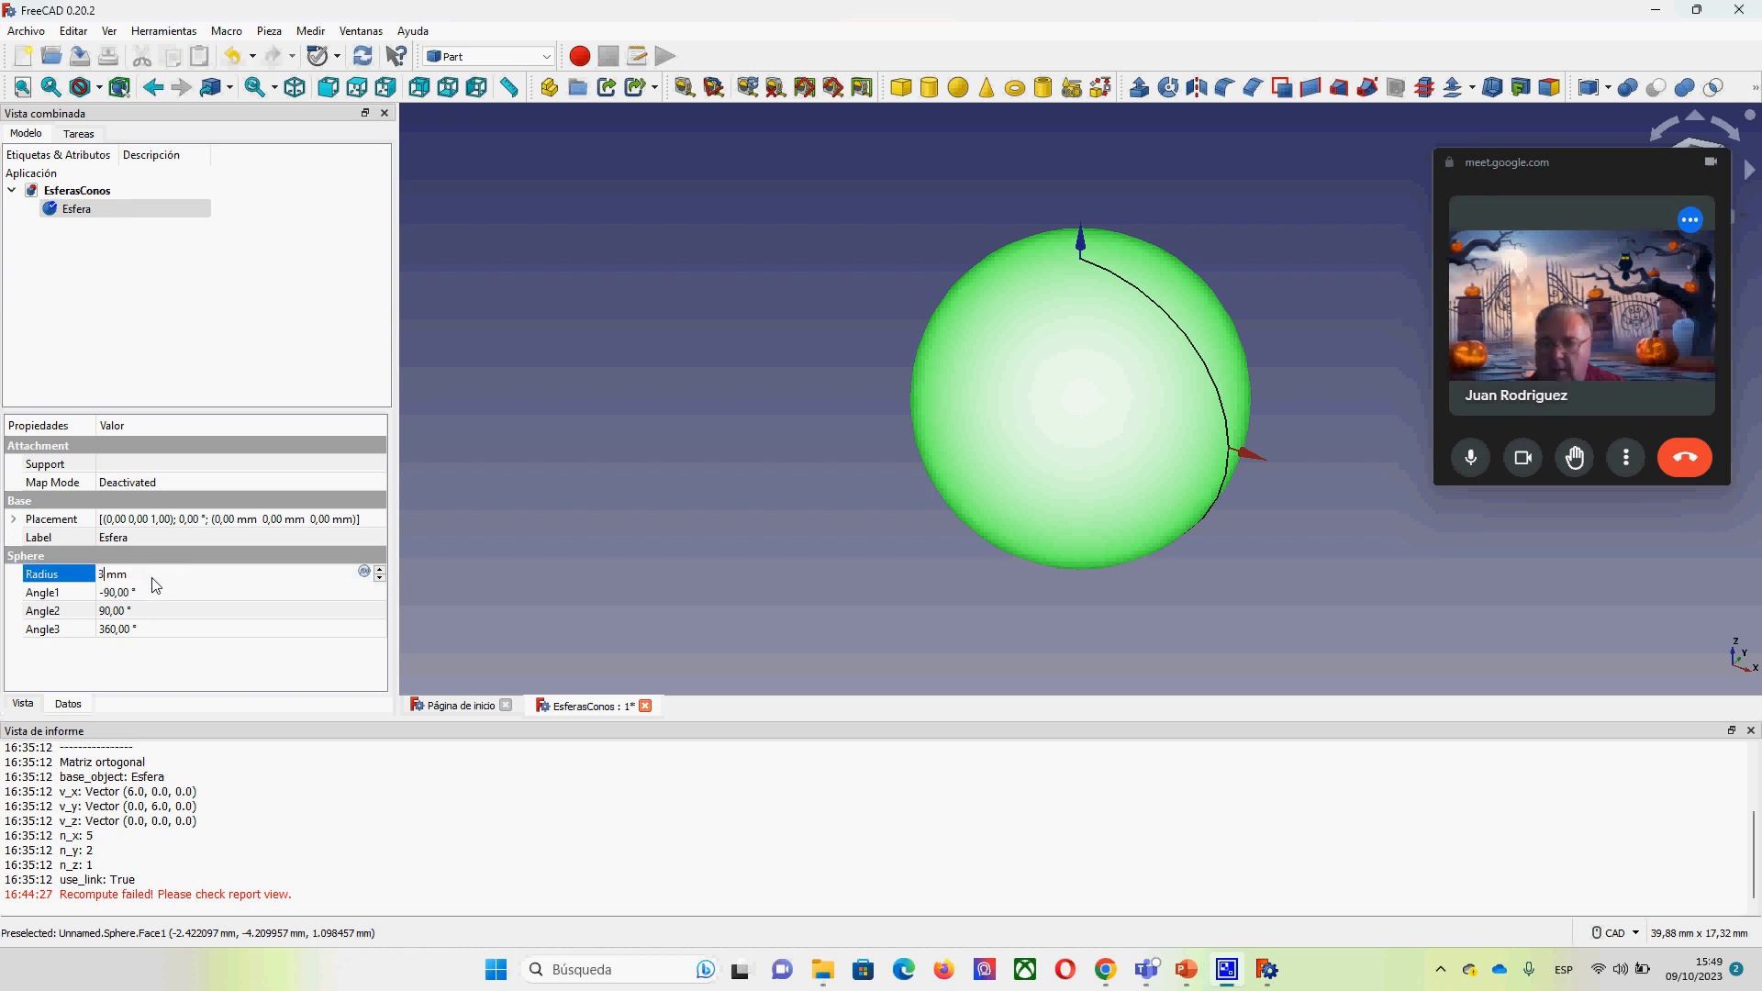
pyautogui.click(156, 592)
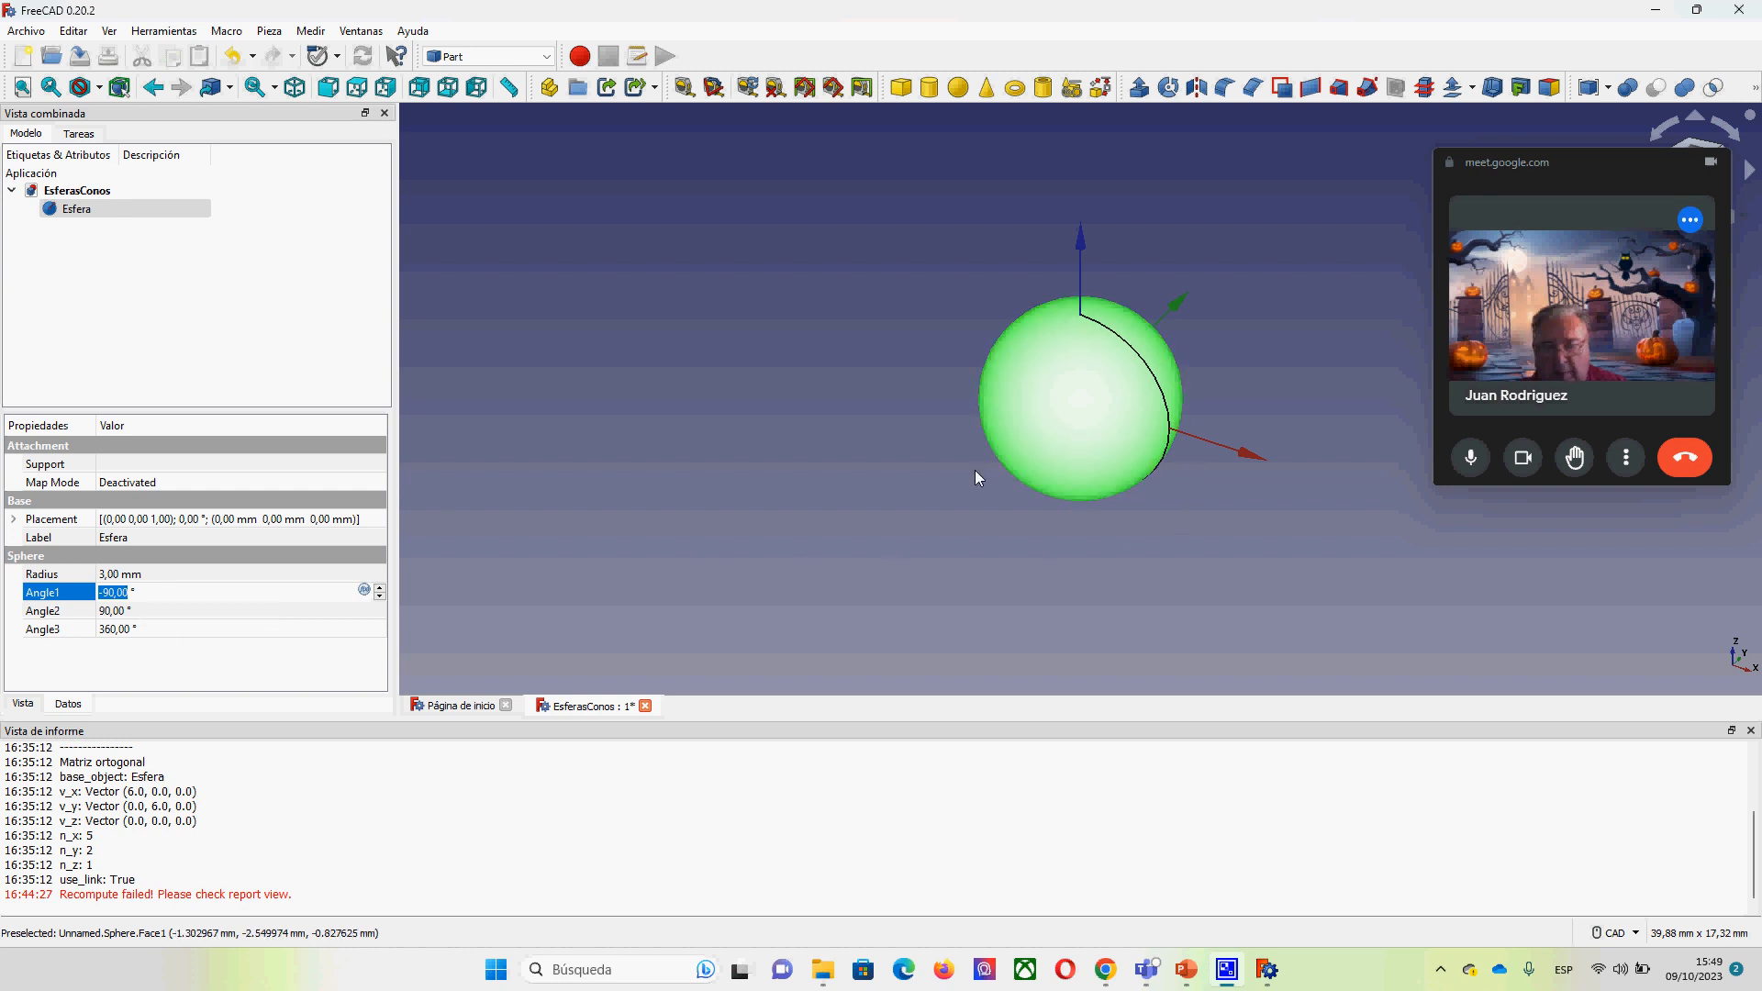
# Step: Set the sphere's Angle1 to -45° to cut its lower part flat
pyautogui.moveTo(161, 592); pyautogui.dragTo(93, 599)
pyautogui.write('-45')
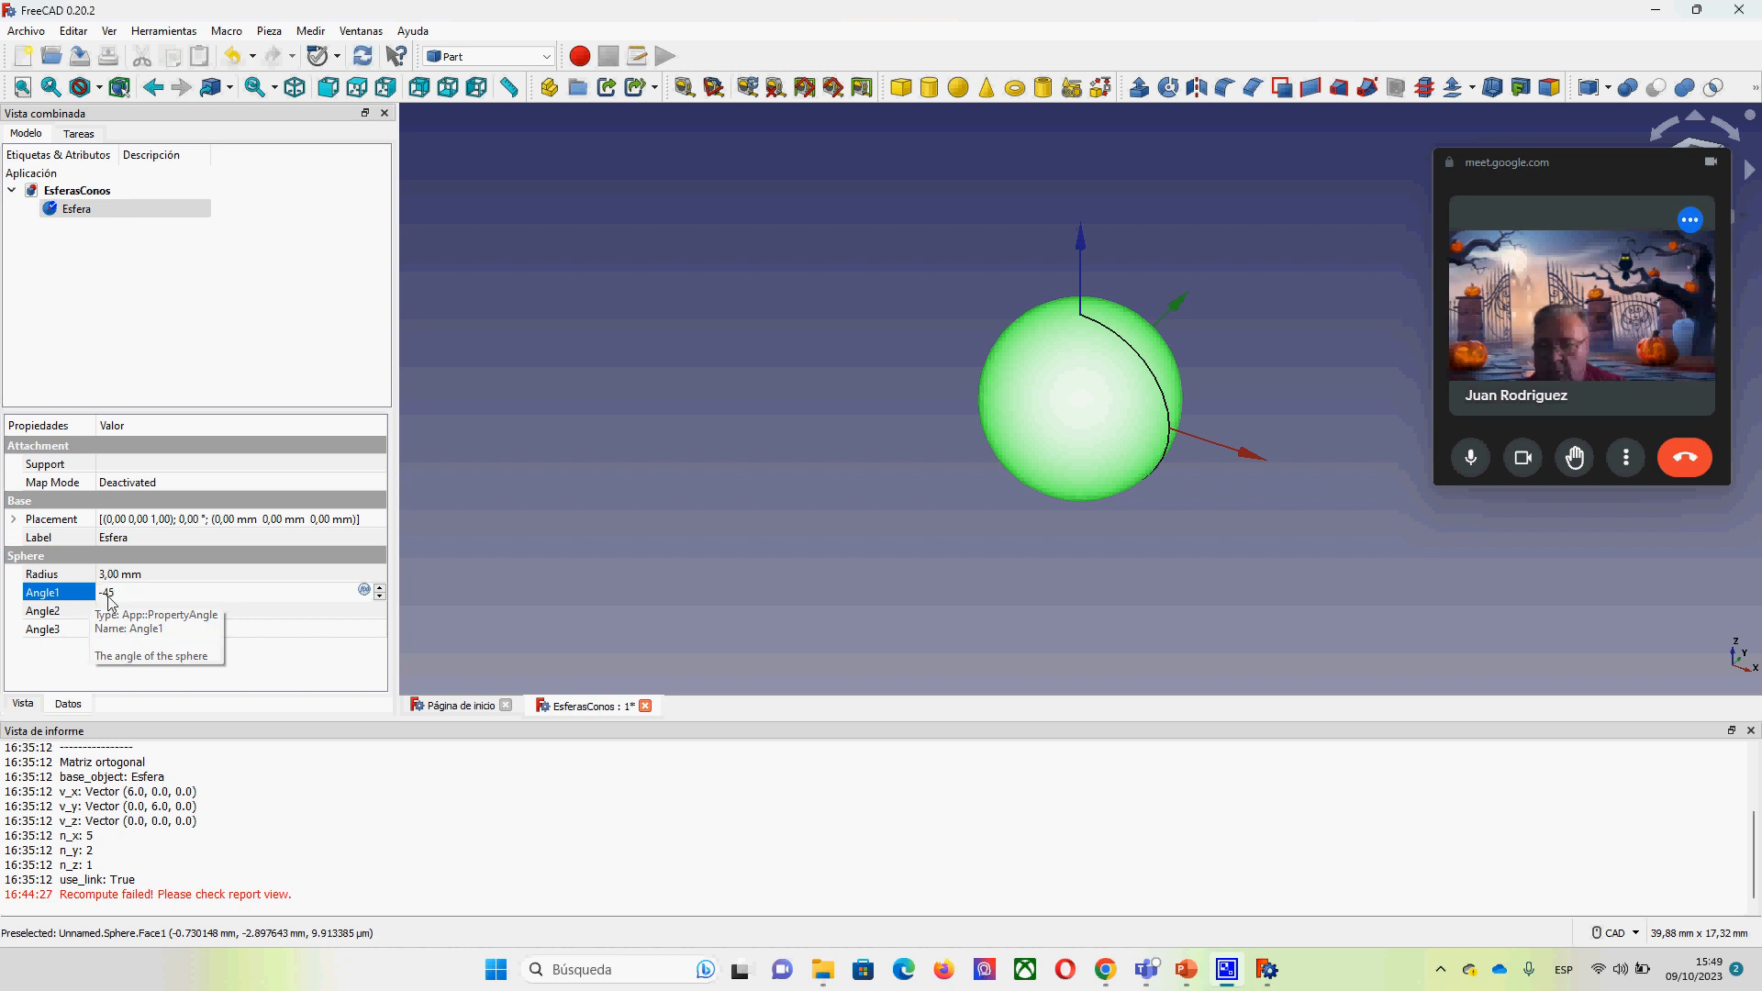
pyautogui.click(254, 626)
pyautogui.moveTo(1049, 563); pyautogui.dragTo(1022, 531, button='middle')
pyautogui.click(168, 685)
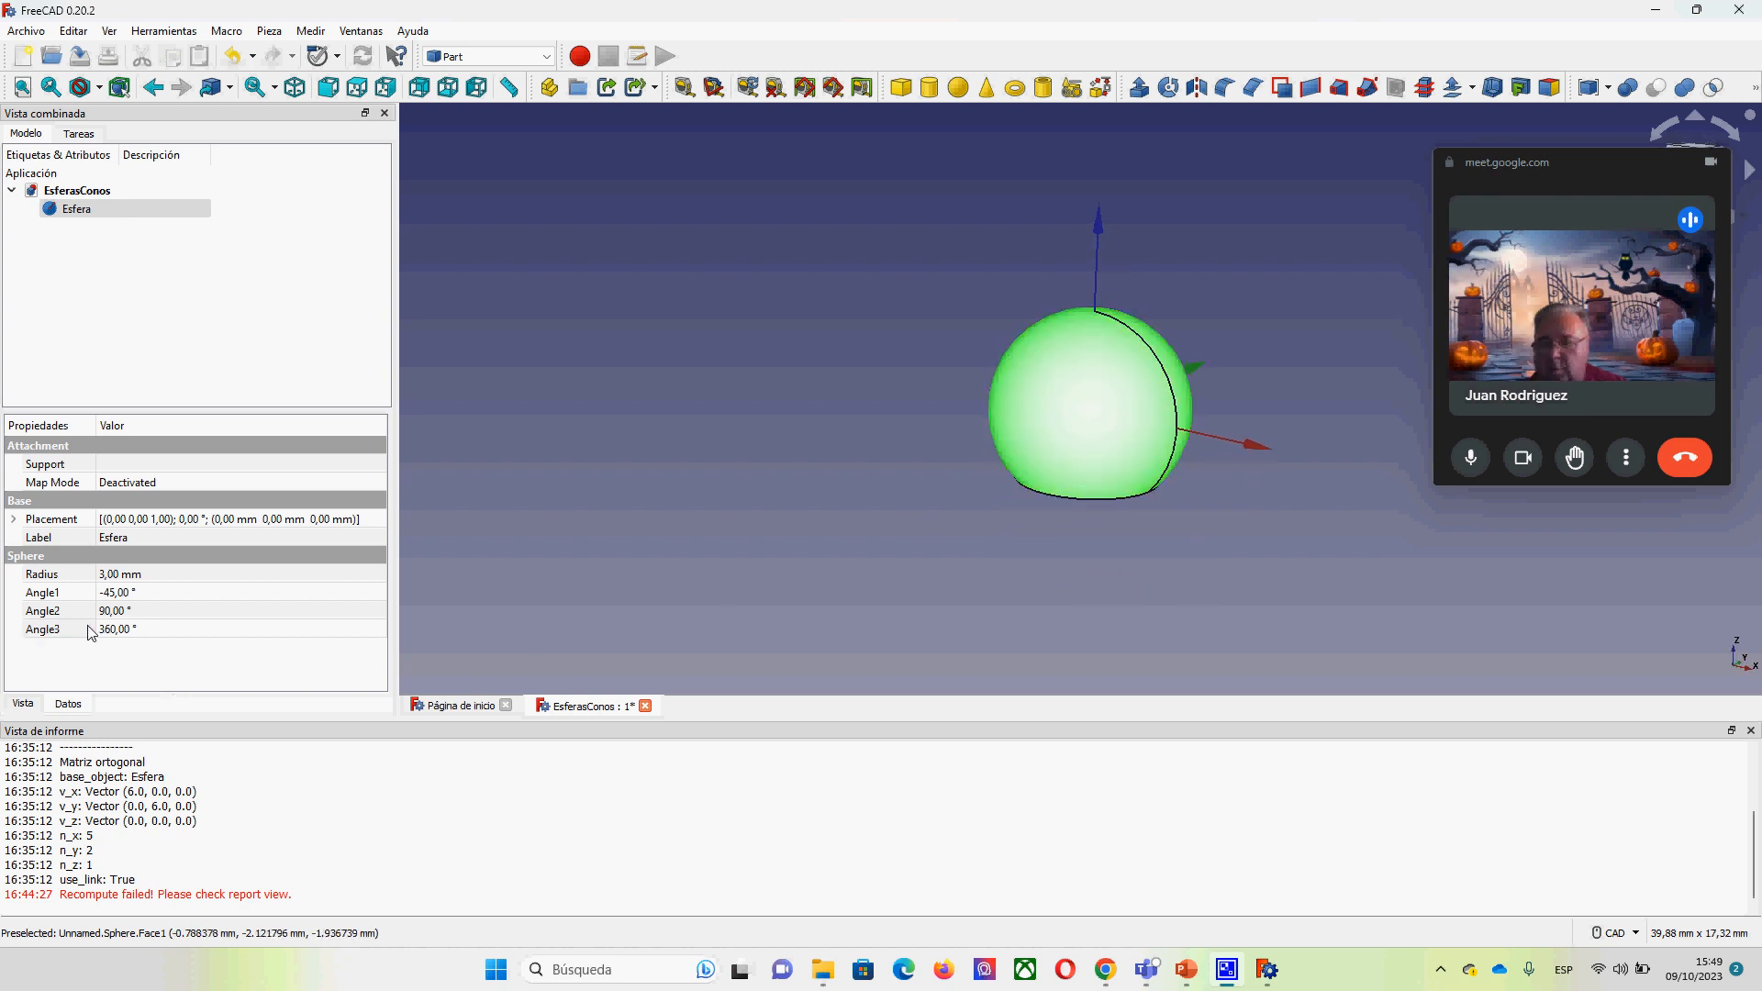
# Step: Set the sphere's Angle2 to 45° to cut its upper part flat
pyautogui.click(151, 611)
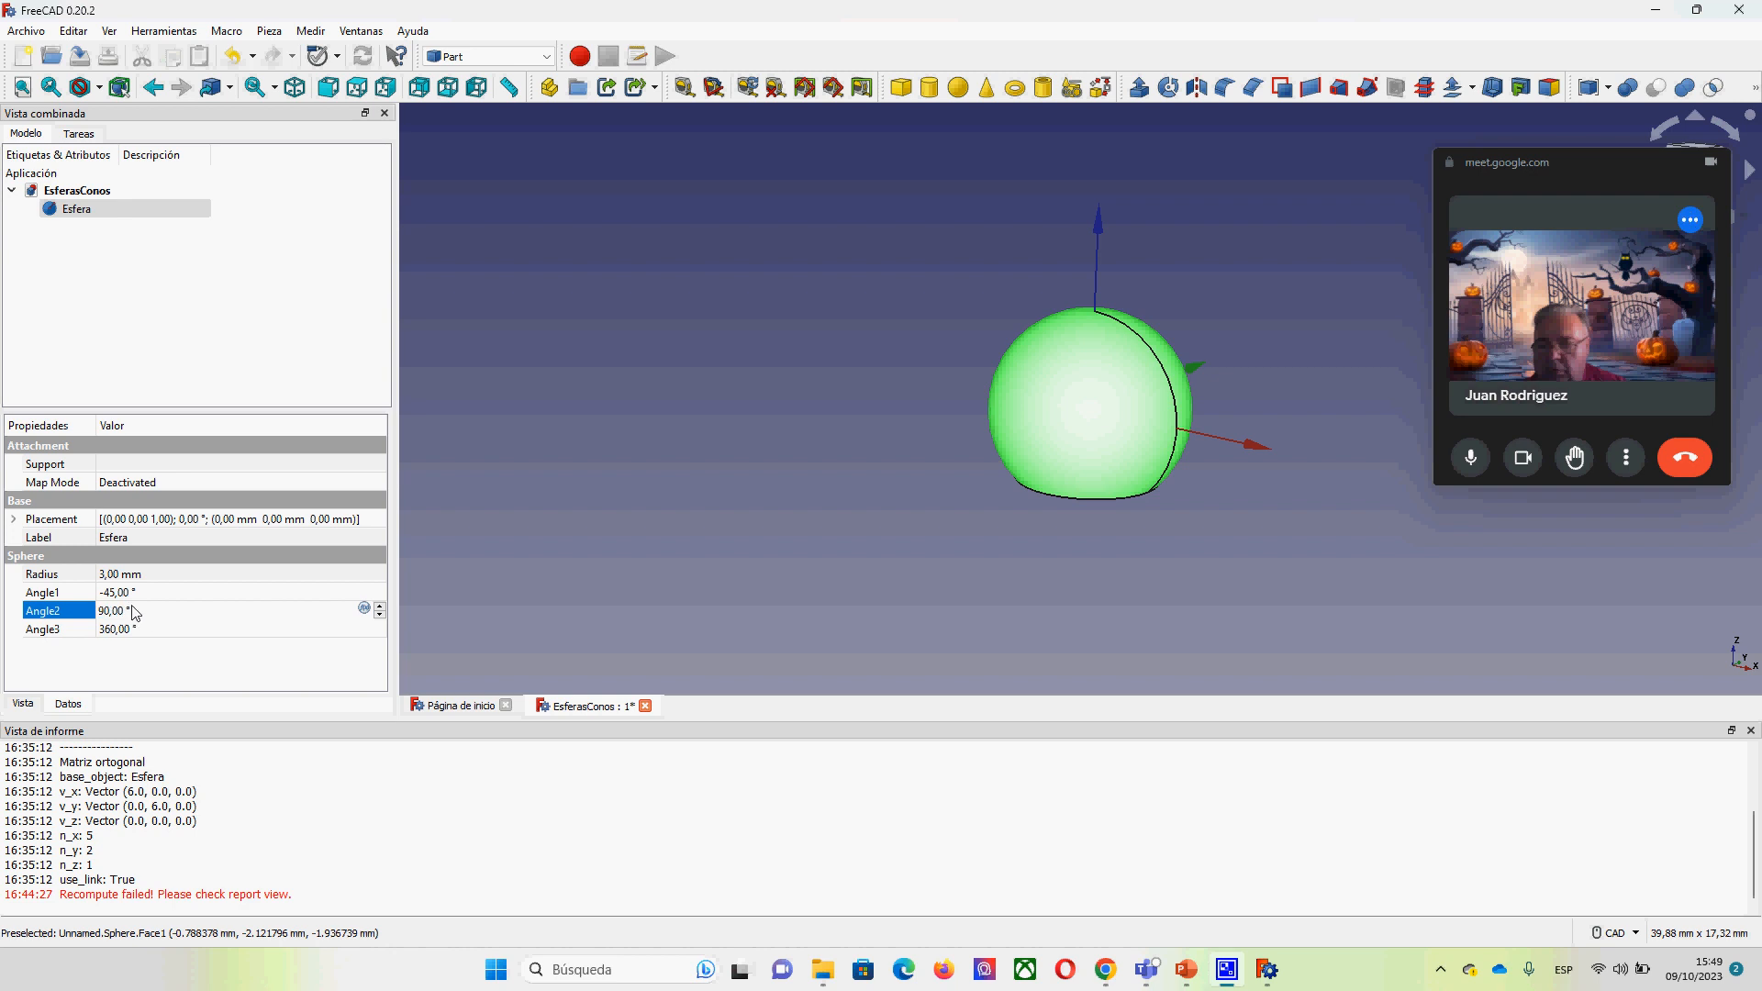
pyautogui.write('4')
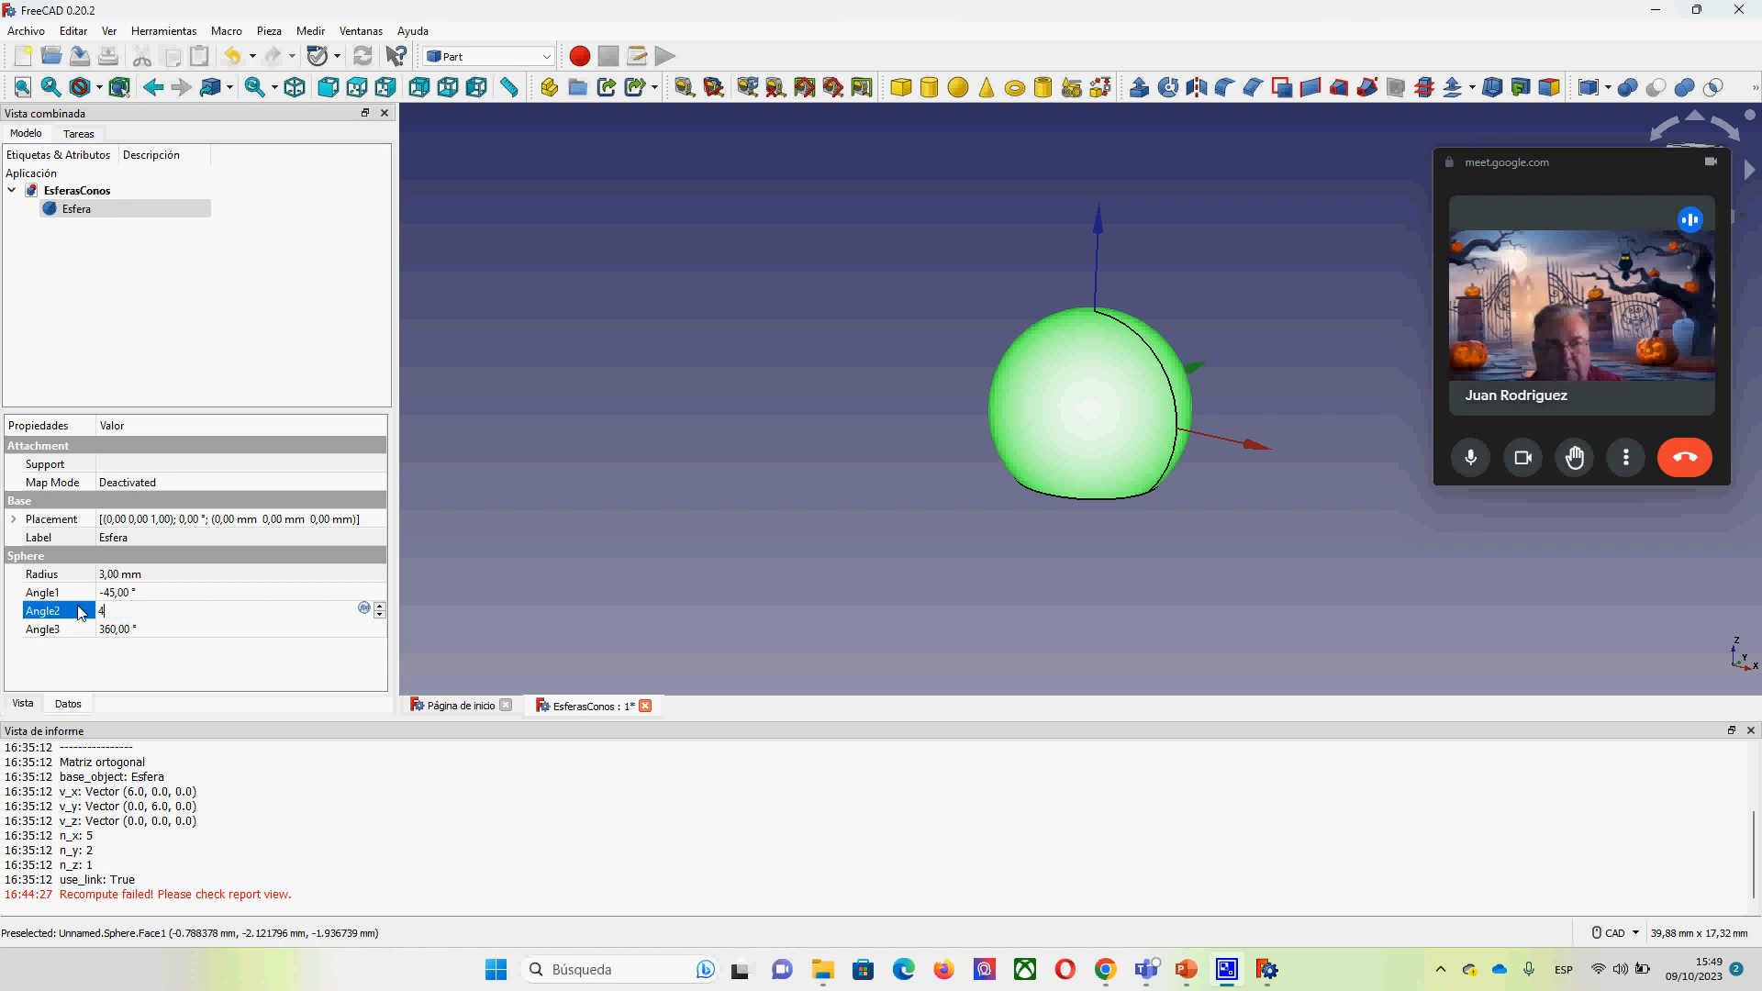
pyautogui.write('5')
pyautogui.click(204, 593)
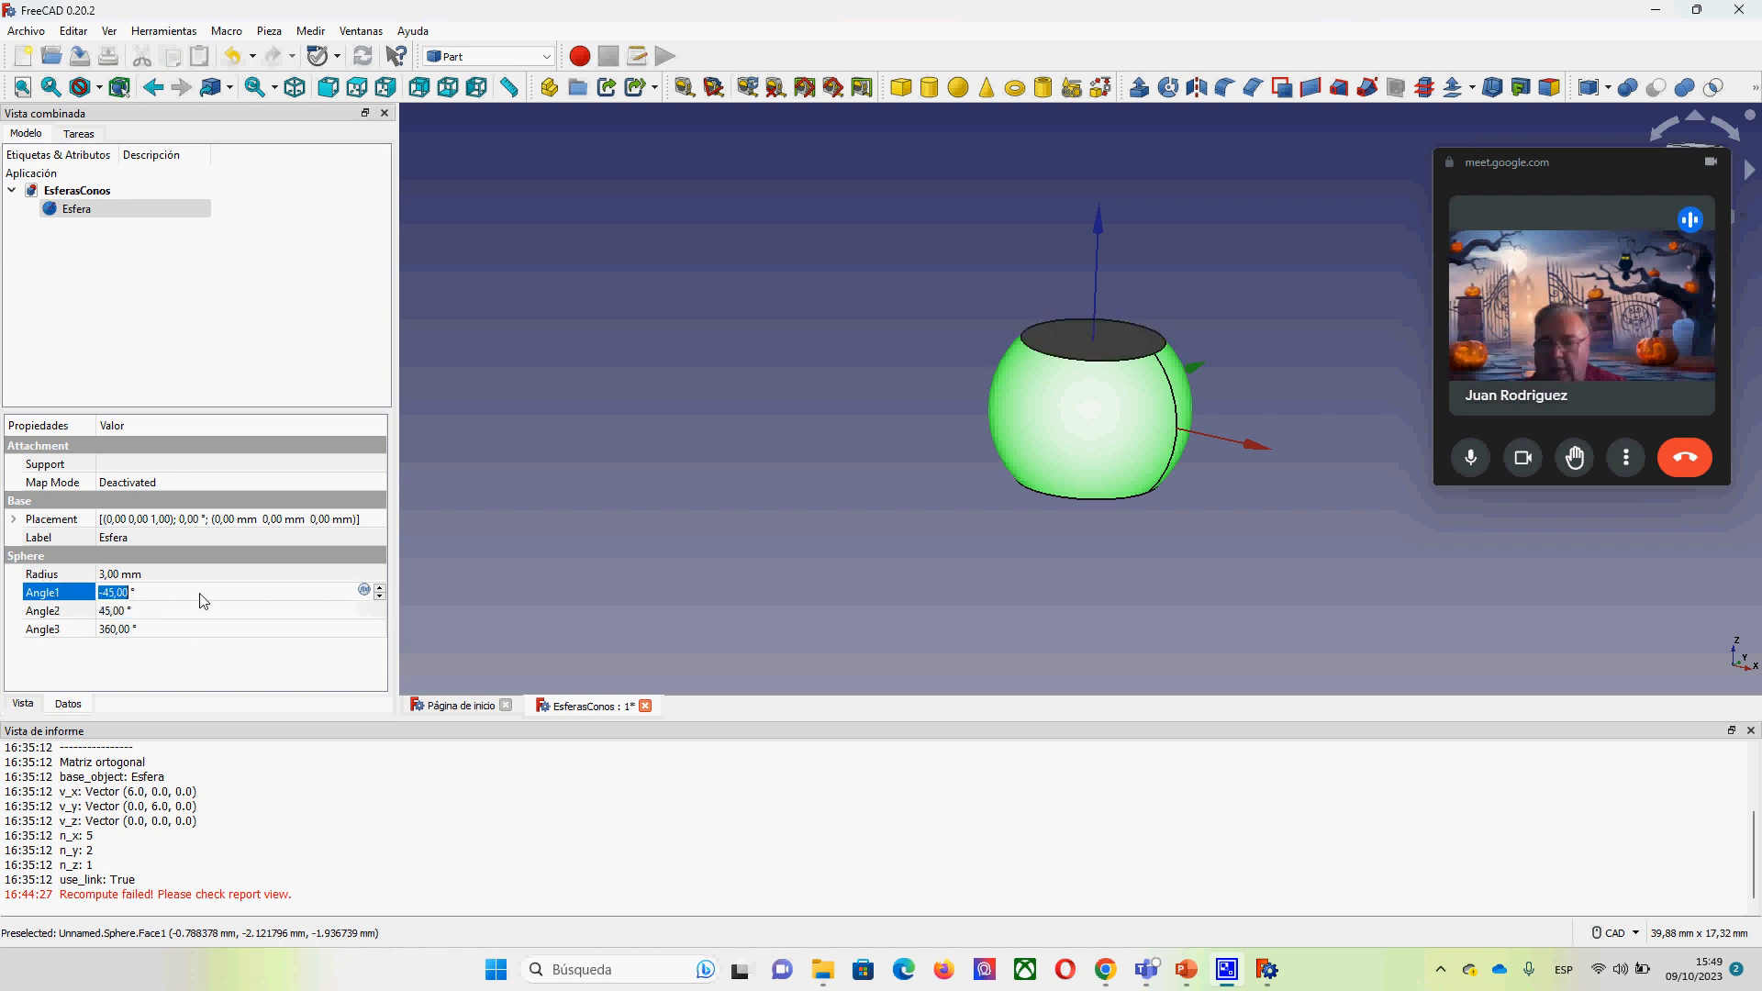
pyautogui.moveTo(1116, 445)
pyautogui.mouseDown(button='middle')
pyautogui.moveTo(1100, 371)
pyautogui.moveTo(1089, 480)
pyautogui.moveTo(1117, 409)
pyautogui.moveTo(1105, 428)
pyautogui.mouseUp(button='middle')
pyautogui.click(1105, 428)
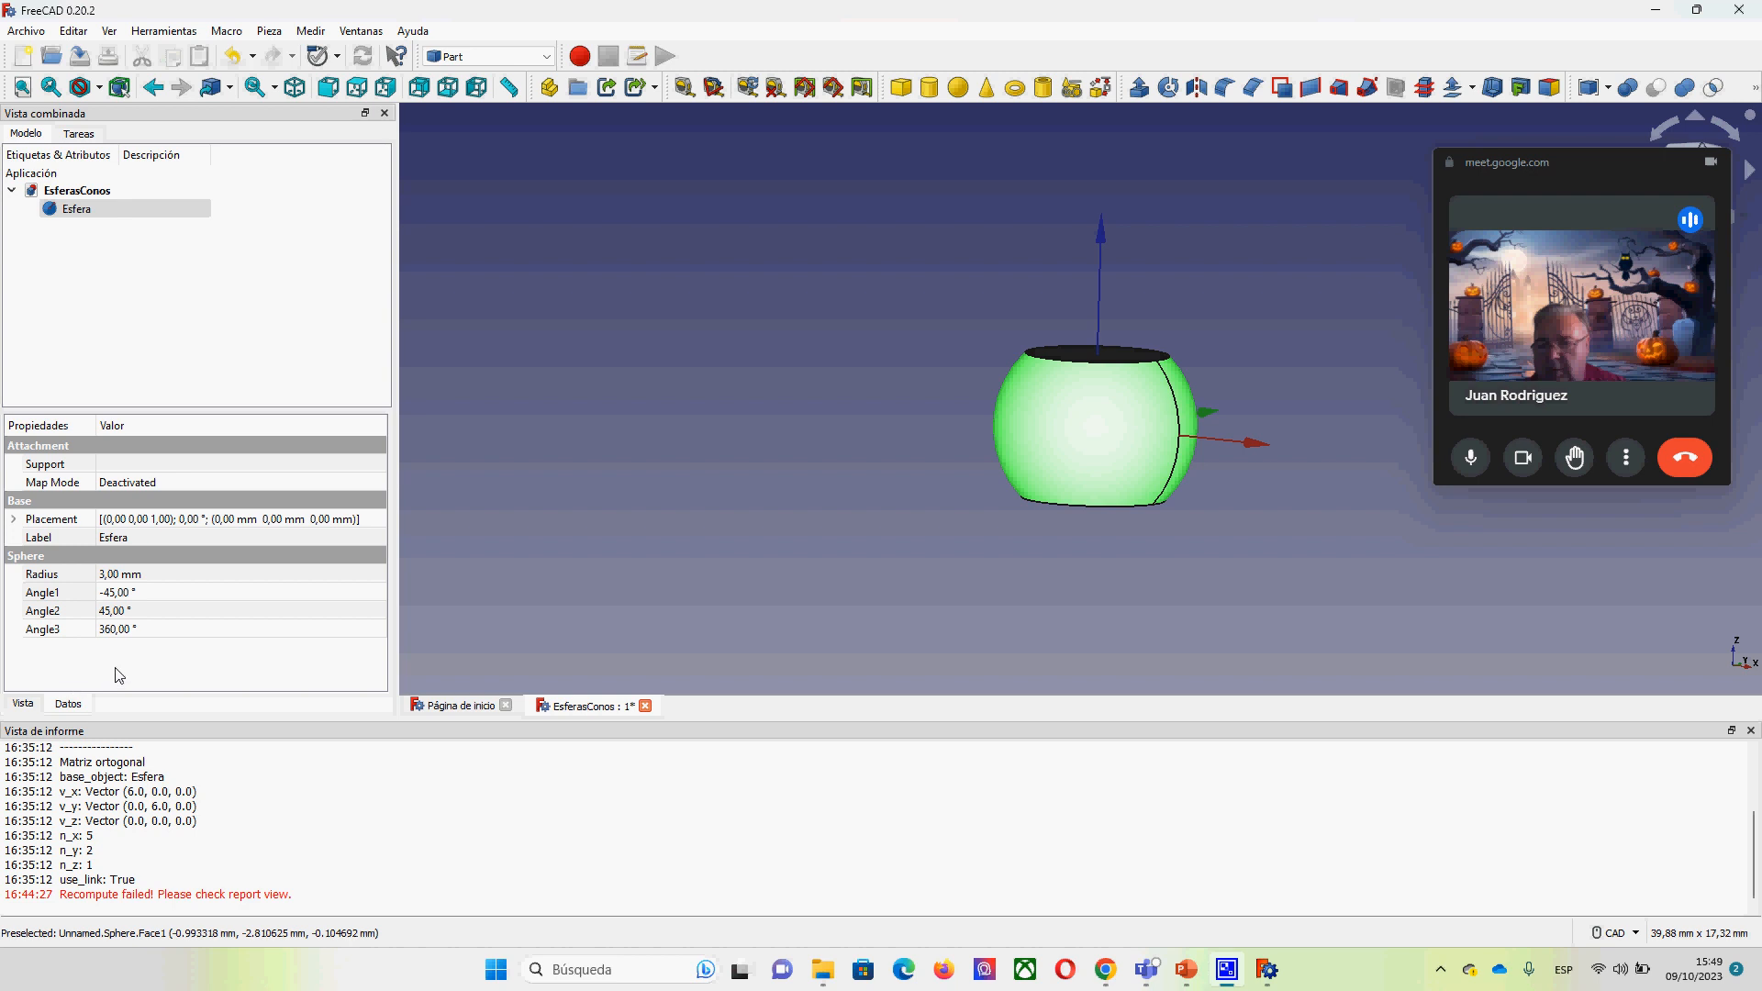
# Step: Set the sphere's Angle3 to 240° and inspect the open wedge in its revolution
pyautogui.click(159, 631)
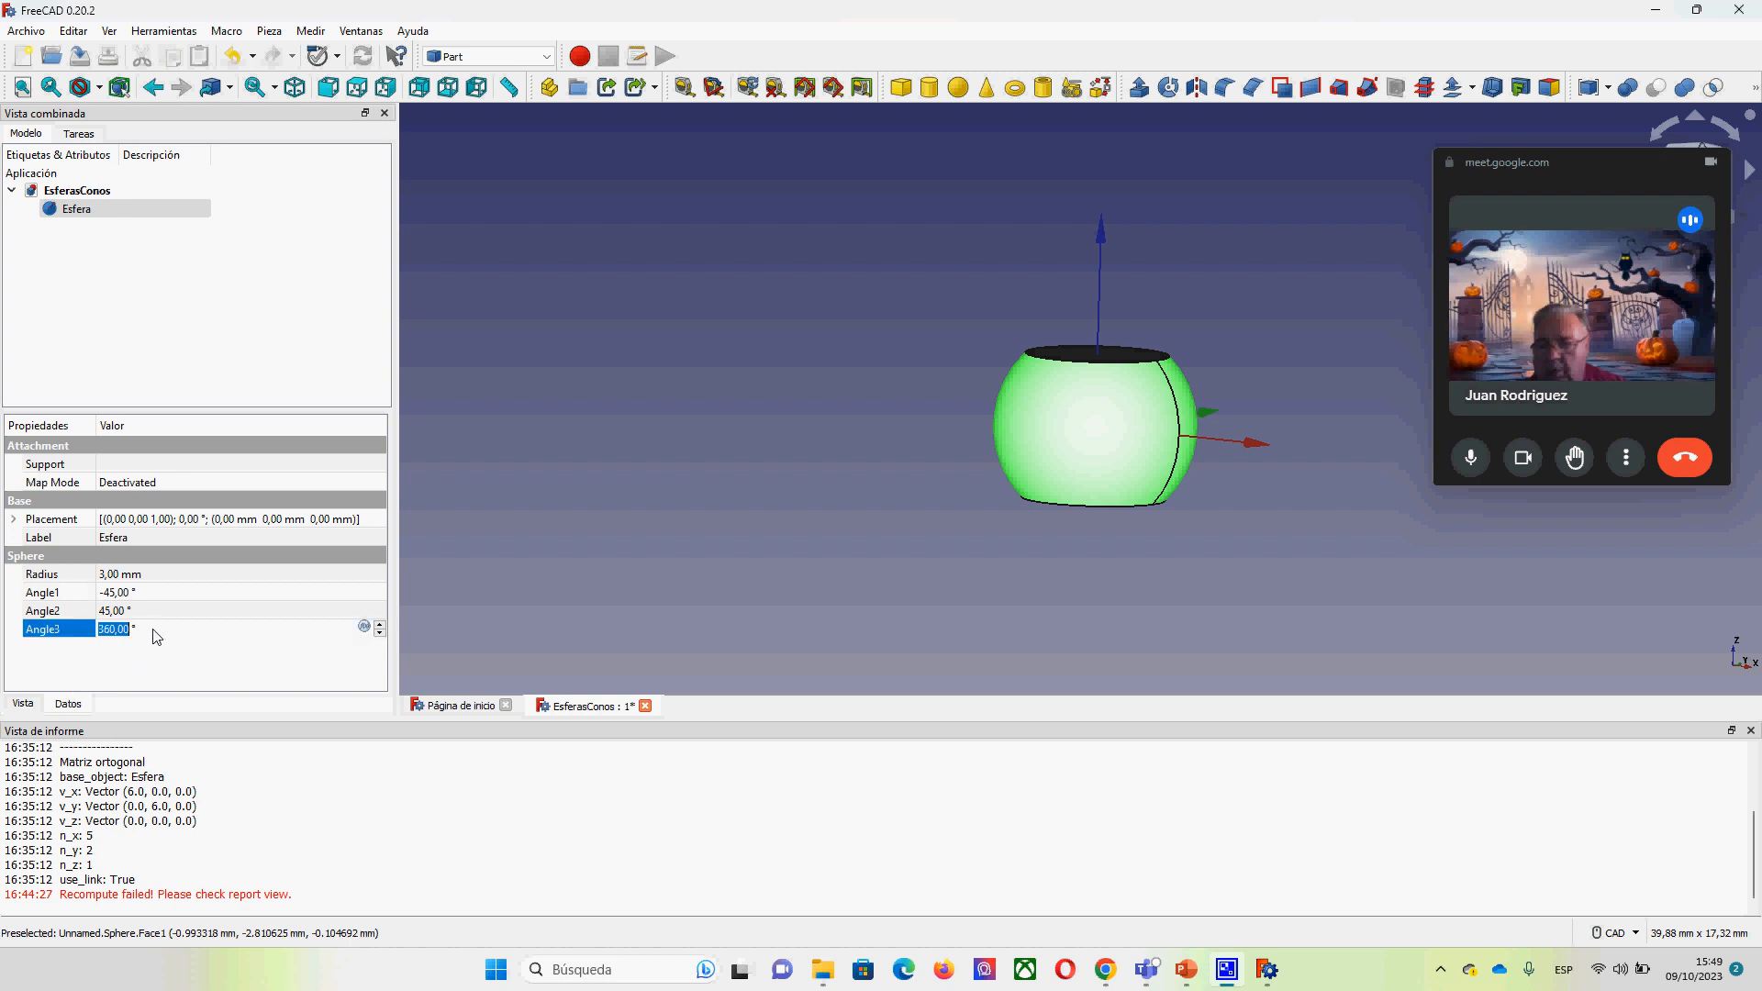
pyautogui.moveTo(164, 639); pyautogui.dragTo(86, 639)
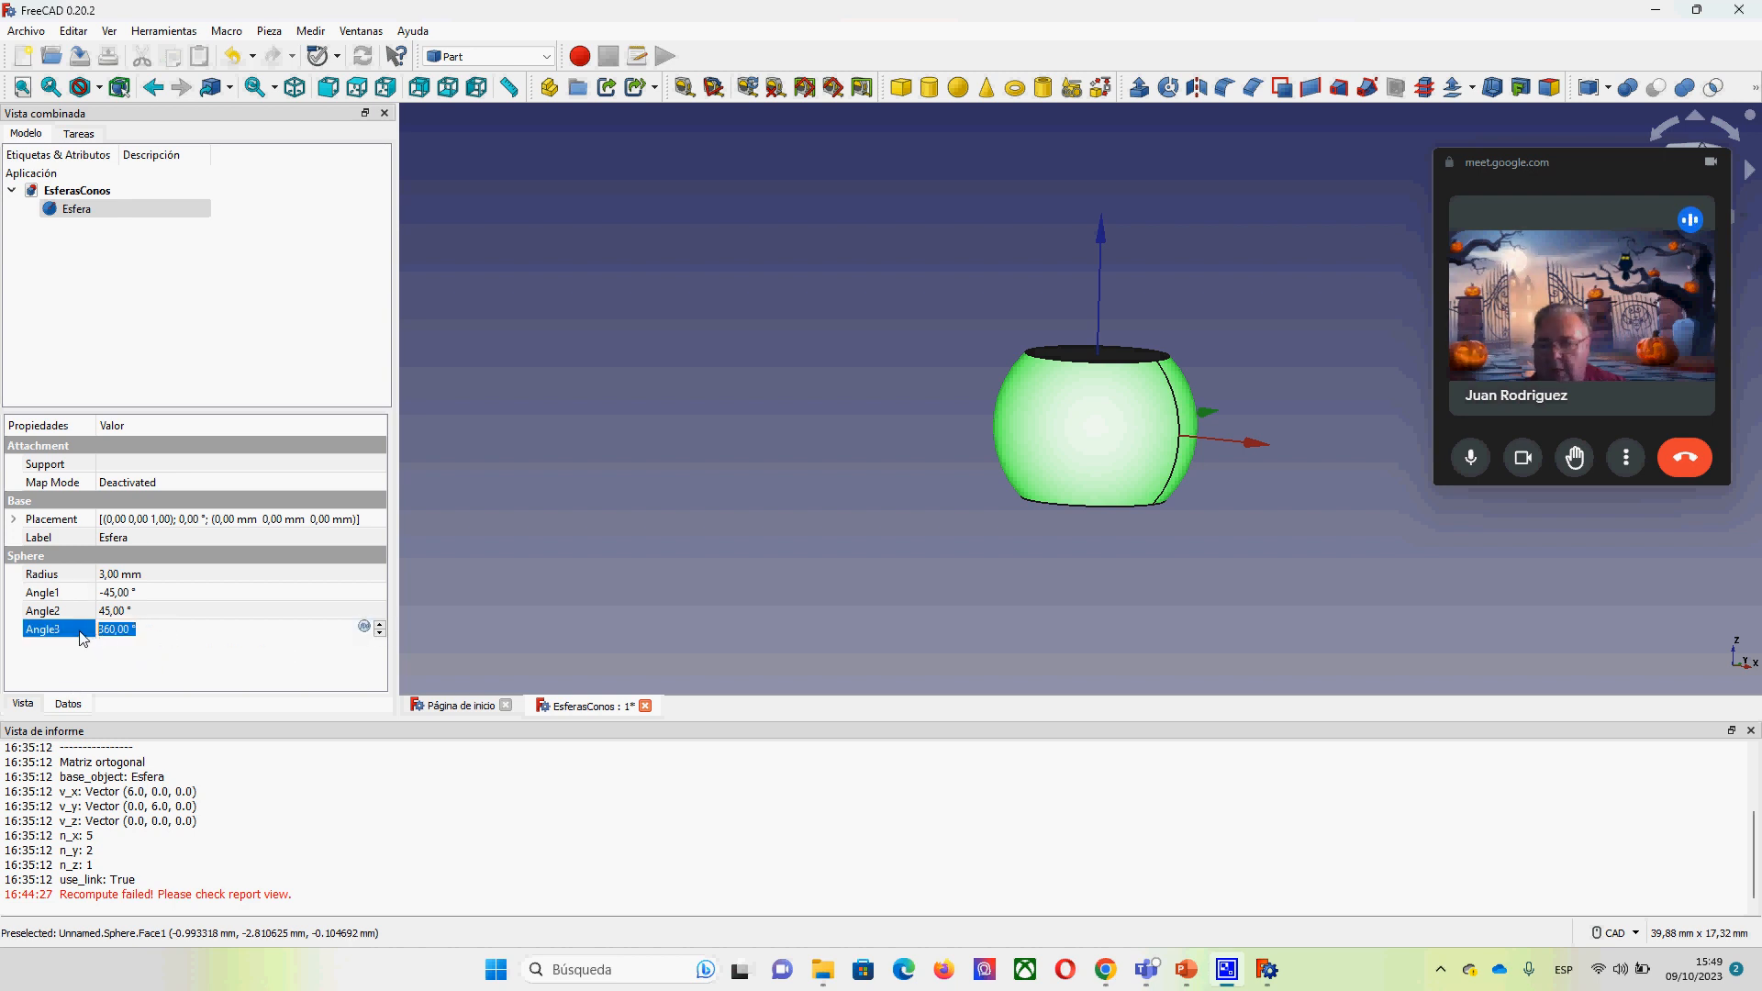
pyautogui.write('24')
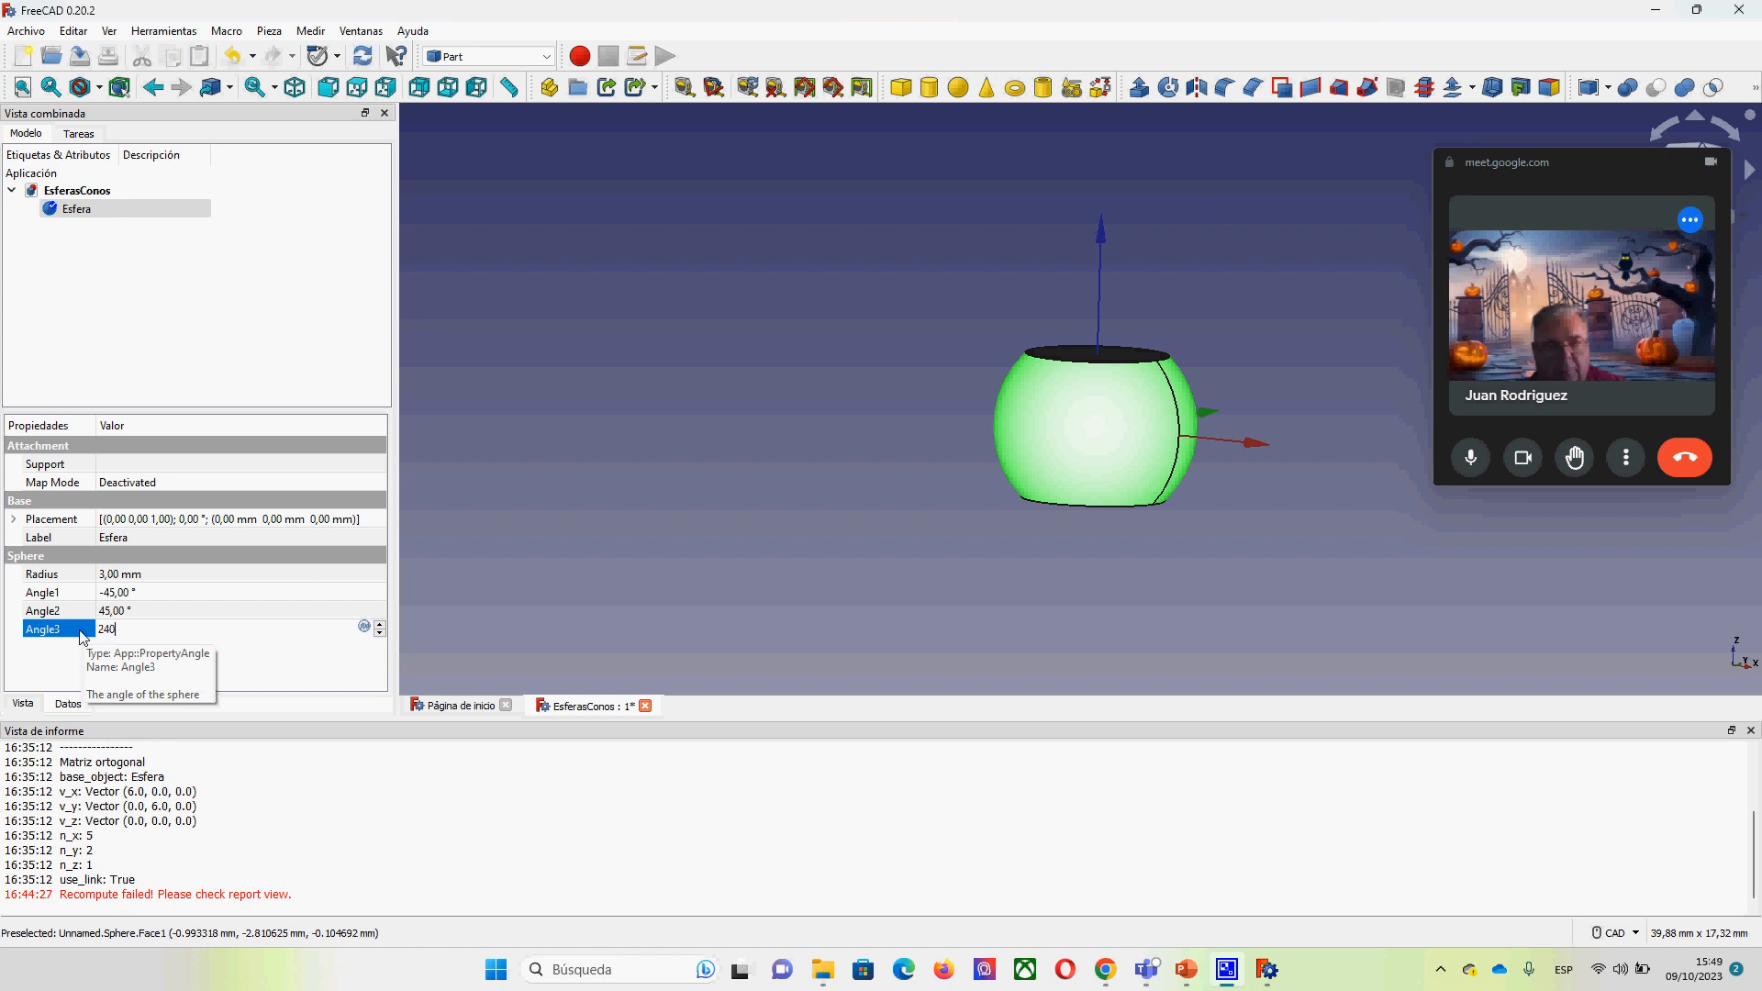
pyautogui.write('0')
pyautogui.click(162, 612)
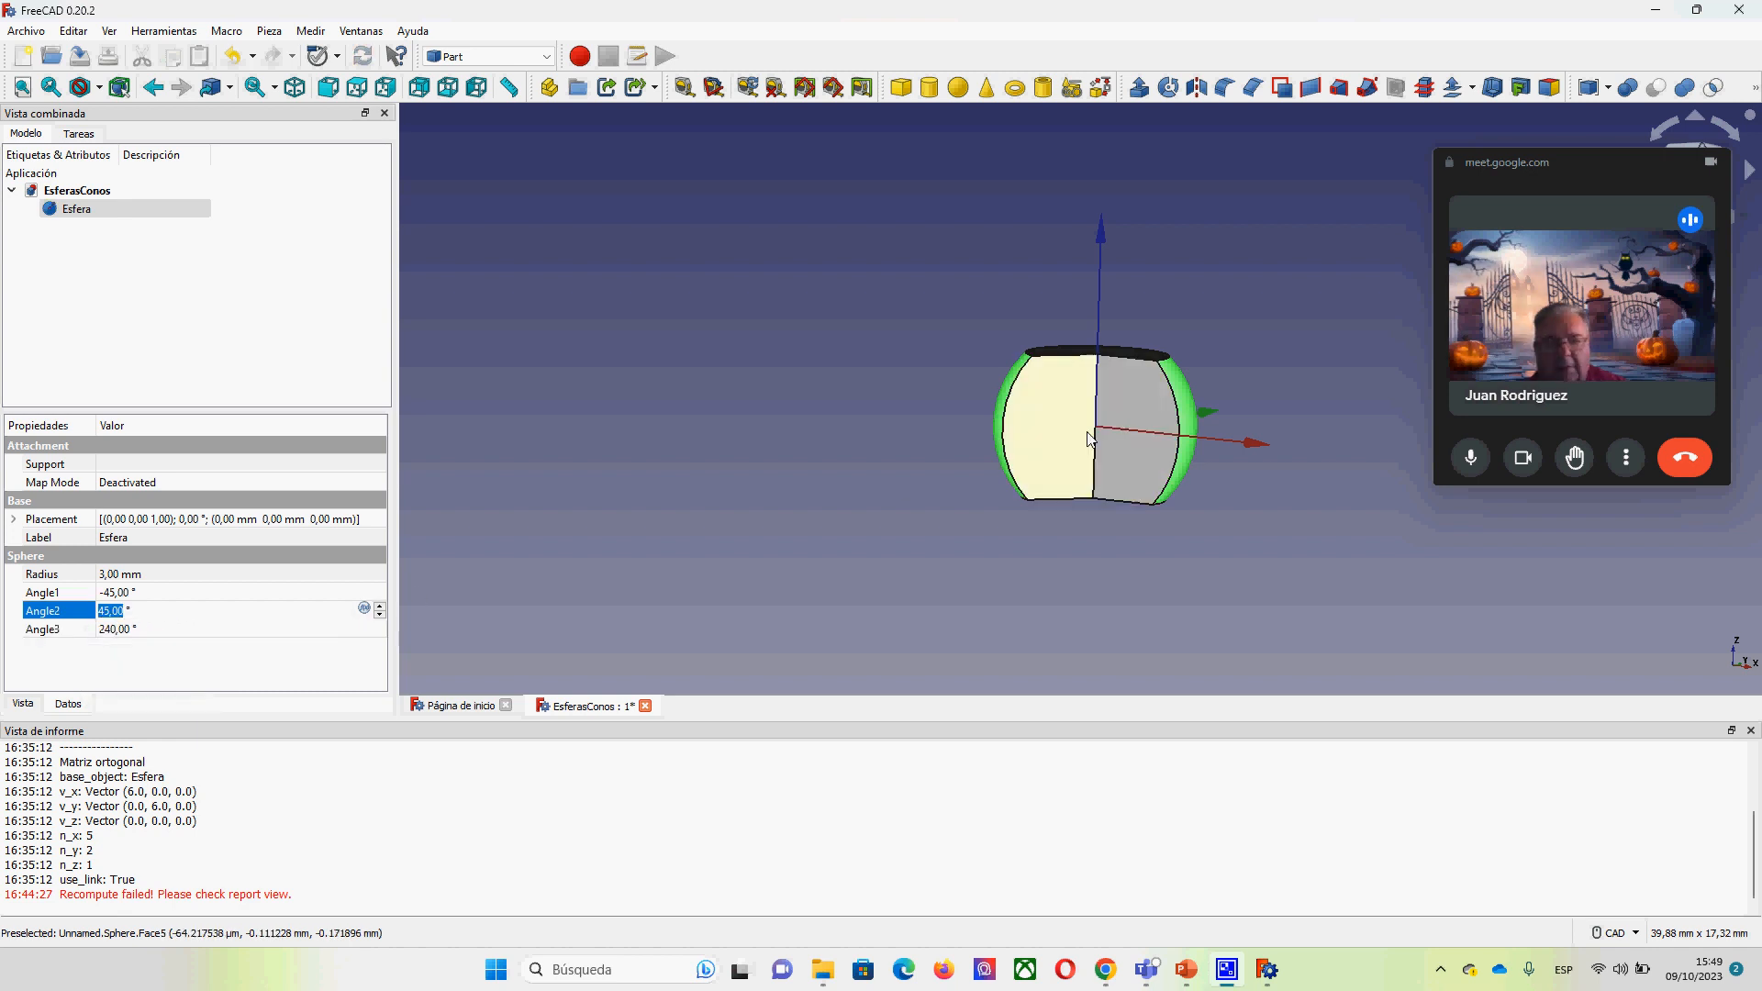
pyautogui.press('Return')
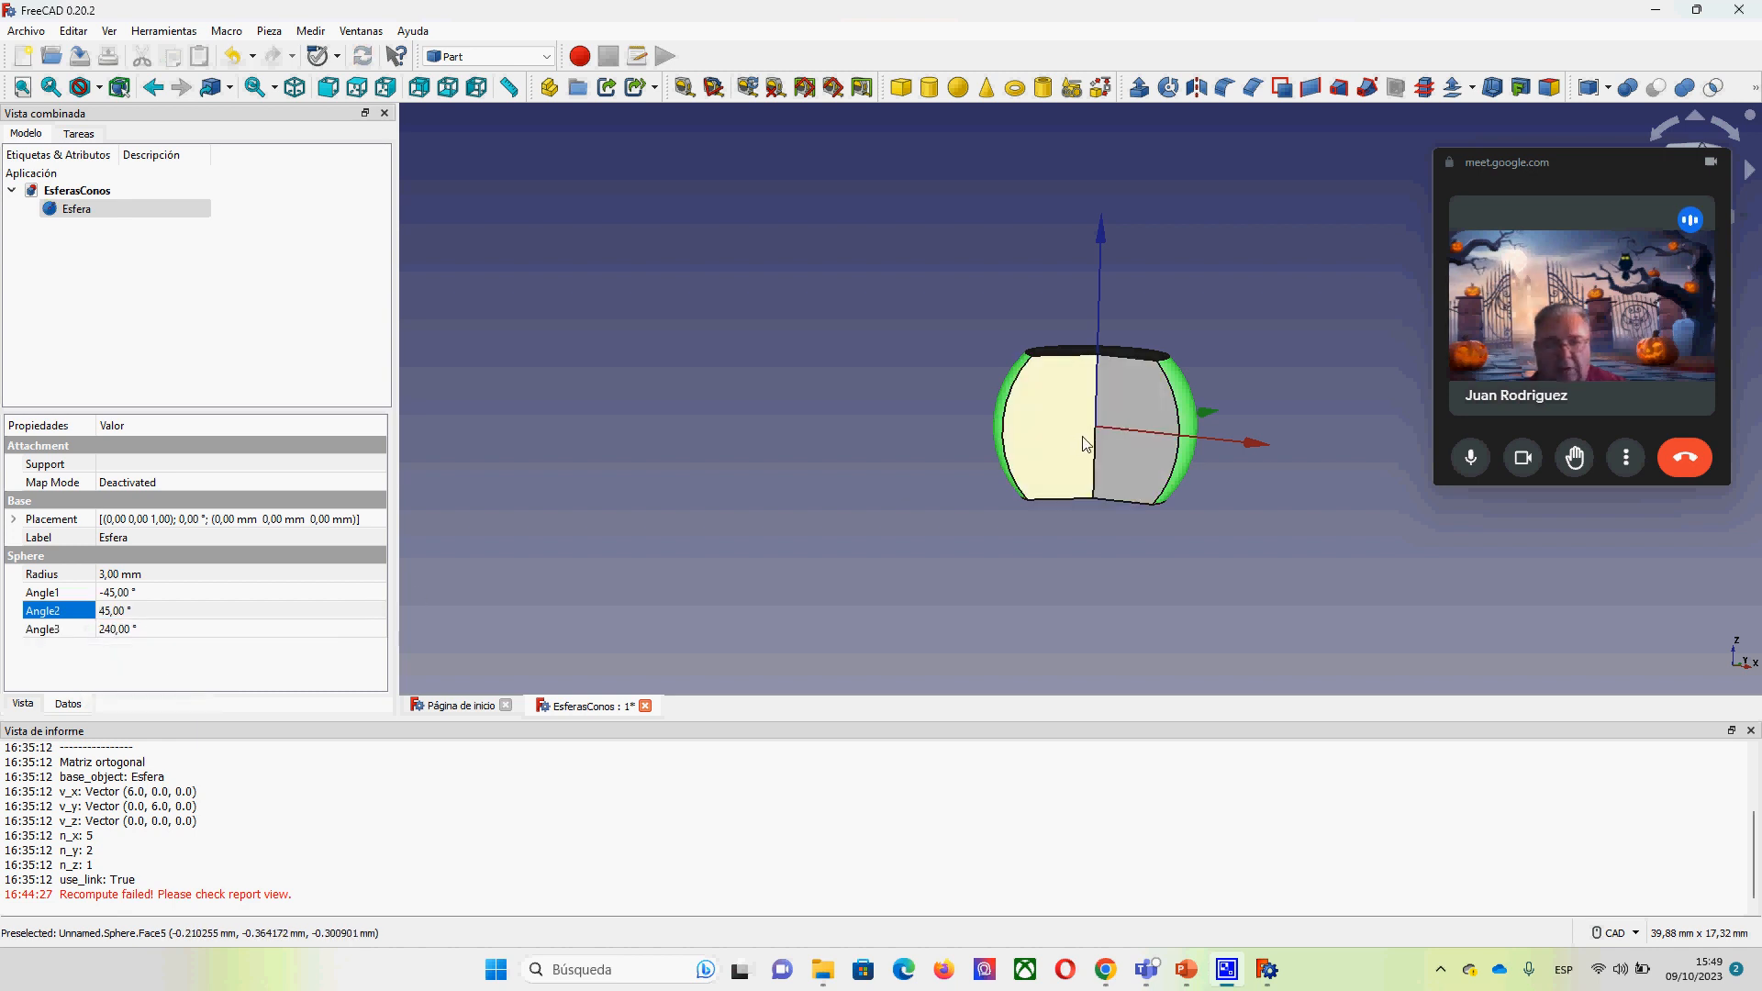
pyautogui.rightClick(1082, 436)
pyautogui.click(1041, 446)
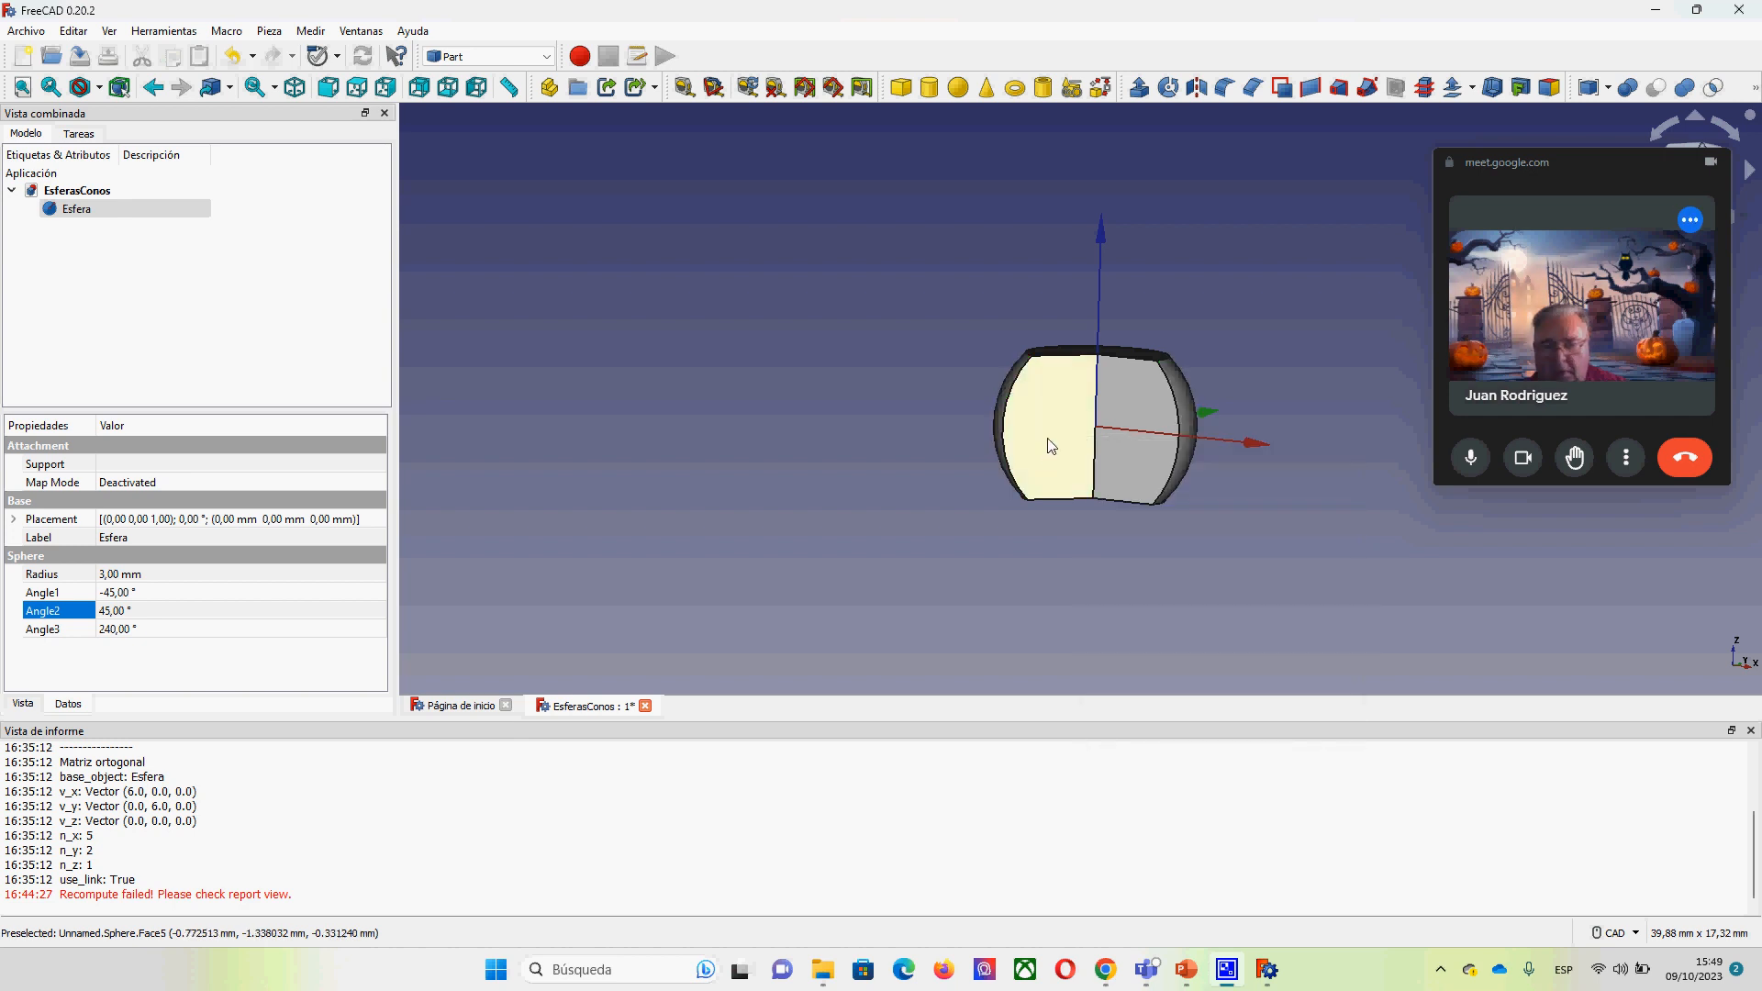
pyautogui.moveTo(1042, 453); pyautogui.dragTo(1134, 454, button='middle')
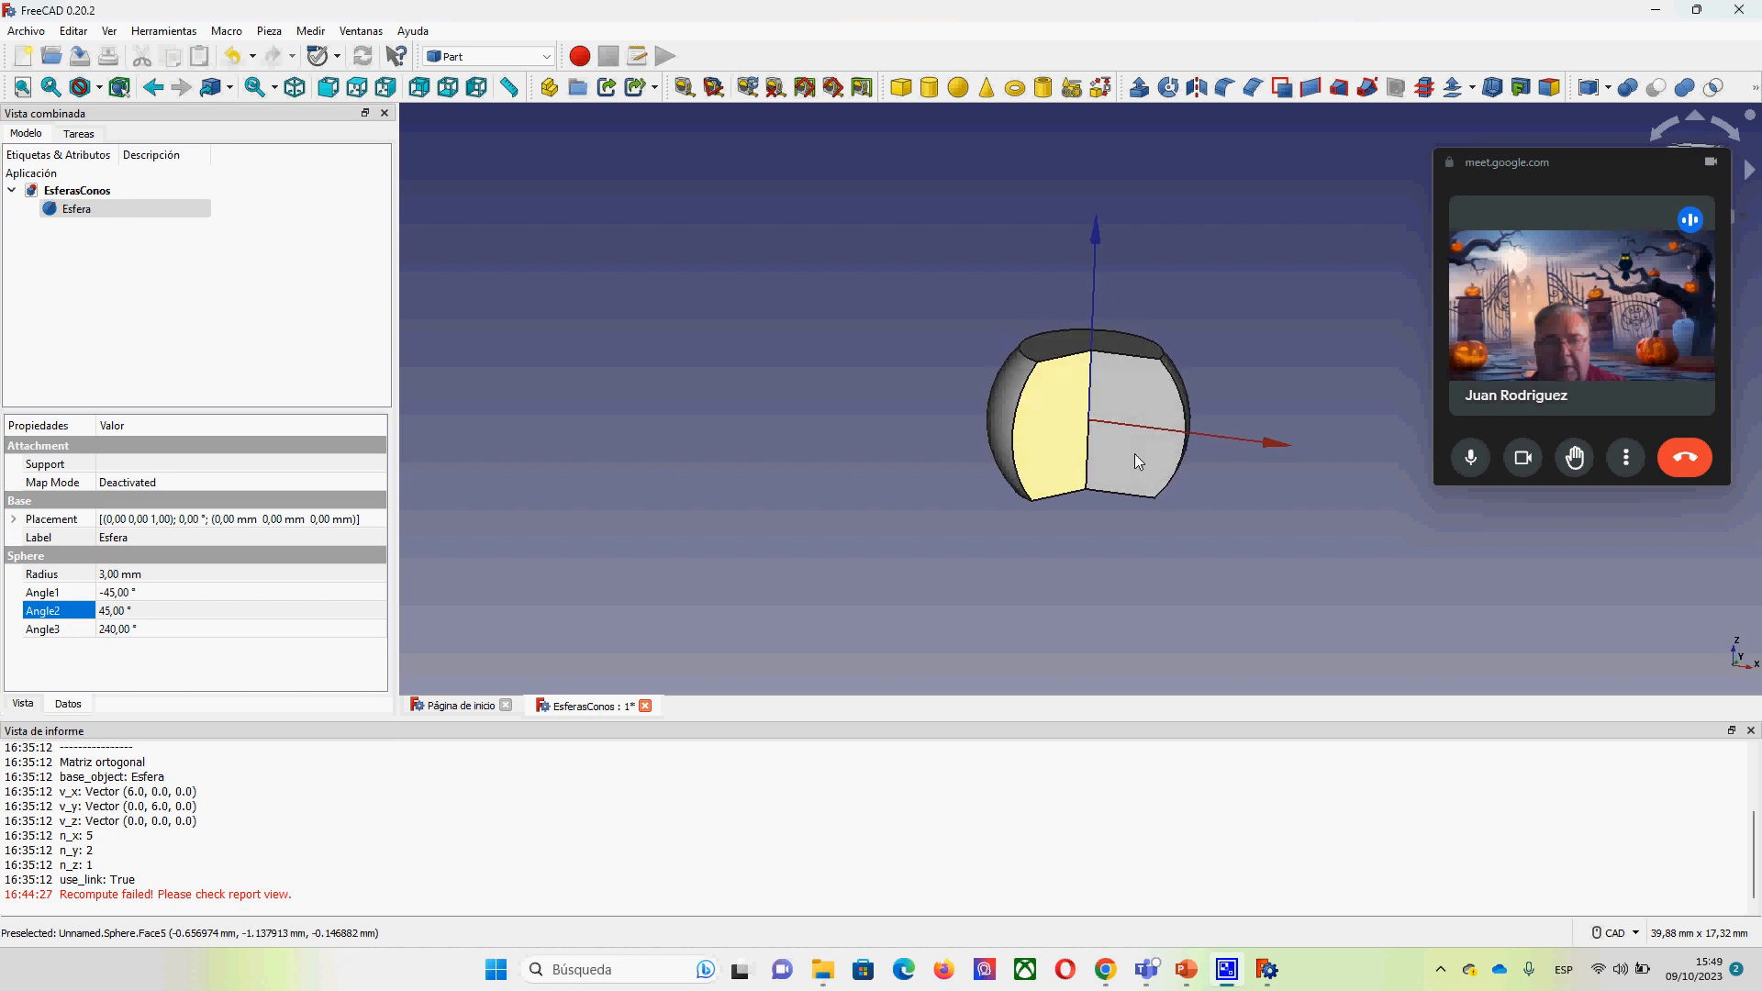
# Step: Restore the truncated sphere's full revolution by setting Angle3 to 360°
pyautogui.click(219, 668)
pyautogui.click(177, 633)
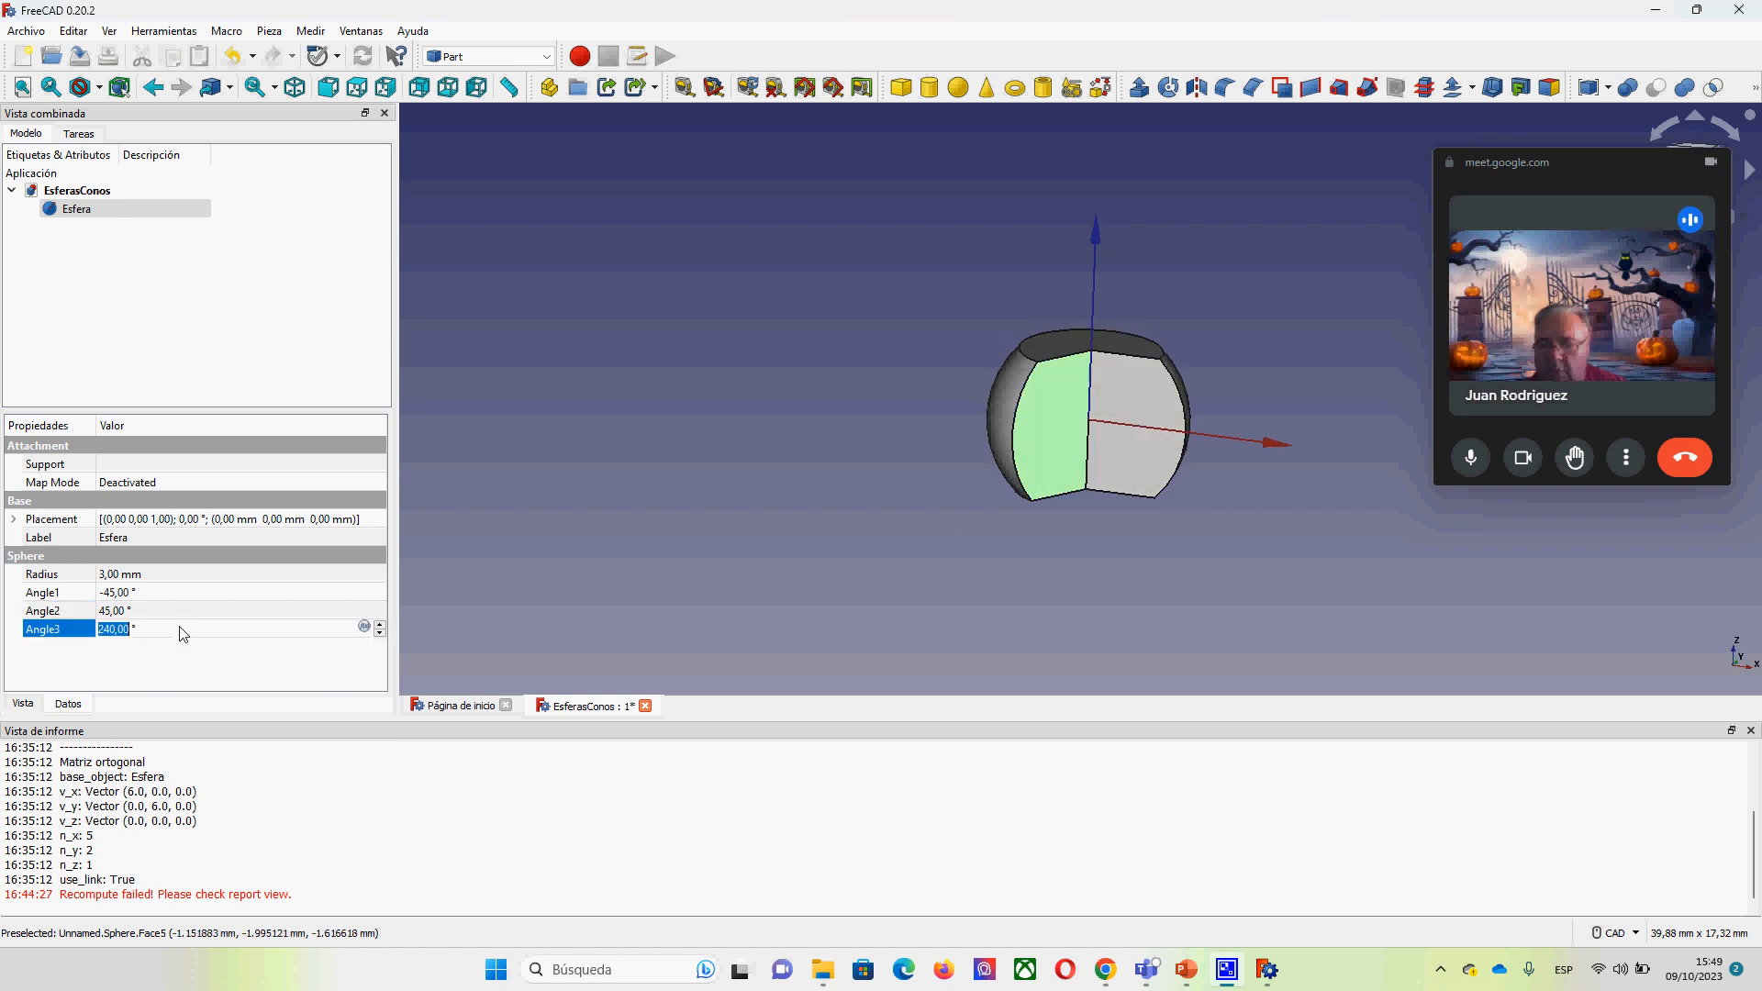
pyautogui.write('360')
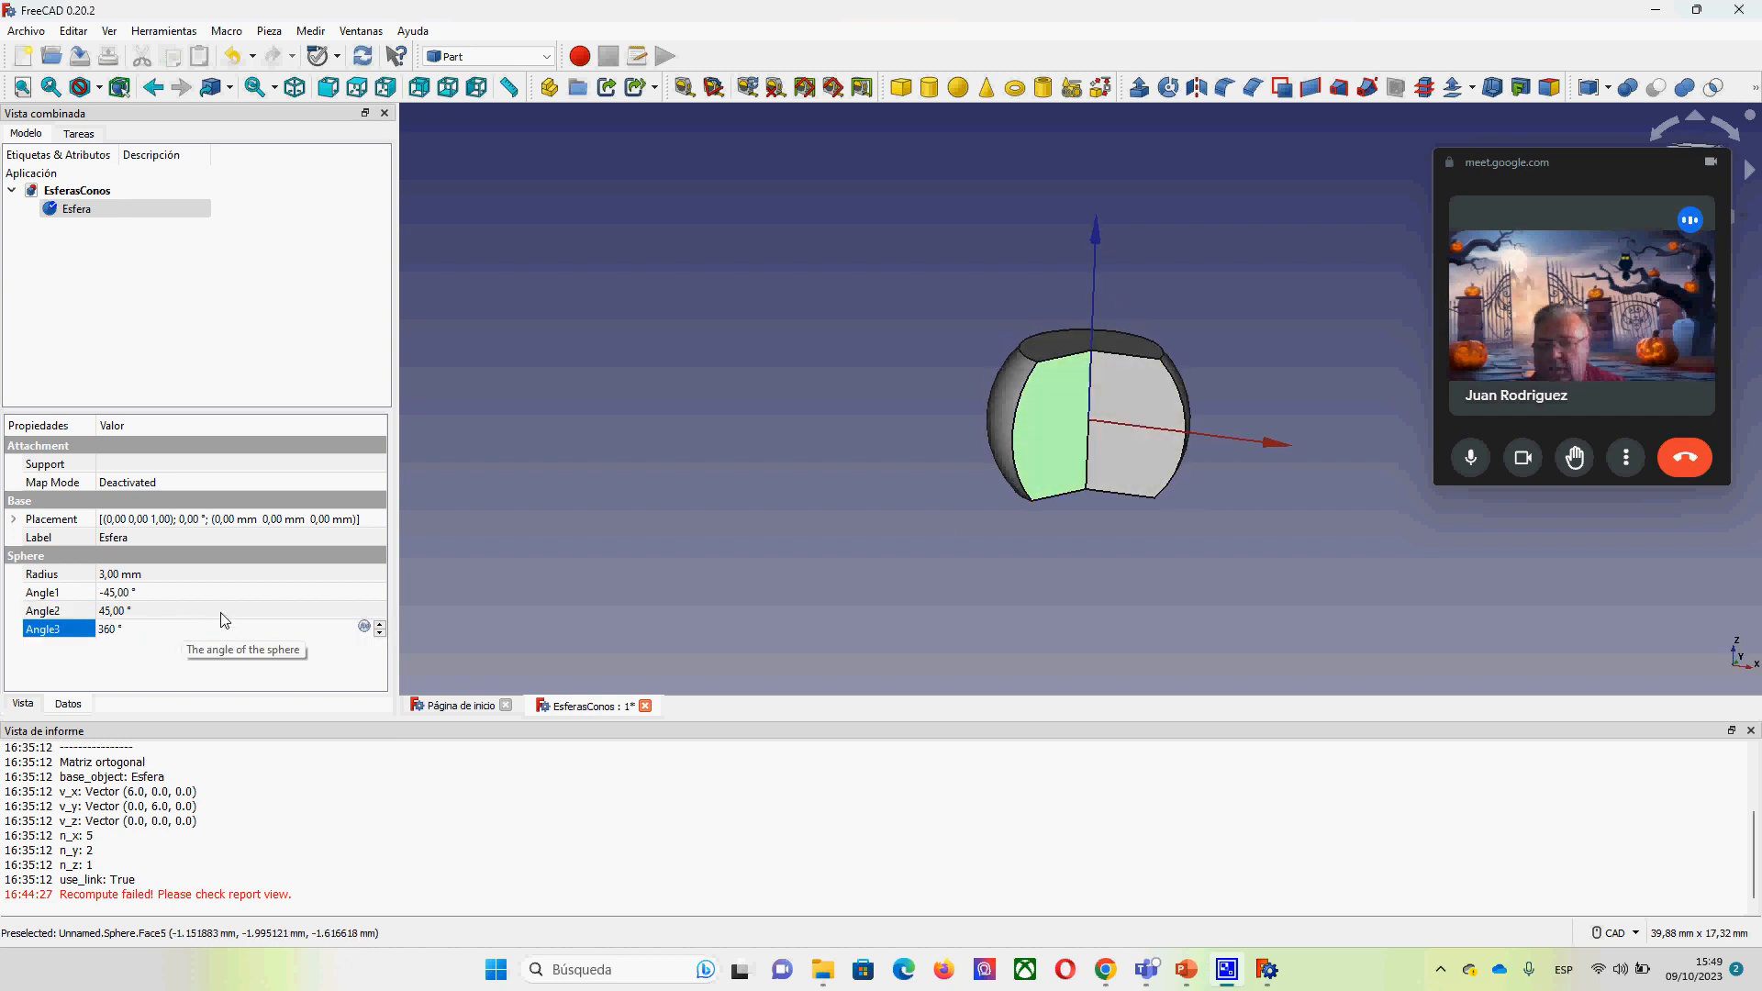
pyautogui.click(189, 611)
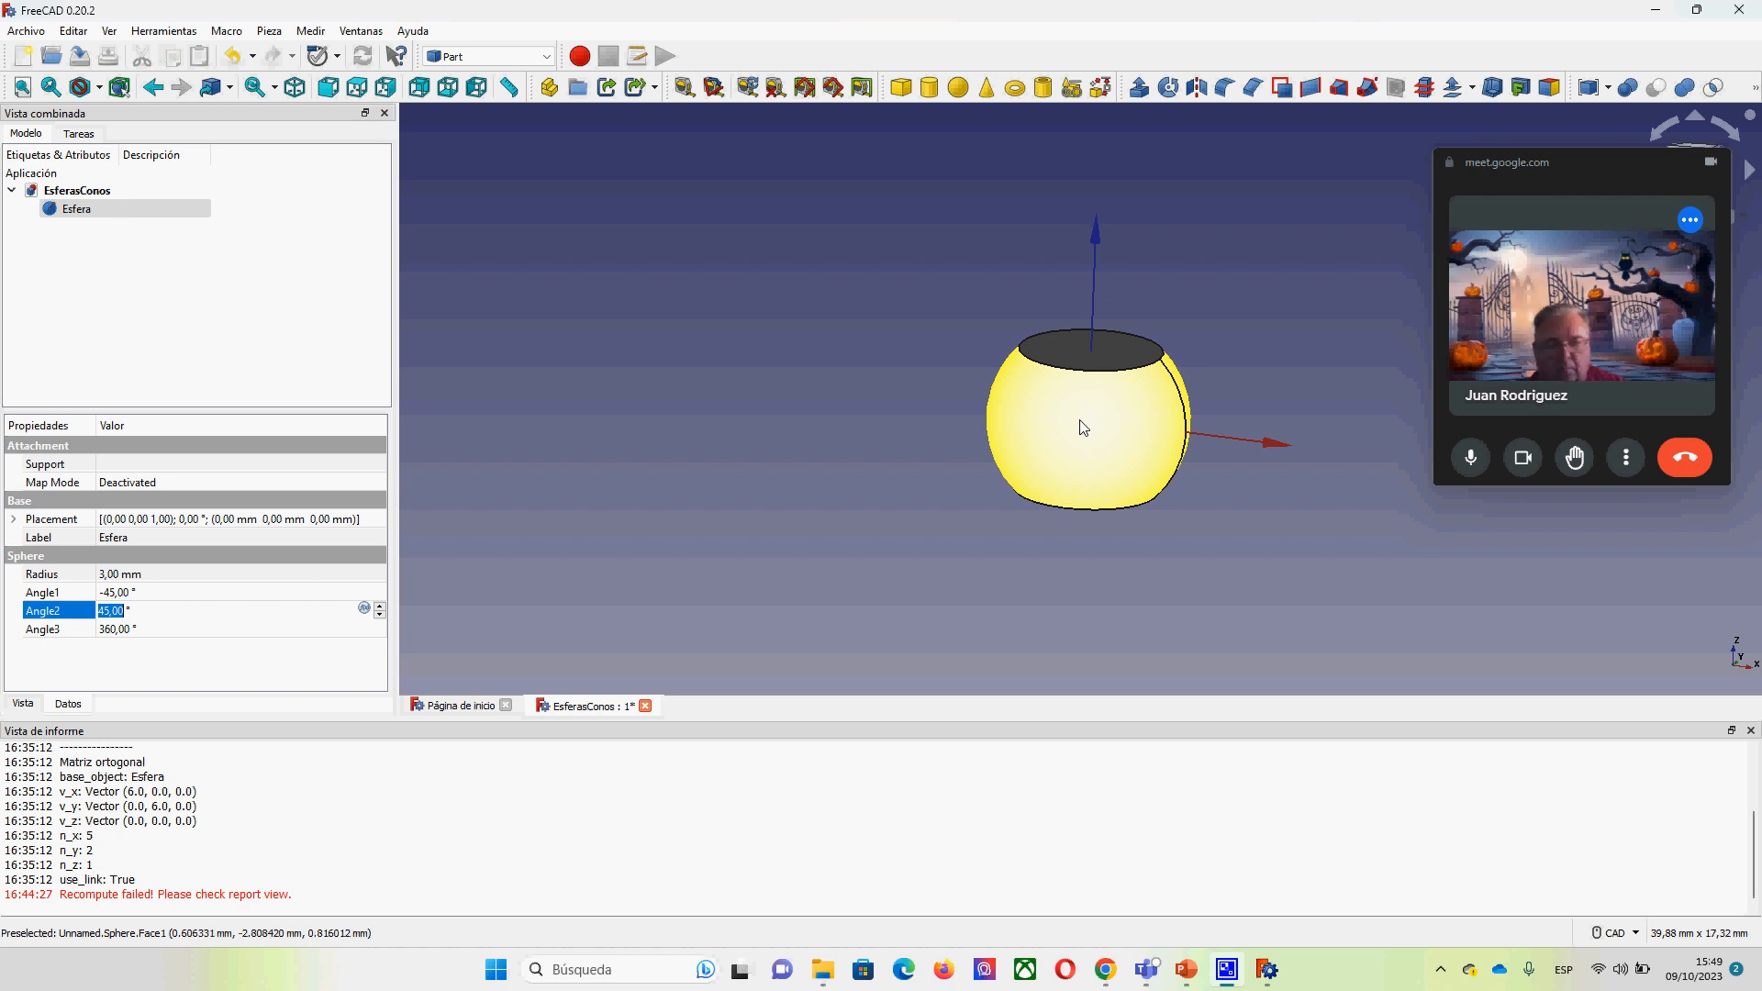
# Step: Select the truncated sphere and switch to the Draft workbench
pyautogui.moveTo(1083, 427); pyautogui.dragTo(779, 480, button='middle')
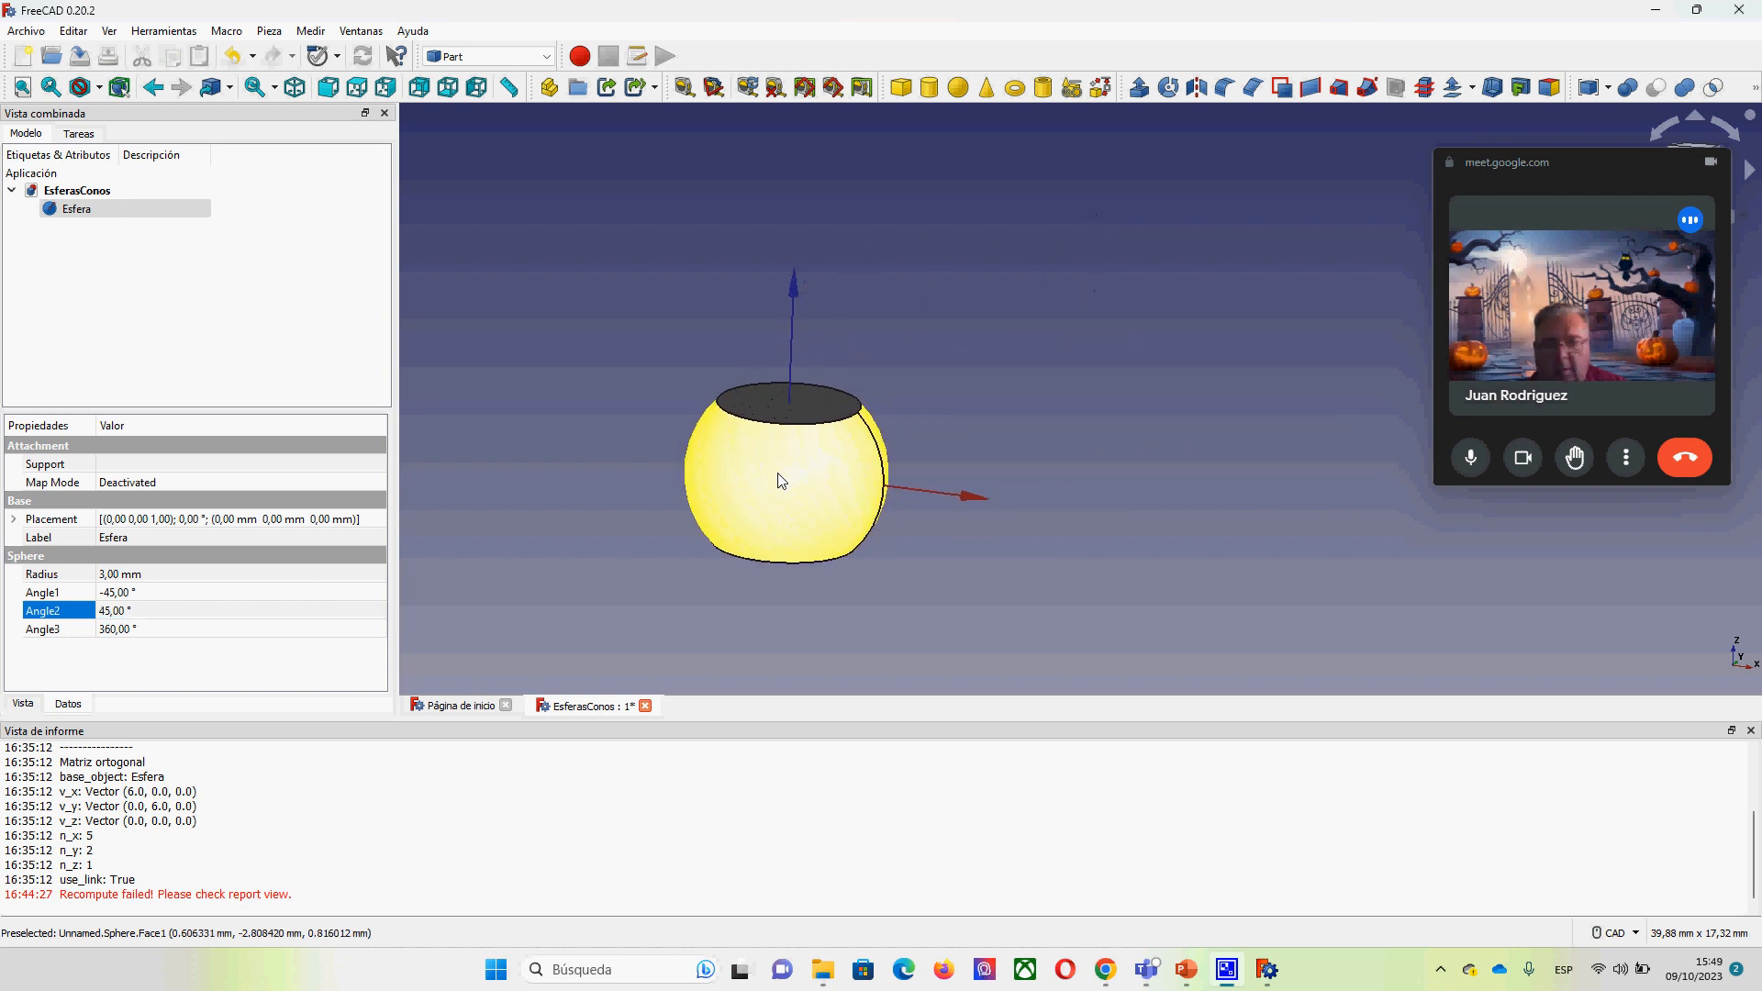
pyautogui.click(1002, 420)
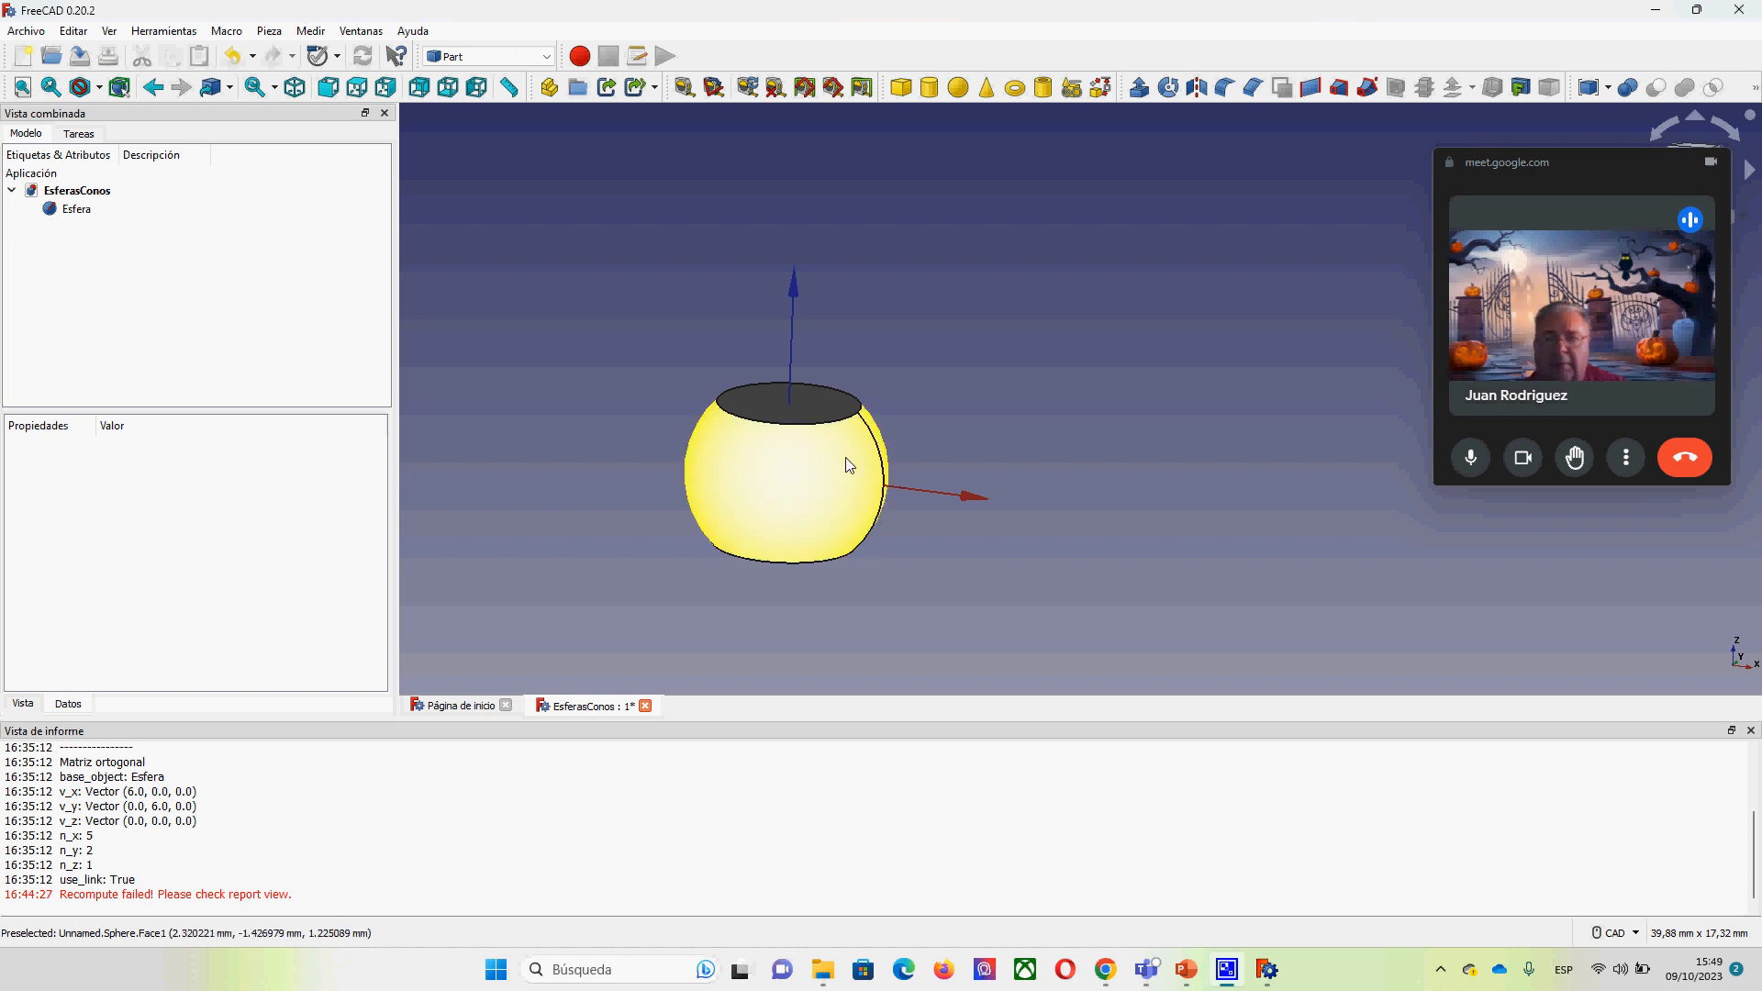
pyautogui.click(798, 486)
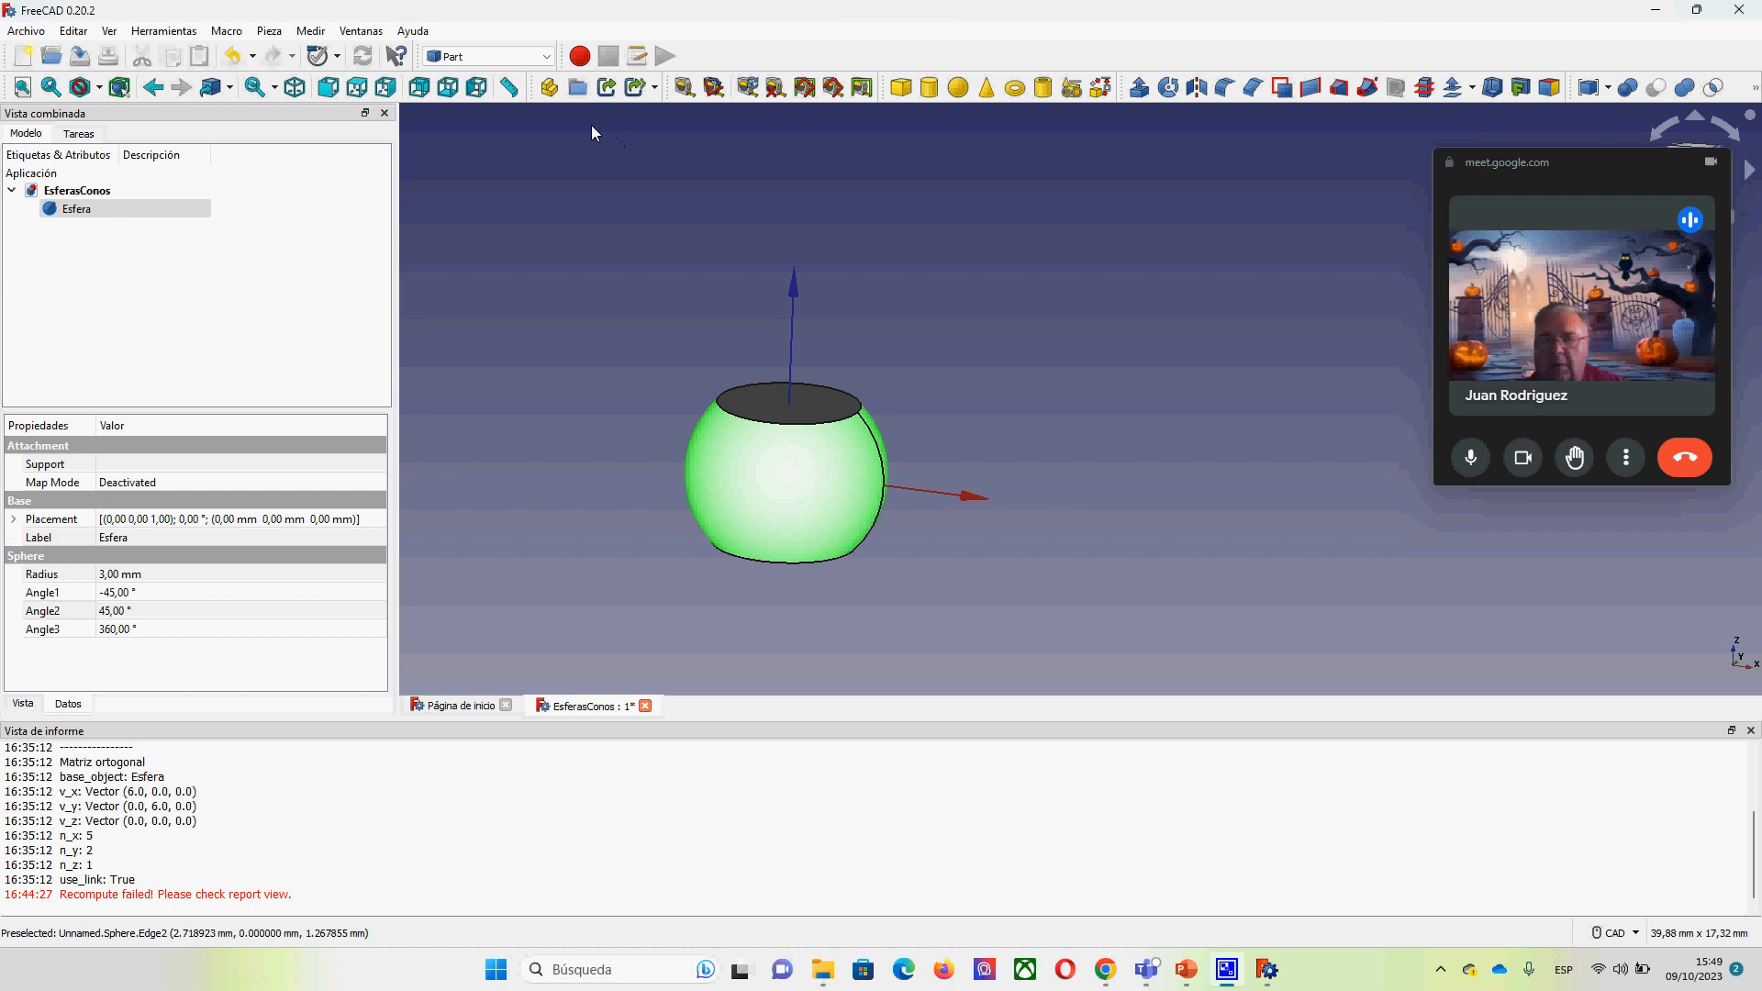
pyautogui.click(549, 57)
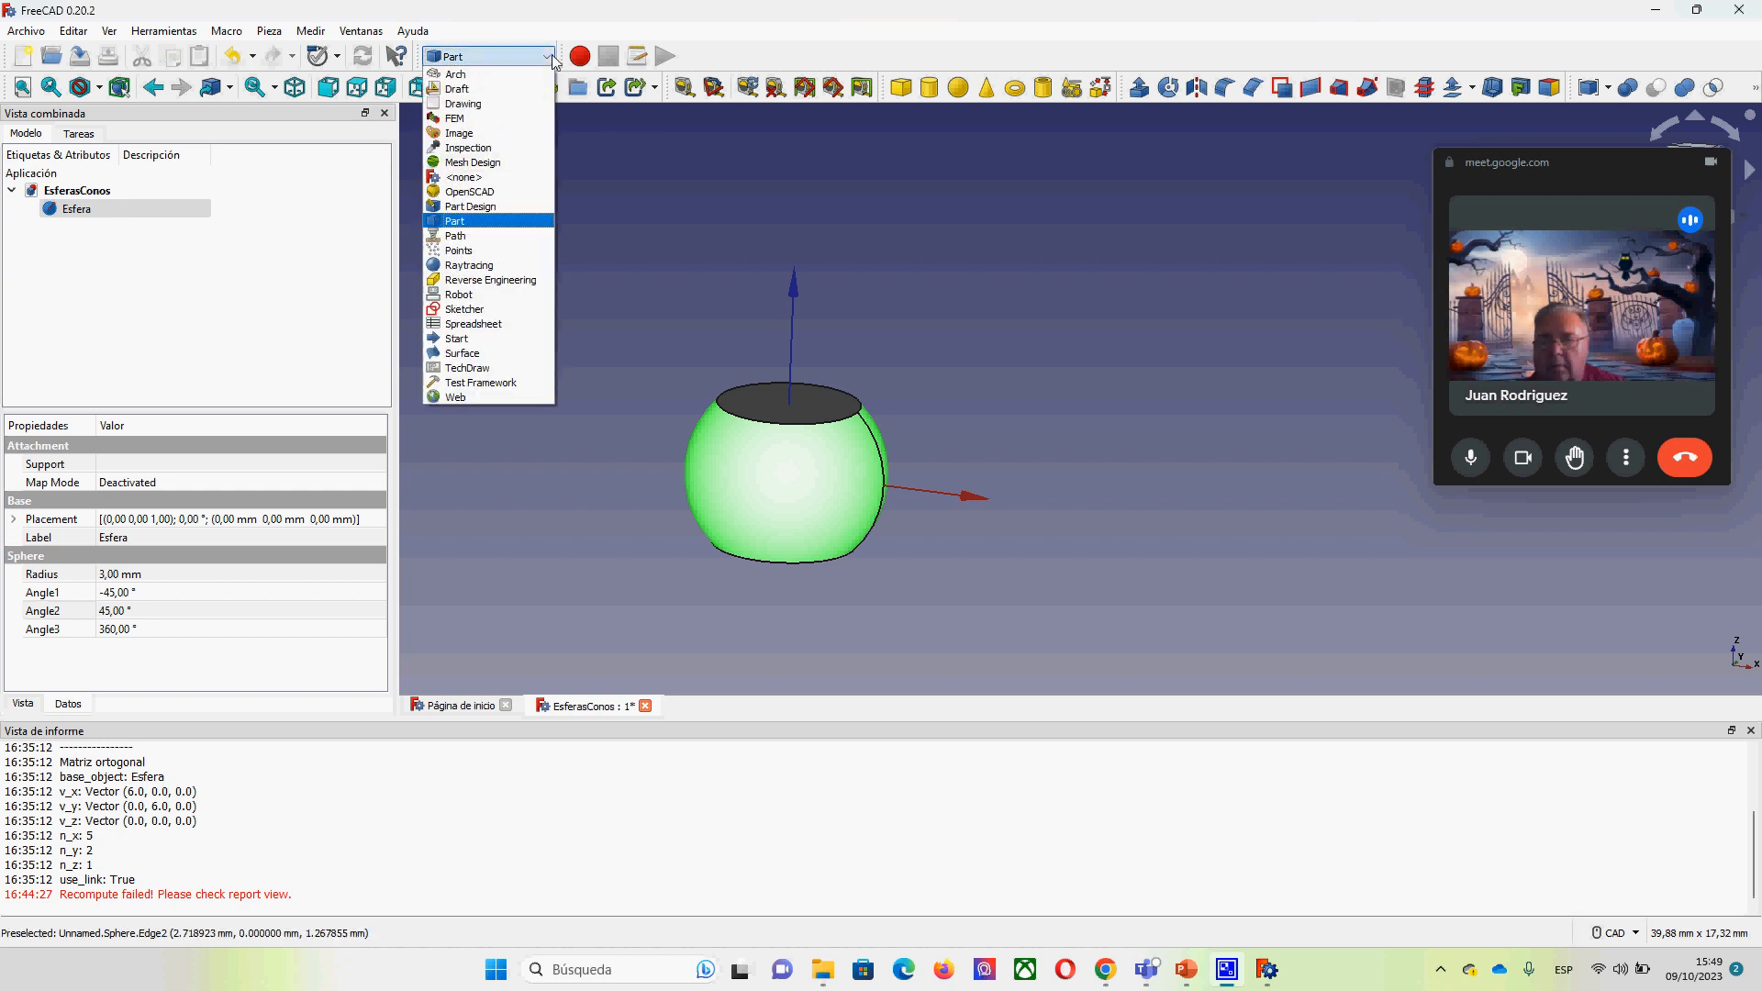
pyautogui.click(463, 89)
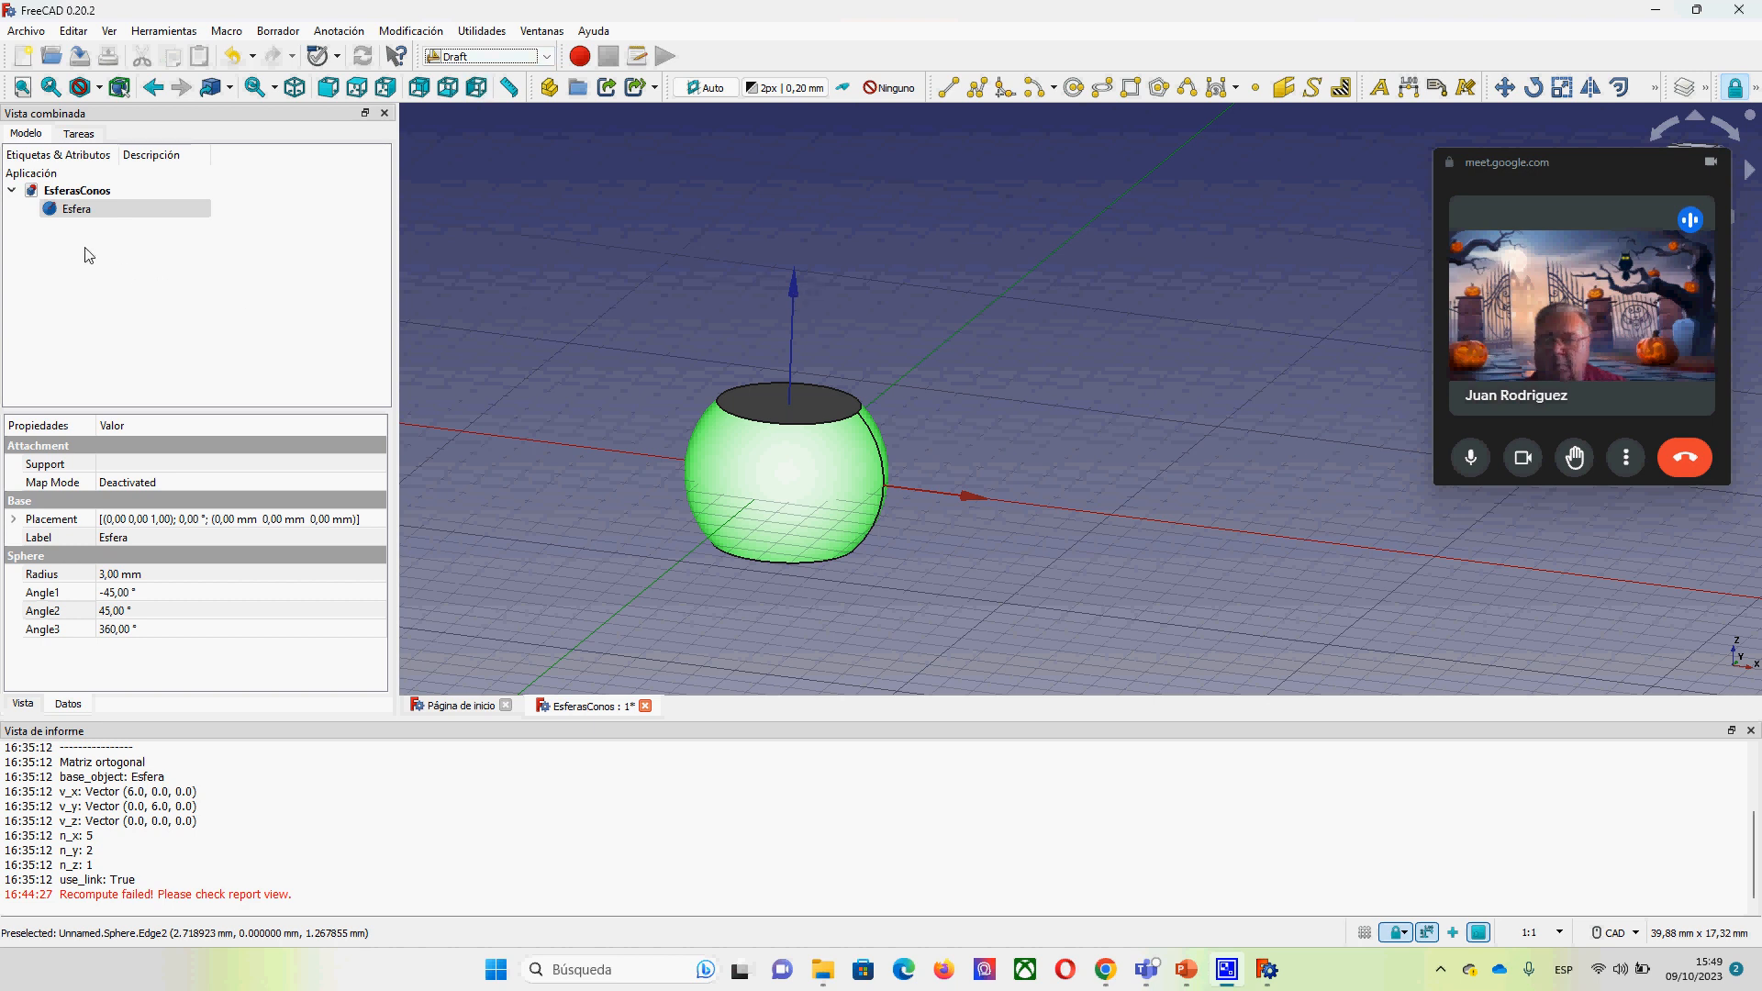
# Step: Start an orthogonal array (Matriz ortogonal) of the truncated sphere Esfera
pyautogui.click(73, 216)
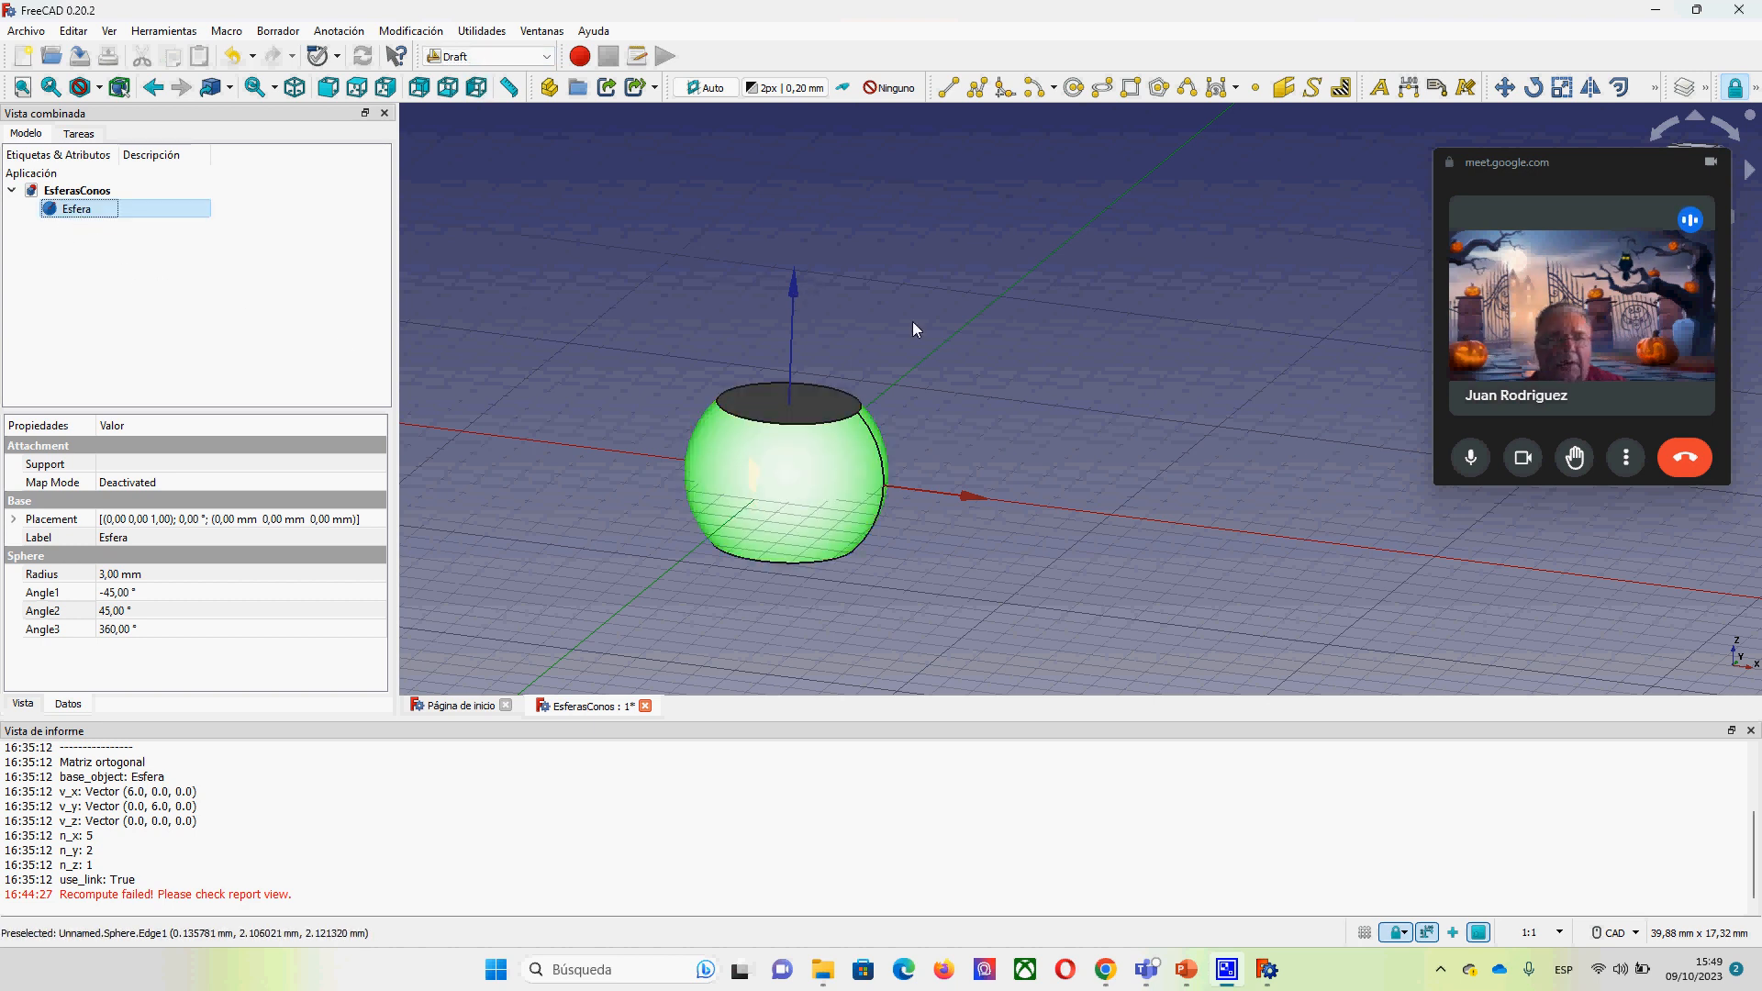
pyautogui.click(1654, 88)
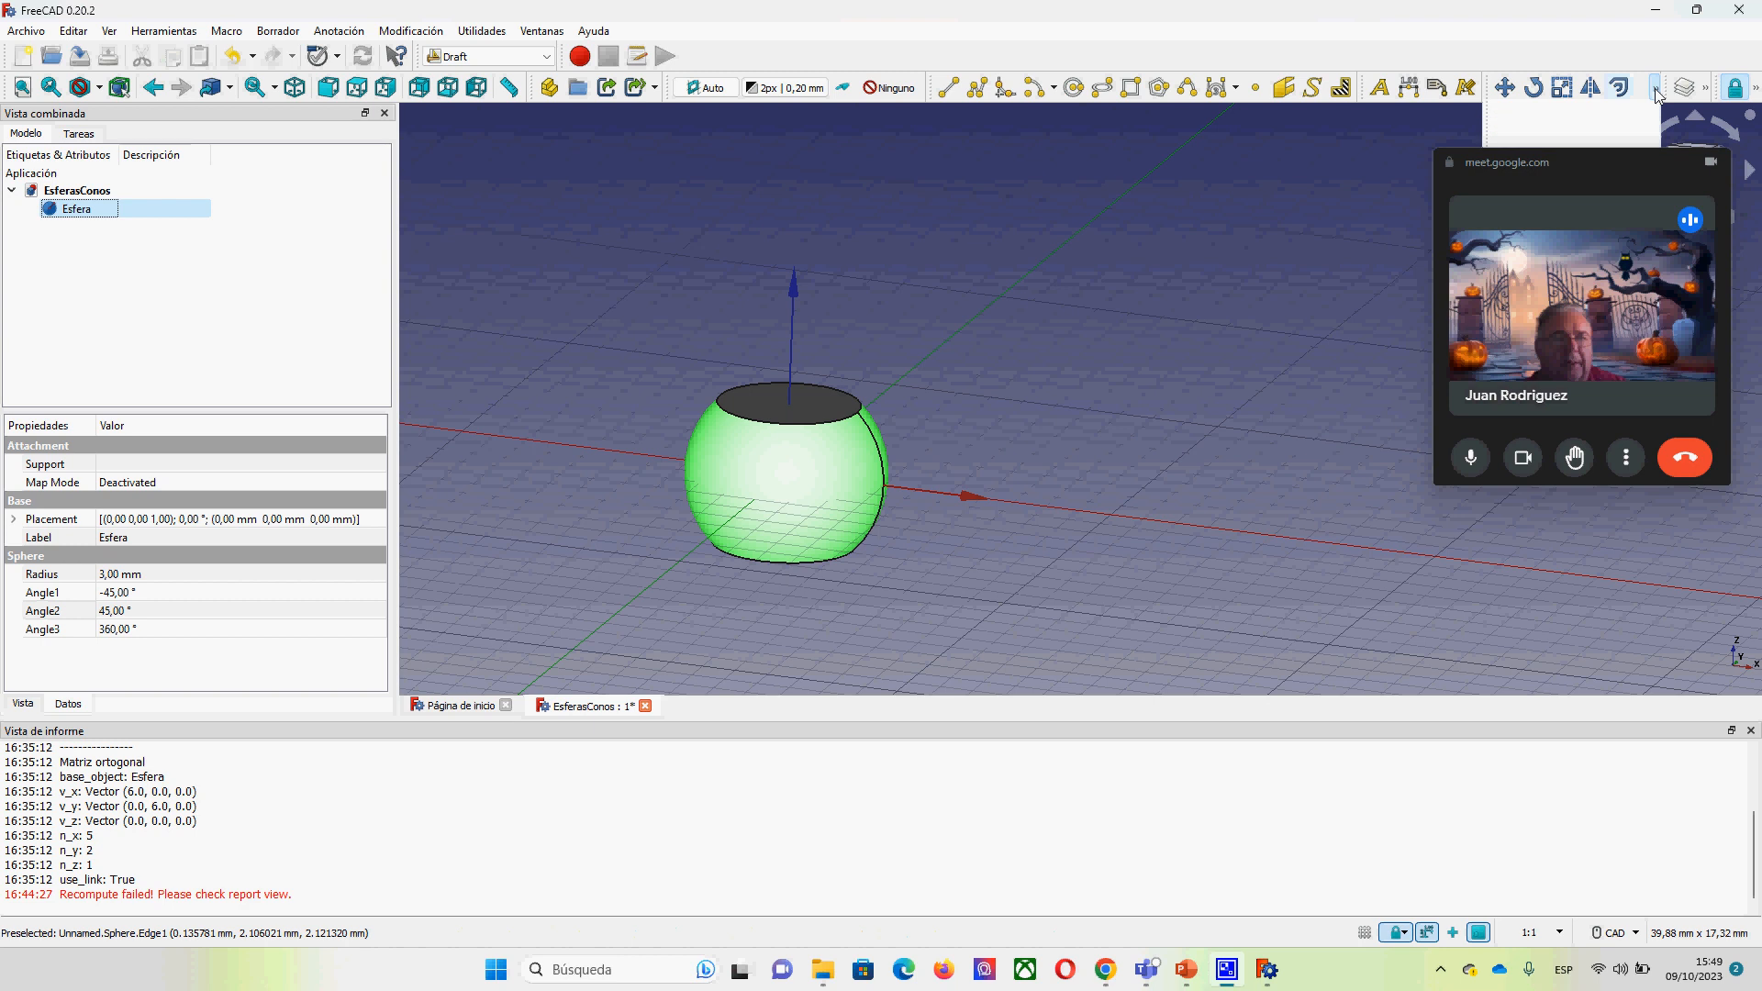
pyautogui.moveTo(1587, 168); pyautogui.dragTo(1584, 290)
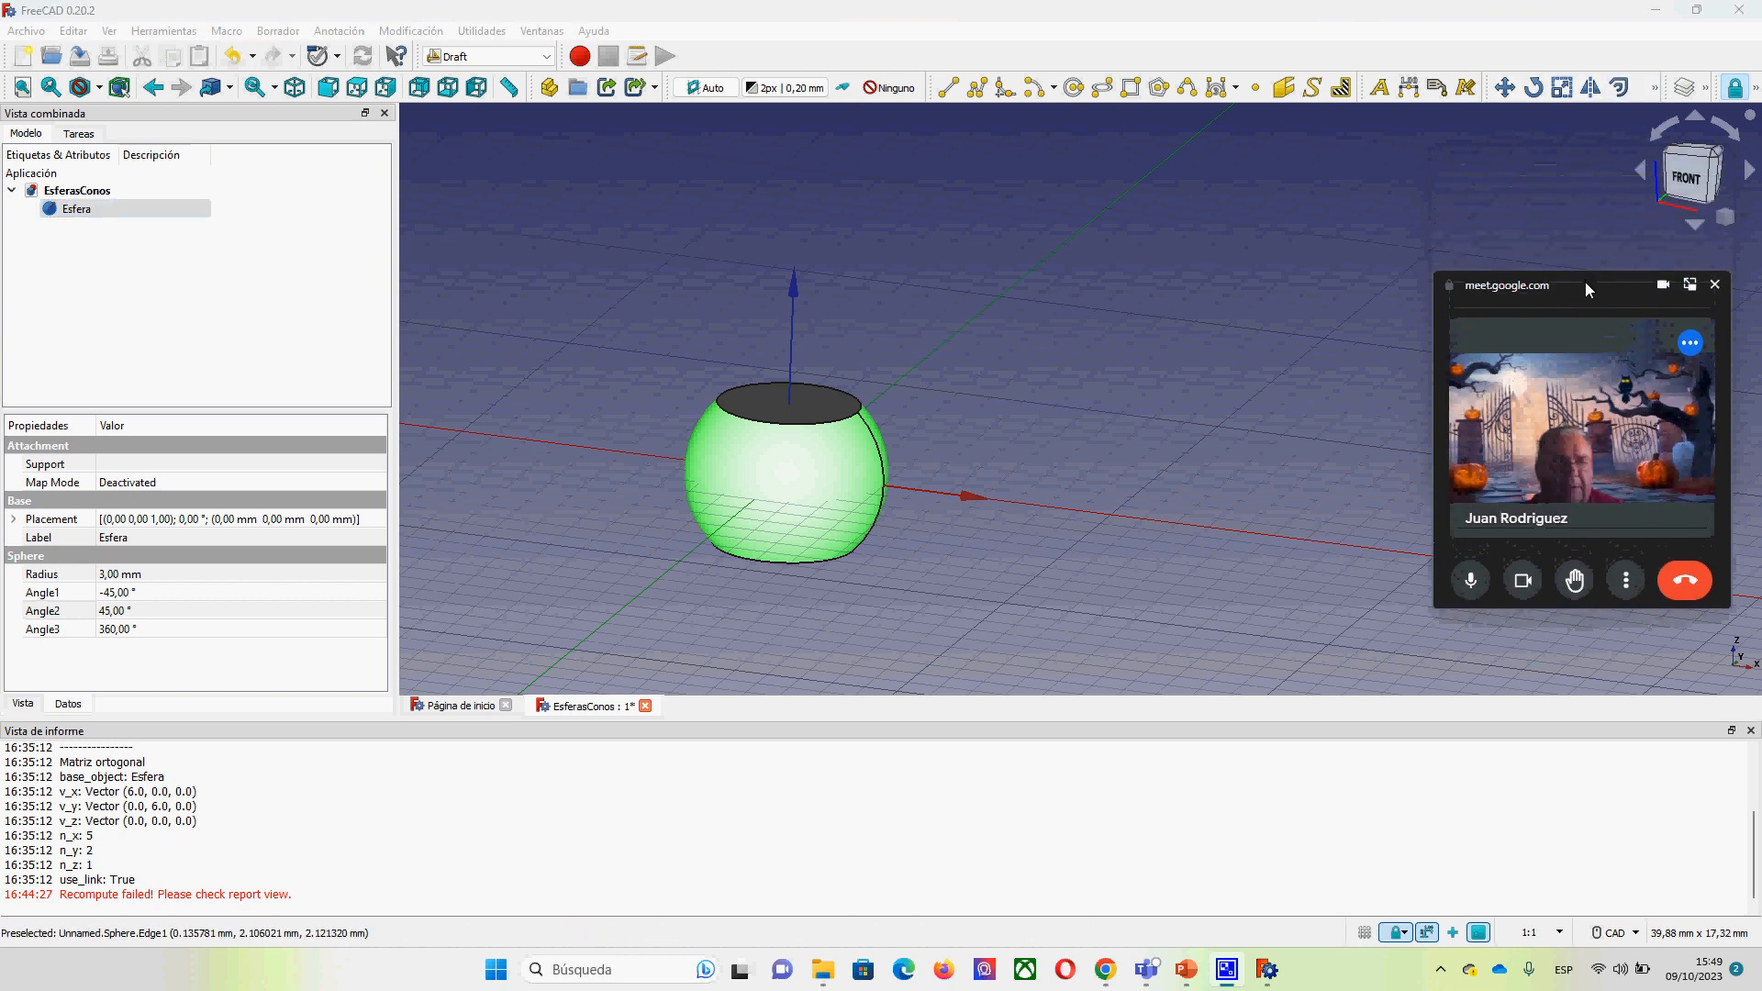
pyautogui.click(1655, 88)
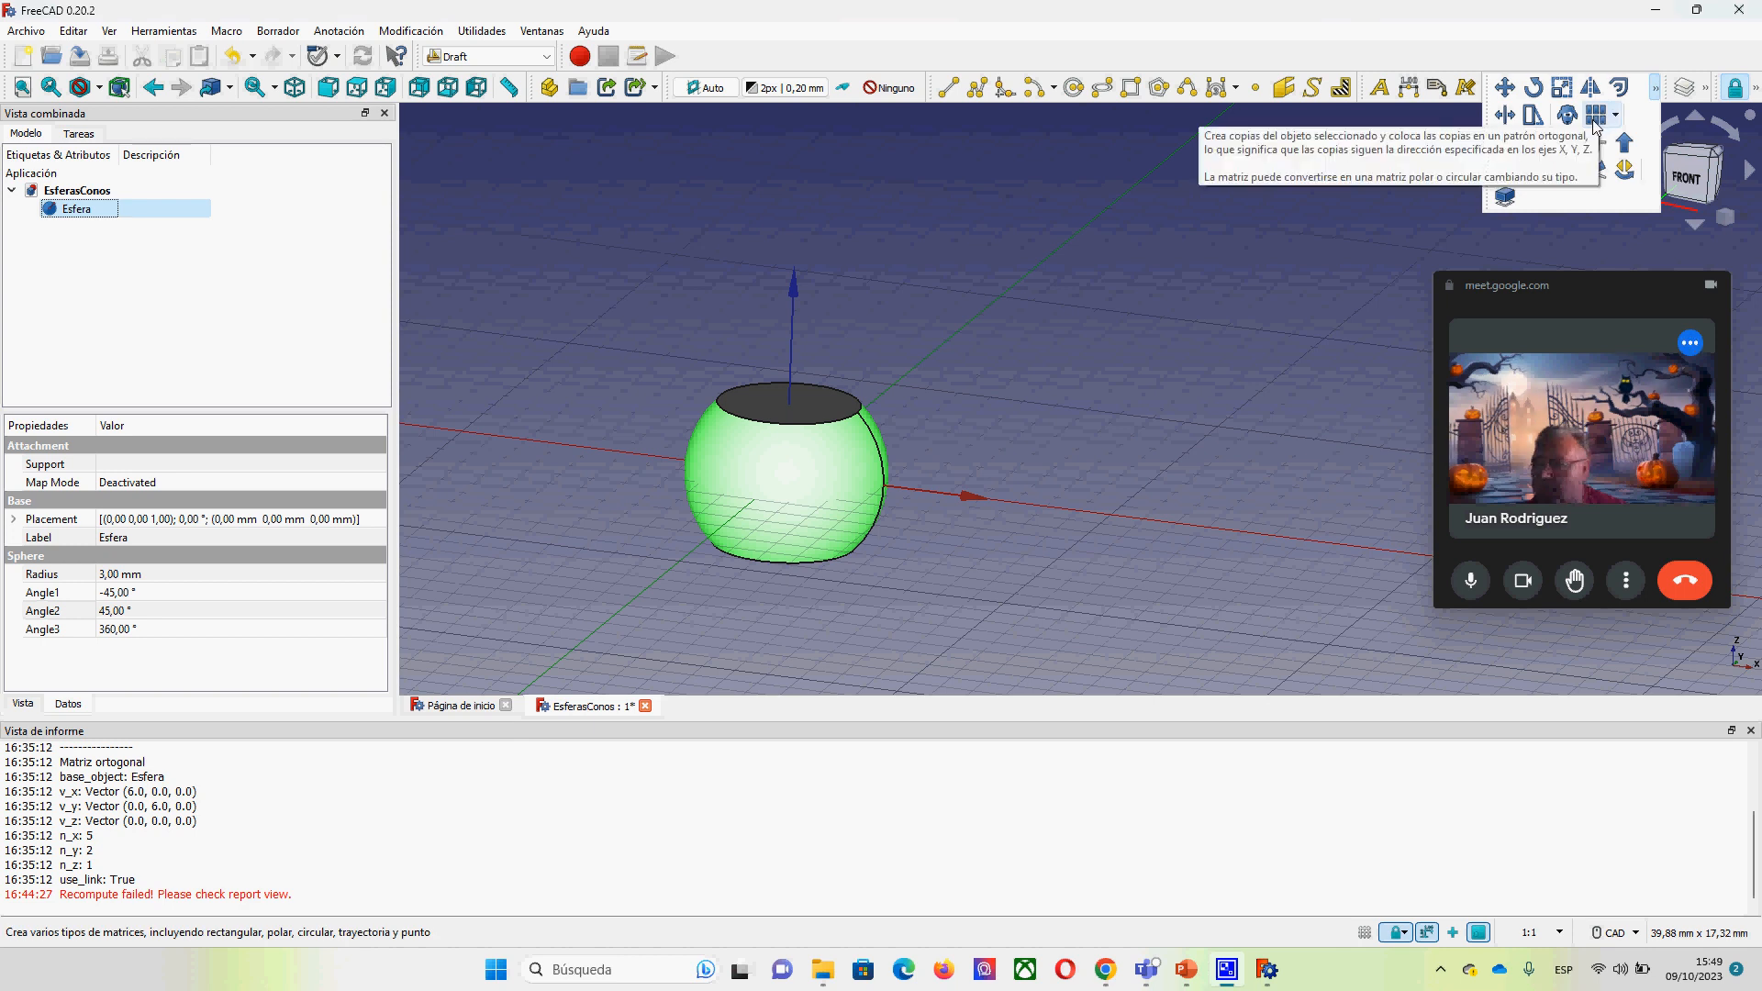
pyautogui.click(1614, 114)
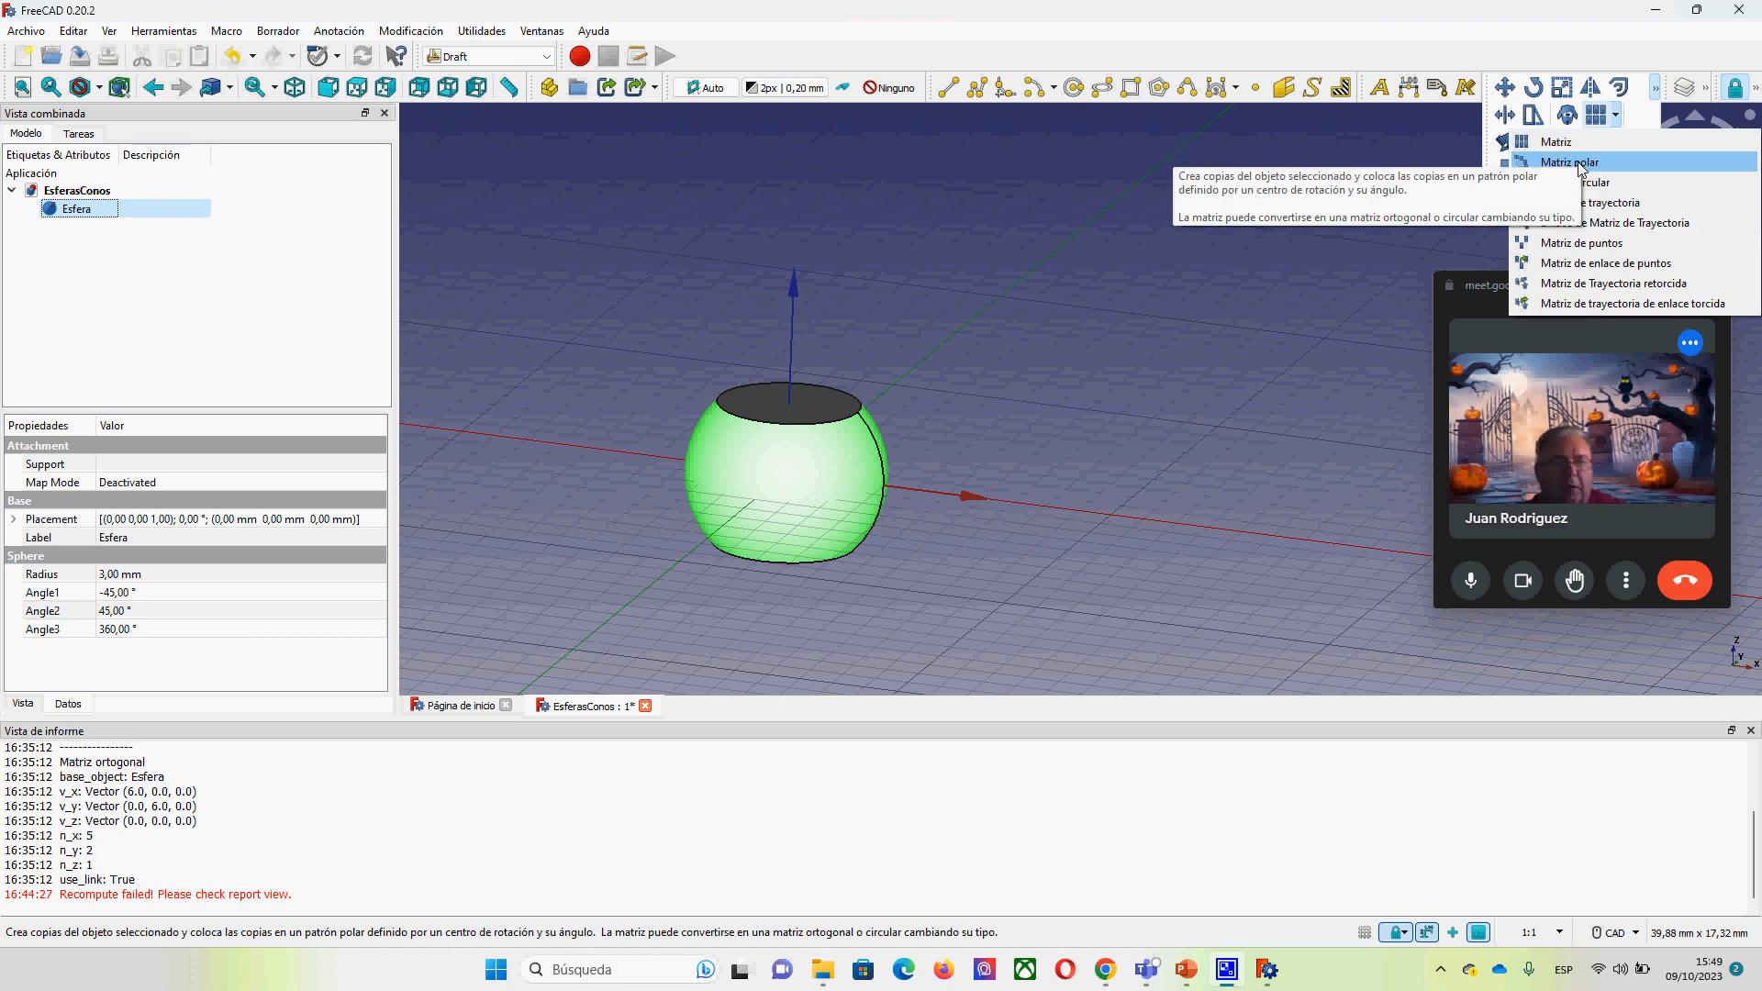
pyautogui.click(1604, 117)
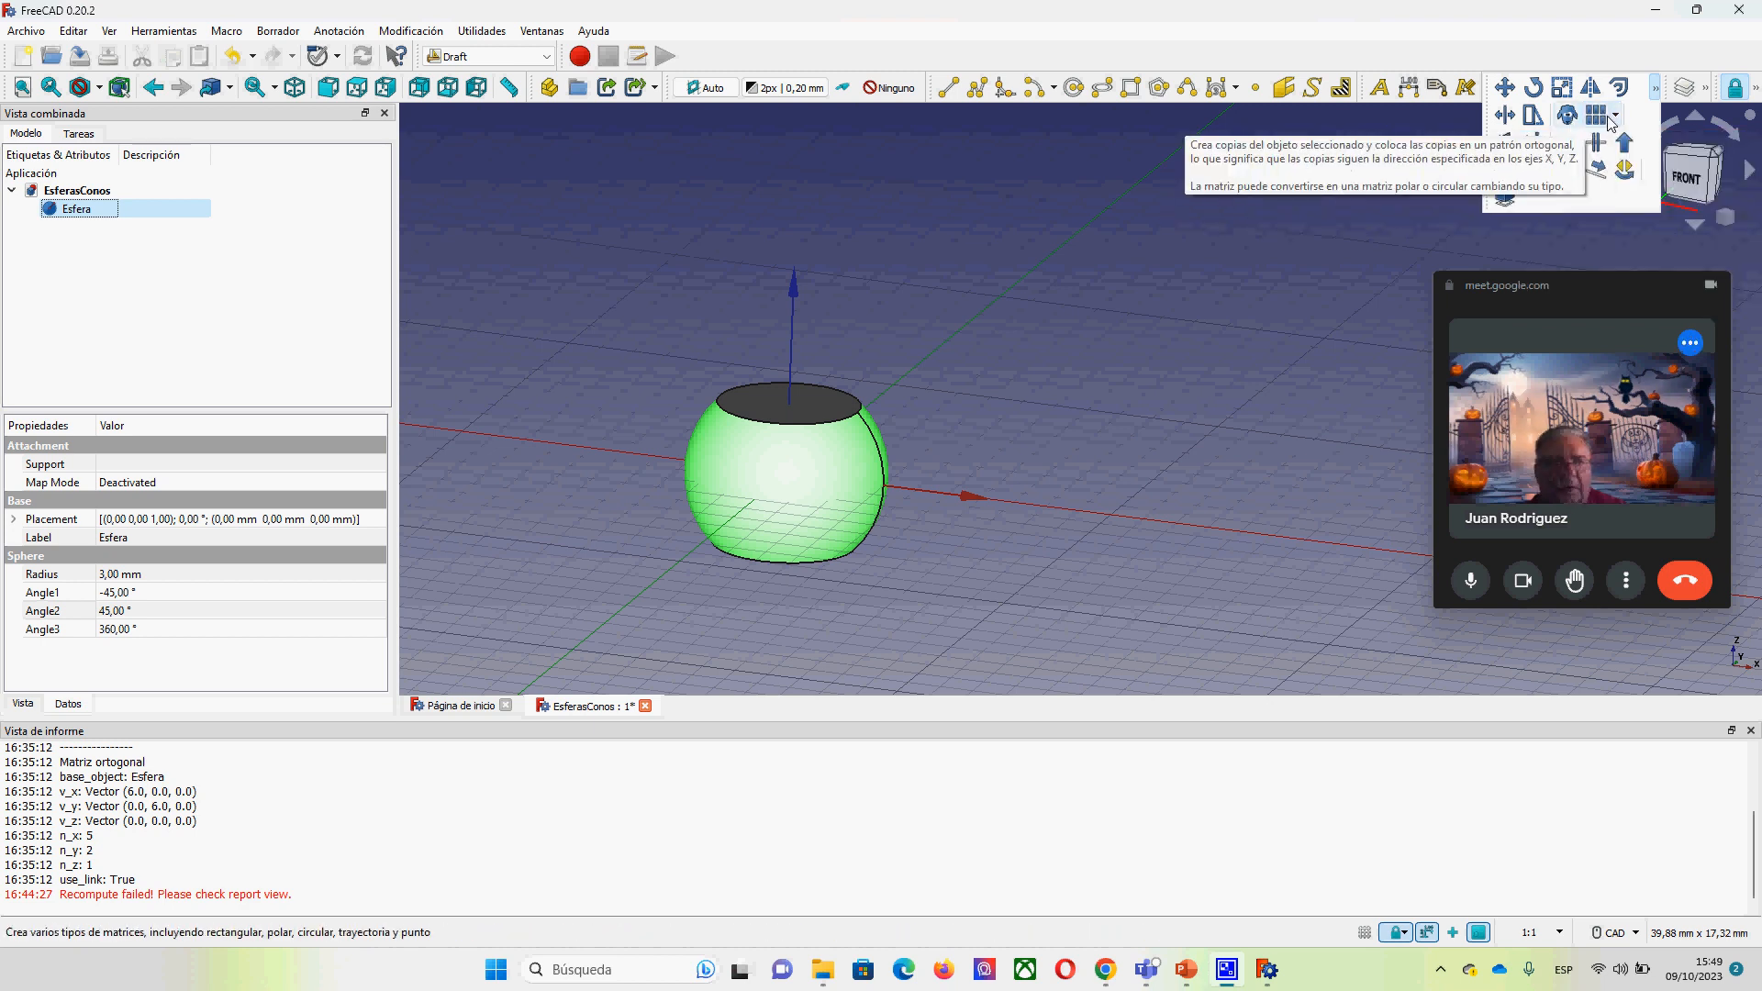
pyautogui.click(1610, 119)
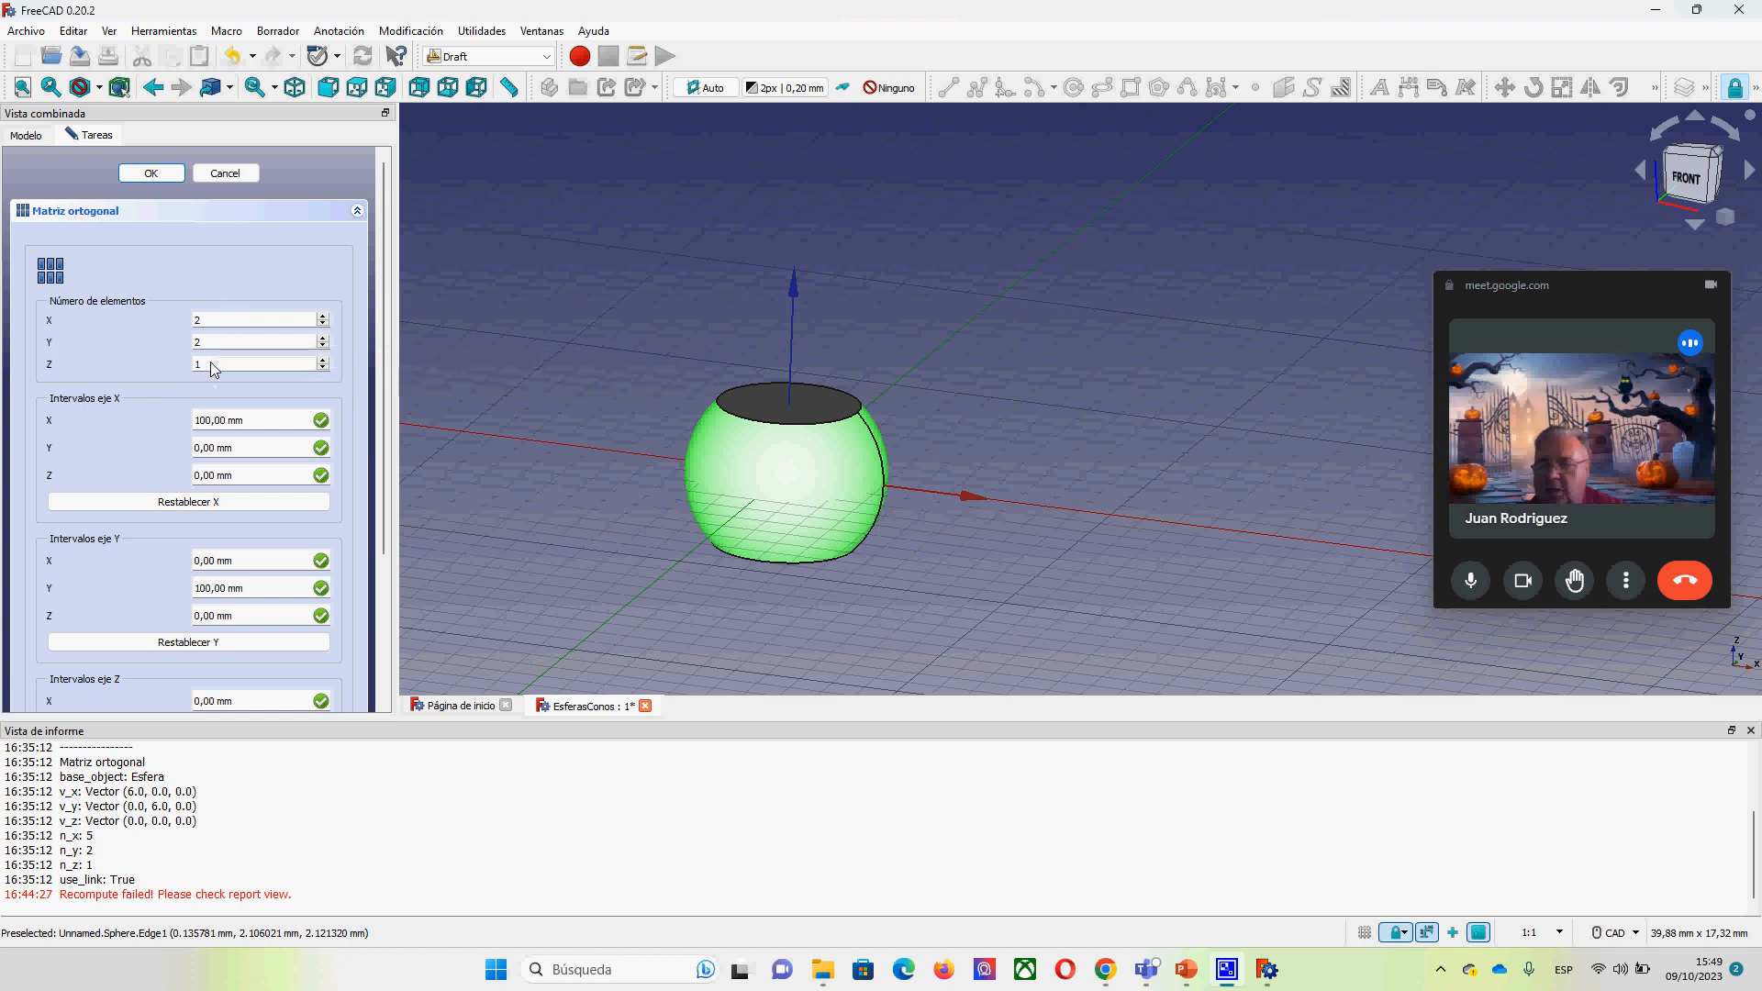
# Step: Set the orthogonal array's spacing to 6 mm along X for the X interval and 6 mm along Y for the Y interval
pyautogui.write('0')
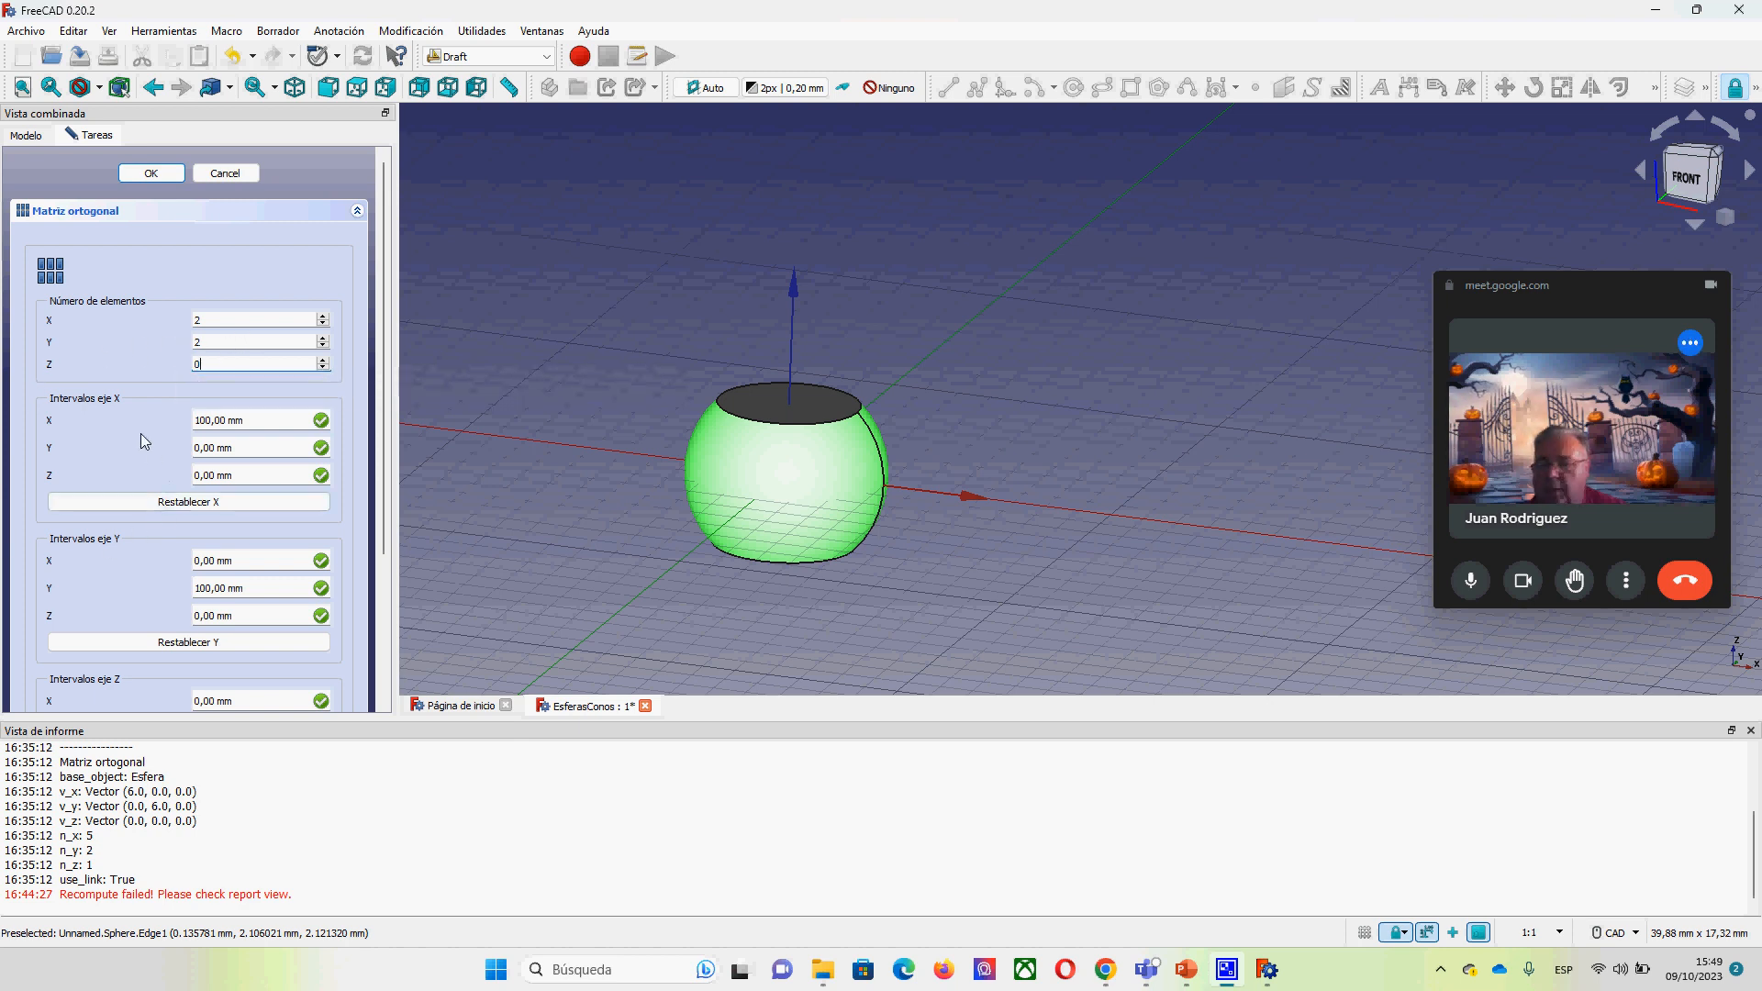
pyautogui.moveTo(261, 424); pyautogui.dragTo(182, 423)
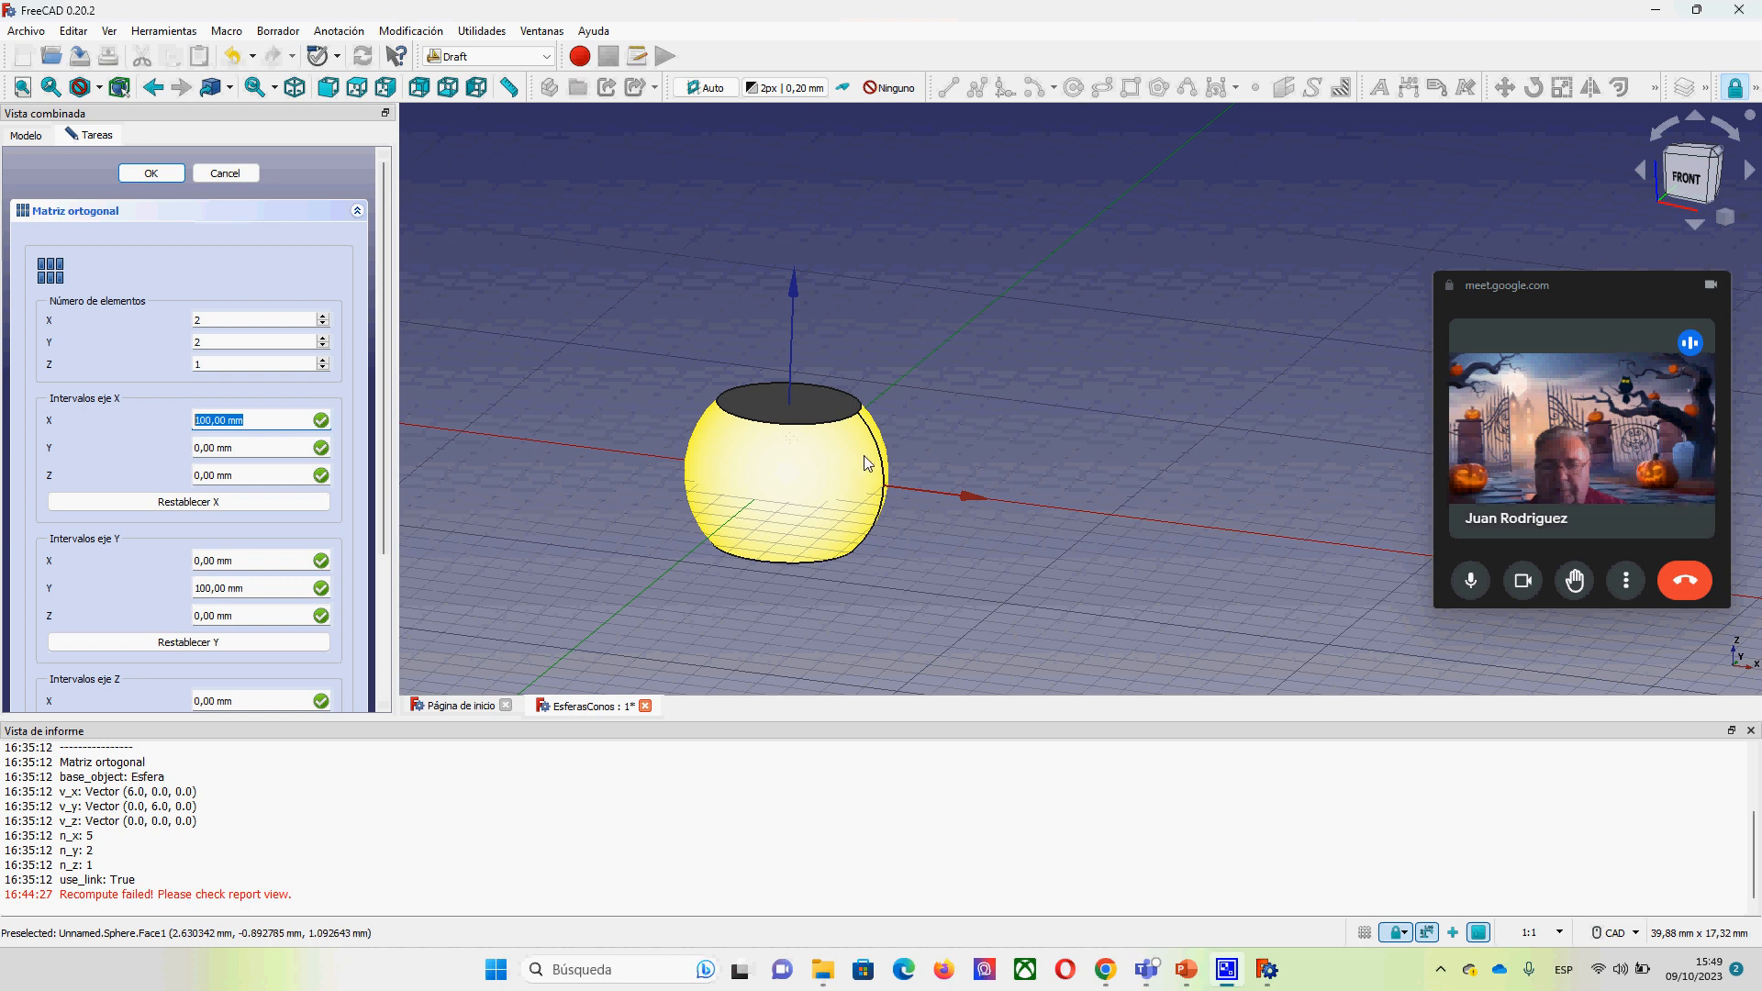
pyautogui.click(787, 475)
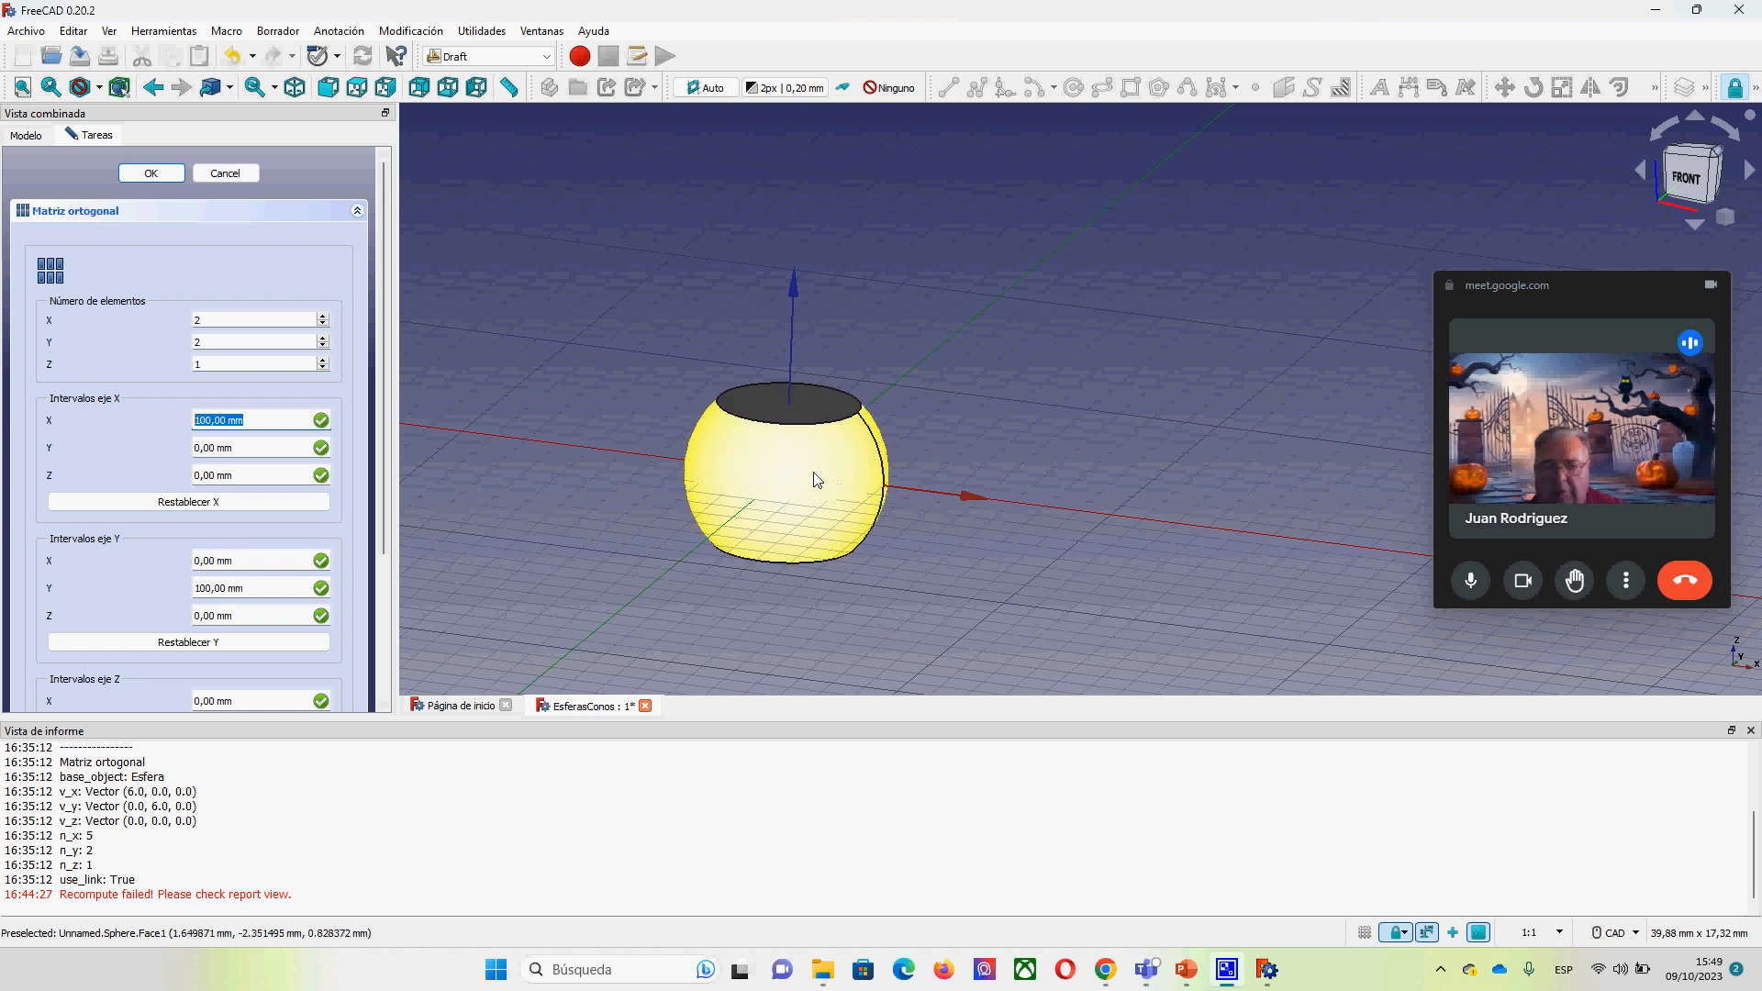
pyautogui.write('6')
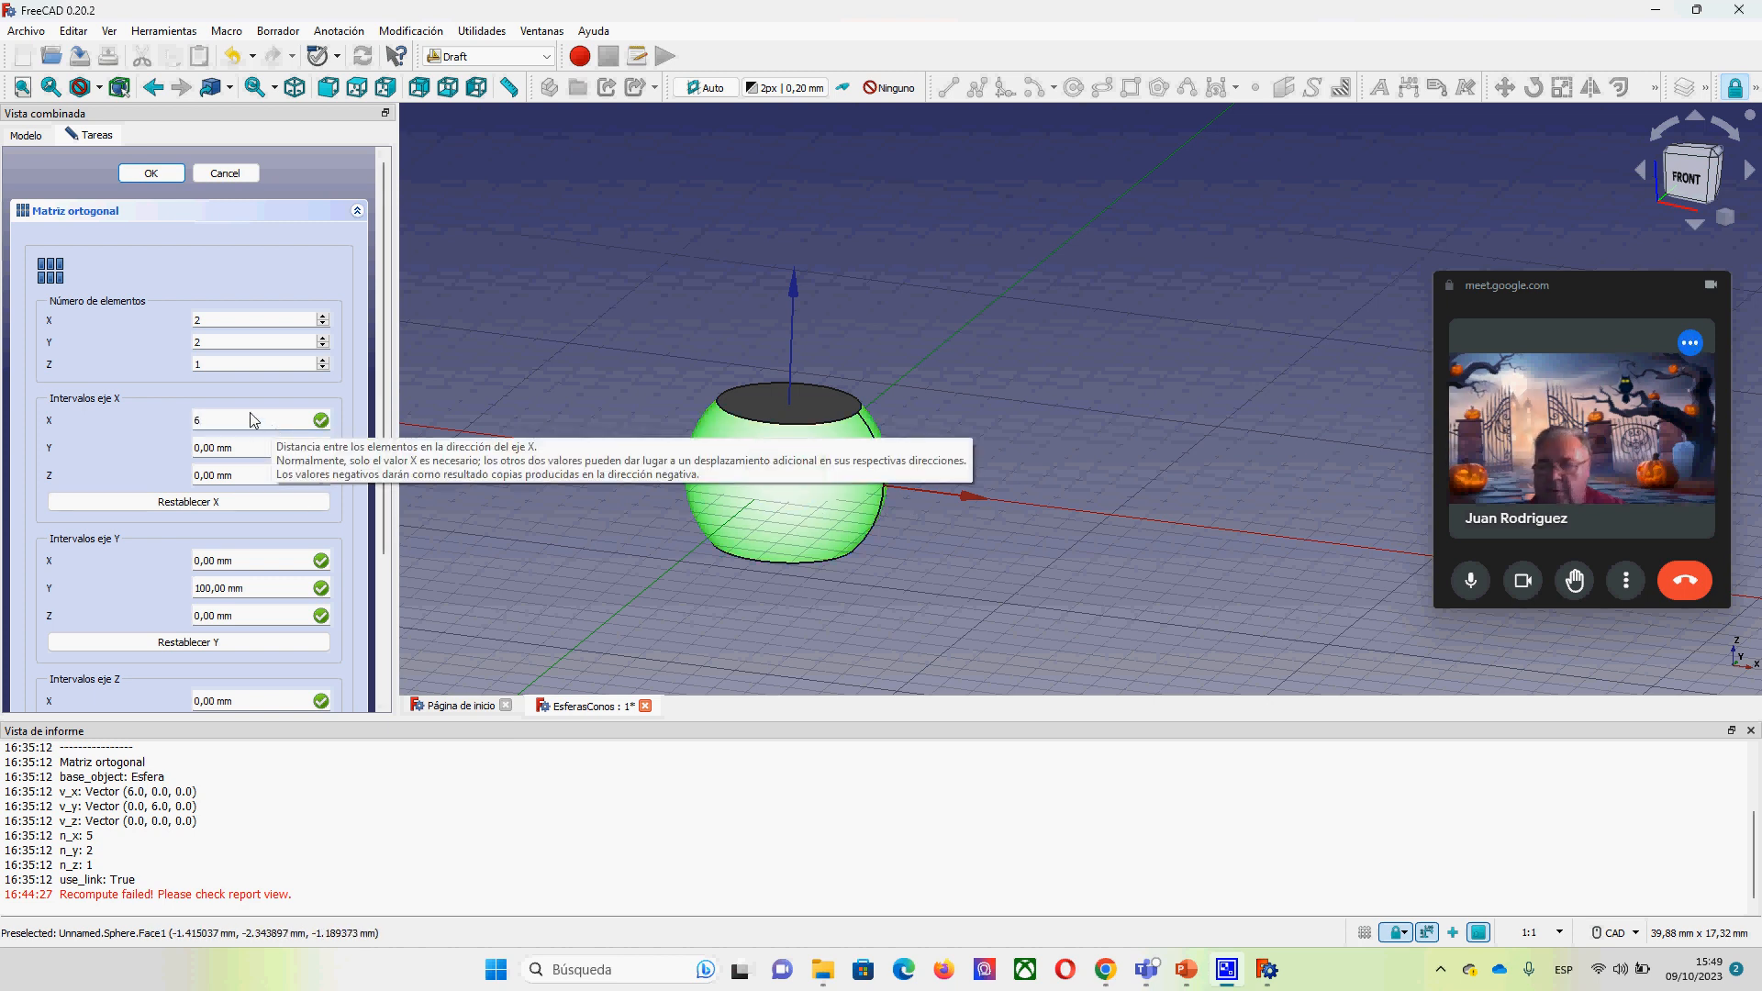
pyautogui.moveTo(259, 591); pyautogui.dragTo(189, 585)
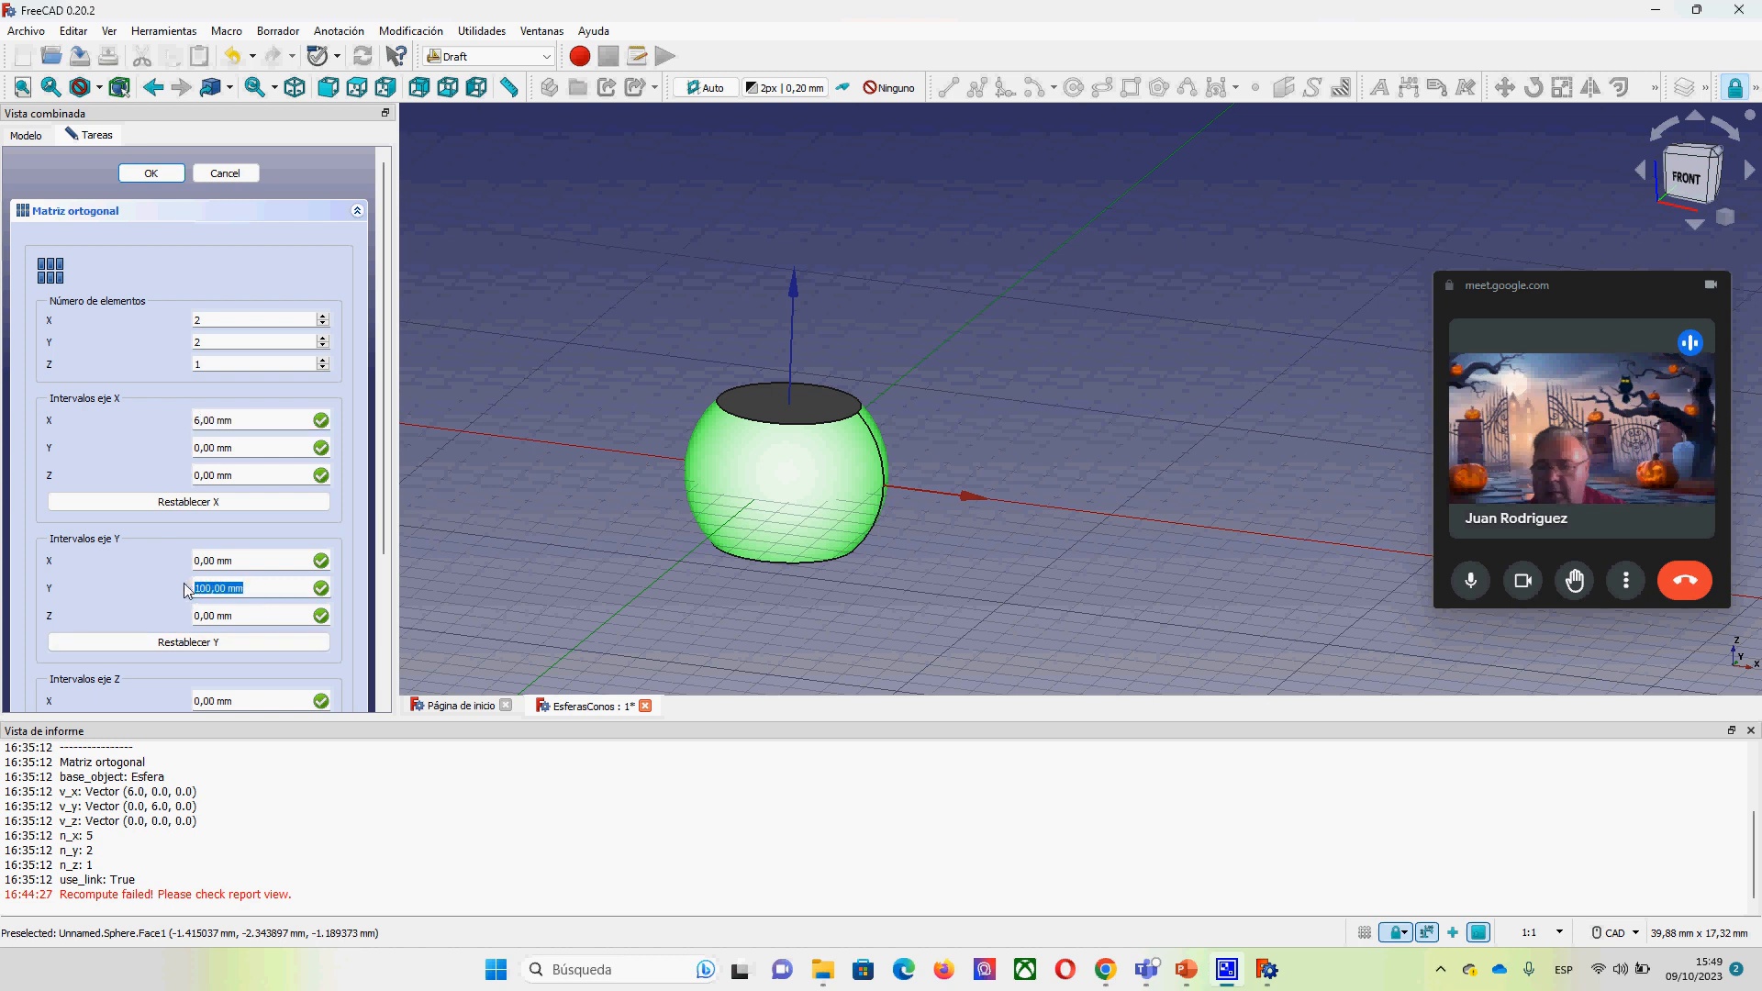
pyautogui.write('6')
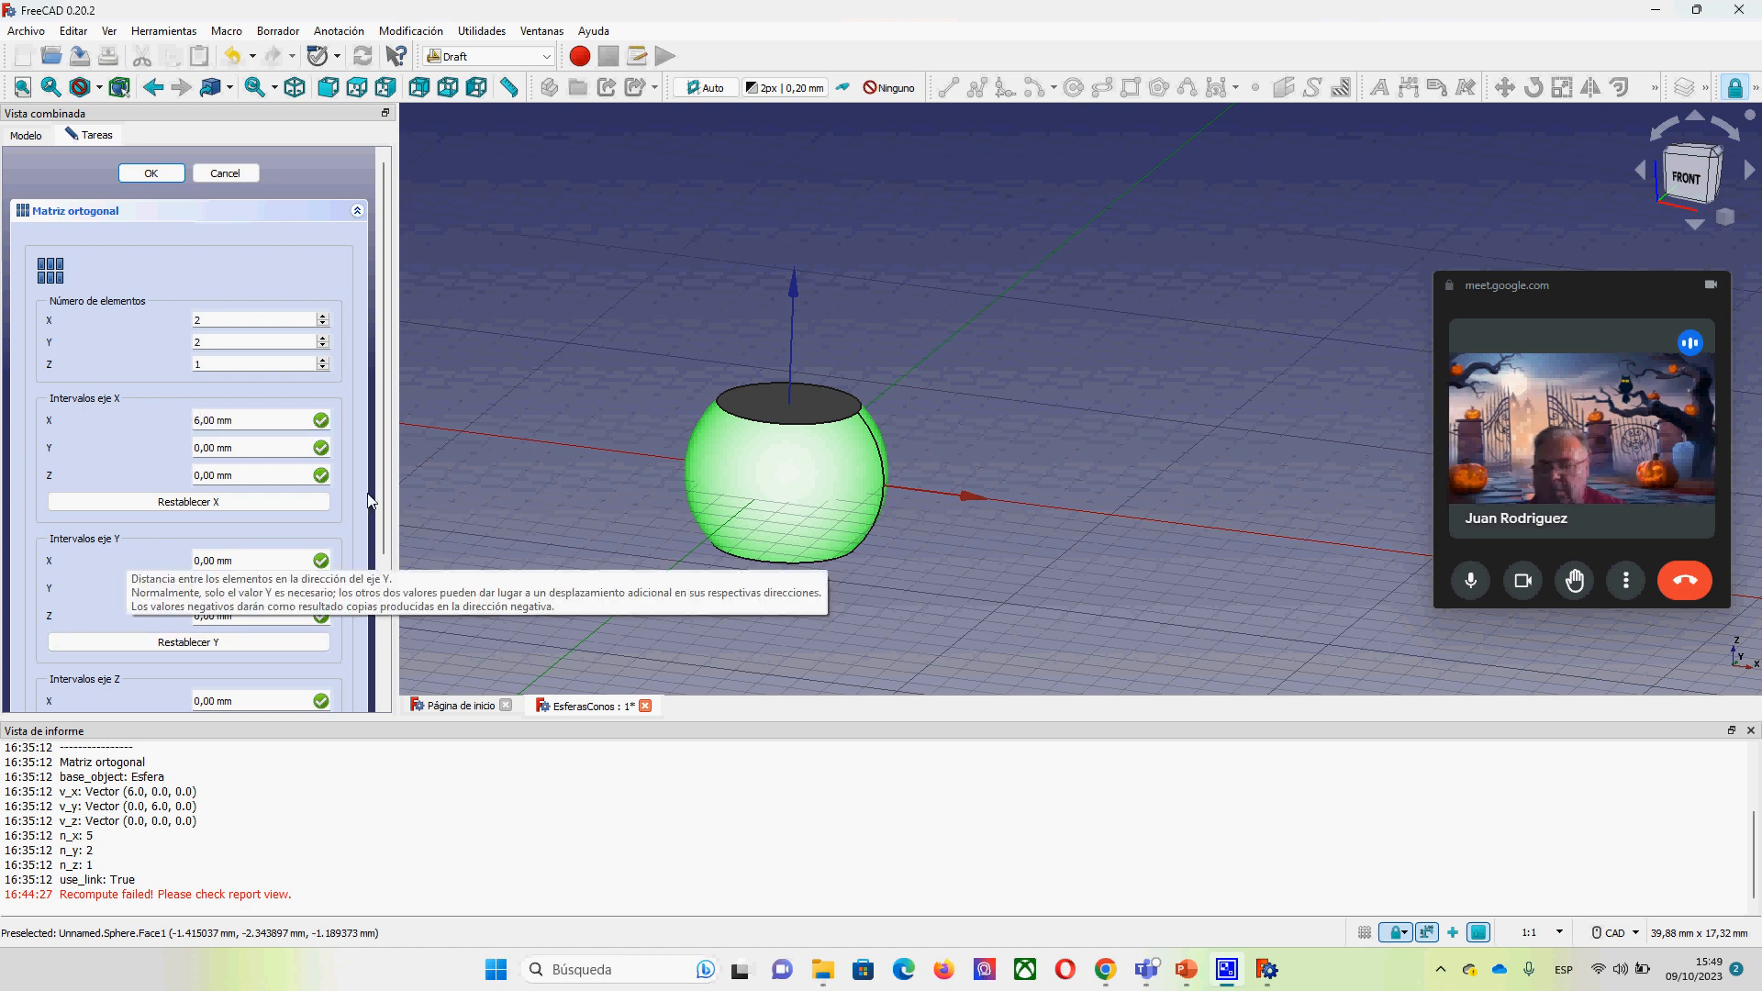
pyautogui.click(261, 613)
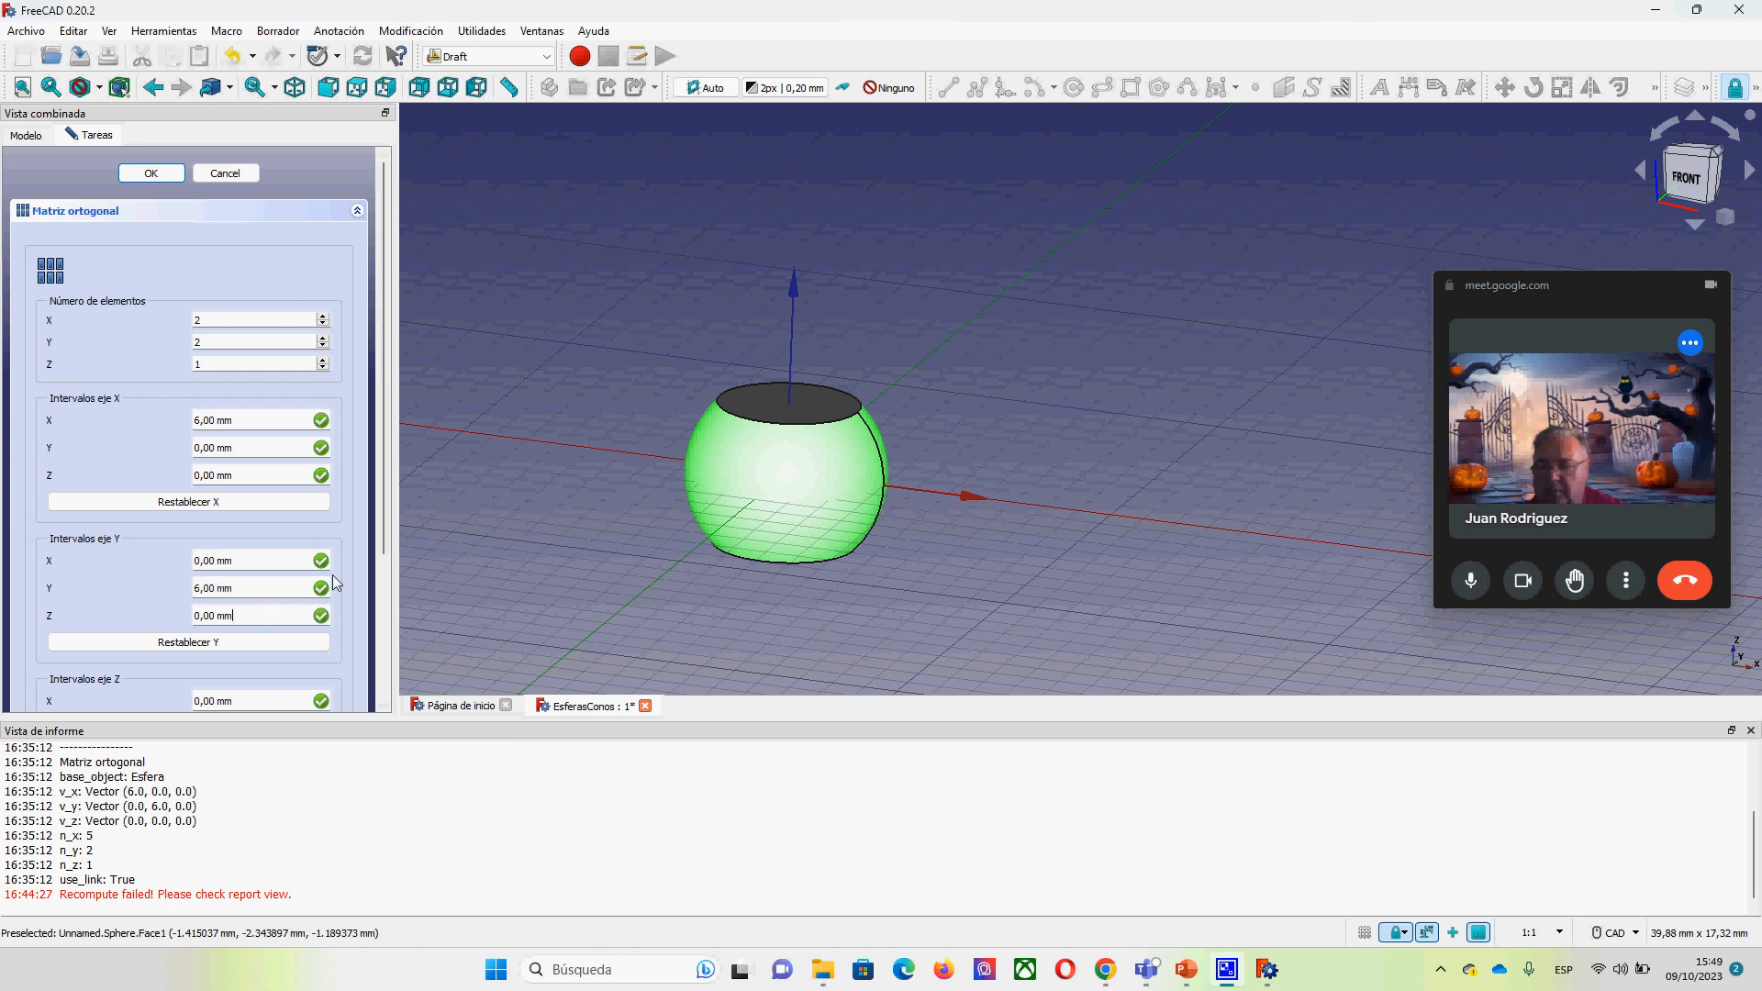
# Step: Set the Z interval's Z distance to 0 mm and create the linked 2 × 2 × 1 array of truncated spheres
pyautogui.moveTo(384, 484); pyautogui.dragTo(370, 621)
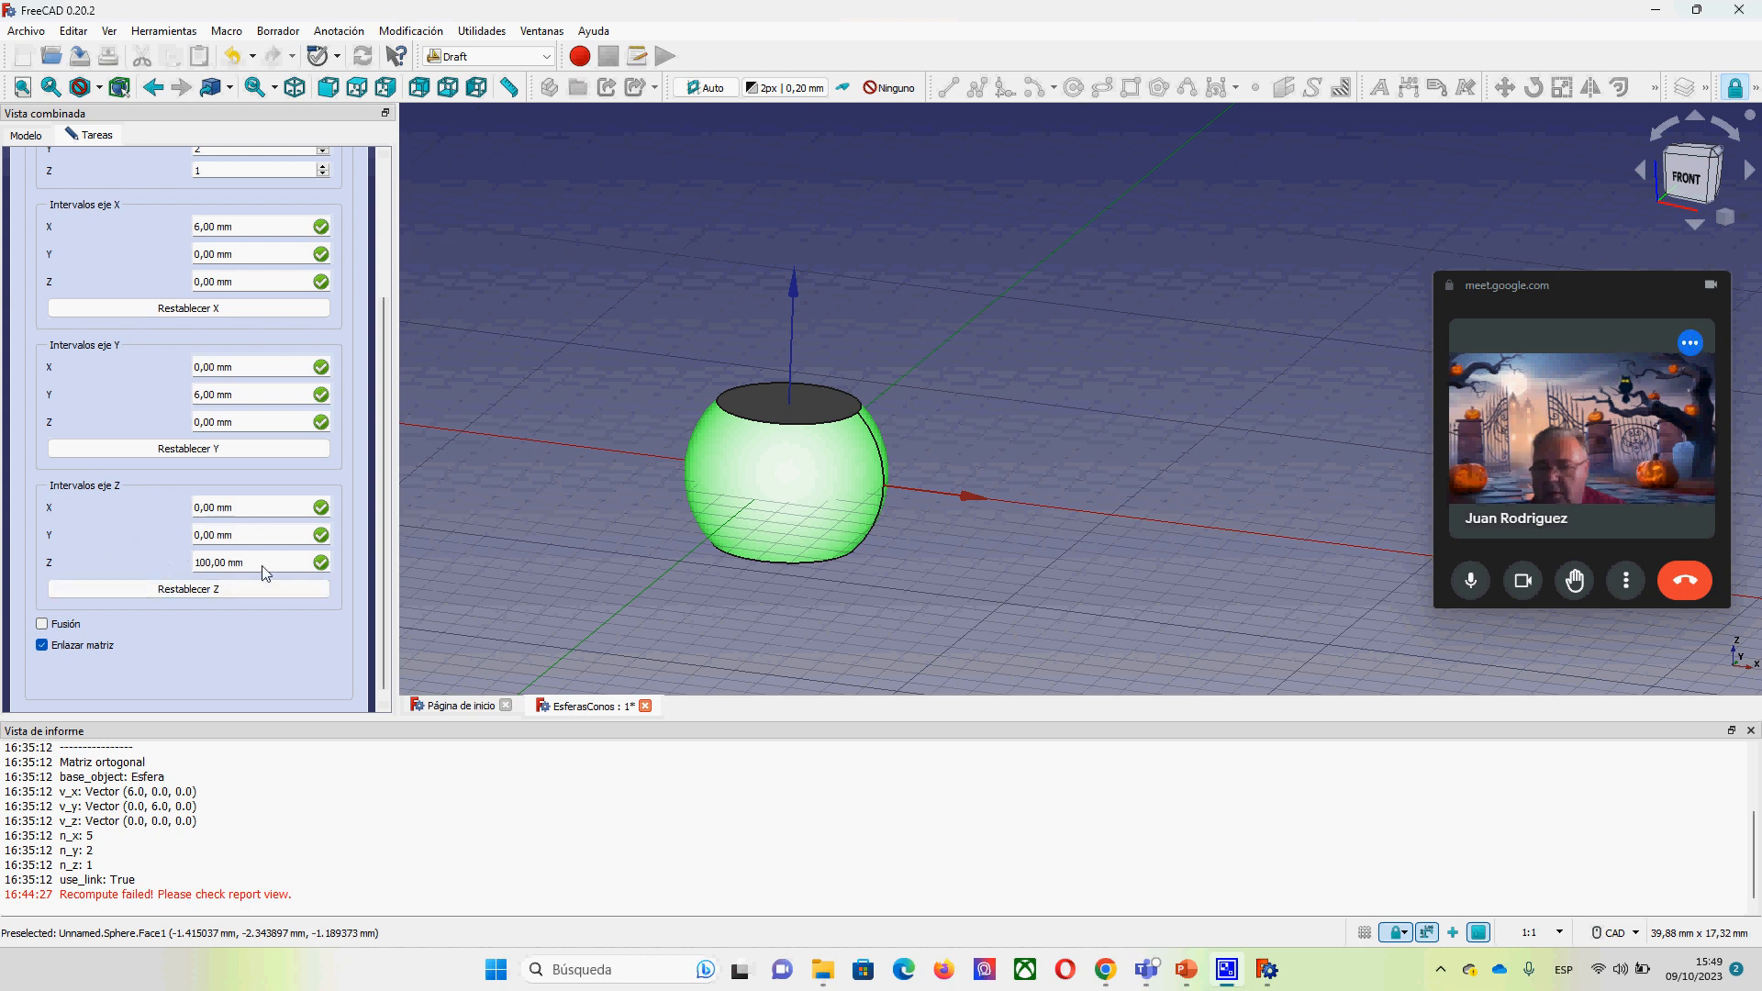
pyautogui.moveTo(260, 563); pyautogui.dragTo(178, 566)
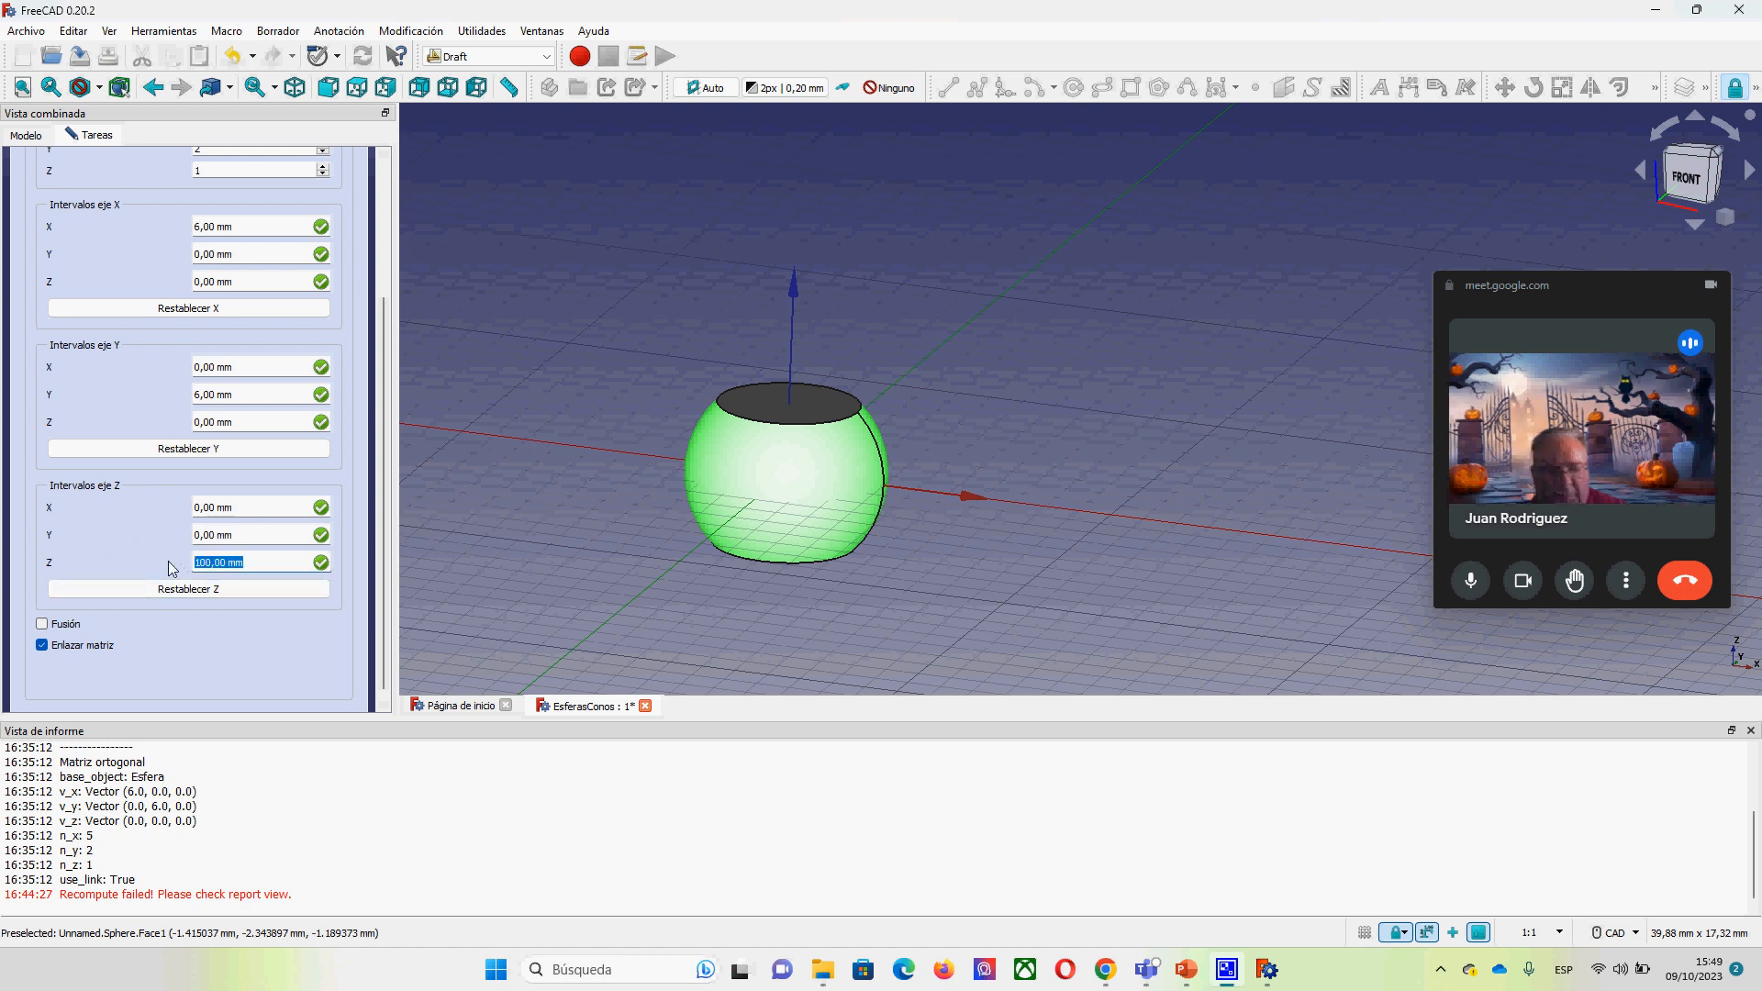
pyautogui.write('0')
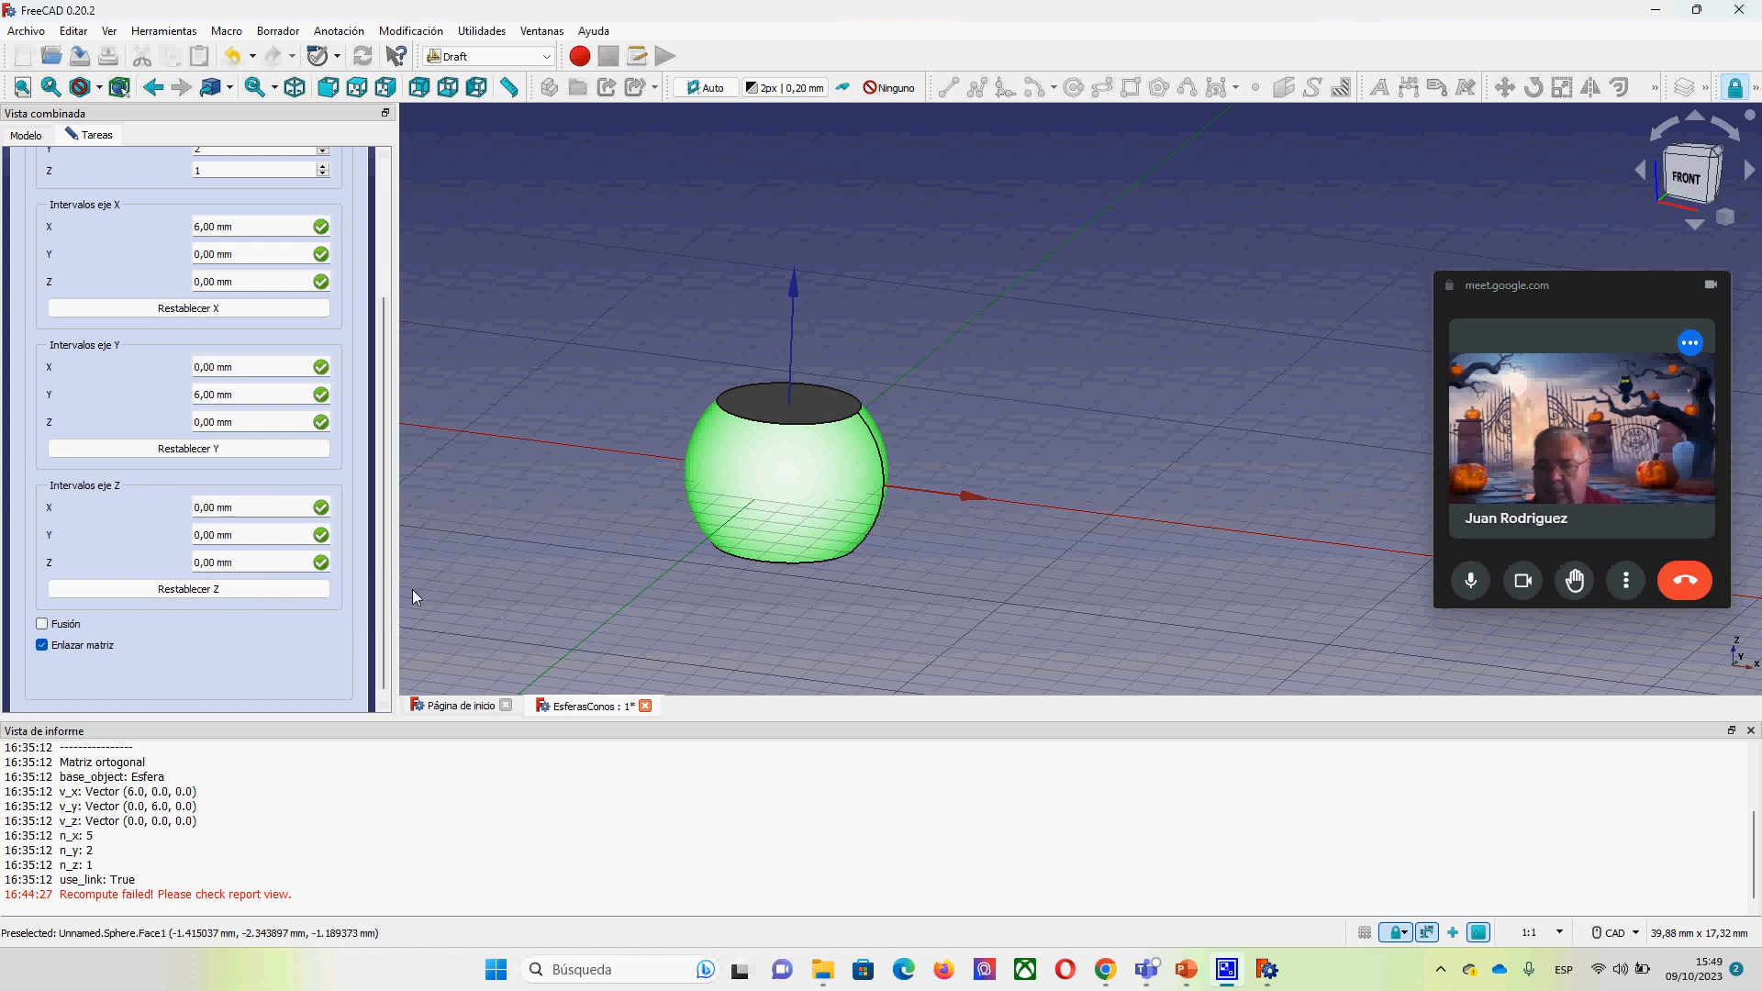
pyautogui.moveTo(384, 567); pyautogui.dragTo(385, 267)
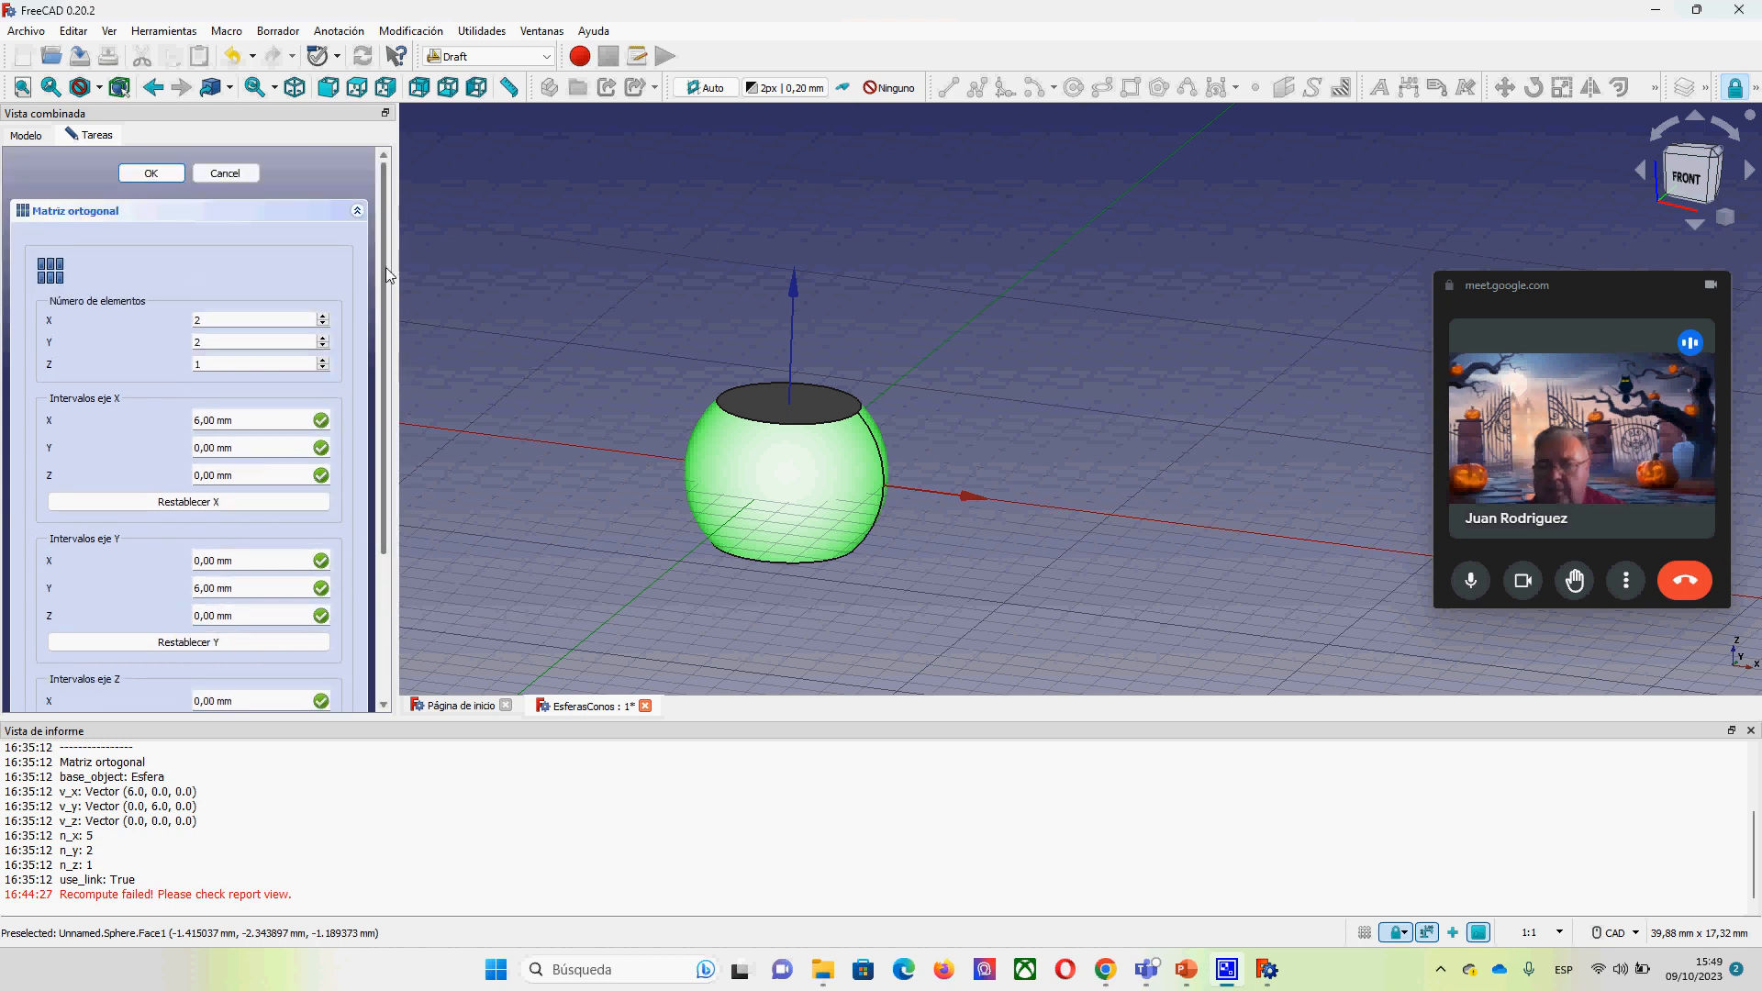
pyautogui.click(174, 179)
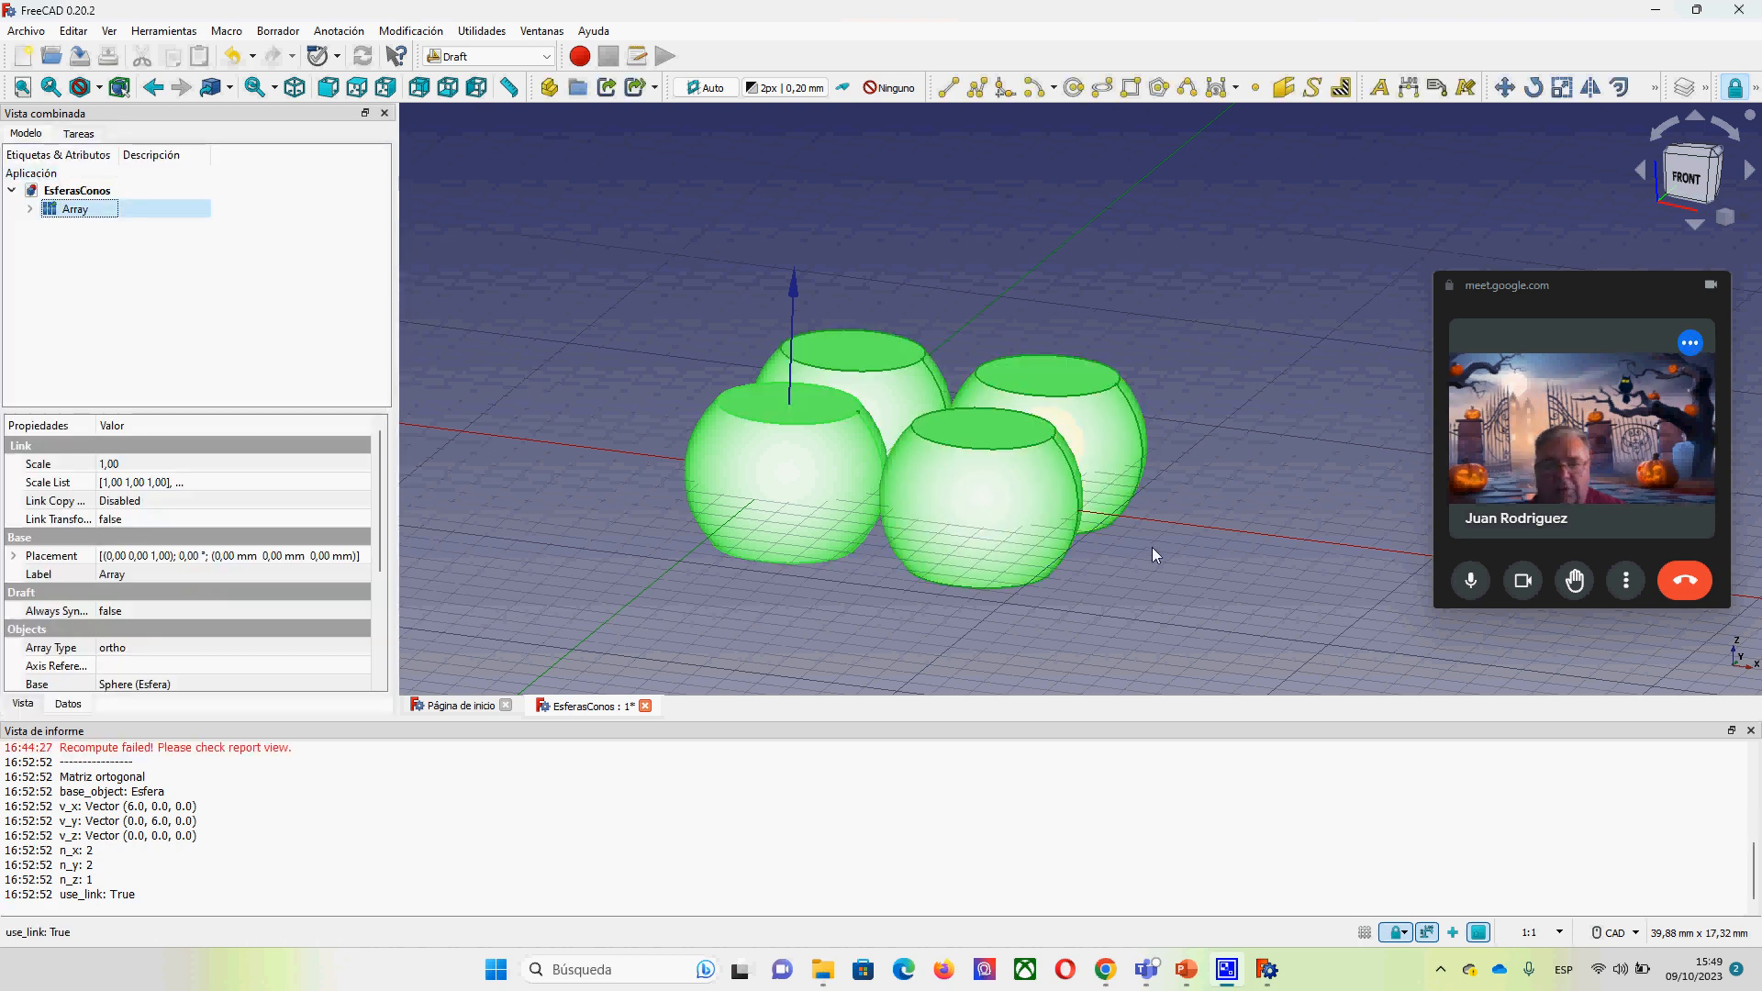
pyautogui.moveTo(1189, 578); pyautogui.dragTo(966, 604, button='middle')
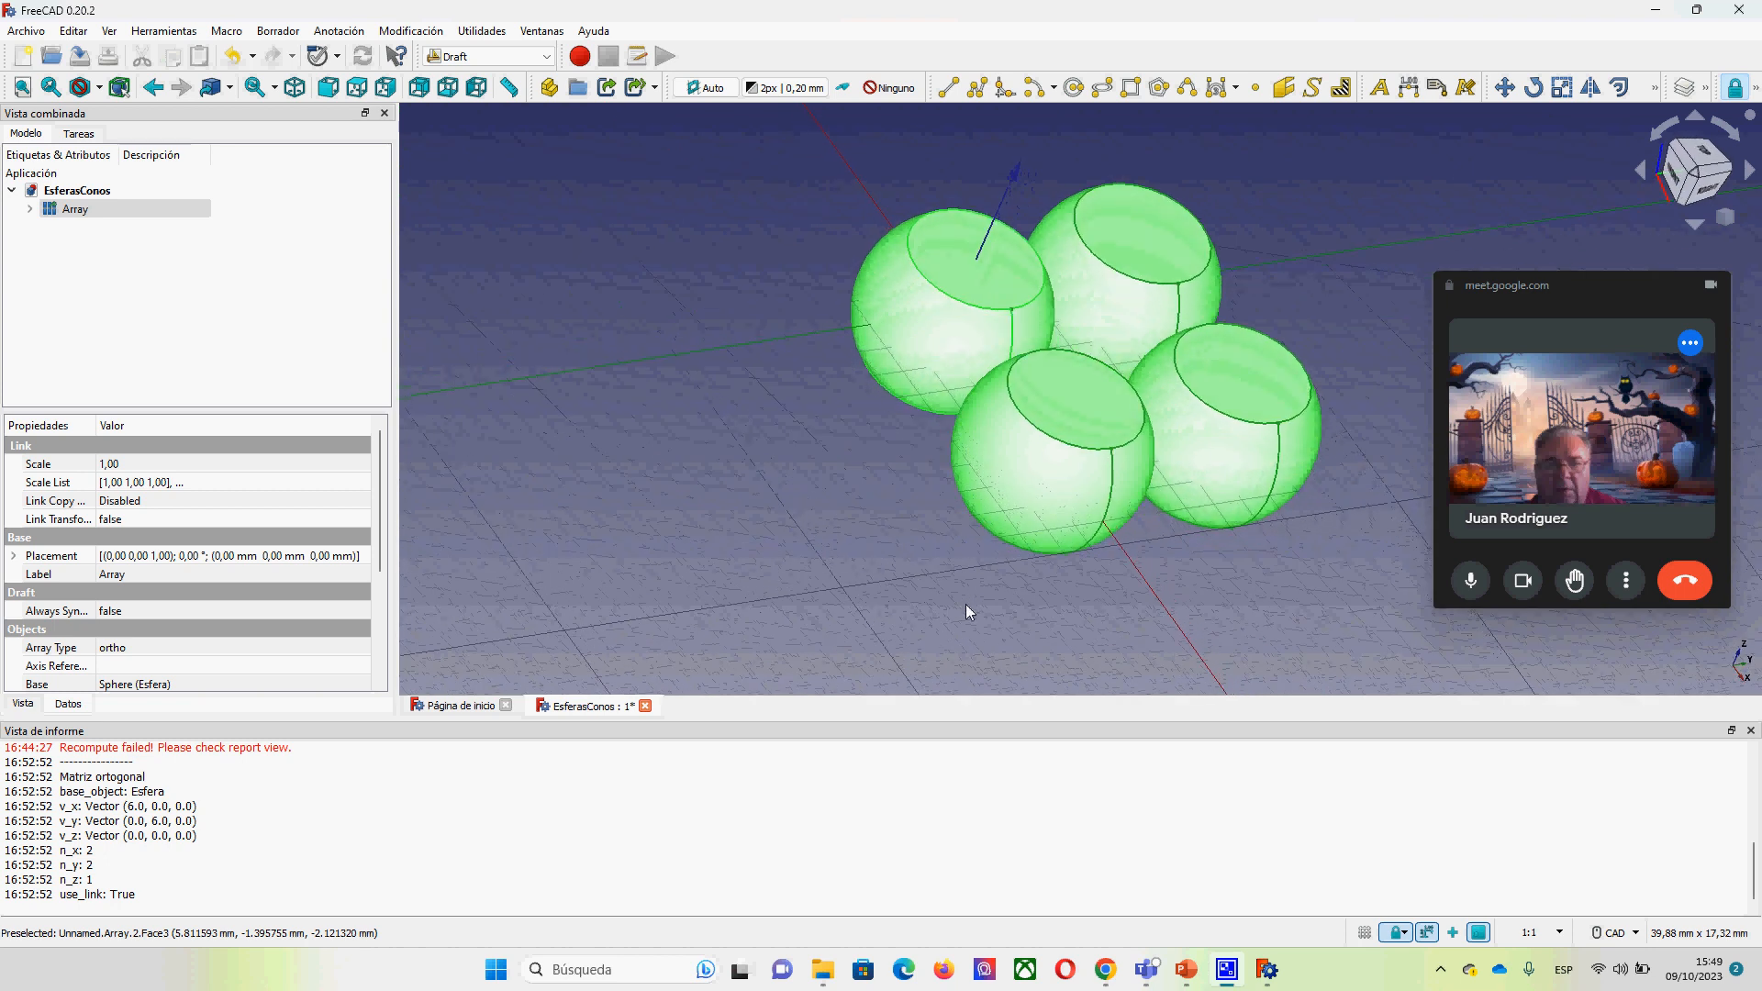
pyautogui.moveTo(1150, 301); pyautogui.dragTo(899, 626, button='middle')
pyautogui.scroll(2, 912, 389)
pyautogui.scroll(-5, 889, 382)
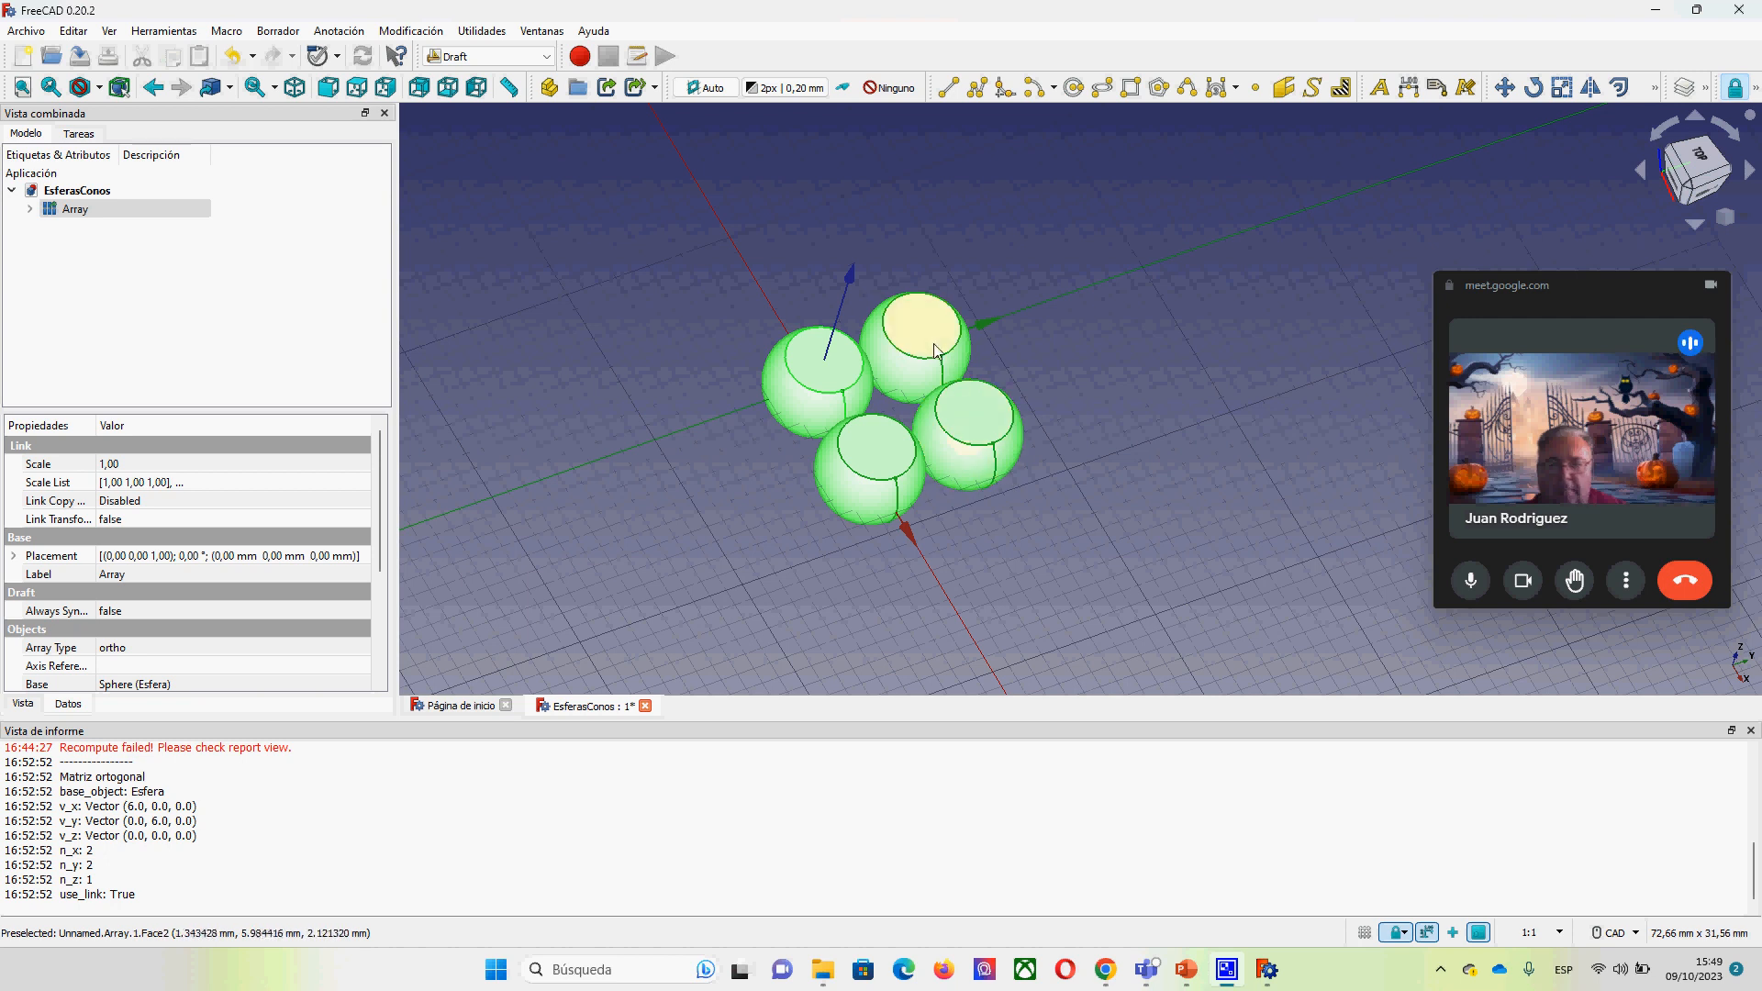
pyautogui.doubleClick(66, 210)
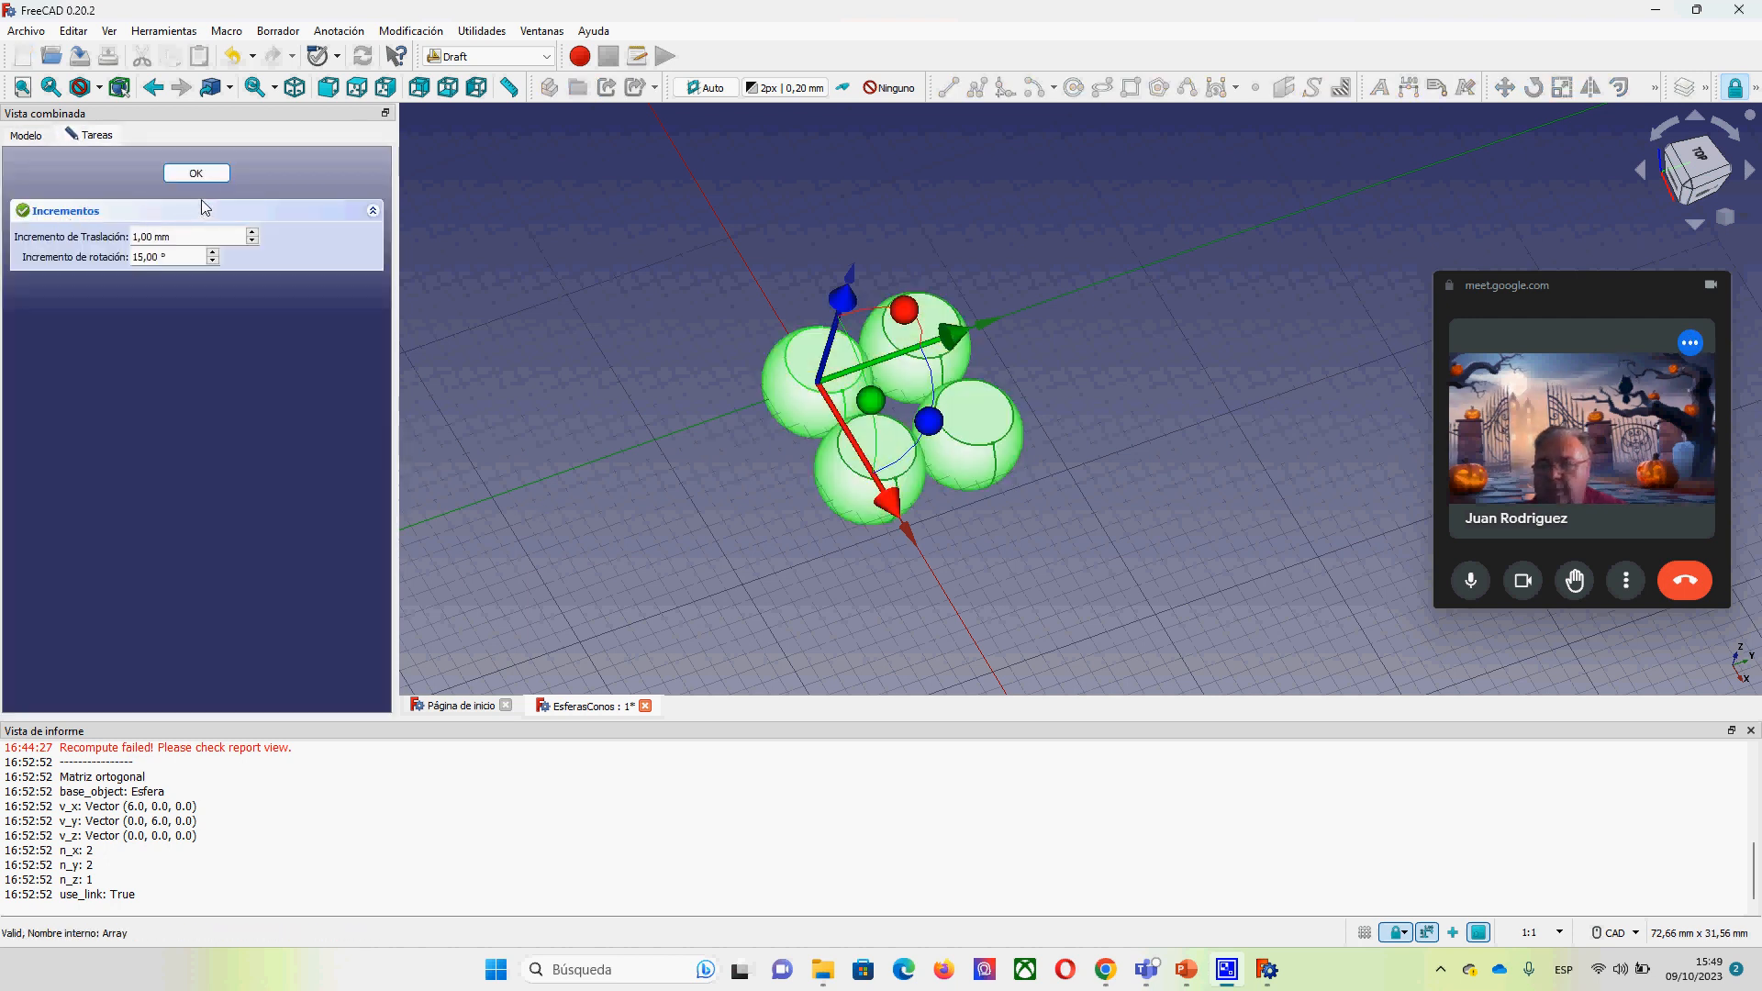
pyautogui.click(202, 174)
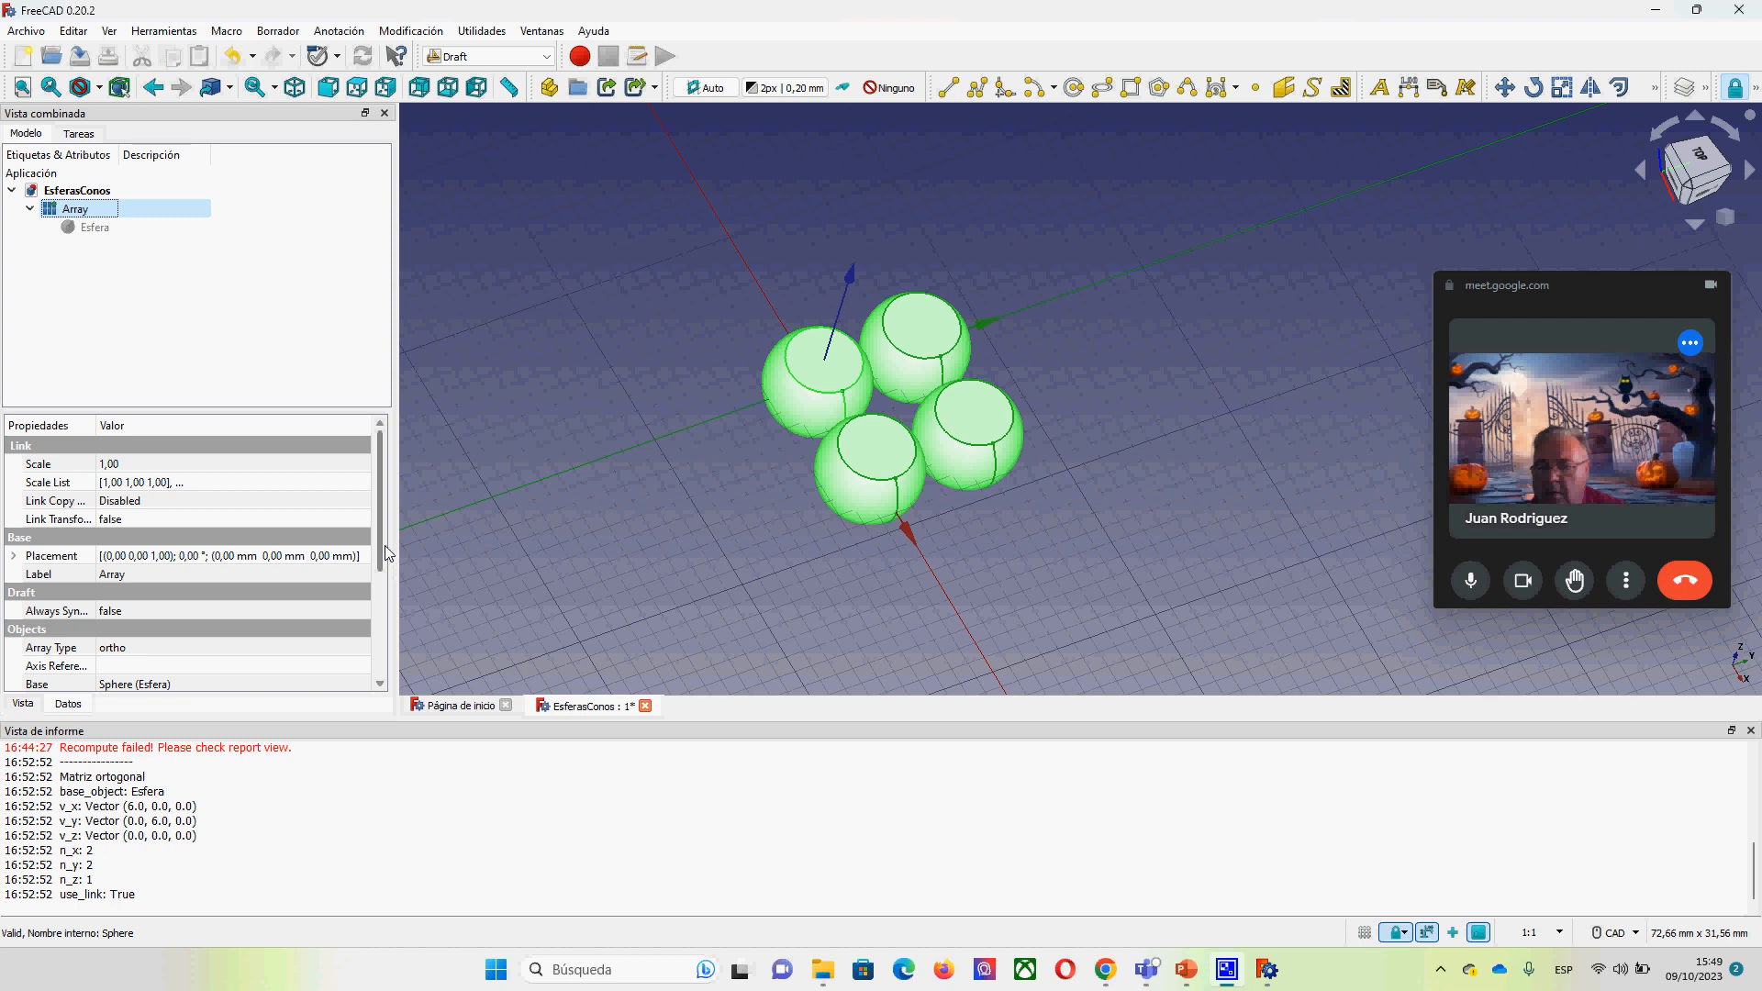
# Step: Set the orthogonal array's Number X and Number Y to 5 copies each
pyautogui.scroll(-2, 381, 592)
pyautogui.scroll(2, 382, 592)
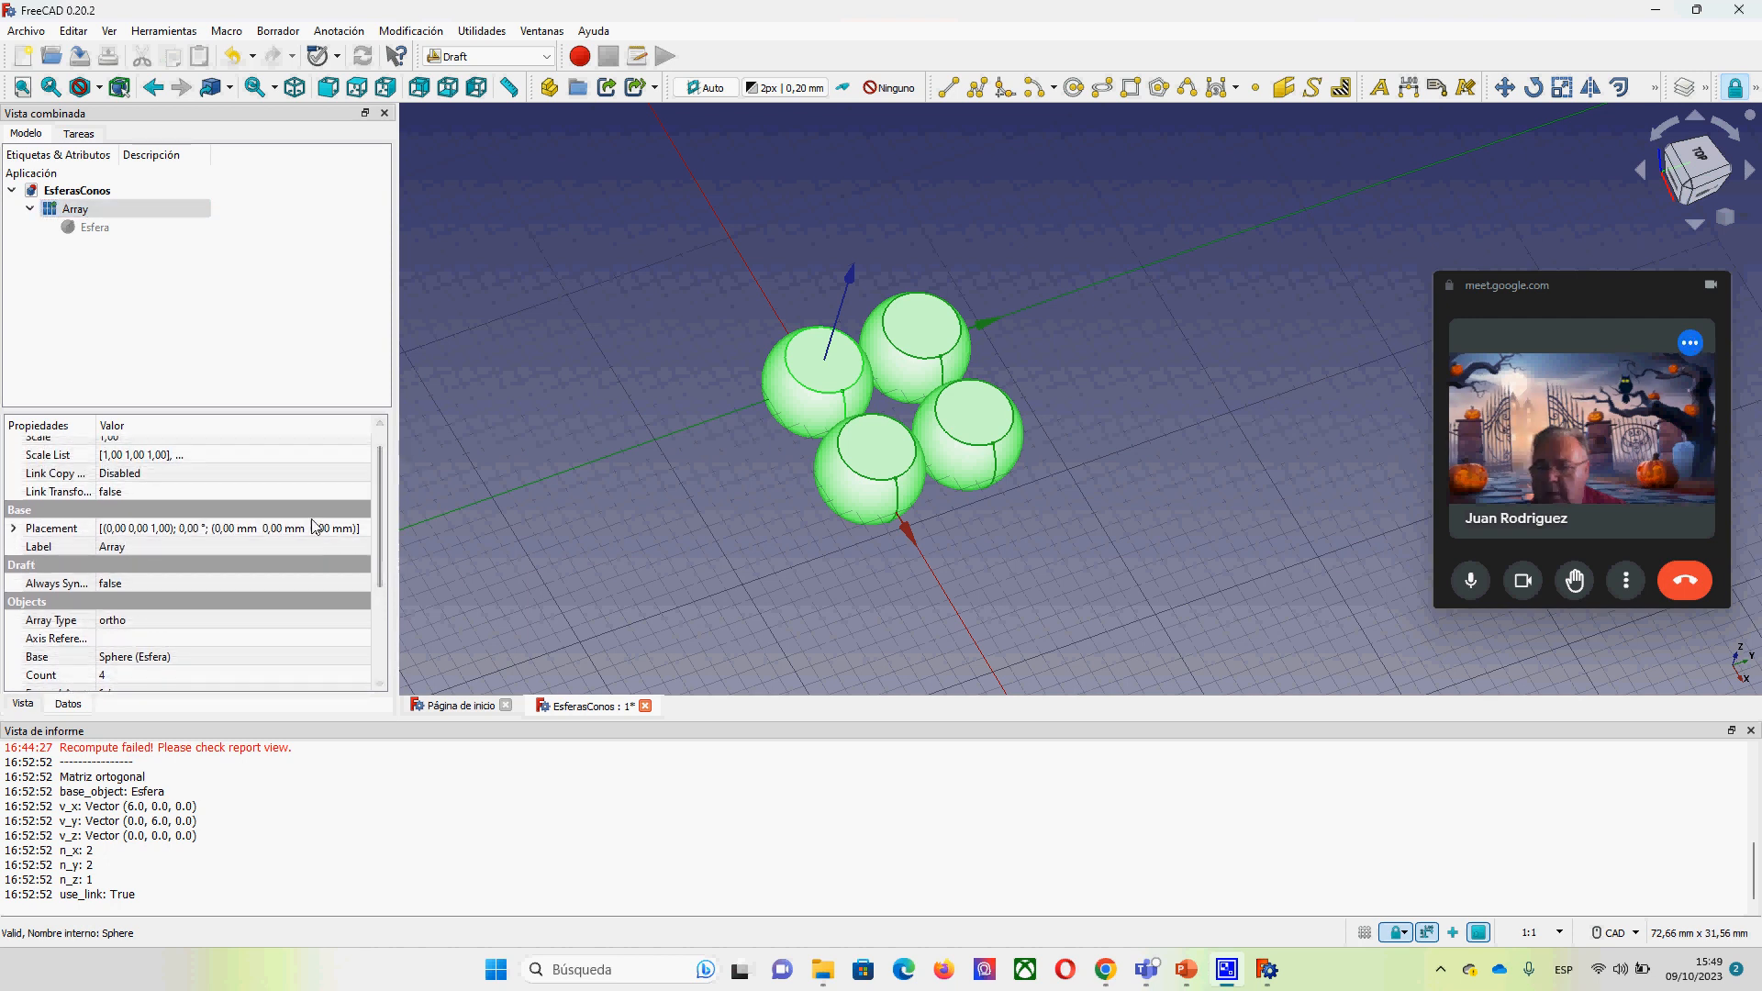
pyautogui.moveTo(383, 559); pyautogui.dragTo(377, 659)
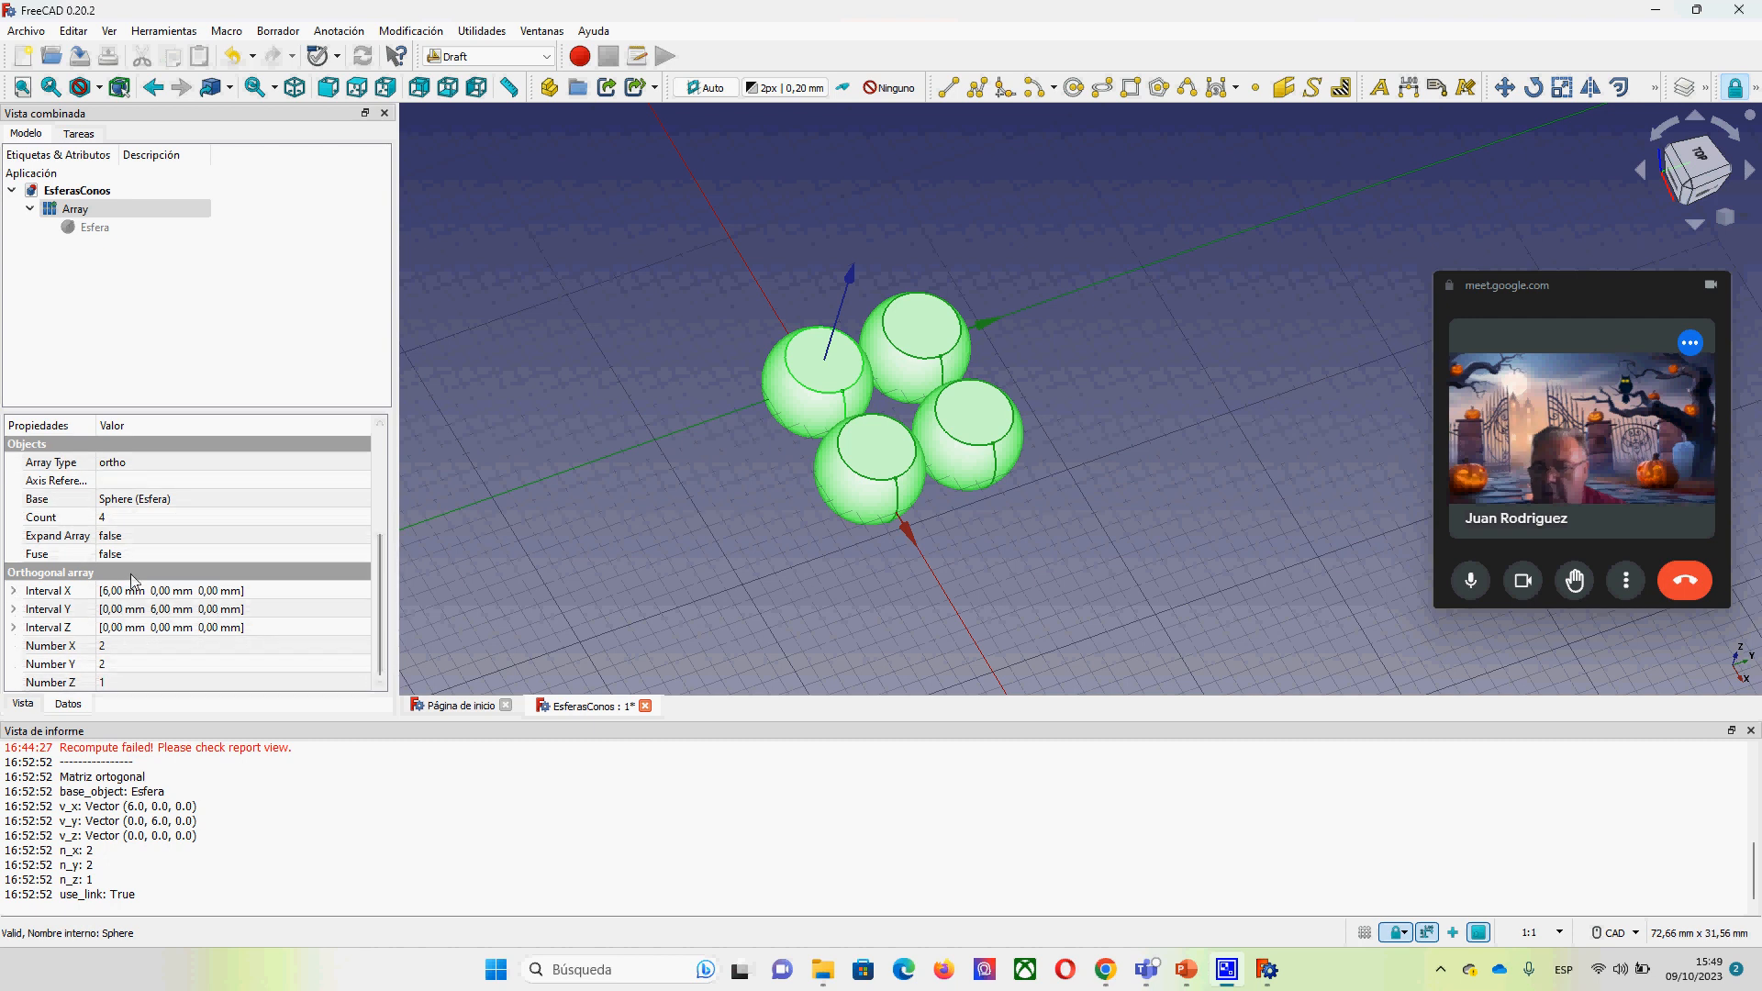
pyautogui.click(128, 520)
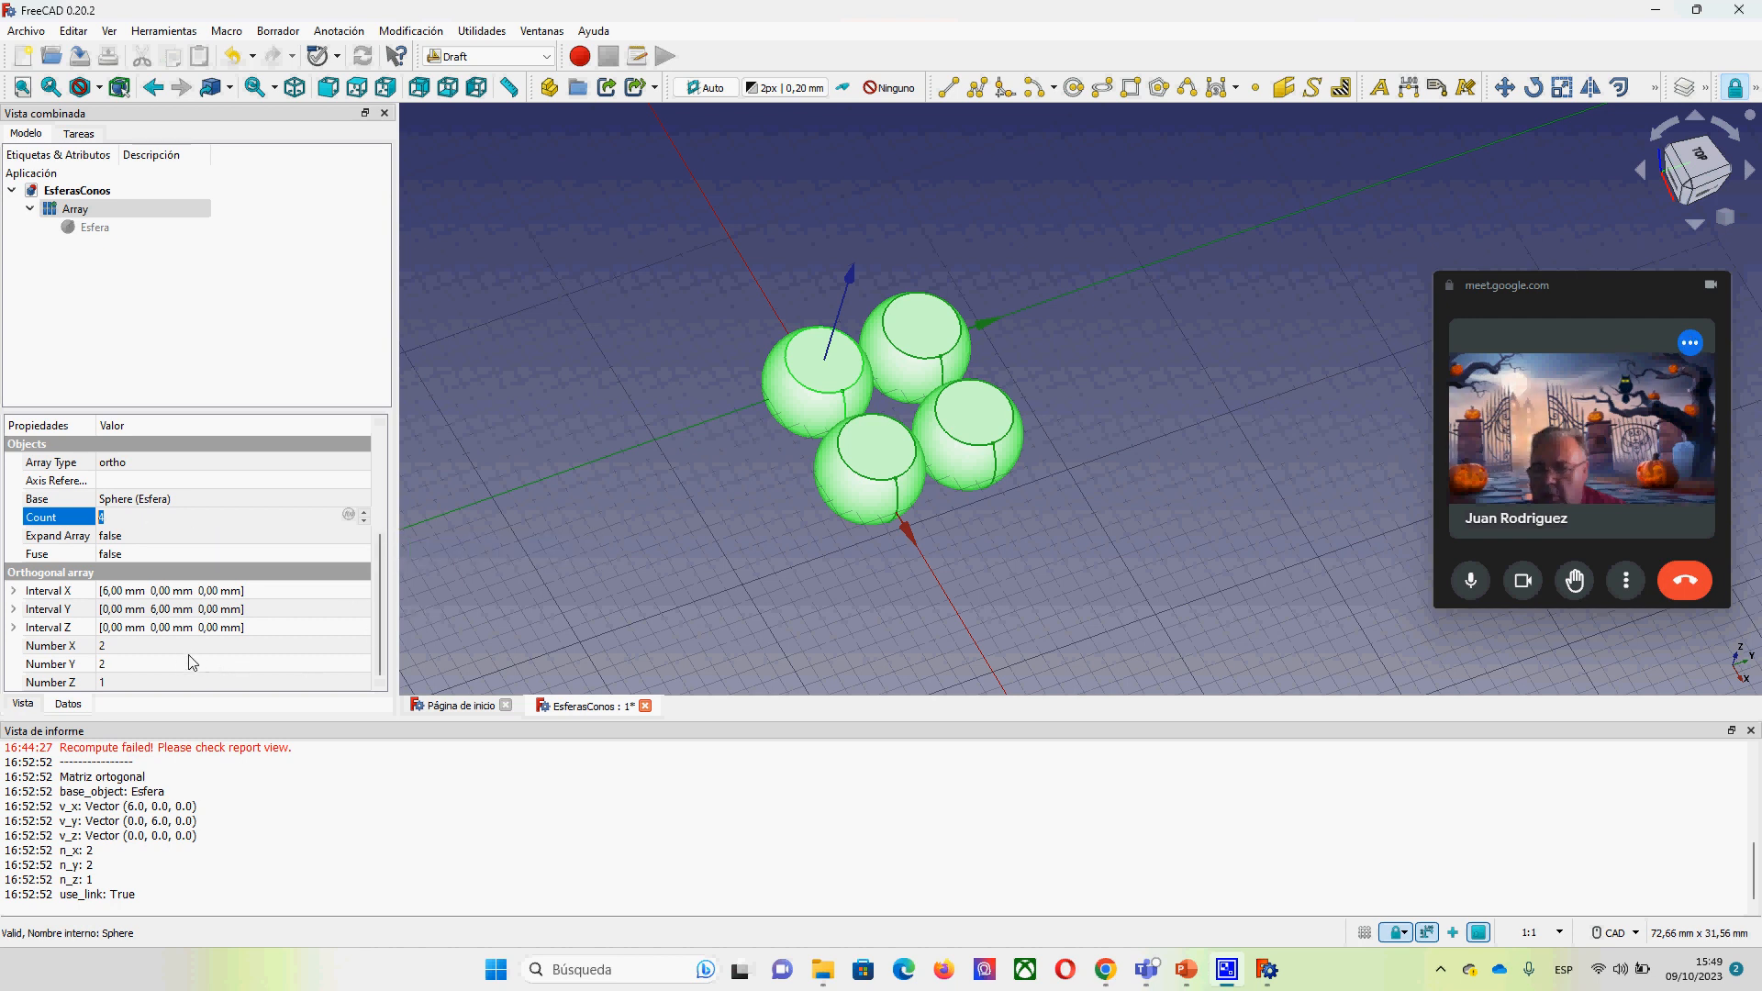
pyautogui.click(152, 646)
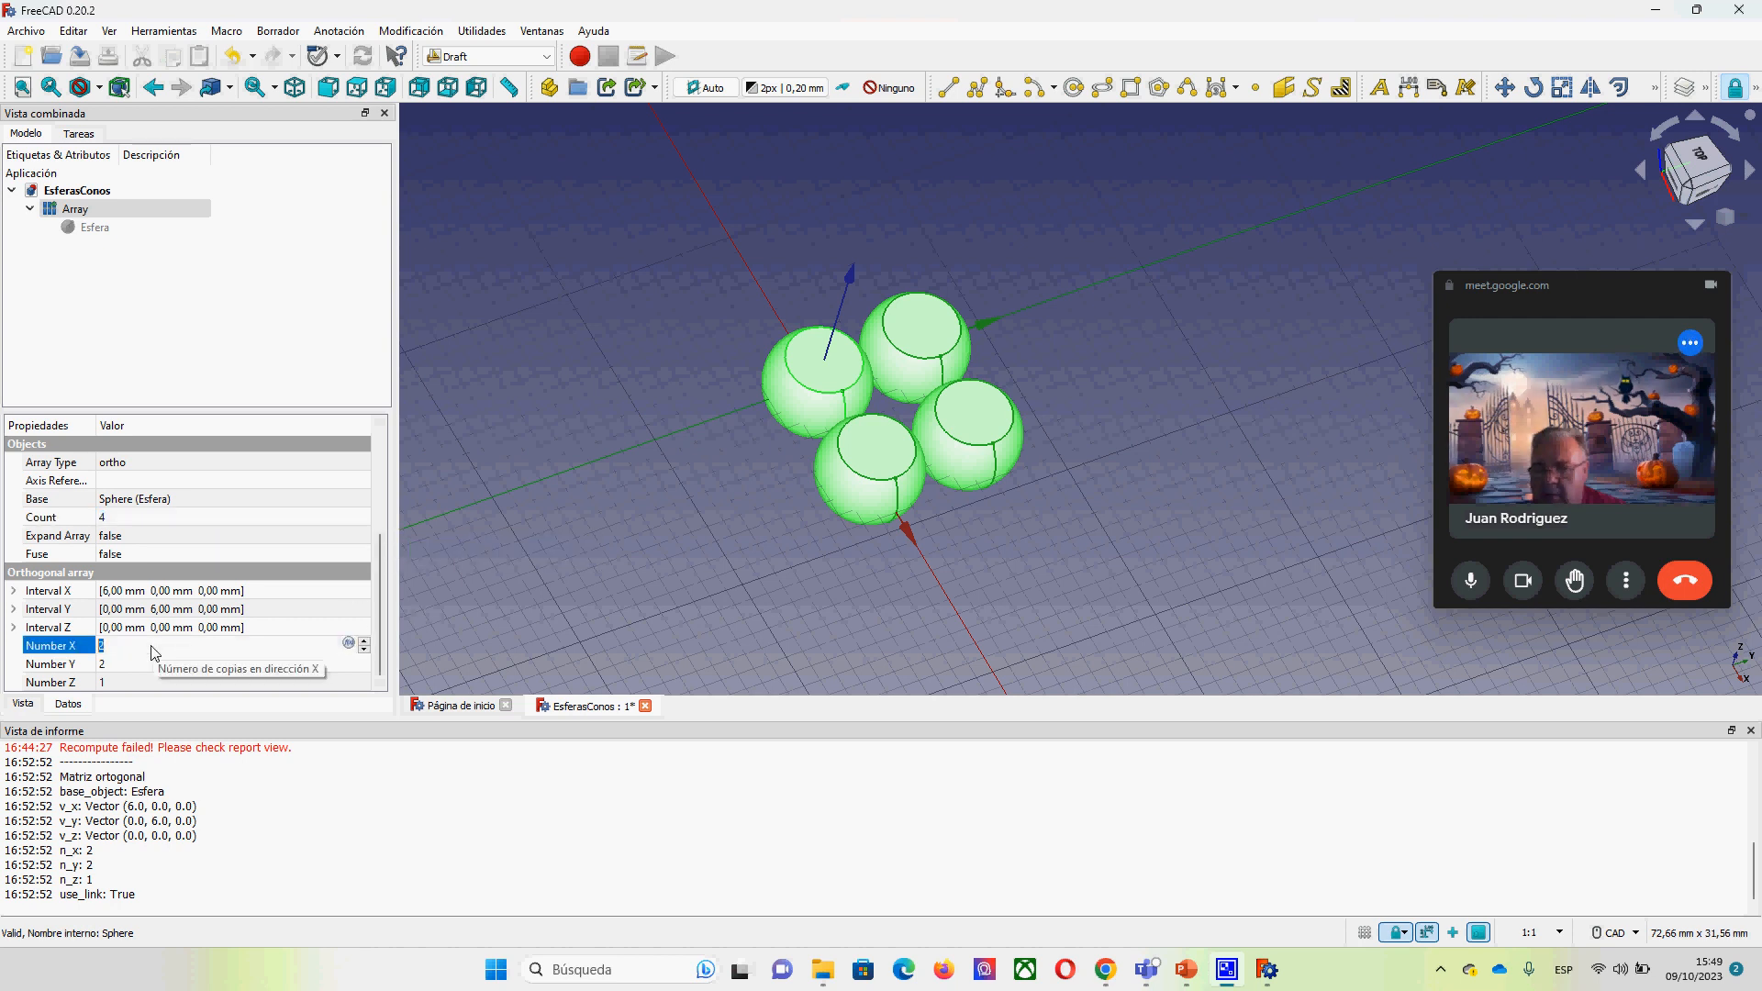
pyautogui.write('5')
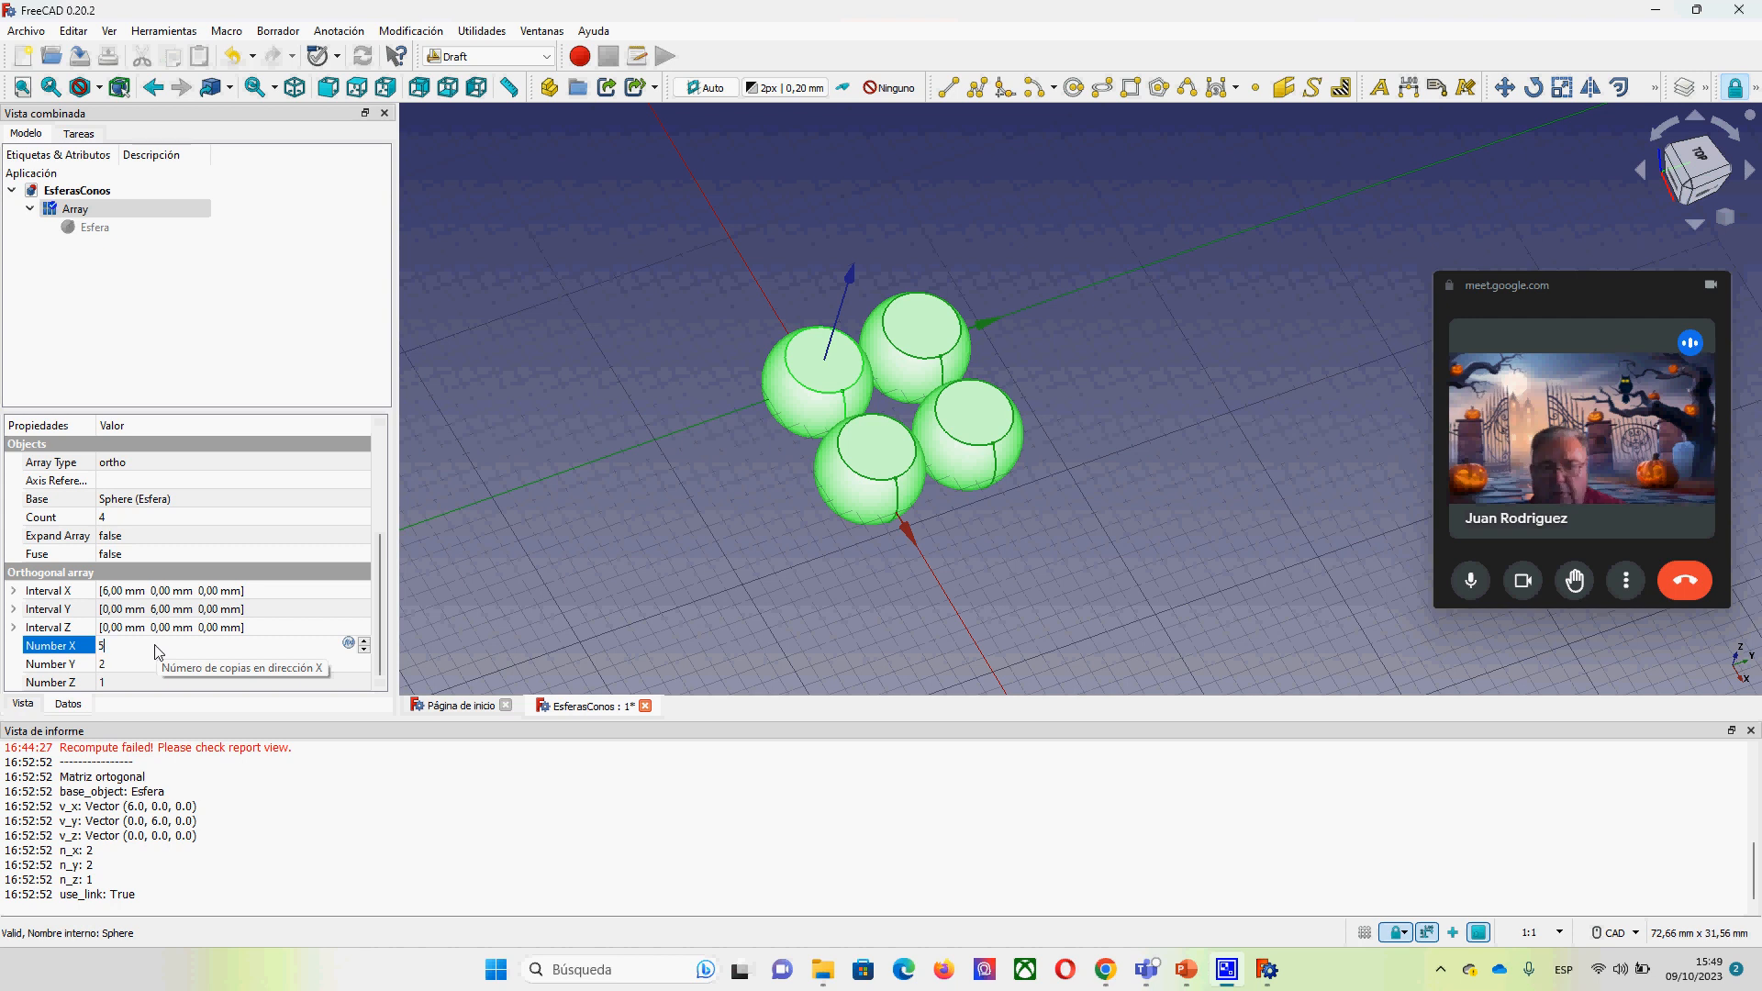
pyautogui.click(134, 664)
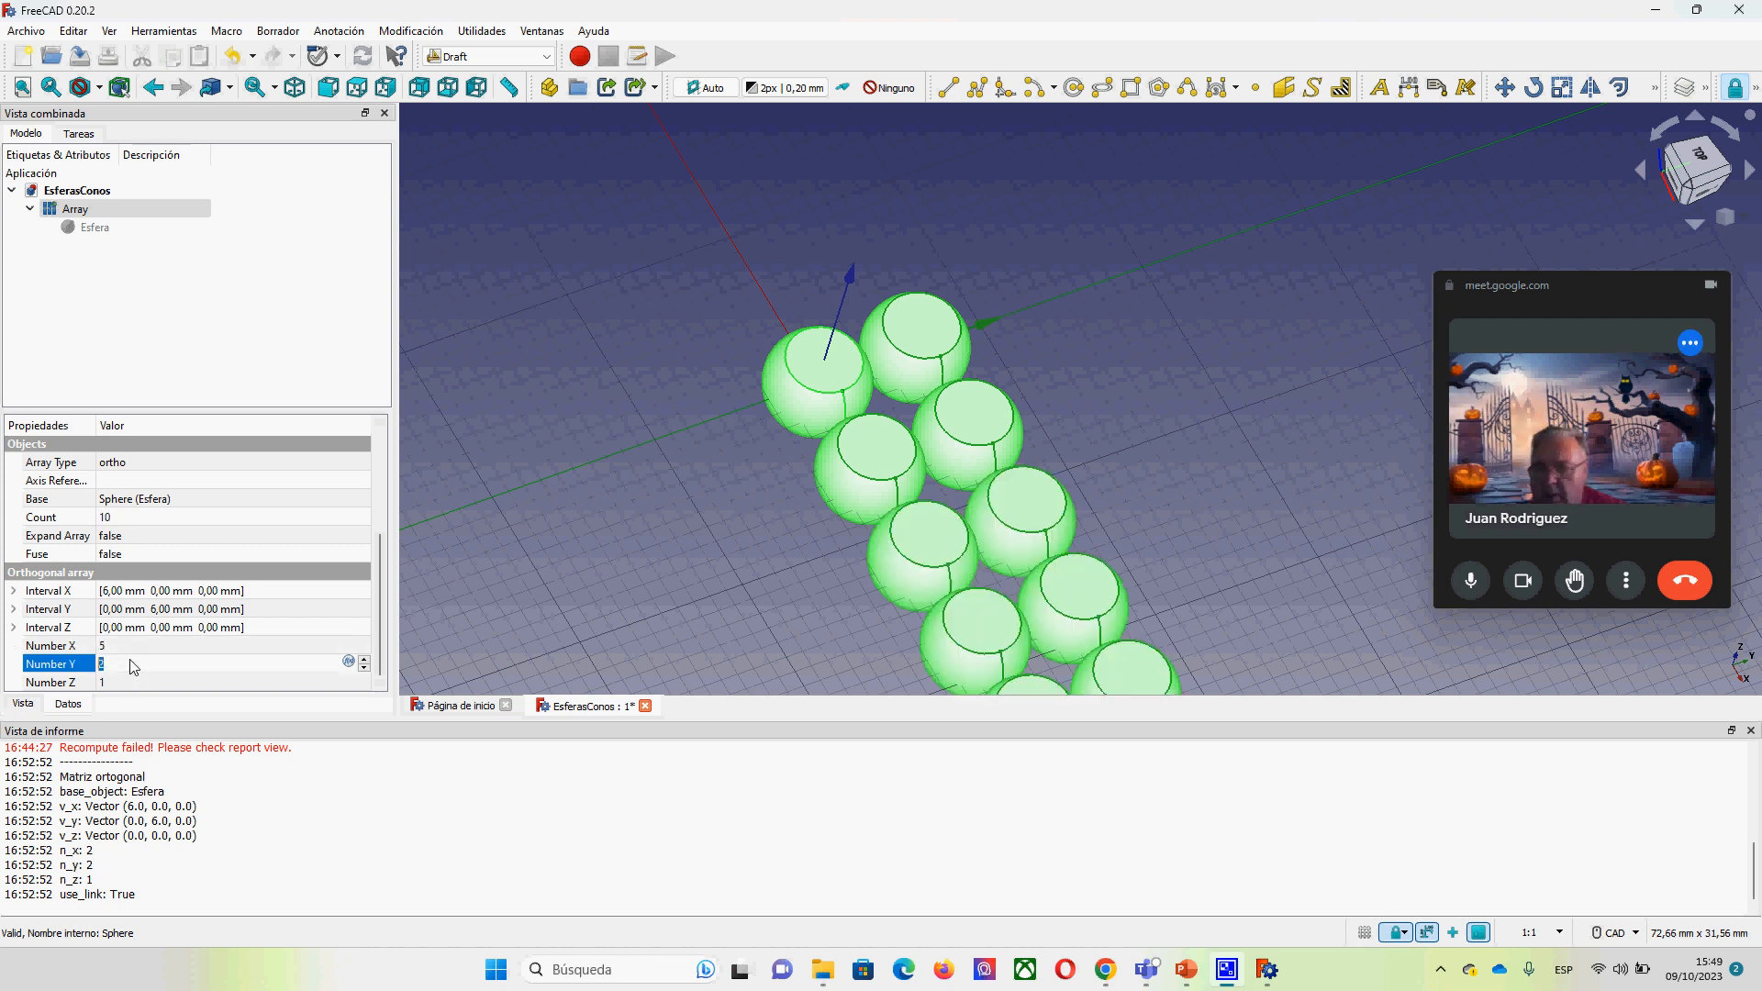
pyautogui.press('BackSpace')
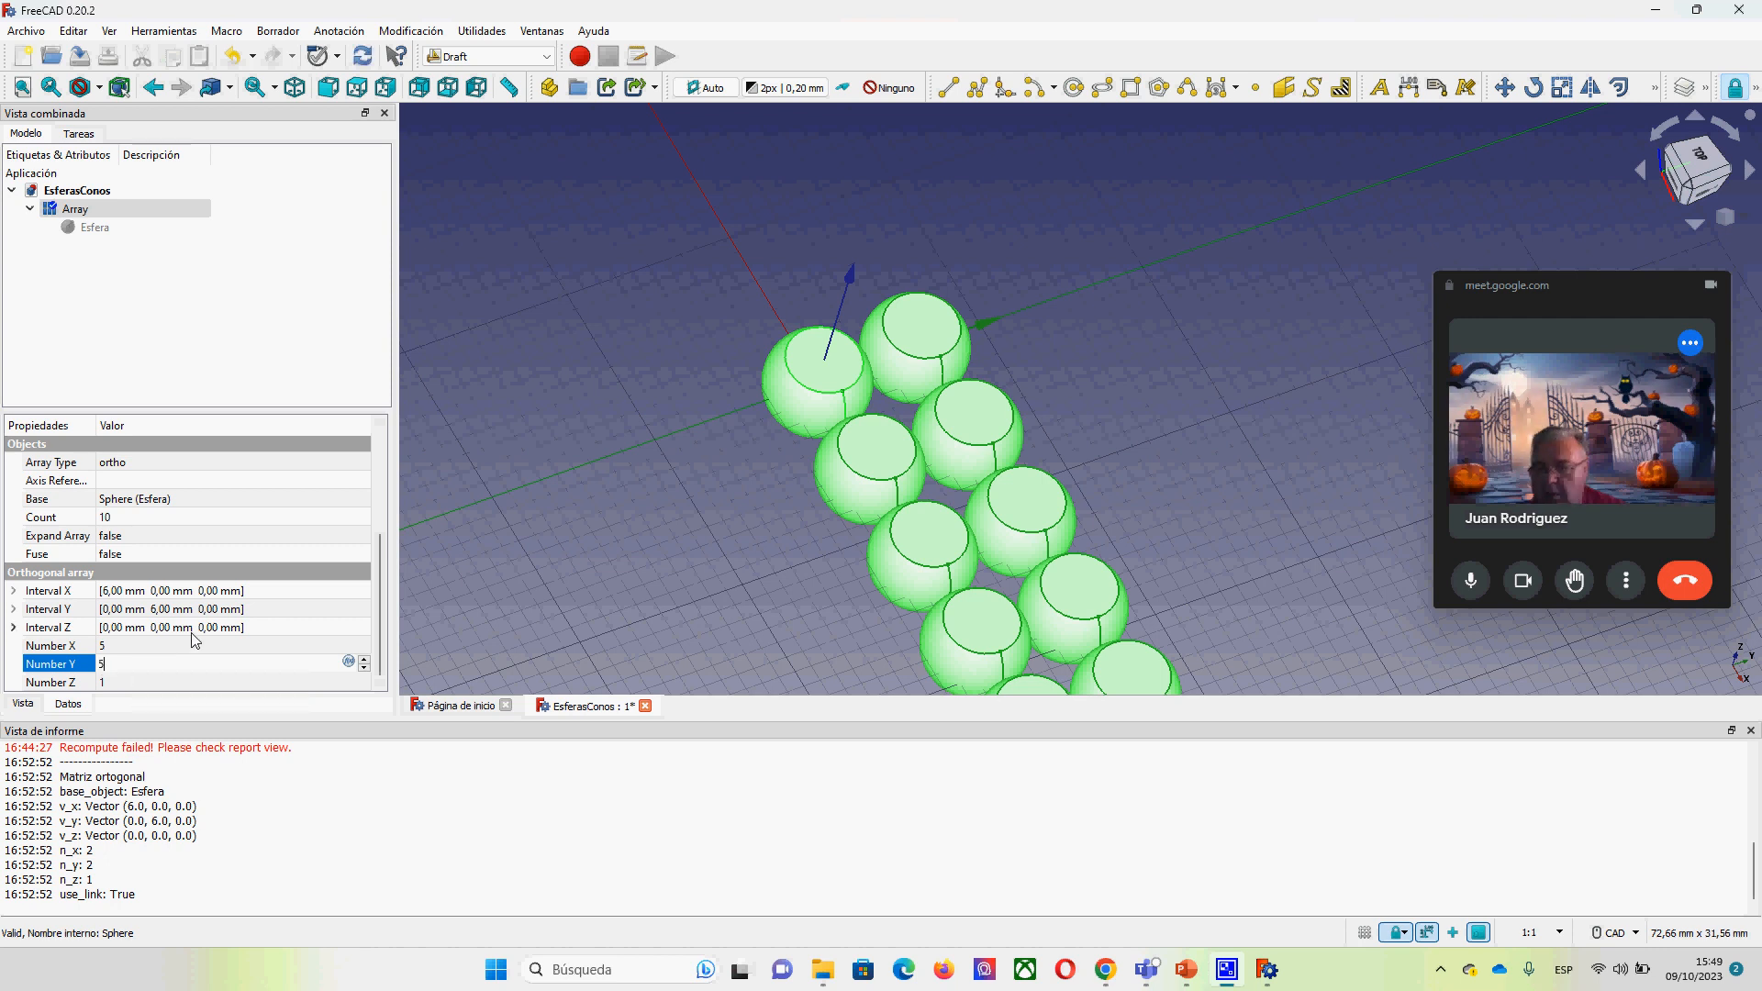
pyautogui.press('Return')
pyautogui.scroll(-1, 382, 600)
pyautogui.click(154, 685)
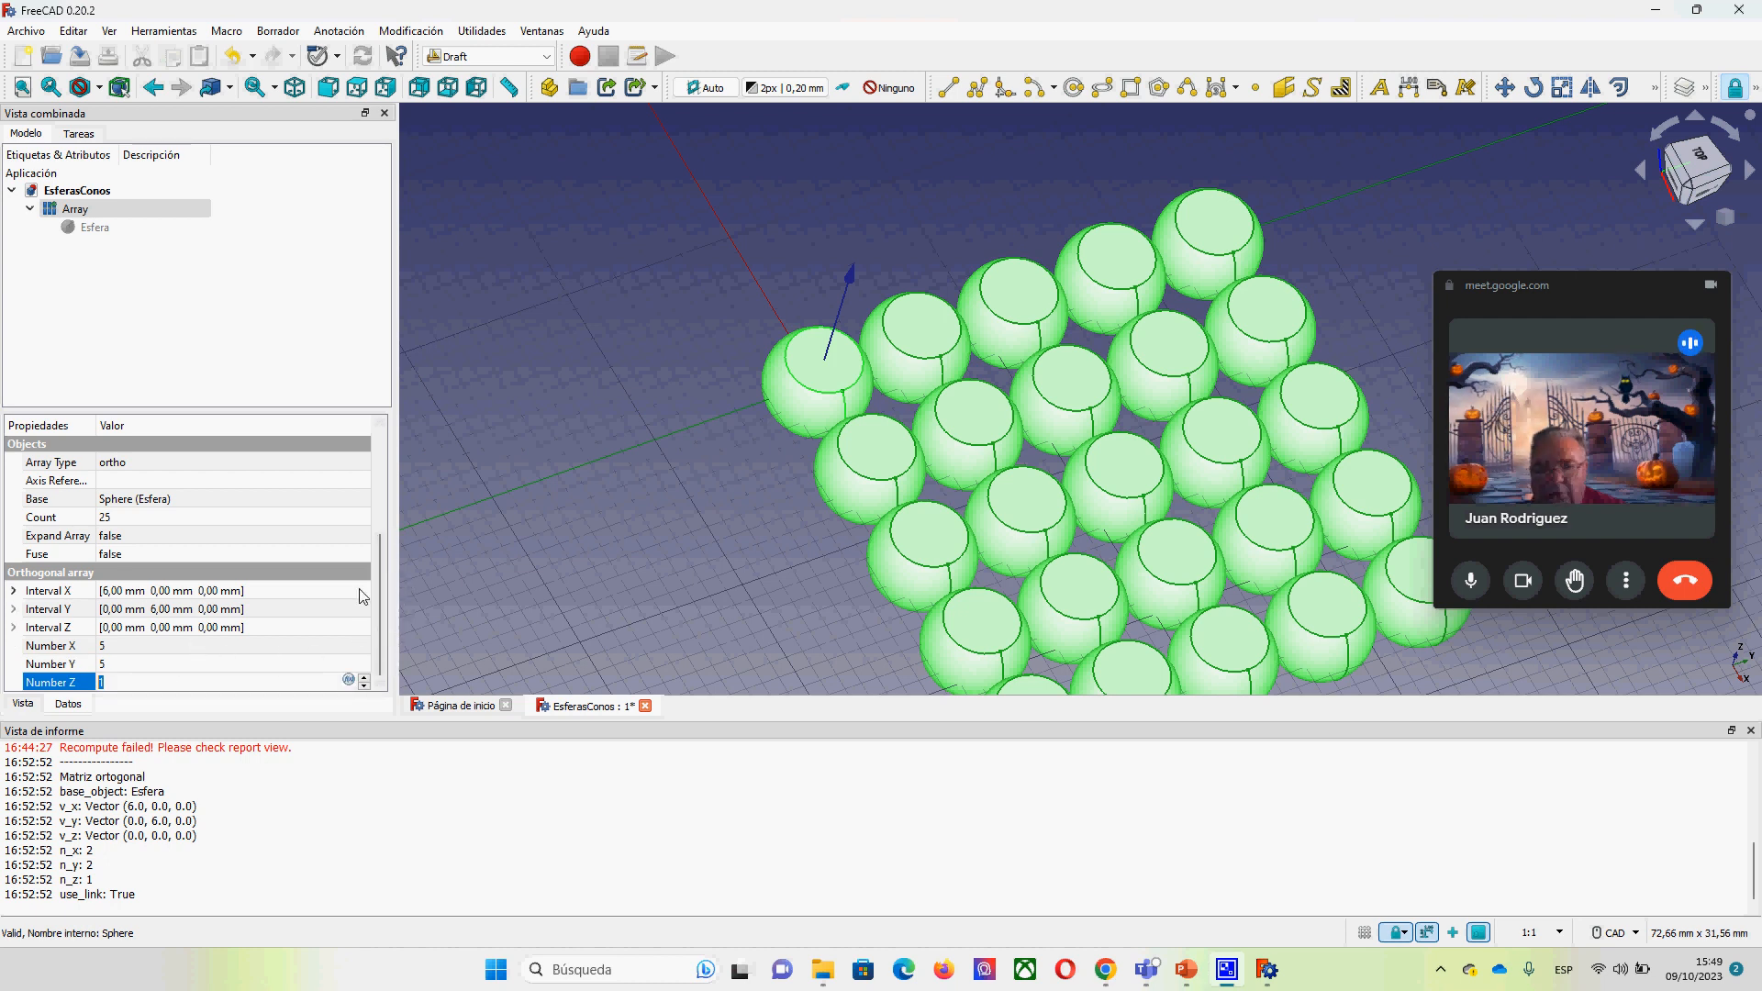
pyautogui.moveTo(964, 565); pyautogui.dragTo(1018, 601, button='middle')
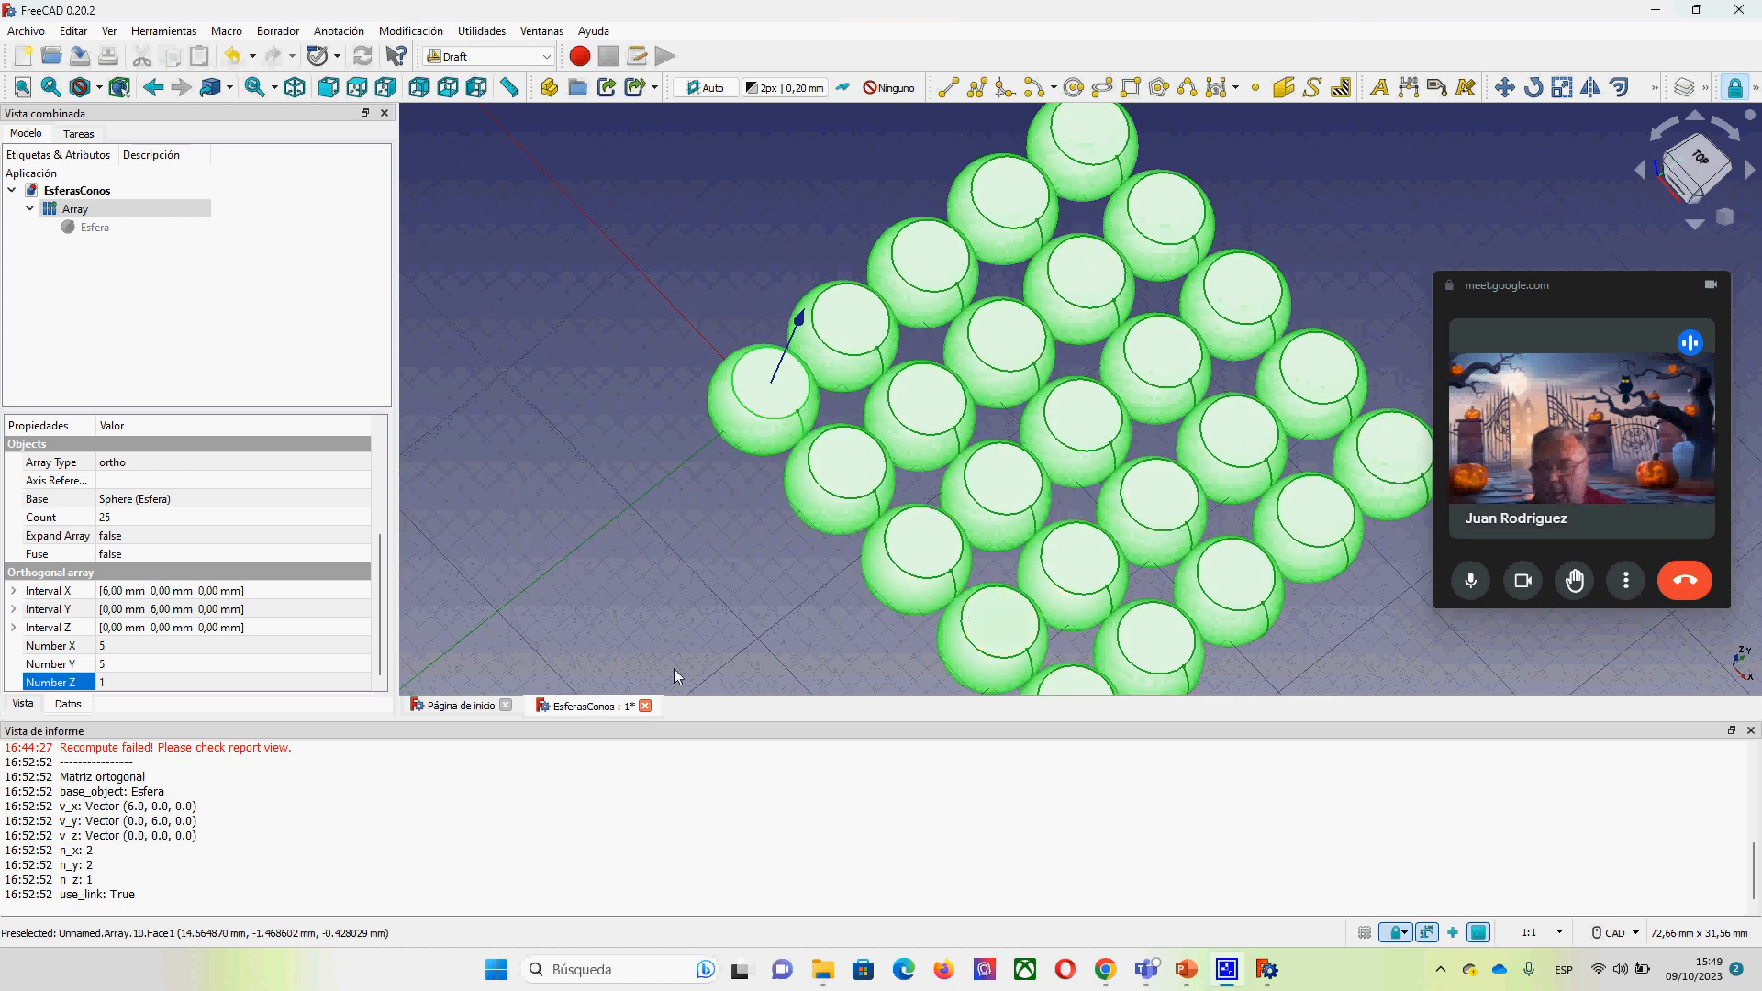
# Step: Set the array's Interval X x value to 8 mm and its Interval Y y value to 8 mm
pyautogui.click(14, 591)
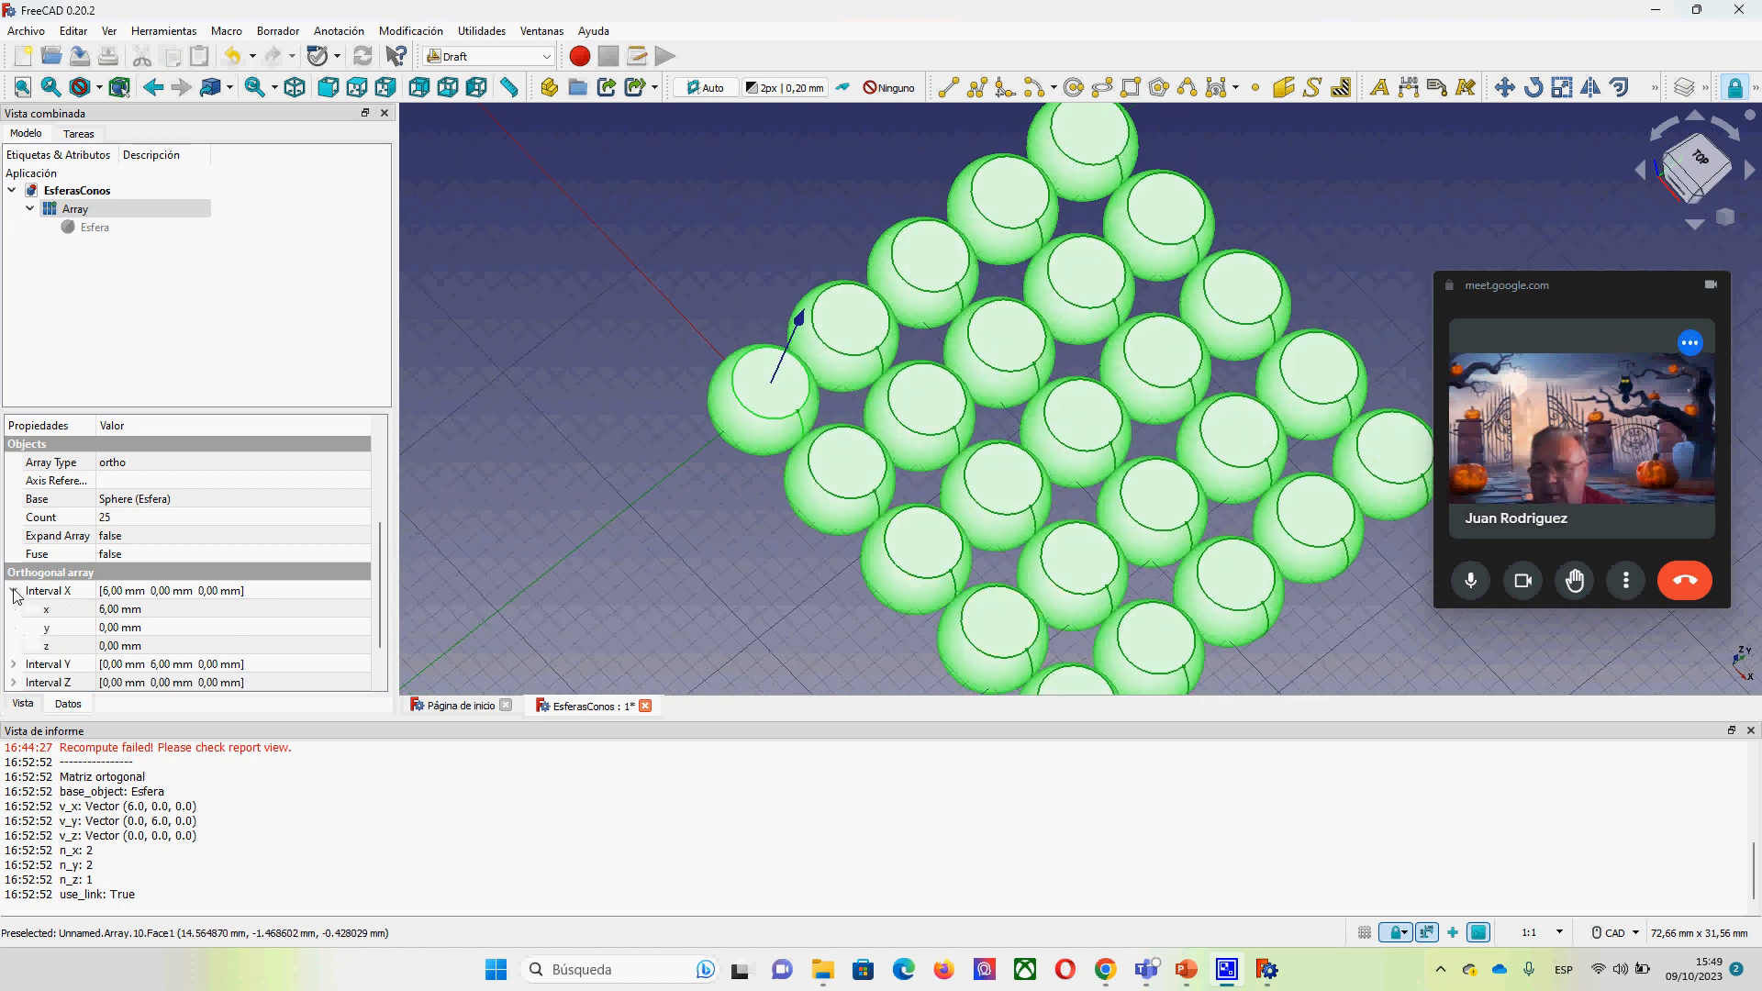
pyautogui.click(112, 614)
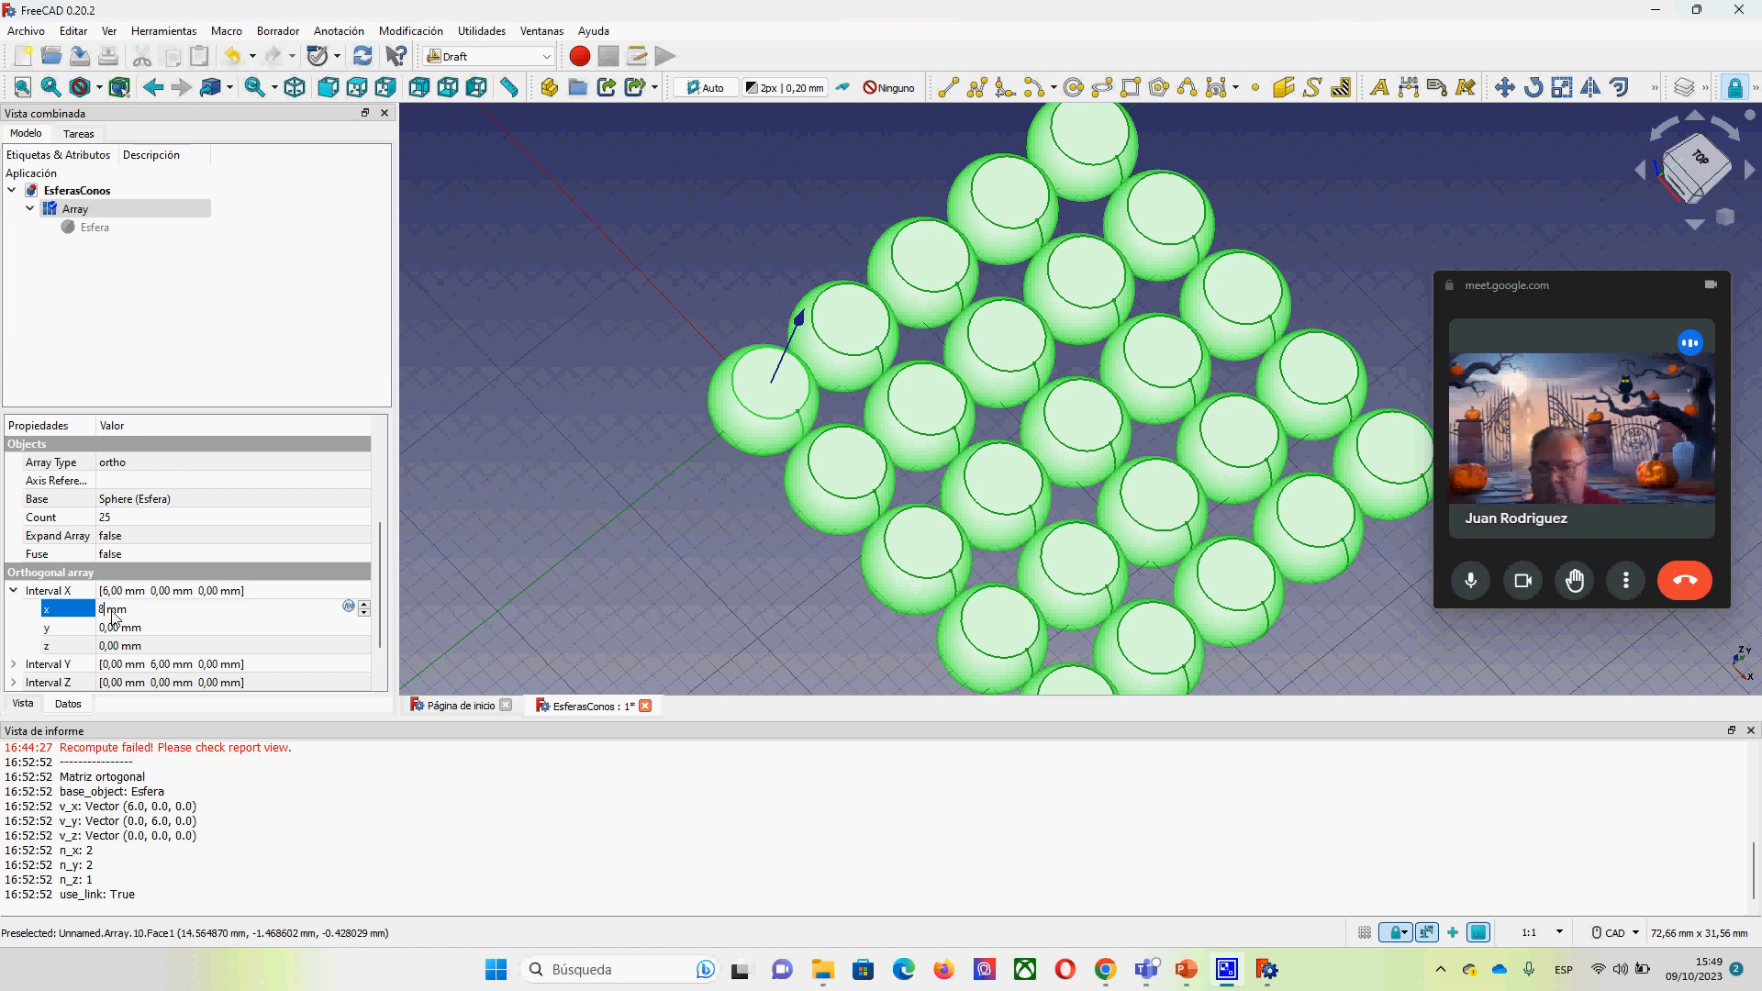
pyautogui.click(123, 665)
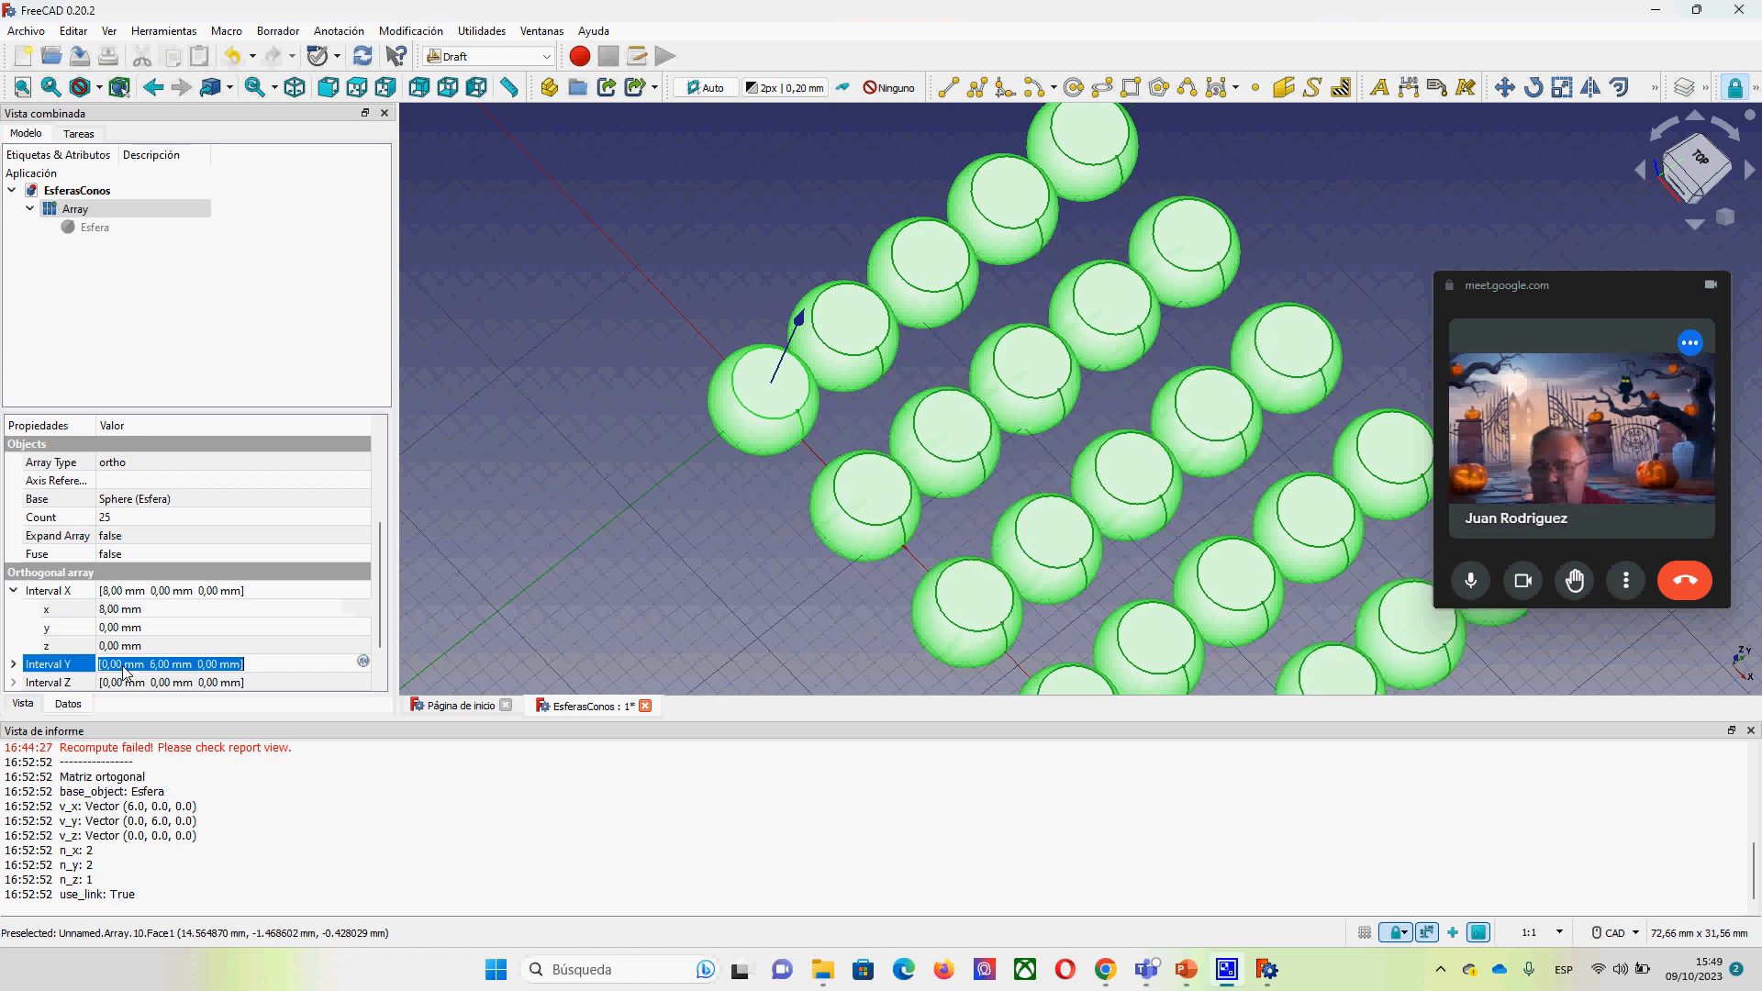
pyautogui.click(15, 664)
pyautogui.scroll(-1, 187, 633)
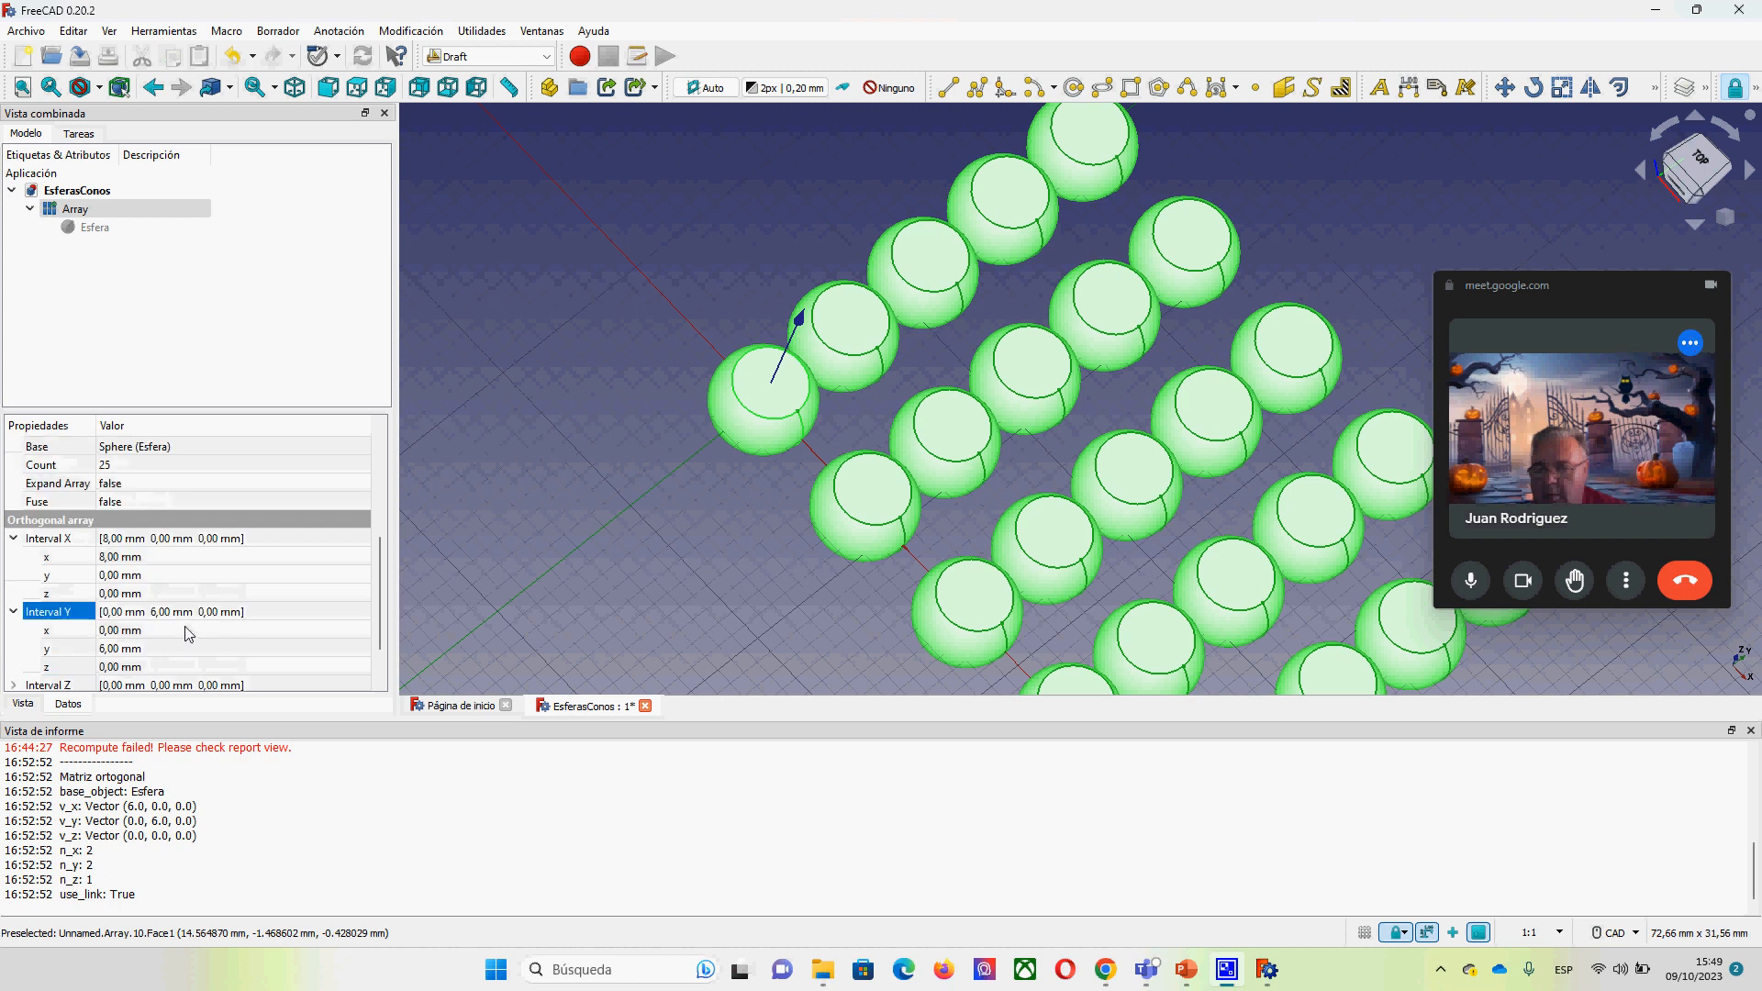
pyautogui.click(129, 655)
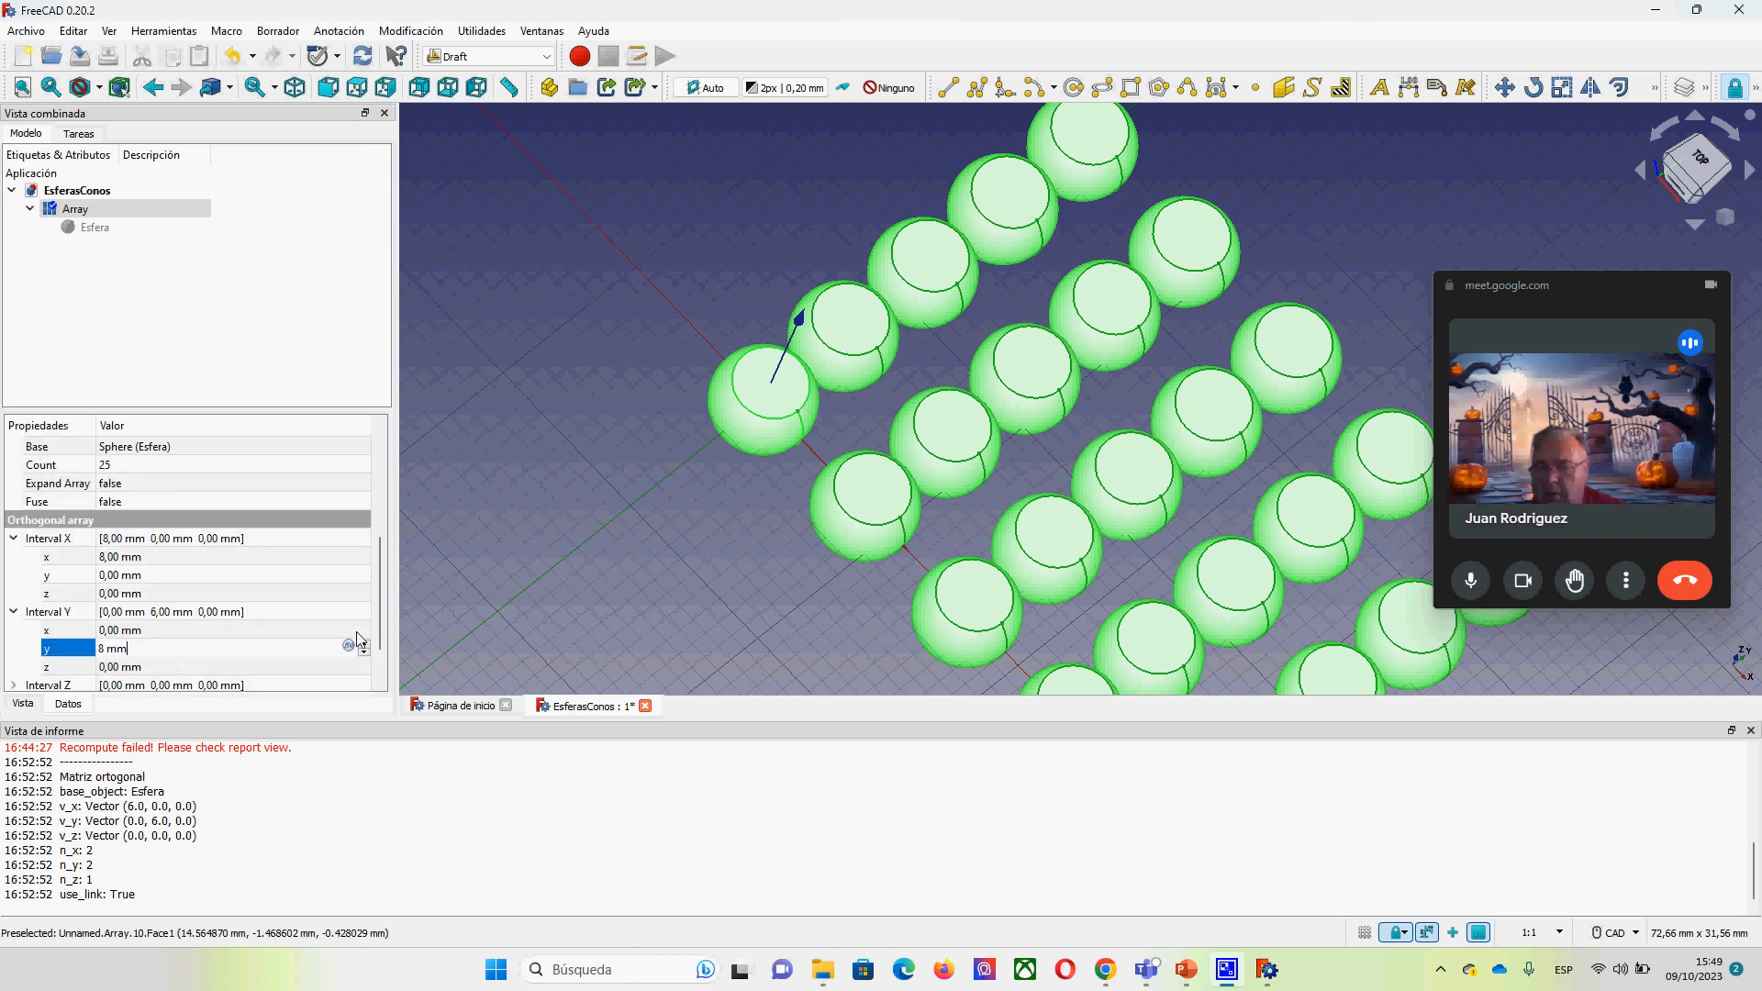
pyautogui.press('Return')
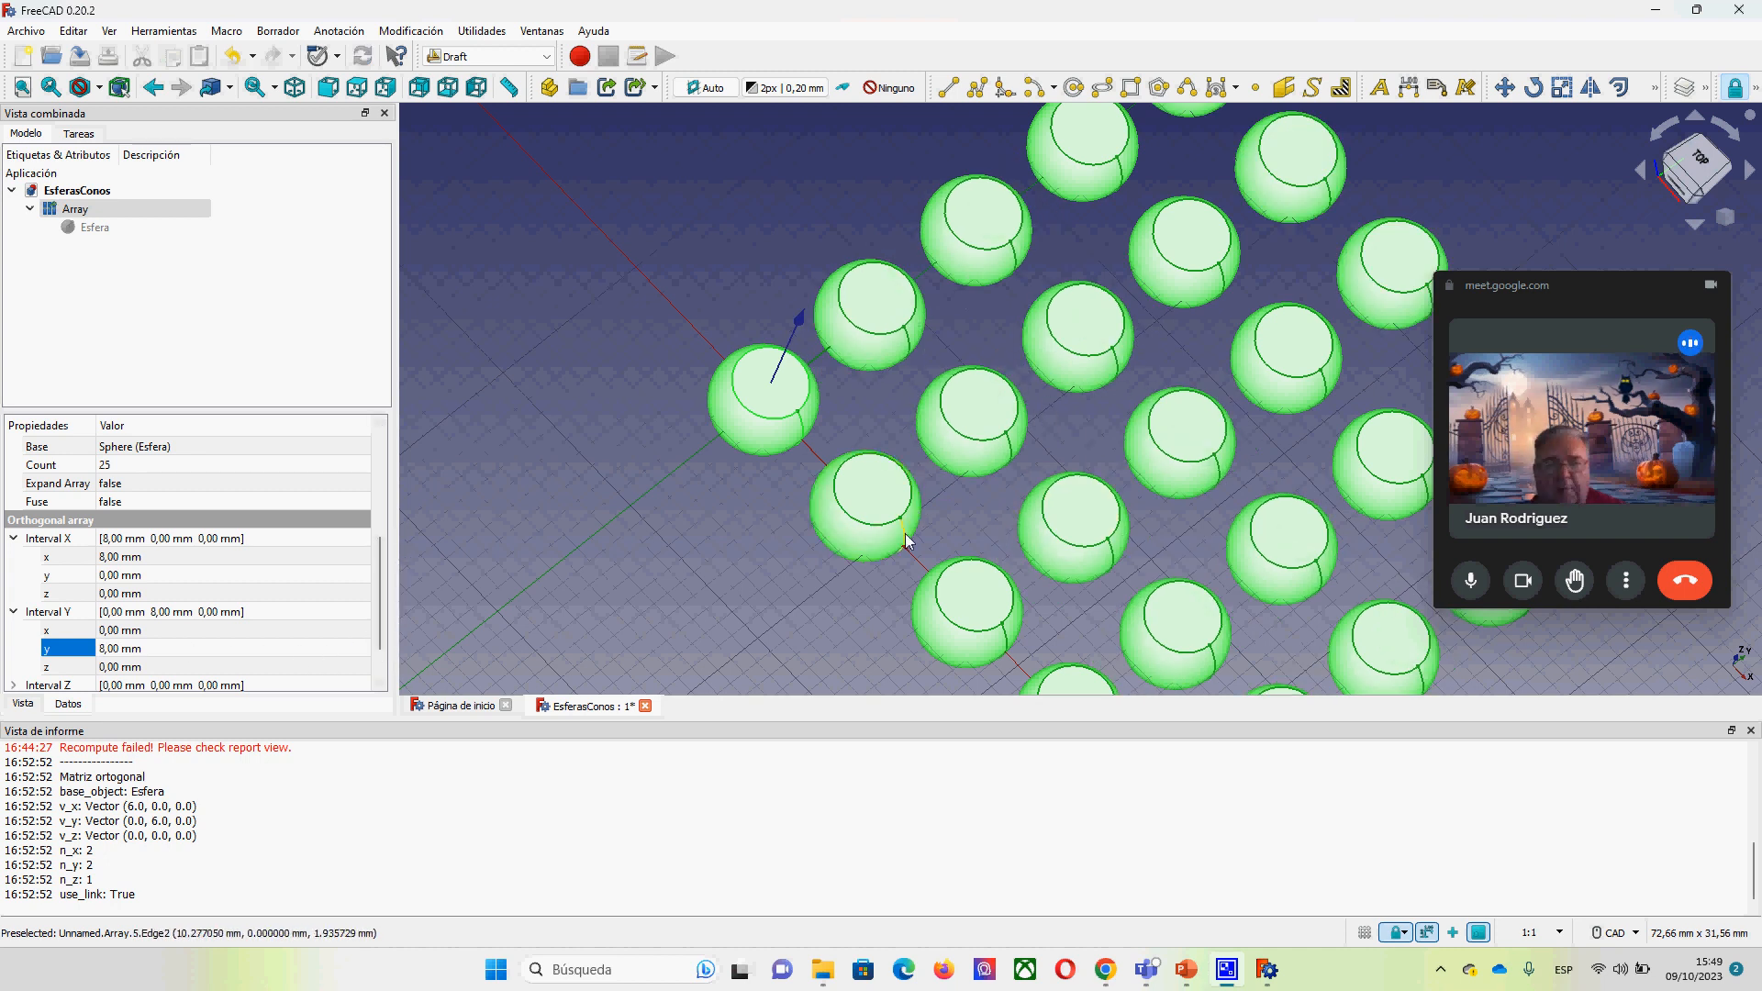
# Step: Switch to the Part workbench and add a cube at the origin of the sphere array
pyautogui.scroll(-4, 808, 545)
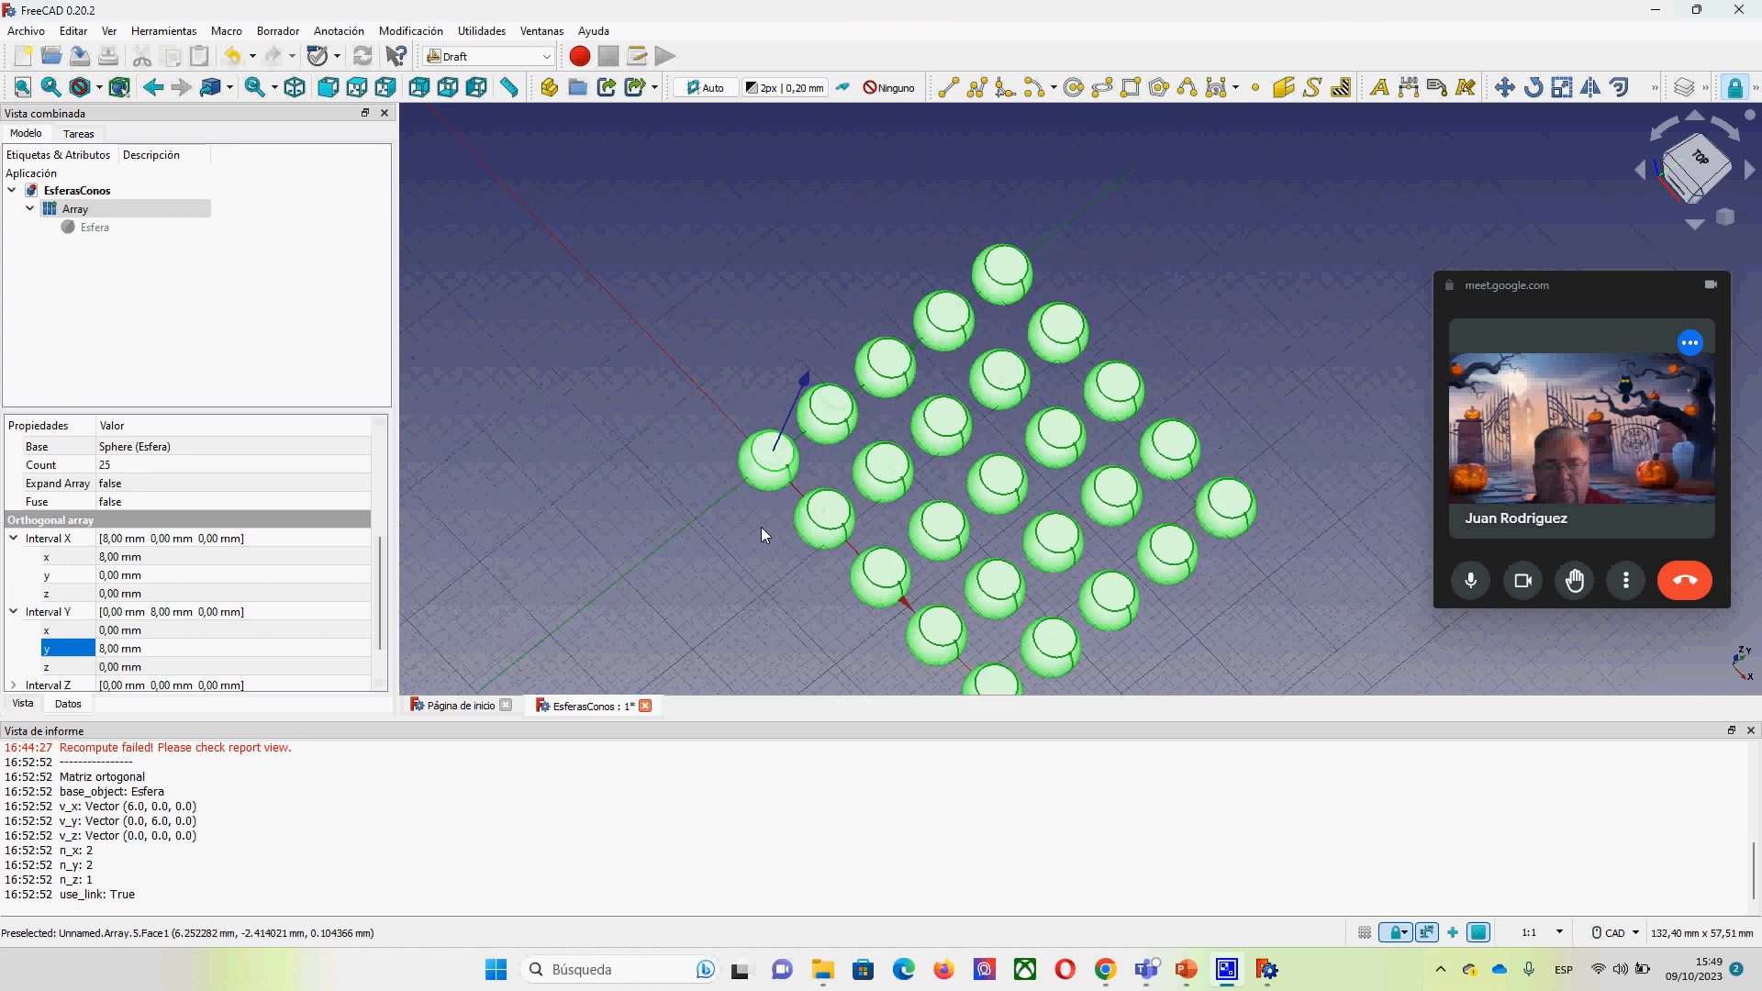
pyautogui.moveTo(807, 598); pyautogui.dragTo(691, 574, button='middle')
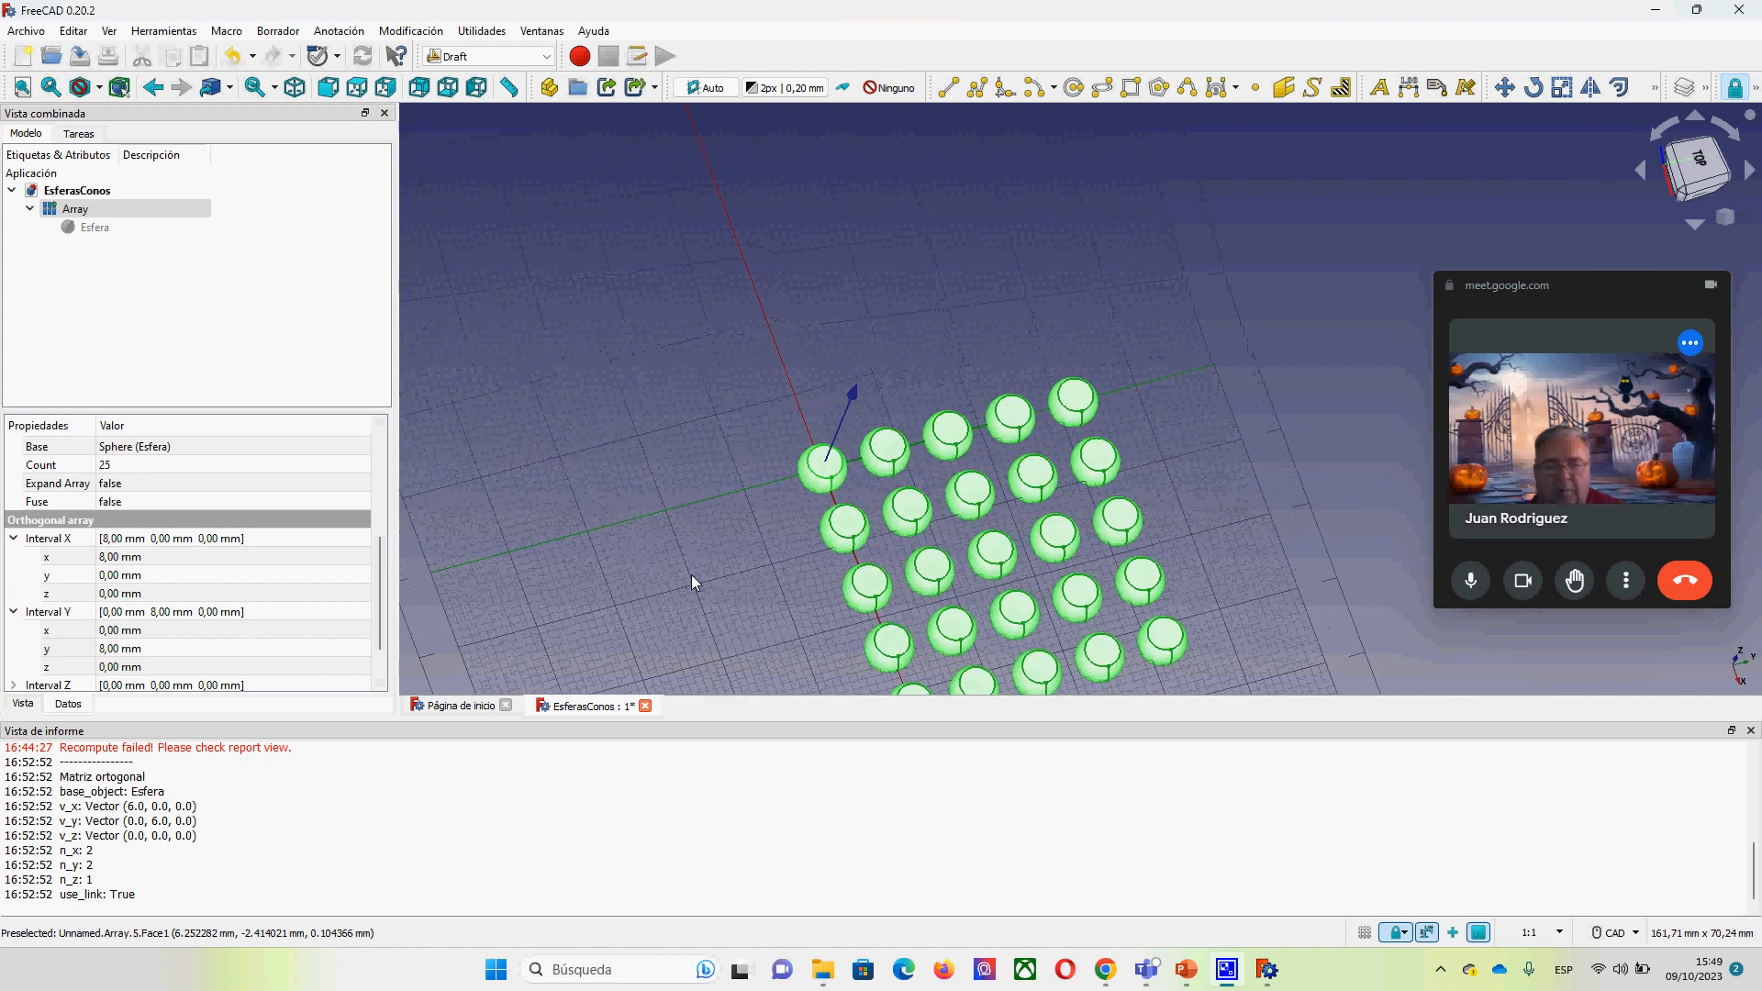
pyautogui.scroll(-2, 922, 610)
pyautogui.scroll(-2, 927, 611)
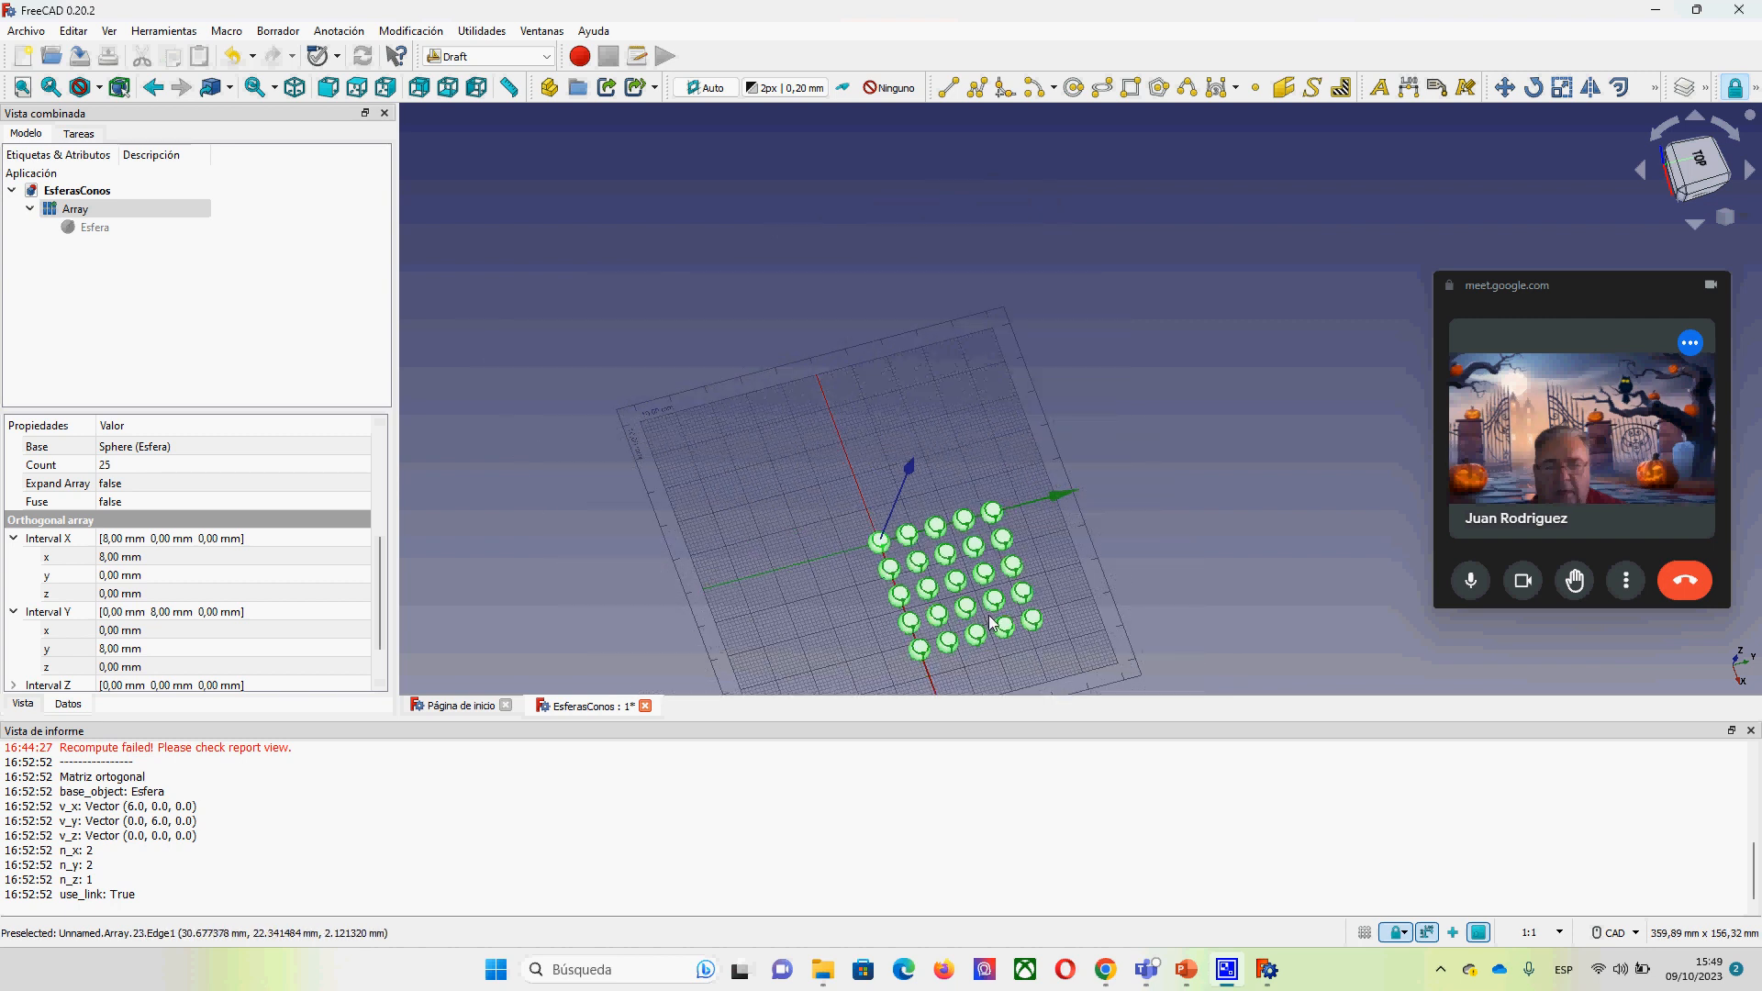
pyautogui.moveTo(950, 590); pyautogui.dragTo(791, 437, button='middle')
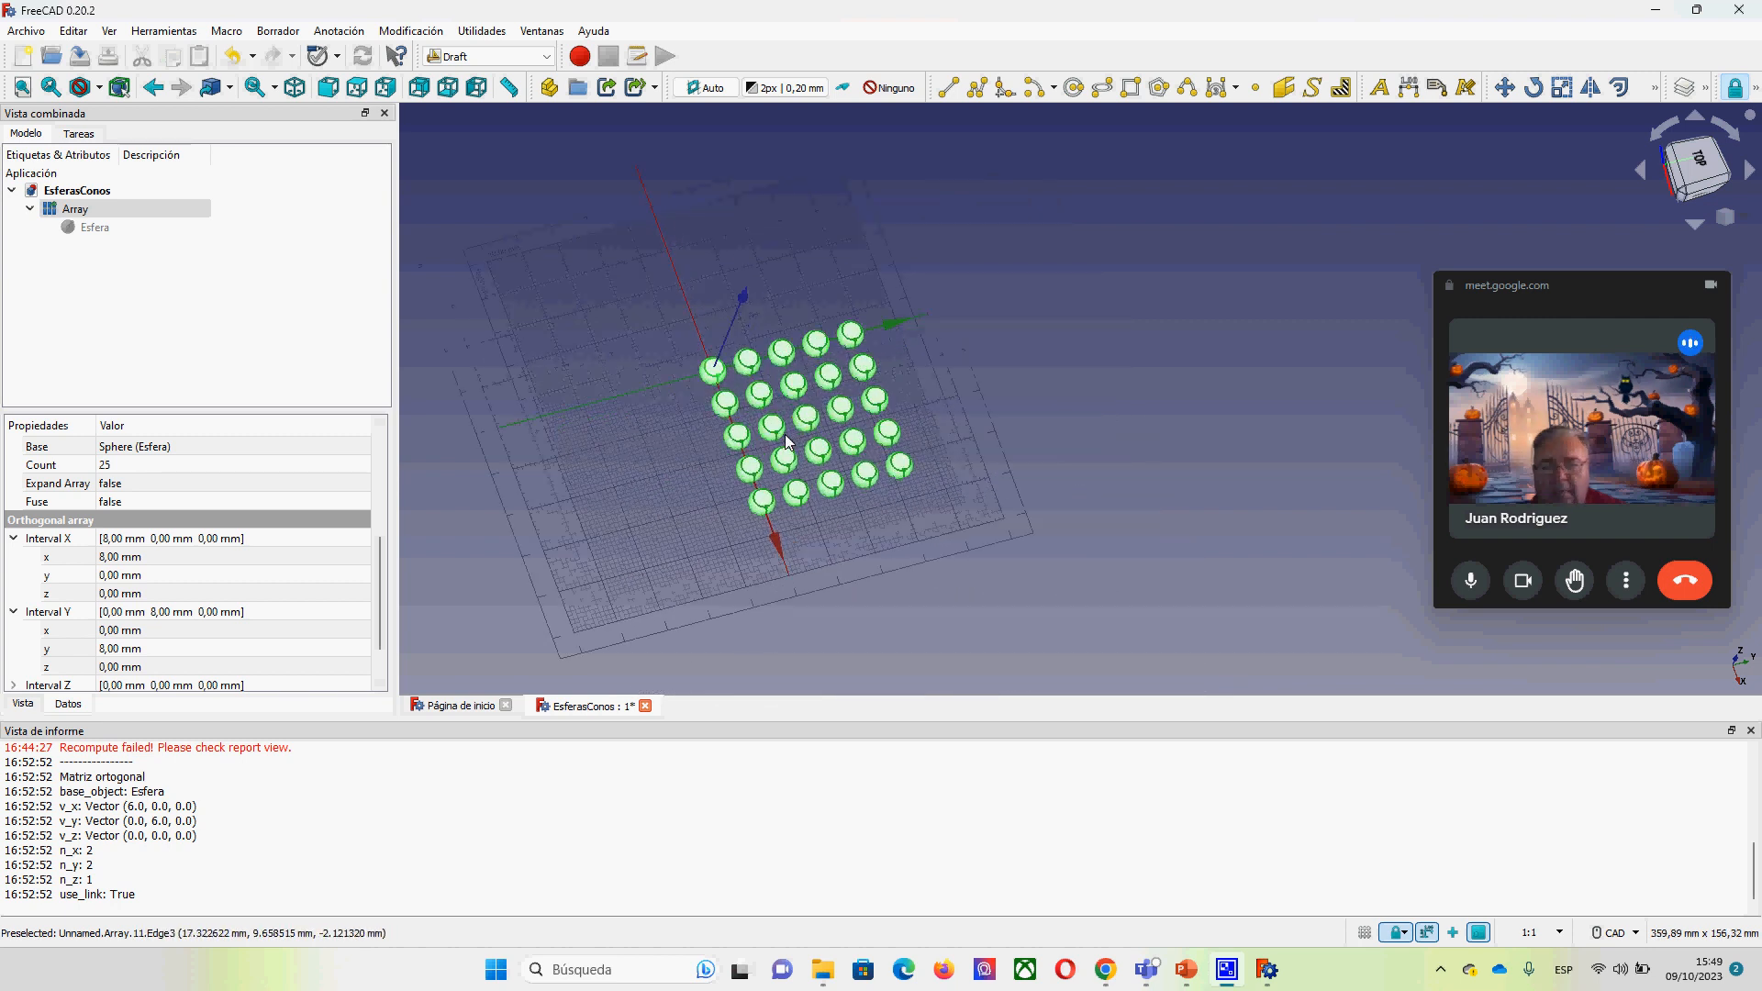
pyautogui.scroll(5, 784, 437)
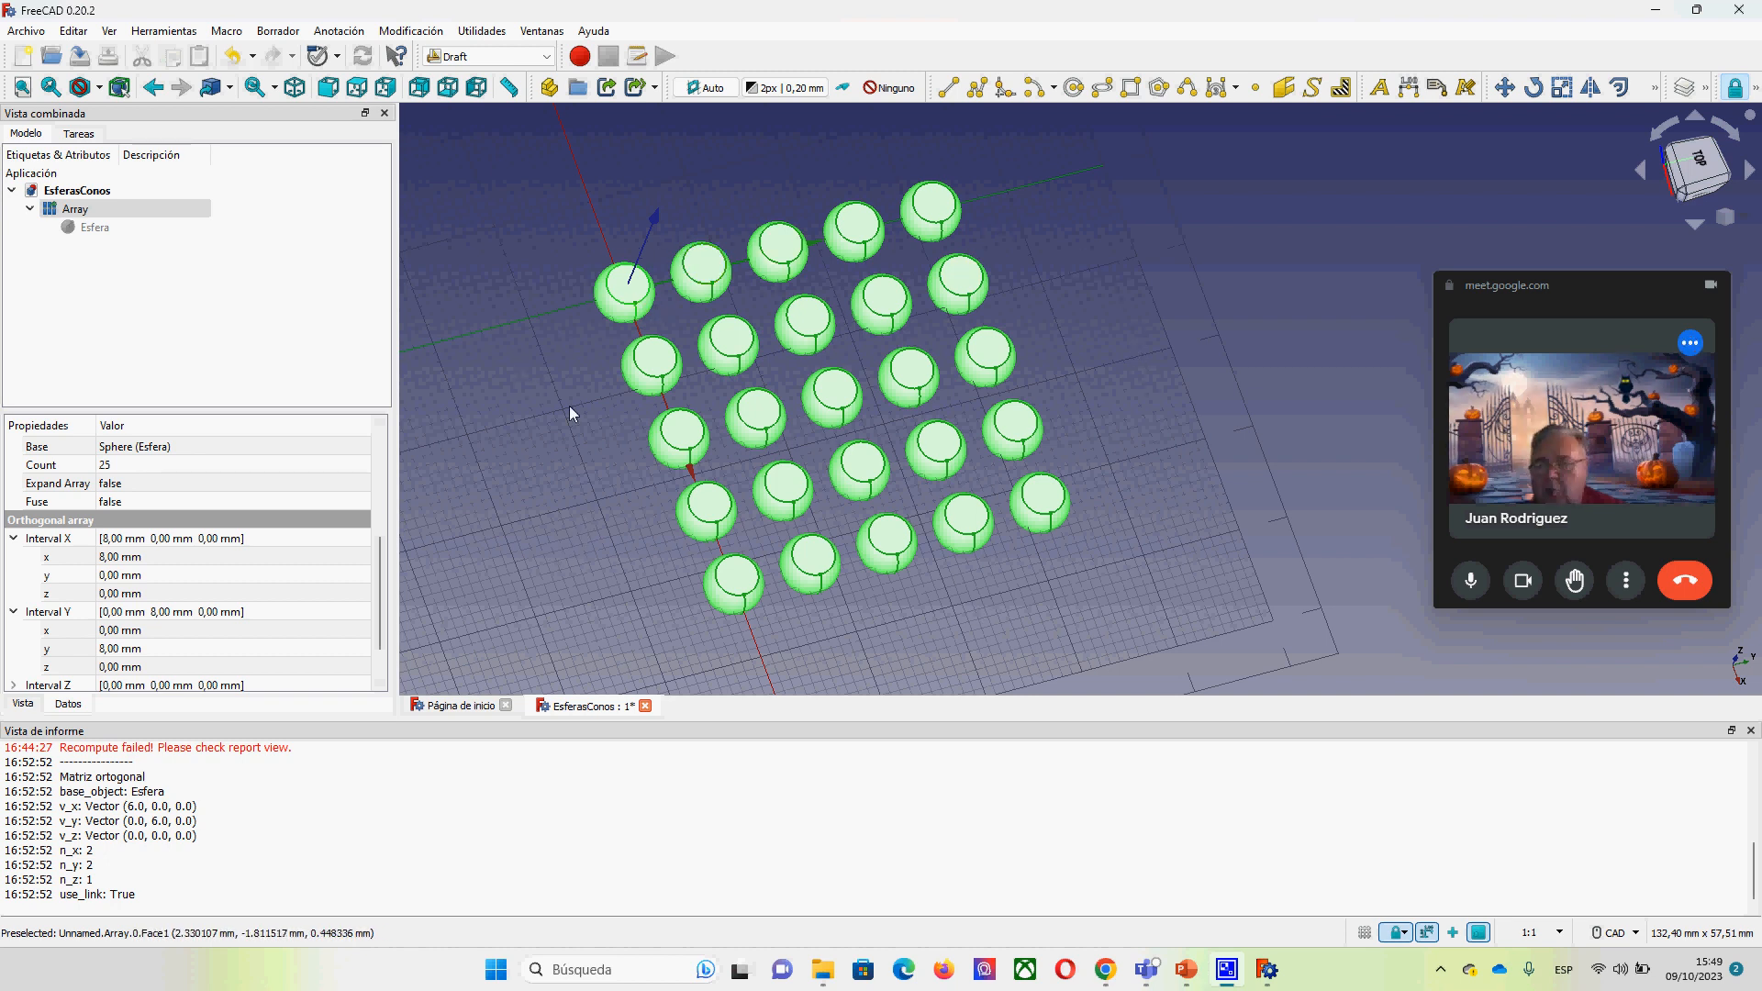
pyautogui.click(549, 58)
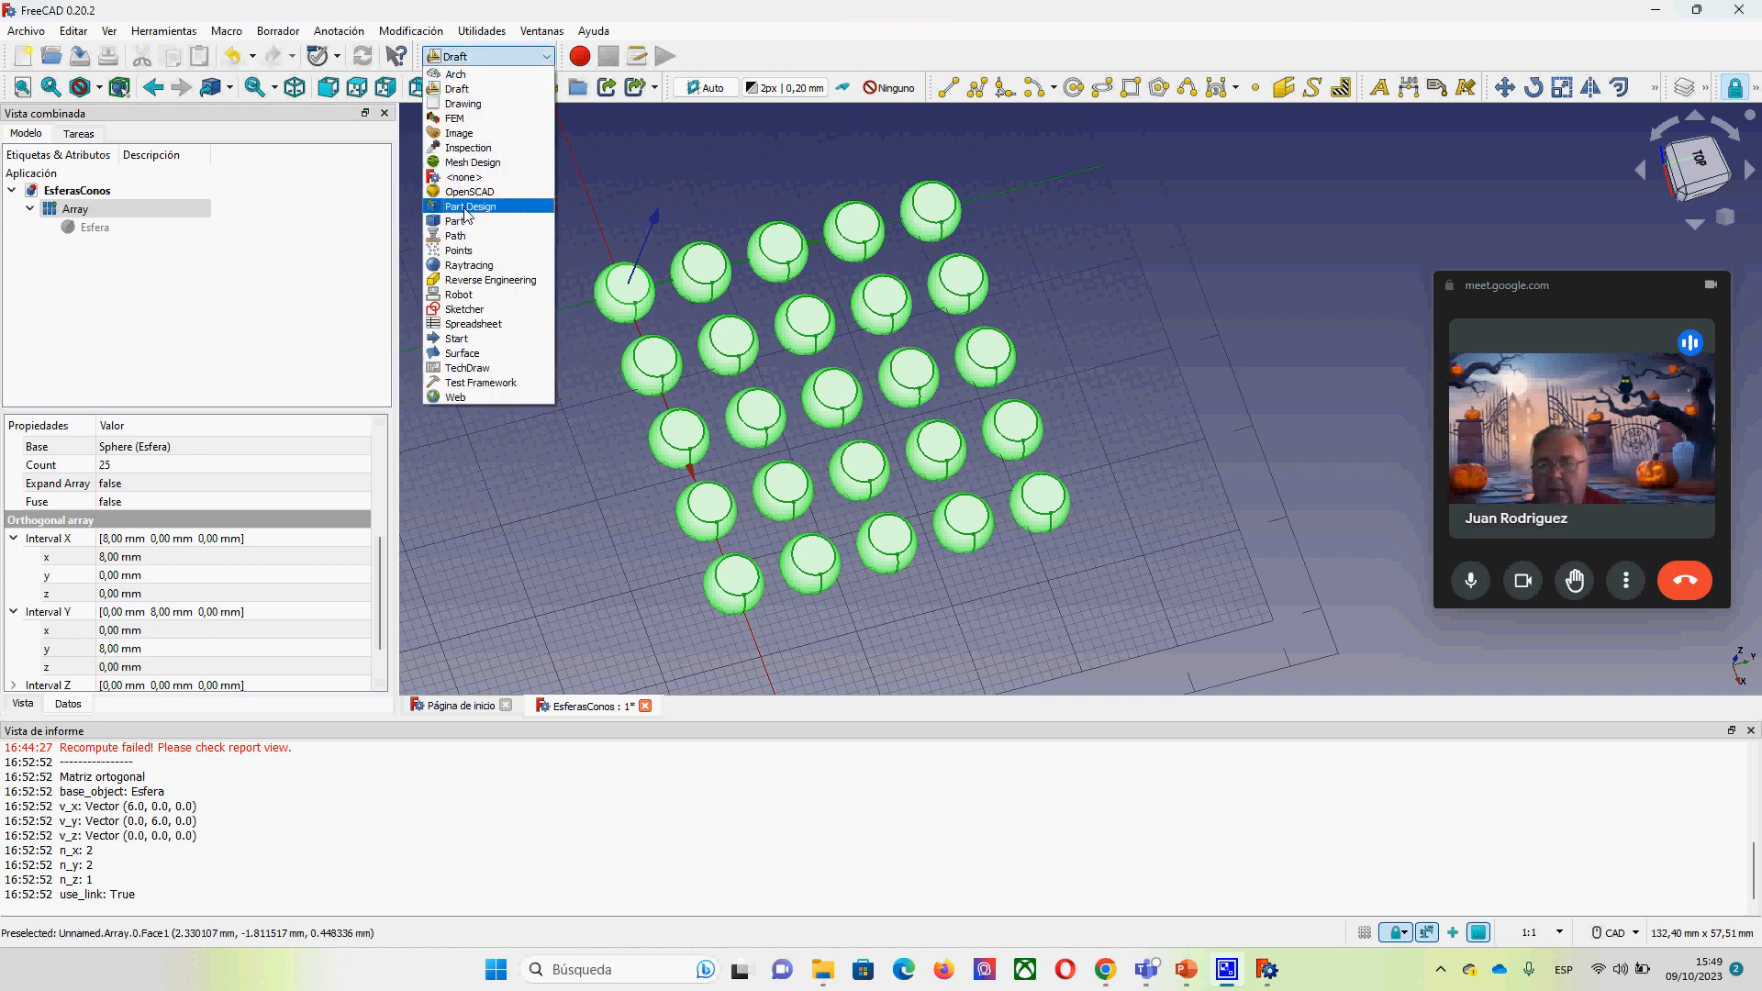
pyautogui.click(496, 221)
pyautogui.click(1083, 336)
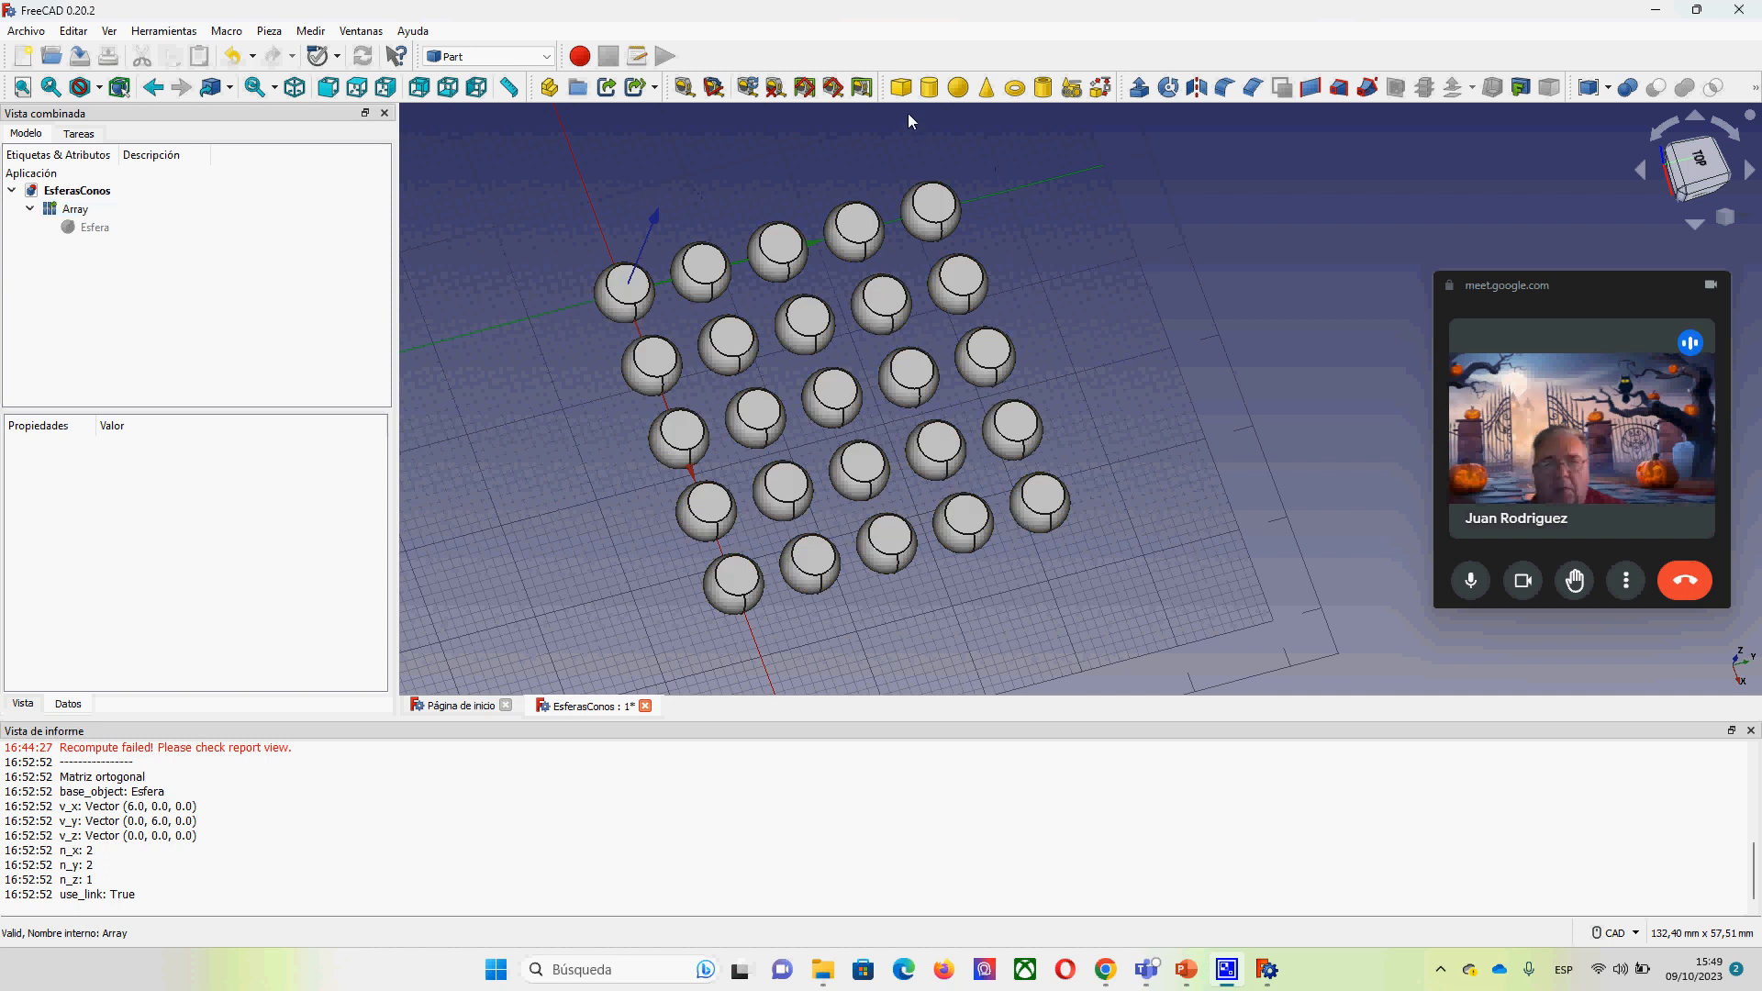
pyautogui.click(900, 87)
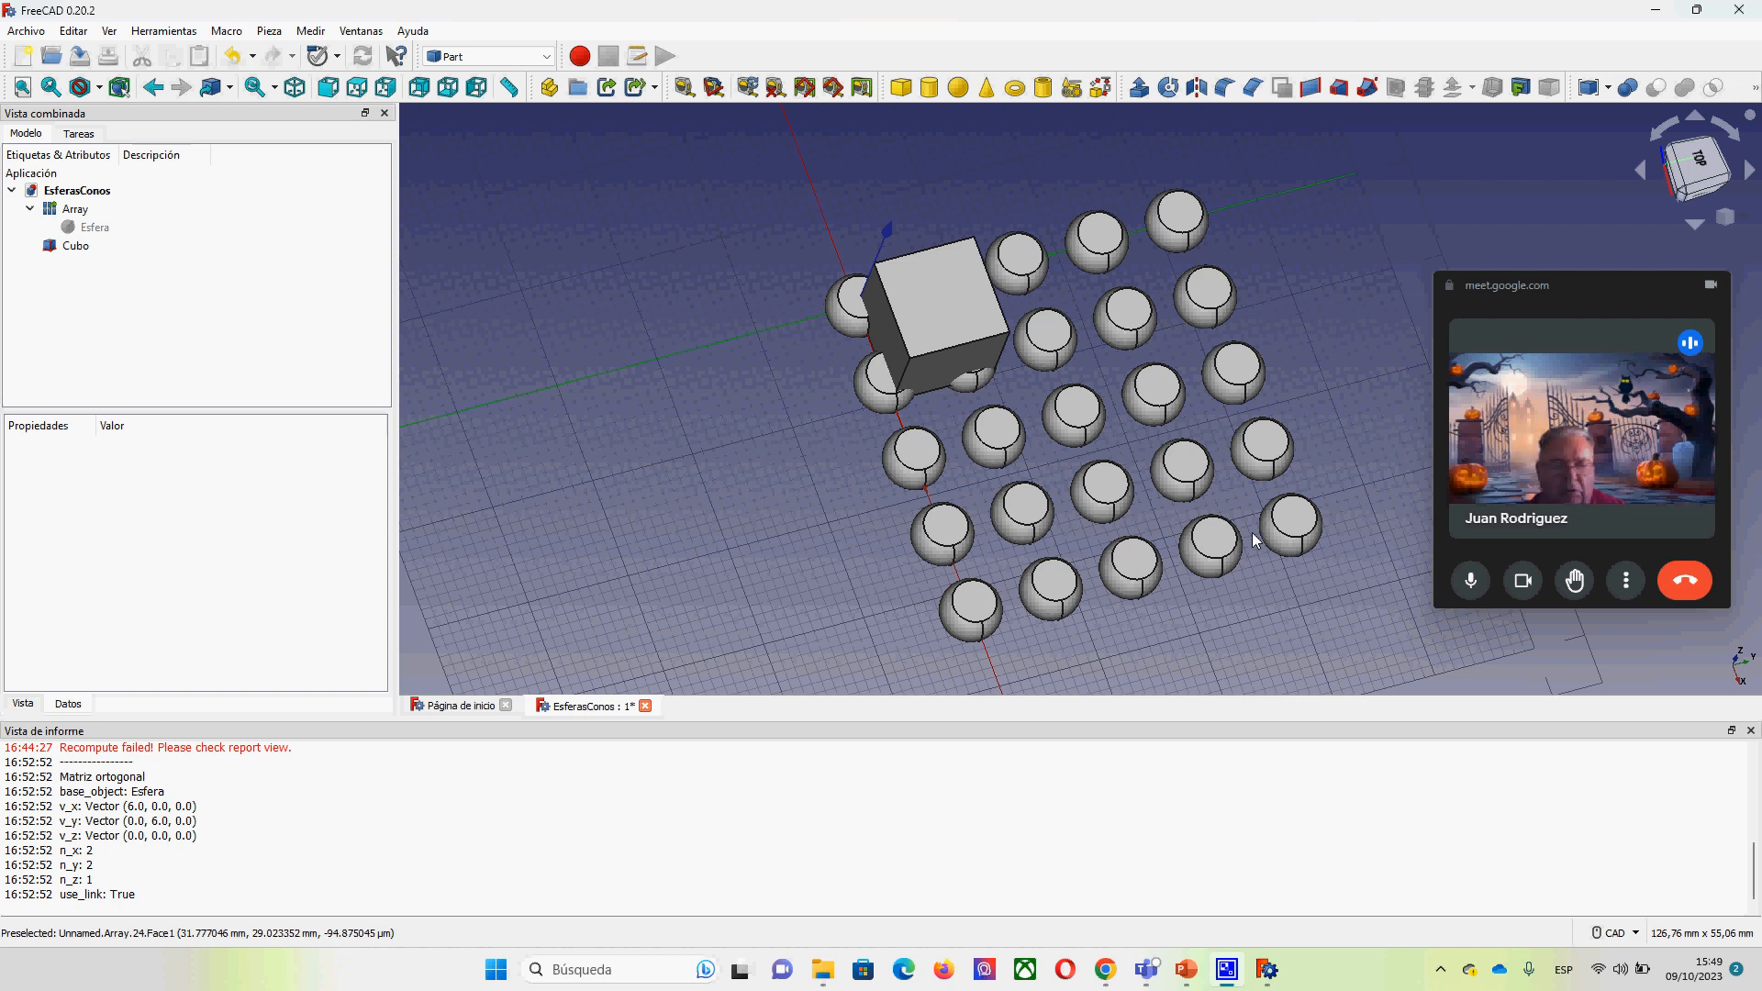
# Step: Set the cube's length to 40 mm, width to 40 mm and height to 4 mm
pyautogui.click(927, 295)
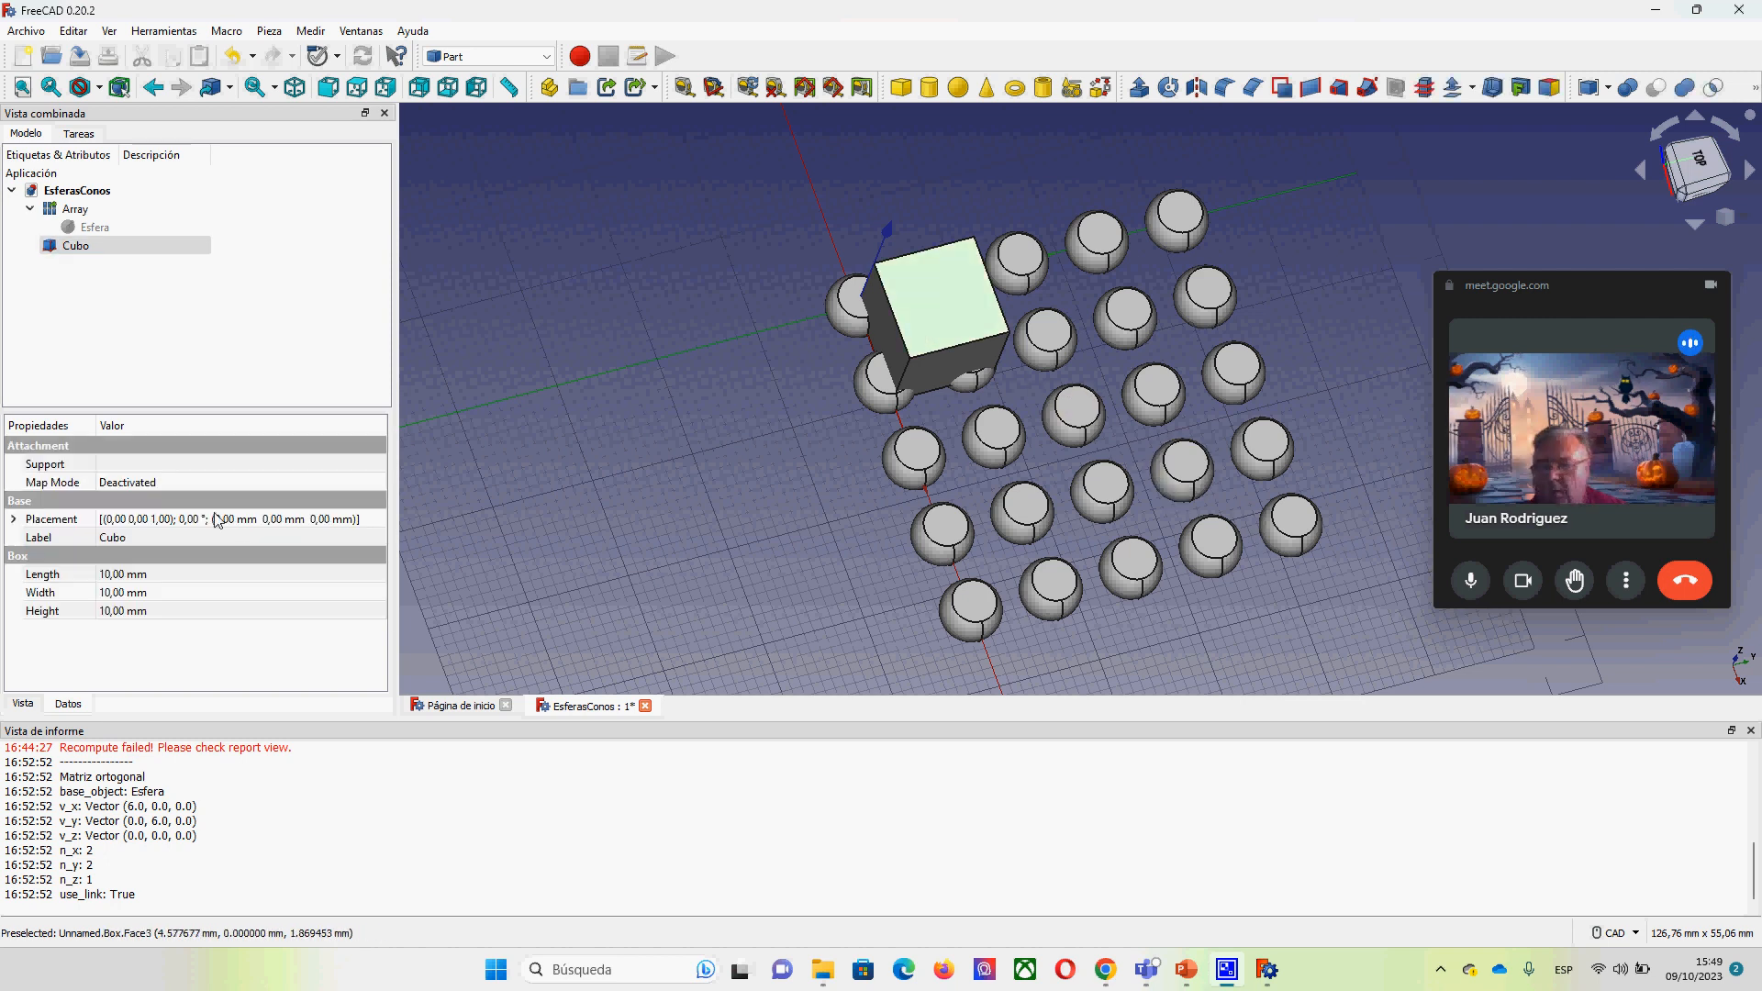
pyautogui.doubleClick(160, 579)
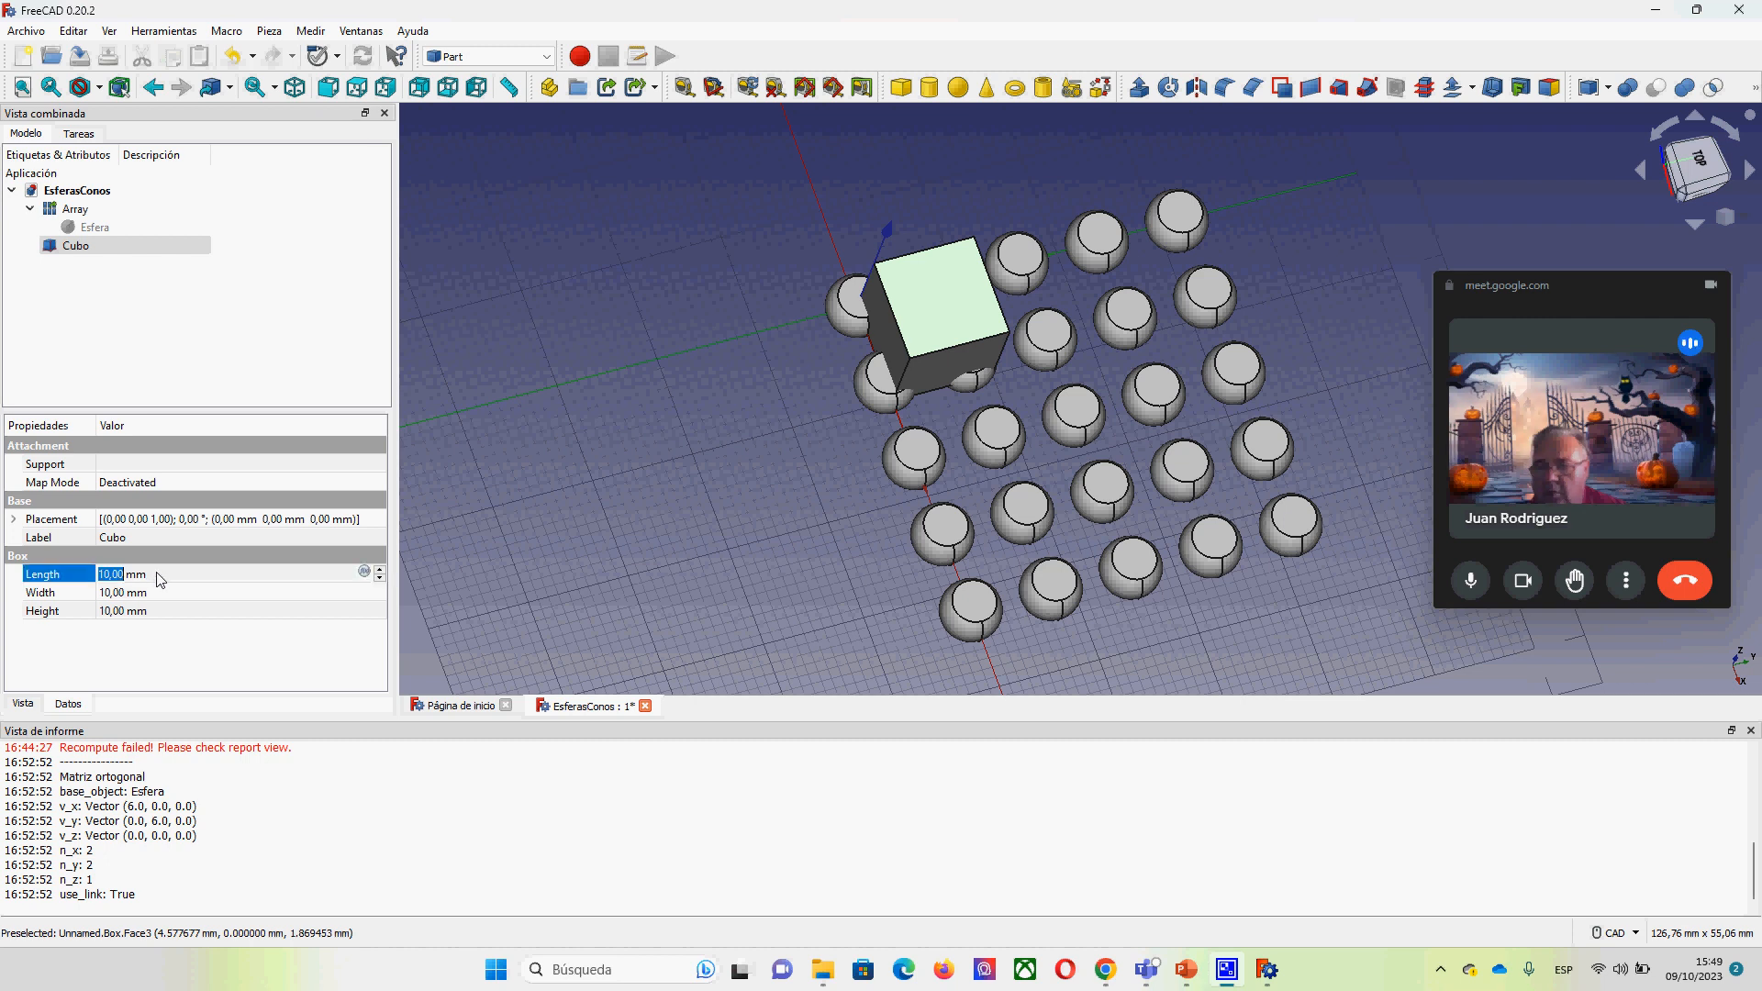
pyautogui.write('40')
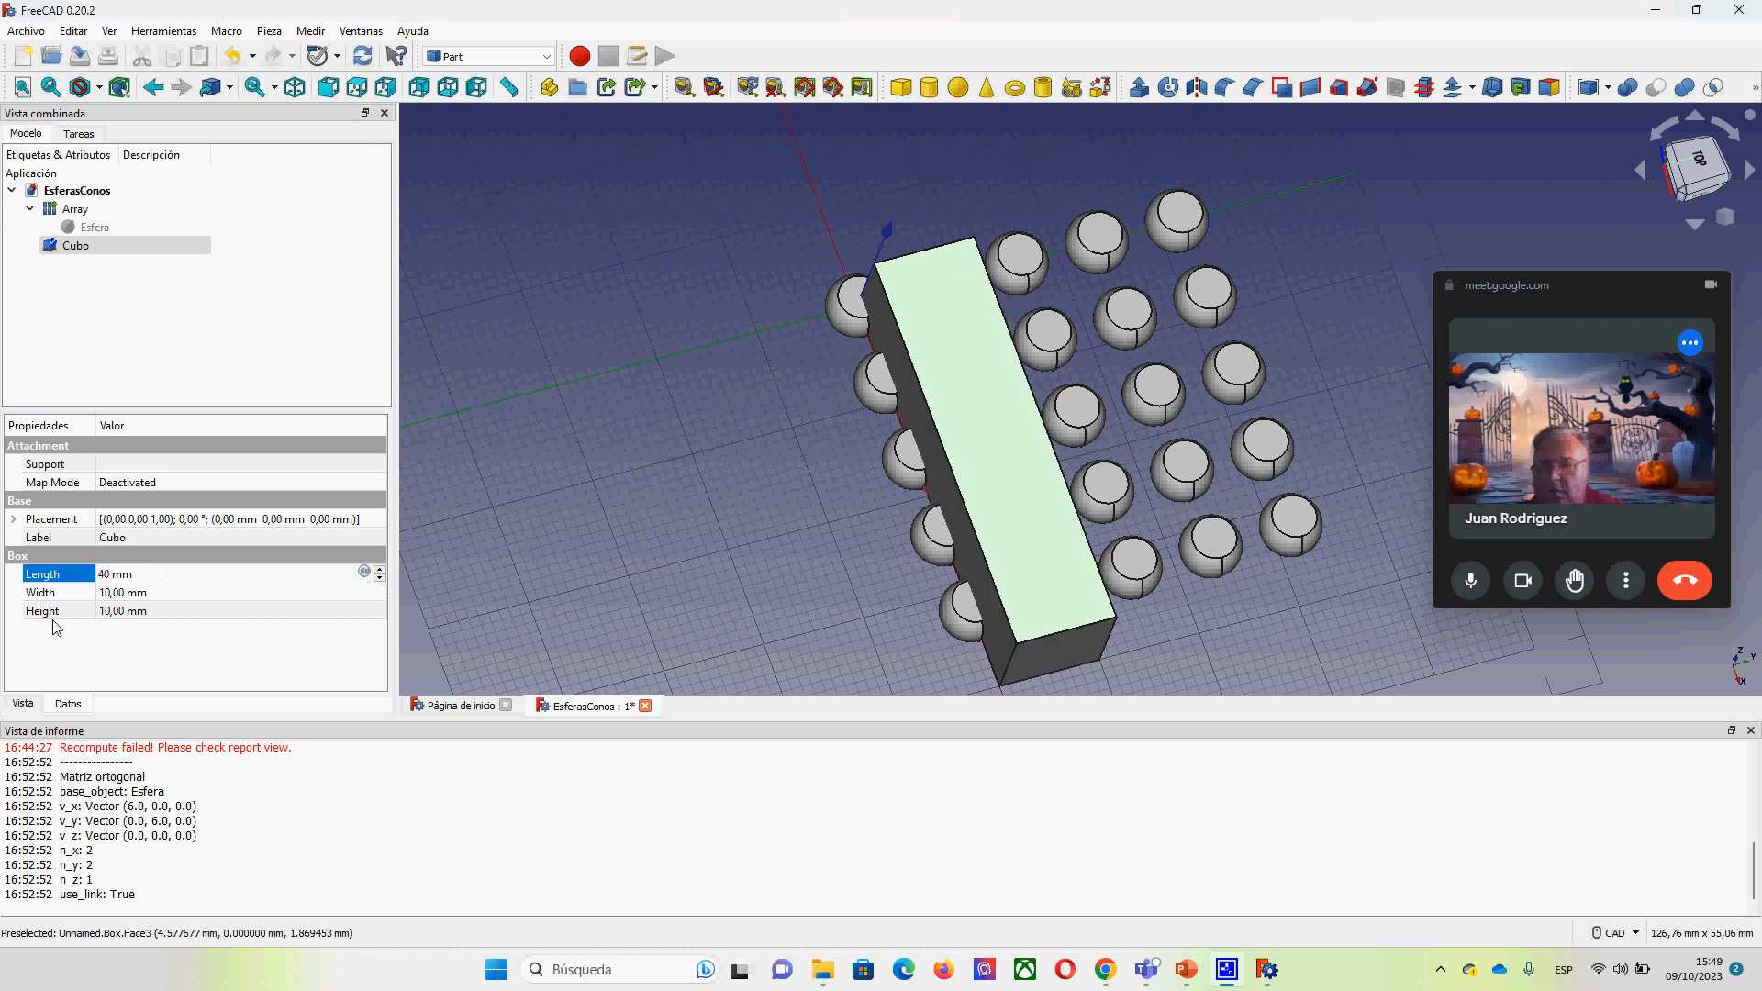
pyautogui.doubleClick(134, 592)
pyautogui.write('40')
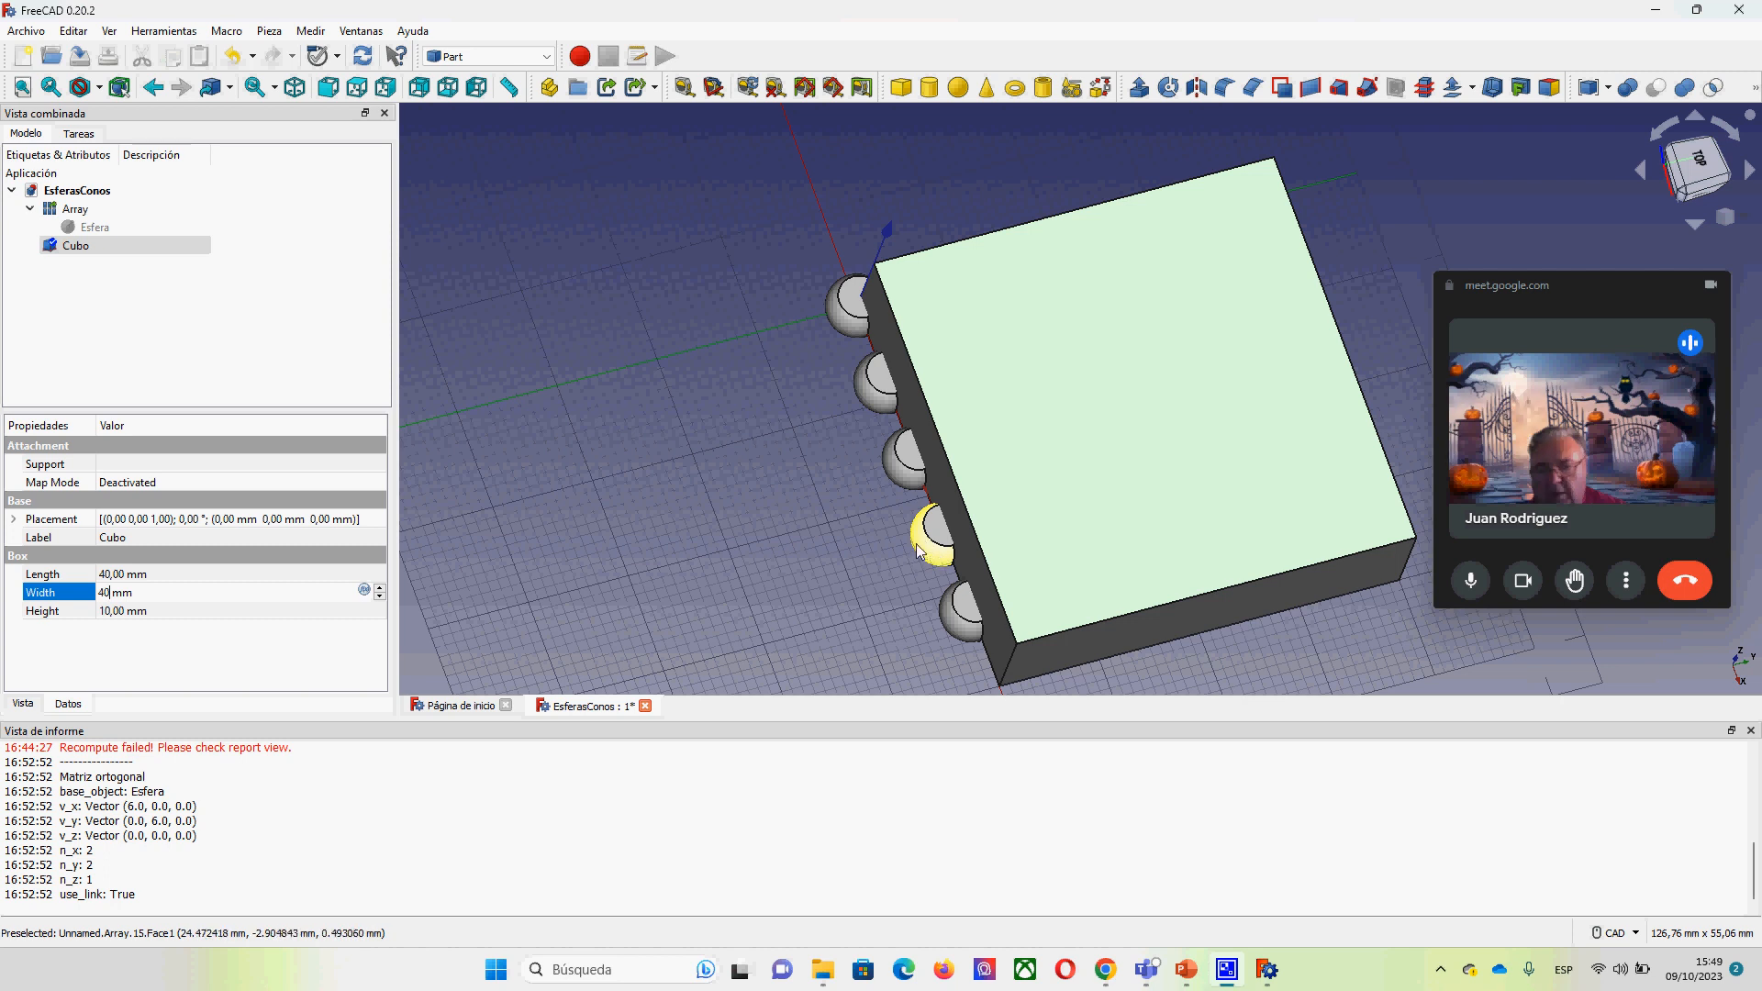
pyautogui.click(170, 612)
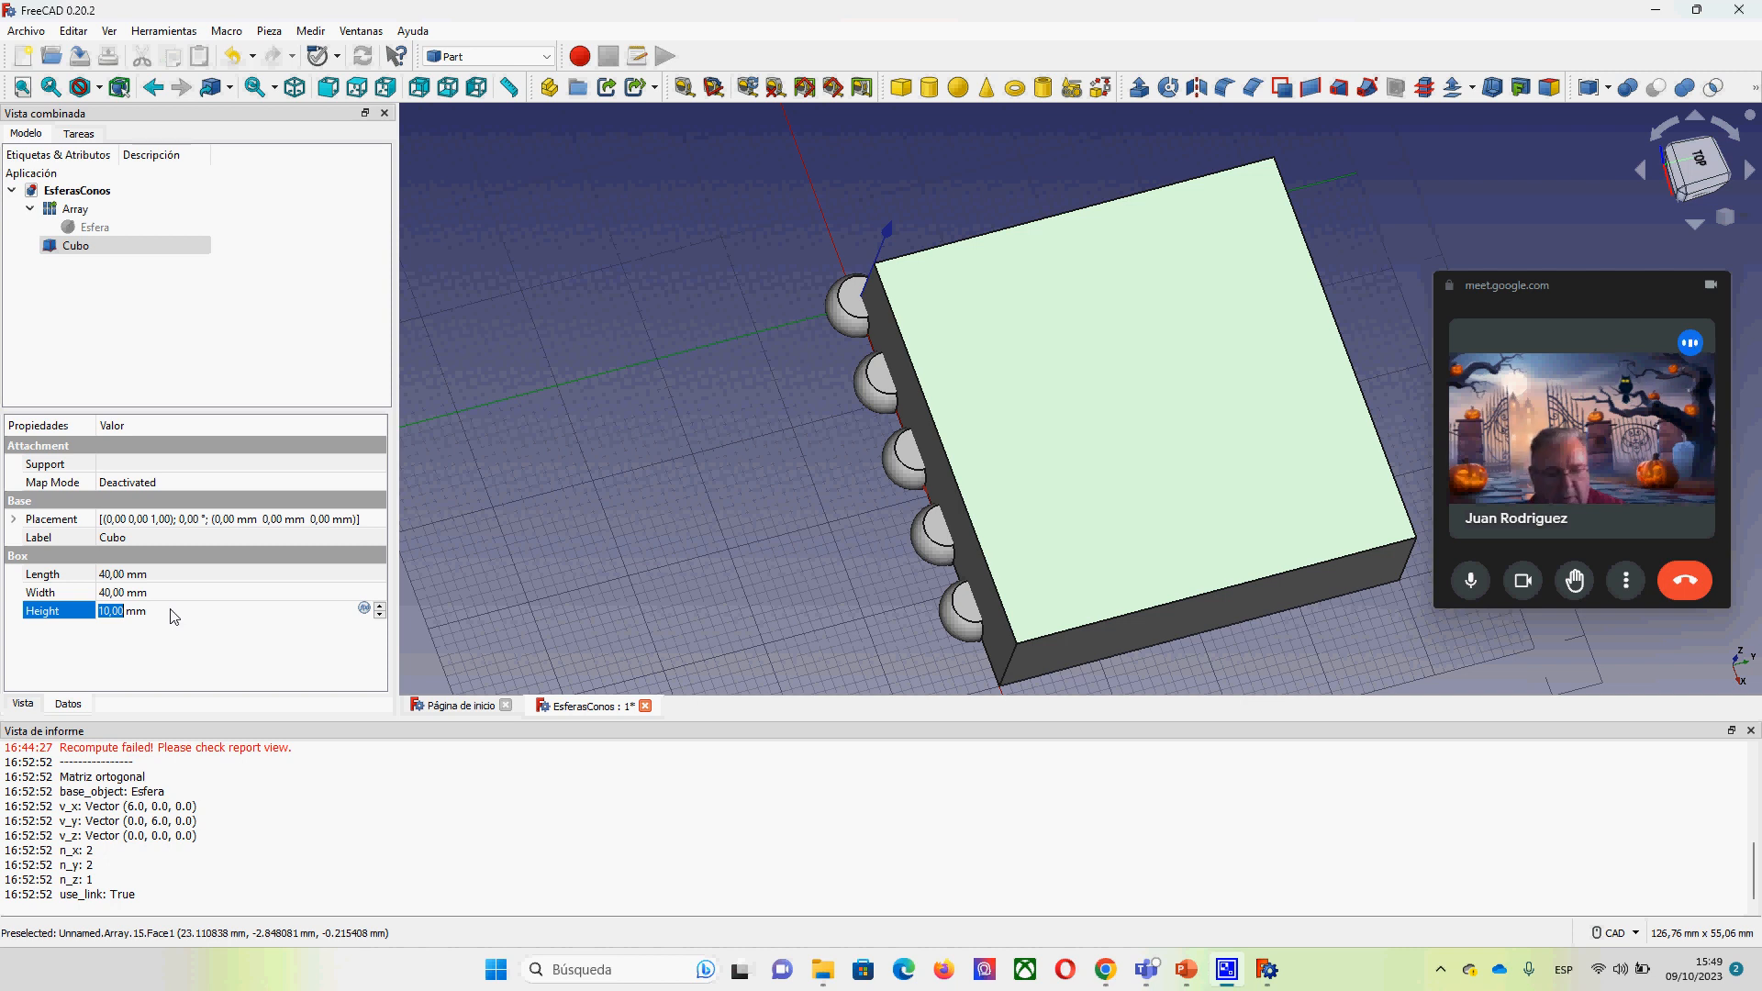
pyautogui.write('4')
pyautogui.press('Return')
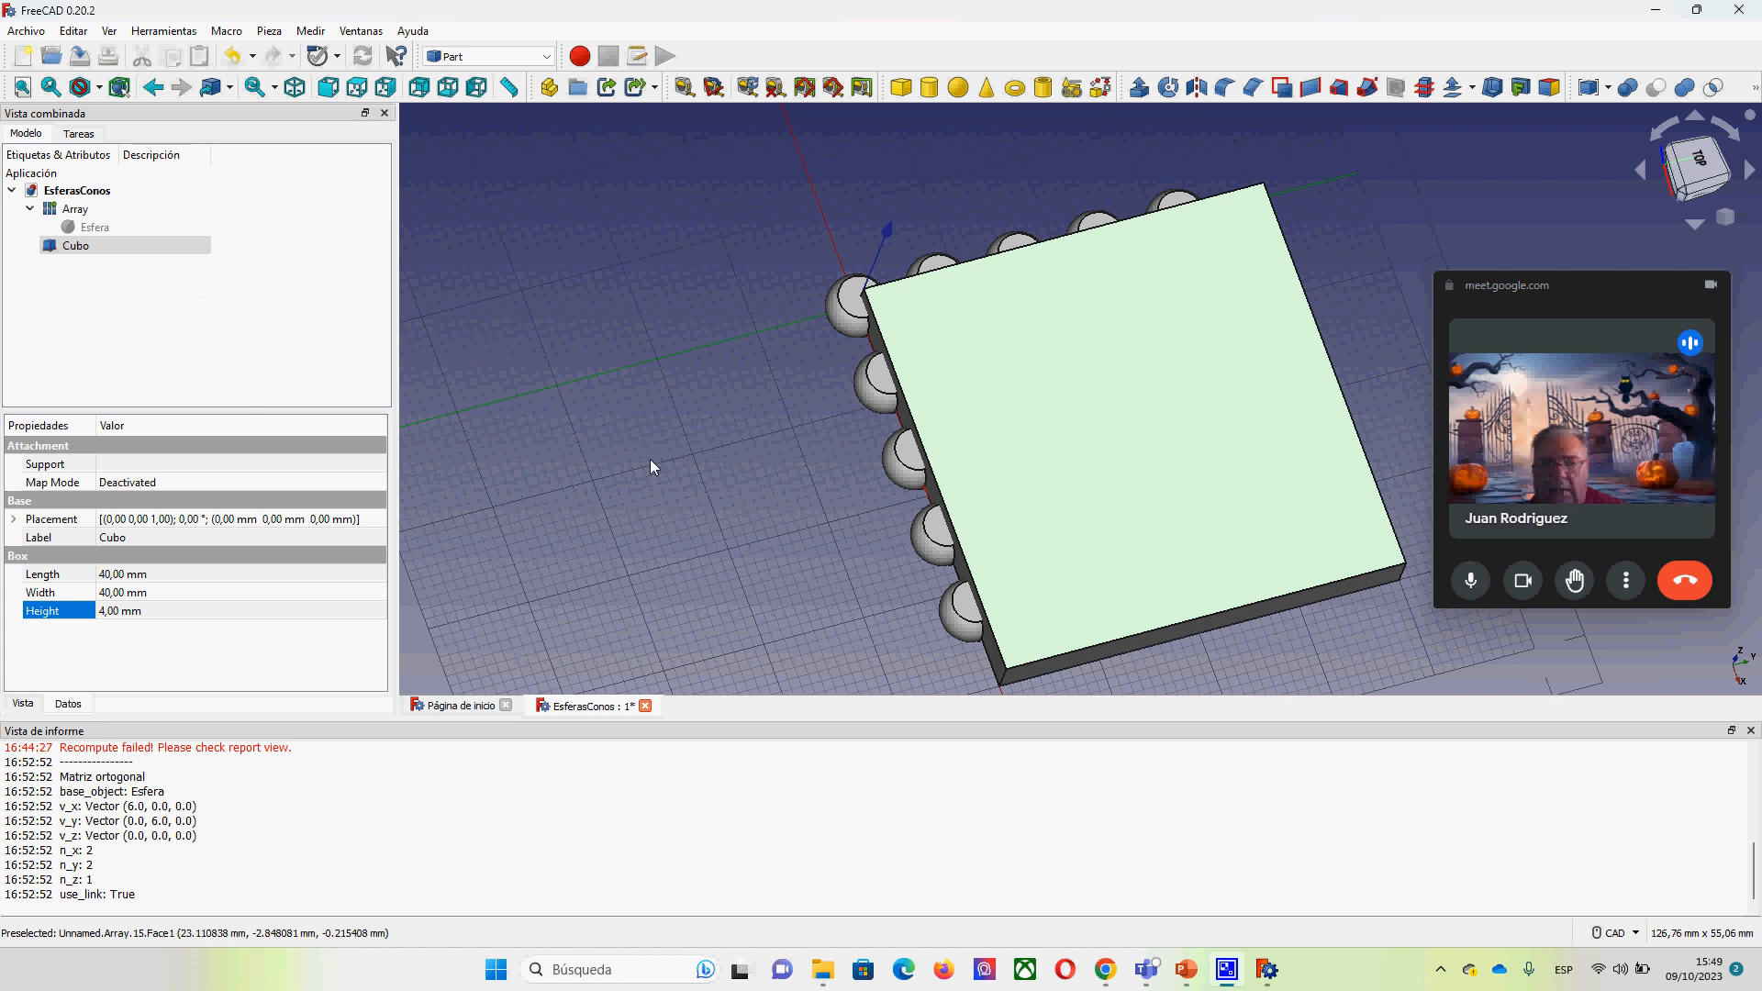
# Step: Open the placement of the 40 × 40 × 4 mm cube for editing
pyautogui.moveTo(1050, 579); pyautogui.dragTo(971, 451, button='middle')
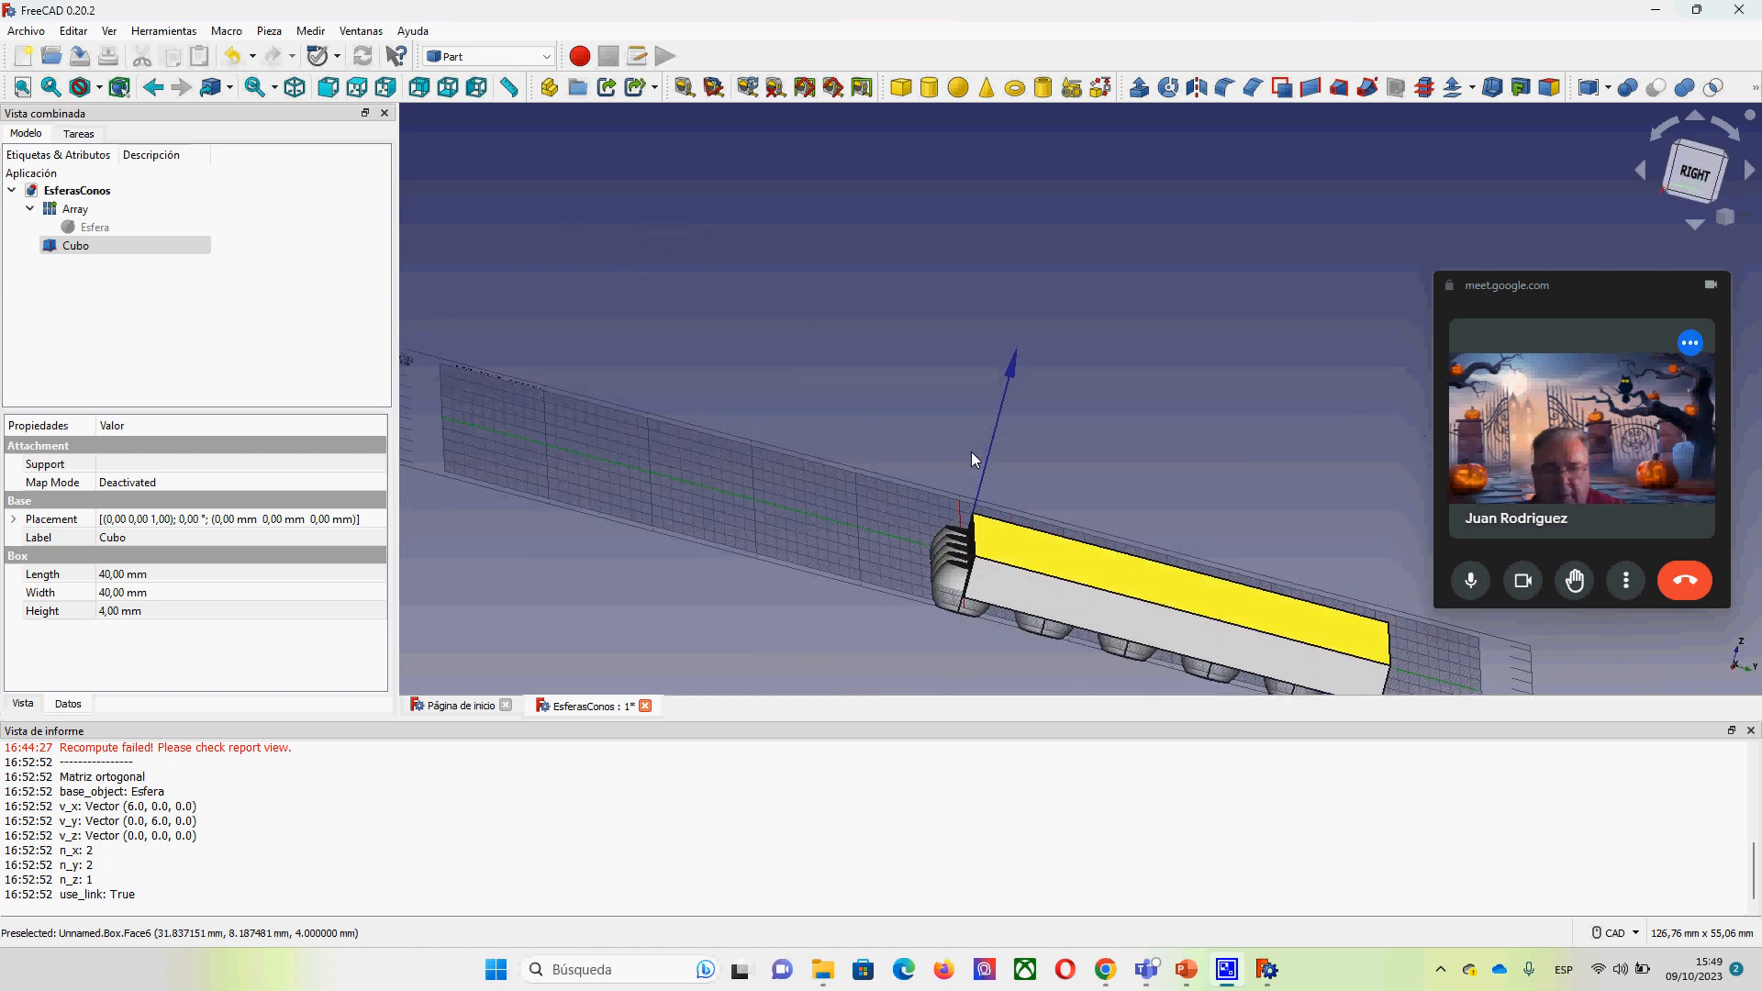
pyautogui.click(984, 533)
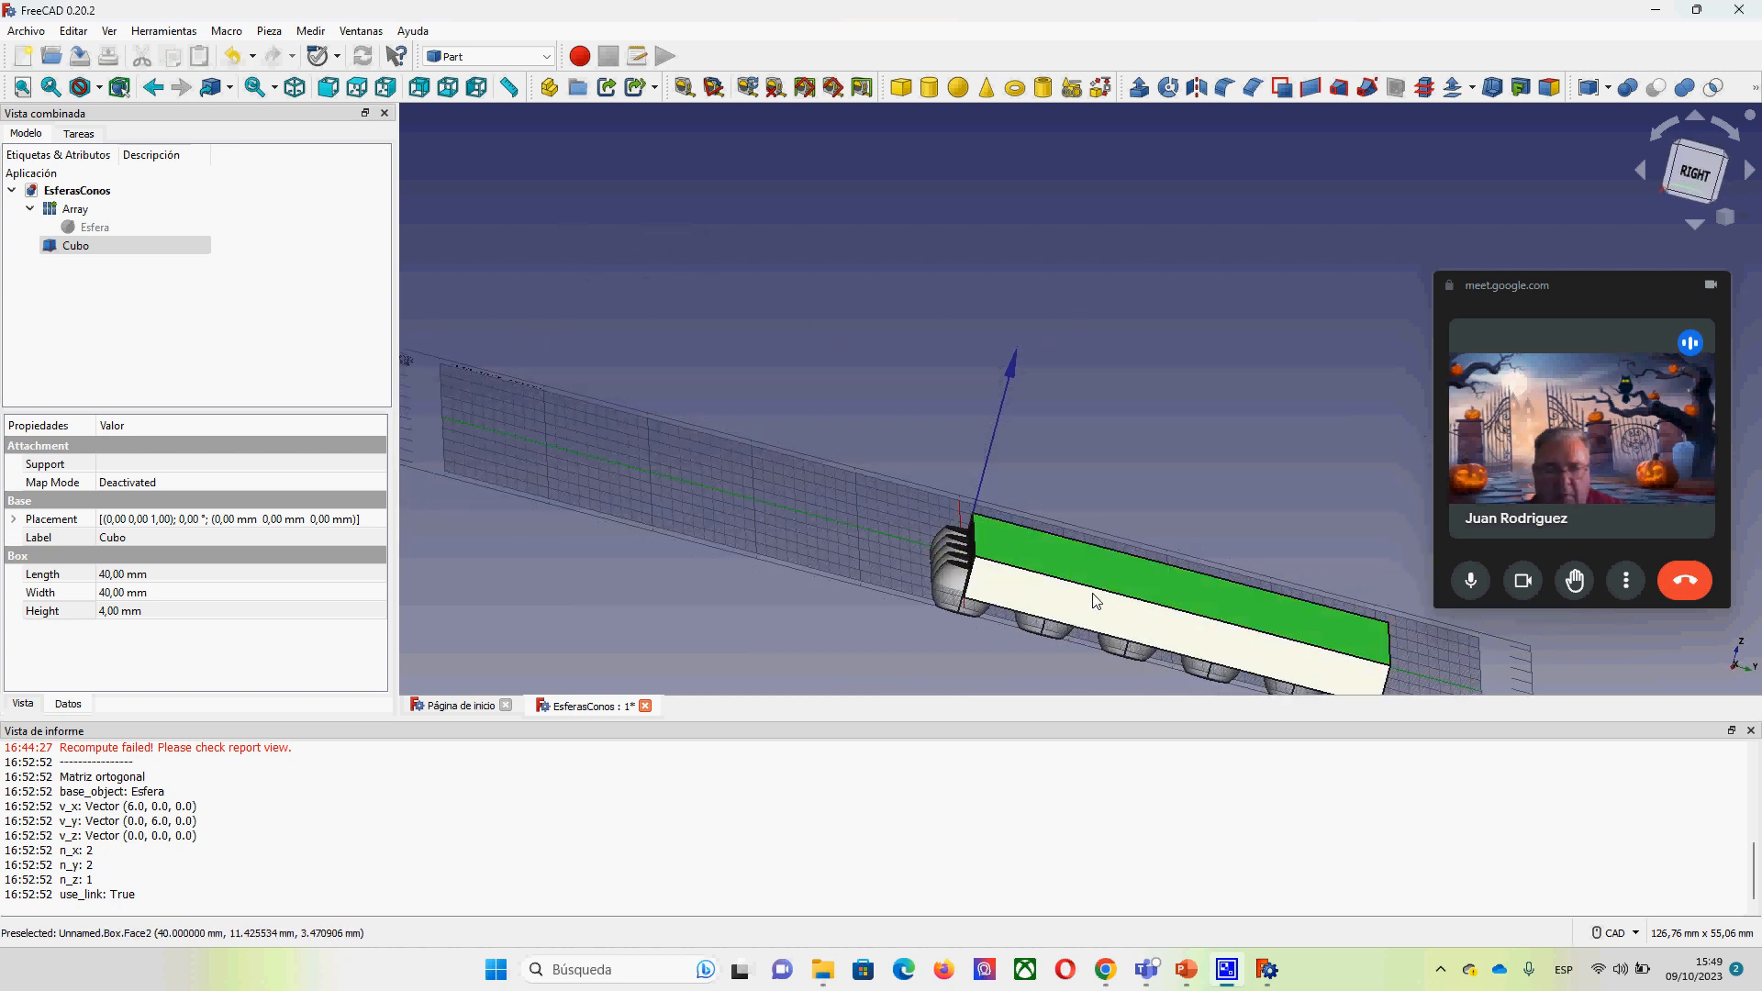
pyautogui.moveTo(1095, 600); pyautogui.dragTo(1244, 681, button='middle')
pyautogui.moveTo(1077, 585)
pyautogui.mouseDown(button='middle')
pyautogui.moveTo(1095, 601)
pyautogui.moveTo(1073, 608)
pyautogui.mouseUp(button='middle')
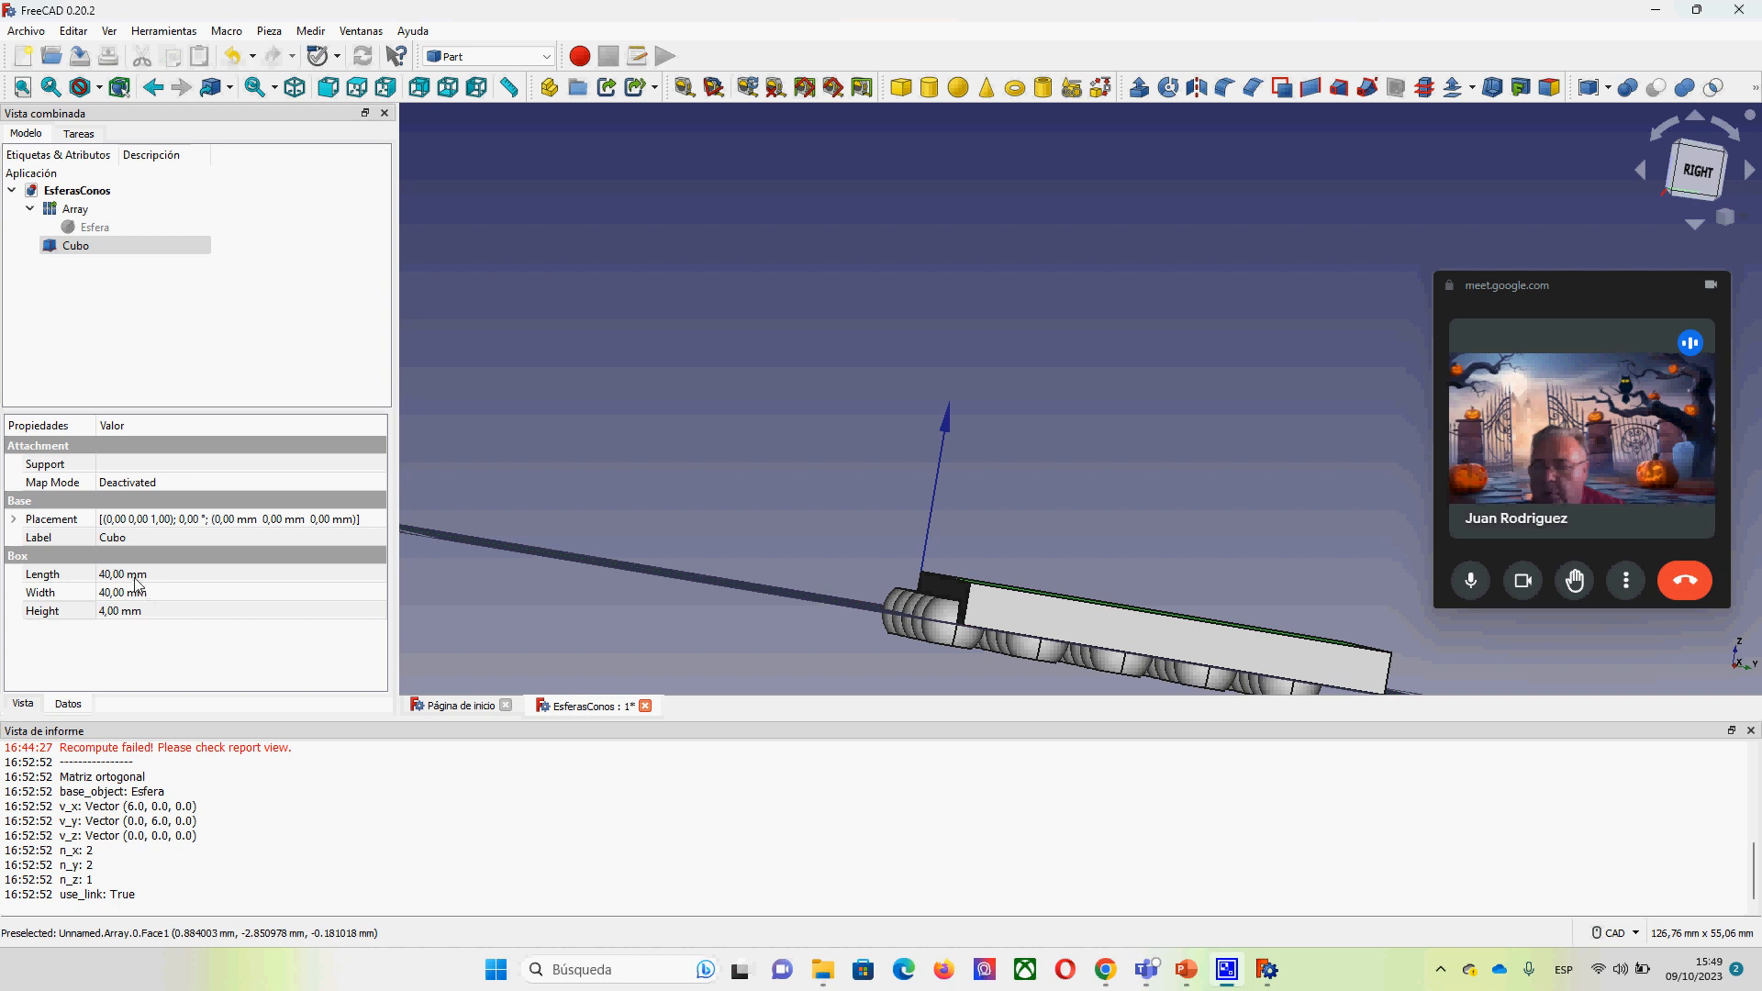
pyautogui.click(367, 519)
pyautogui.click(377, 520)
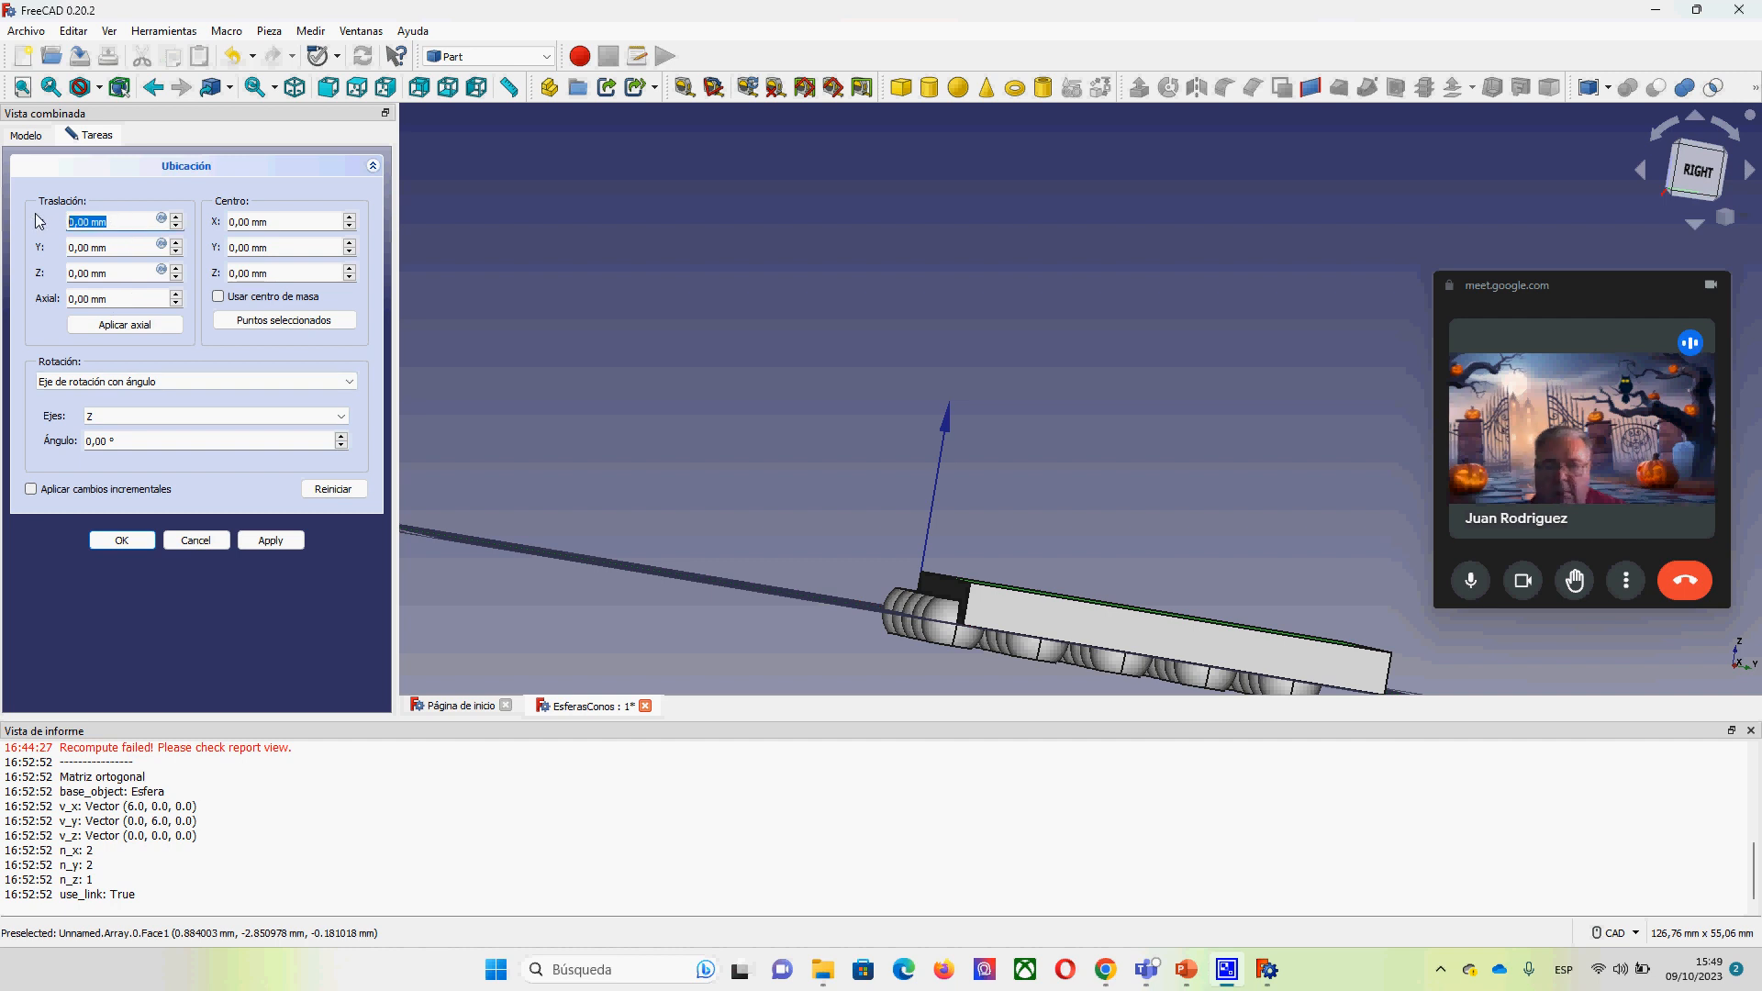
# Step: Try an X translation of -23 mm for the cube and reset it to 0 mm
pyautogui.click(176, 227)
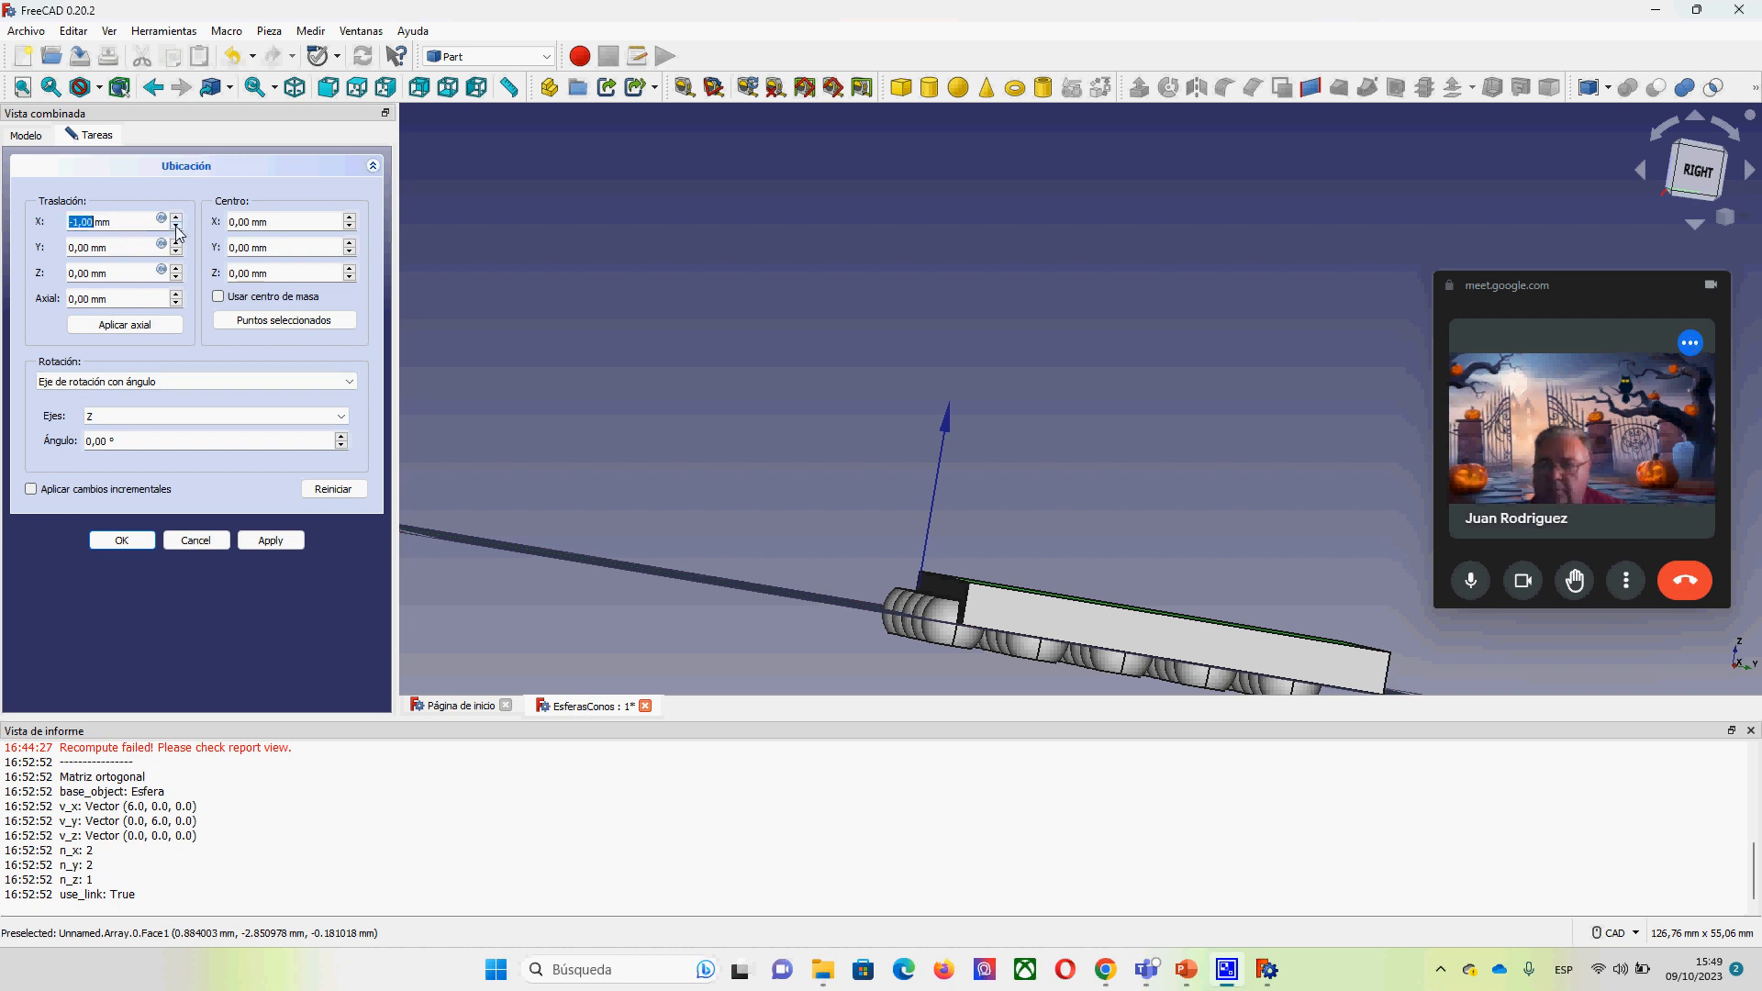
pyautogui.click(177, 226)
pyautogui.click(176, 226)
pyautogui.click(176, 226)
pyautogui.click(176, 227)
pyautogui.click(176, 226)
pyautogui.click(176, 227)
pyautogui.click(176, 227)
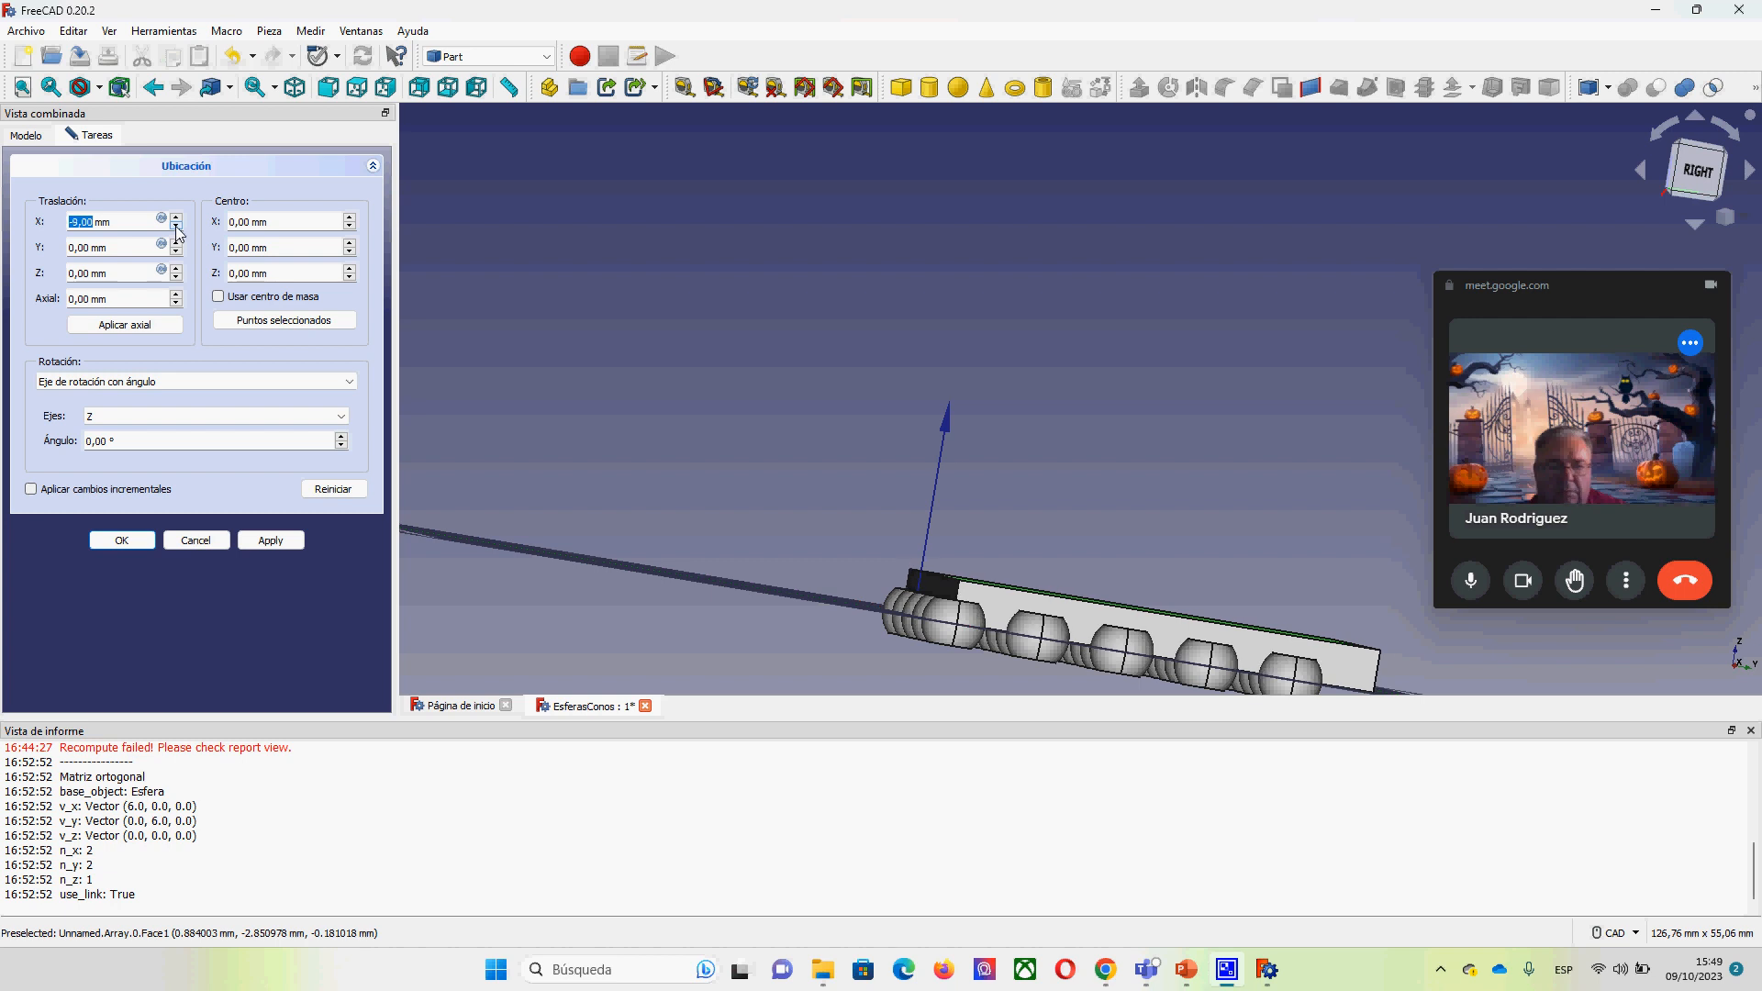
pyautogui.click(176, 227)
pyautogui.click(176, 227)
pyautogui.click(176, 226)
pyautogui.click(177, 226)
pyautogui.click(177, 227)
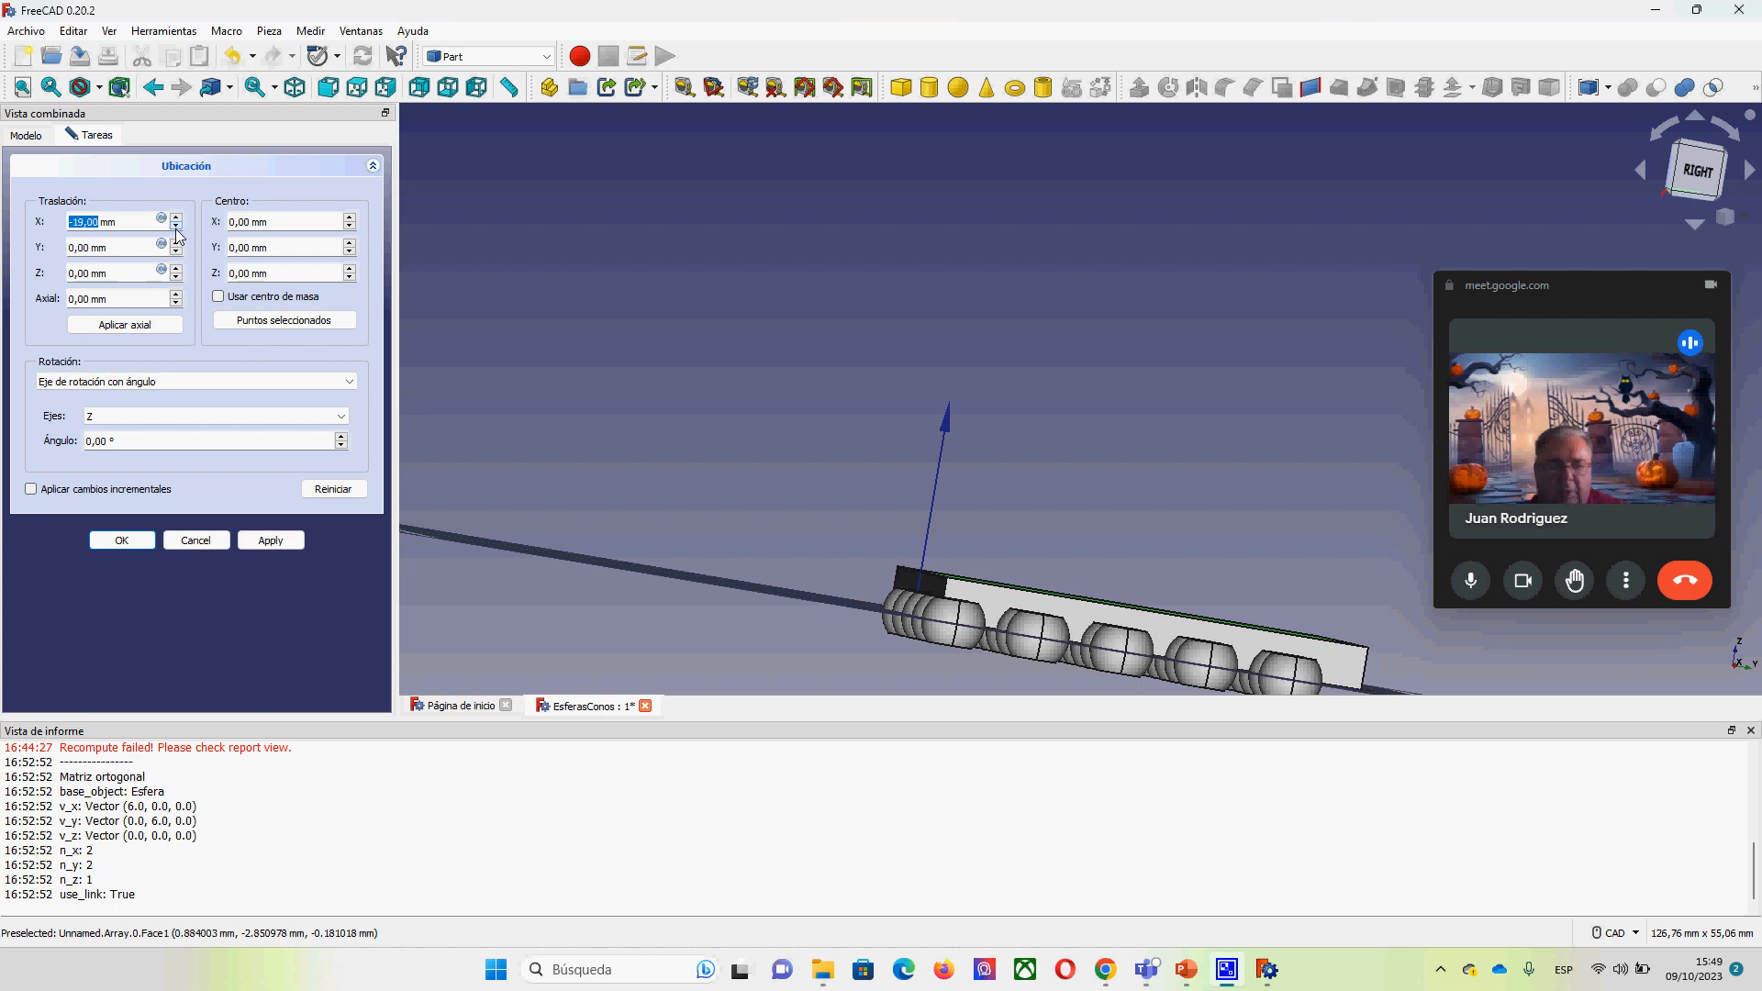
pyautogui.moveTo(1138, 633); pyautogui.dragTo(377, 398, button='middle')
pyautogui.click(177, 226)
pyautogui.click(177, 225)
pyautogui.click(177, 226)
pyautogui.click(178, 226)
pyautogui.moveTo(590, 459); pyautogui.dragTo(635, 474, button='middle')
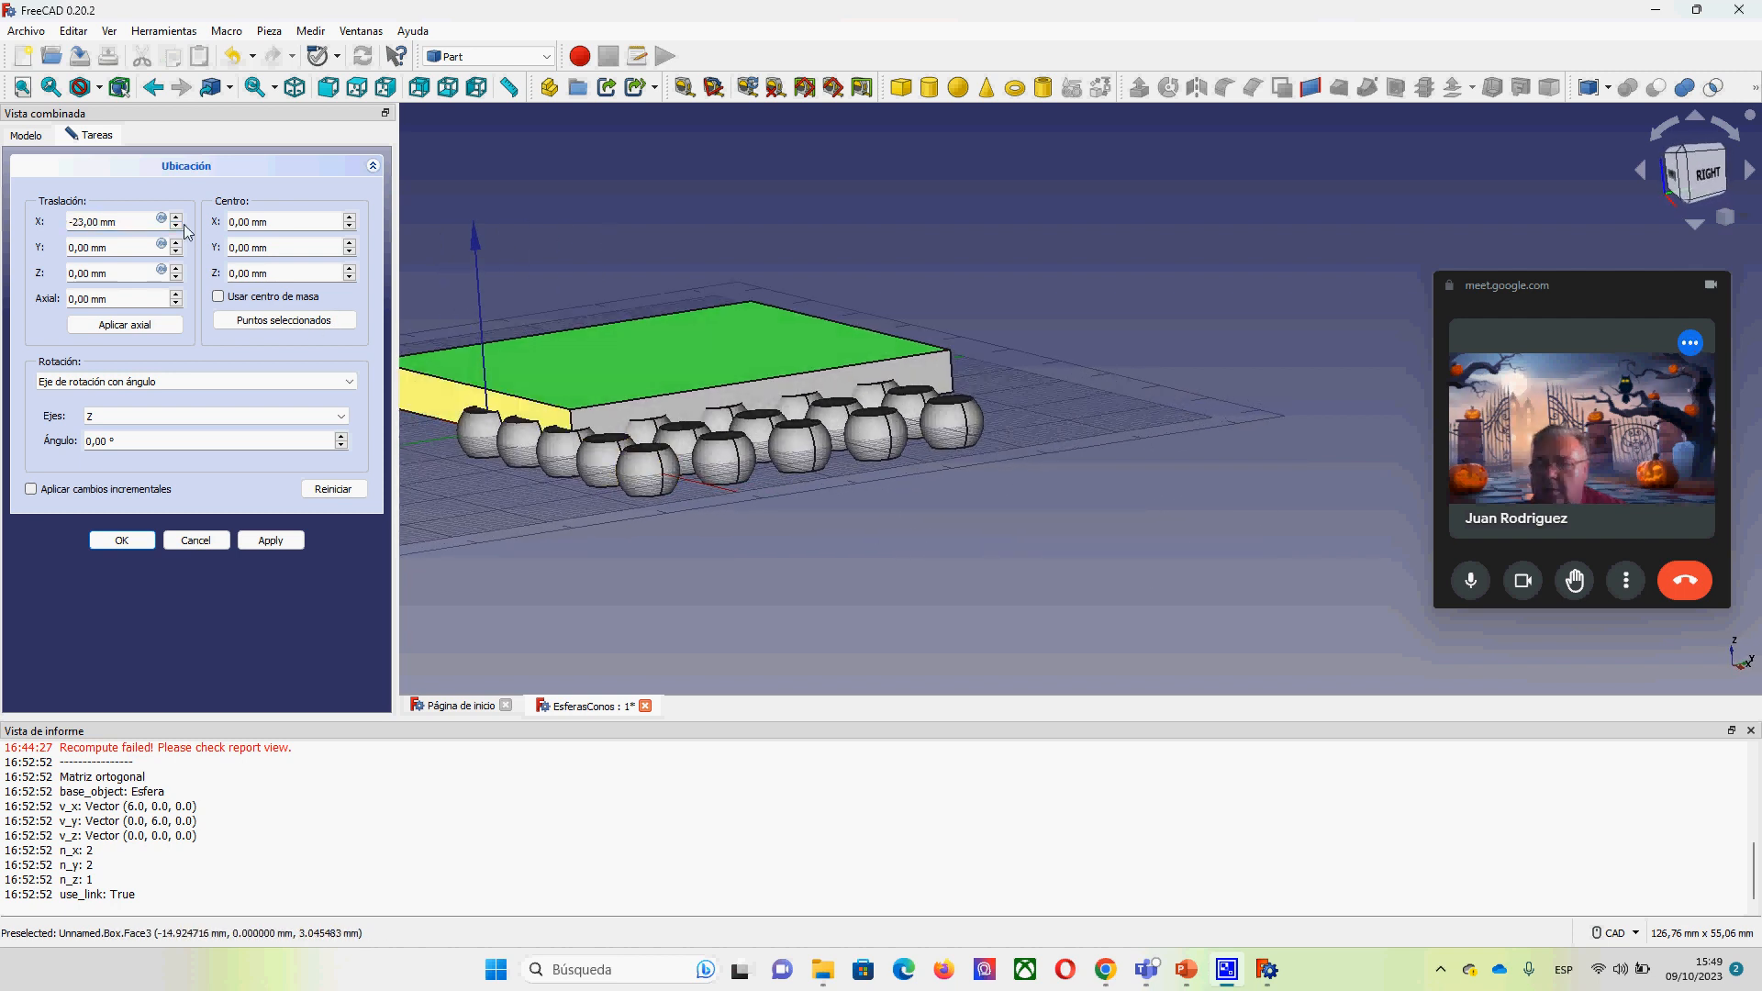
pyautogui.moveTo(137, 226); pyautogui.dragTo(59, 227)
pyautogui.write('0')
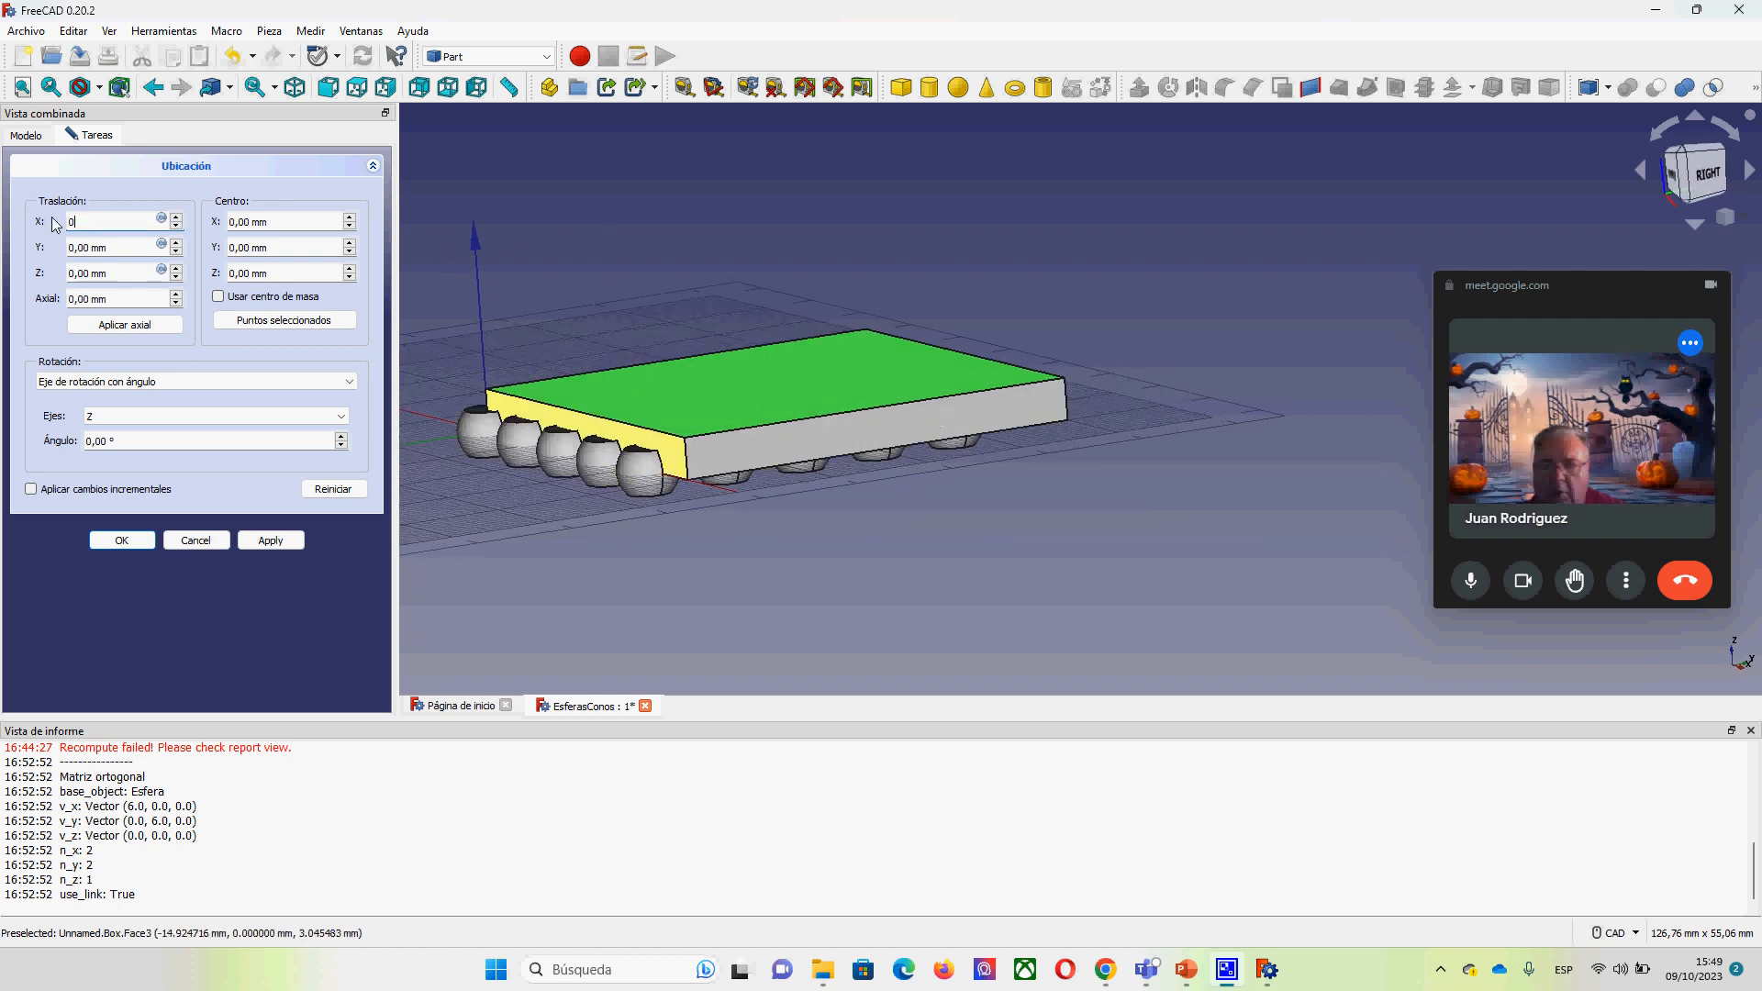
# Step: Set the cube's X translation to -4 mm to centre it over the sphere array in that direction
pyautogui.moveTo(551, 468); pyautogui.dragTo(900, 559, button='middle')
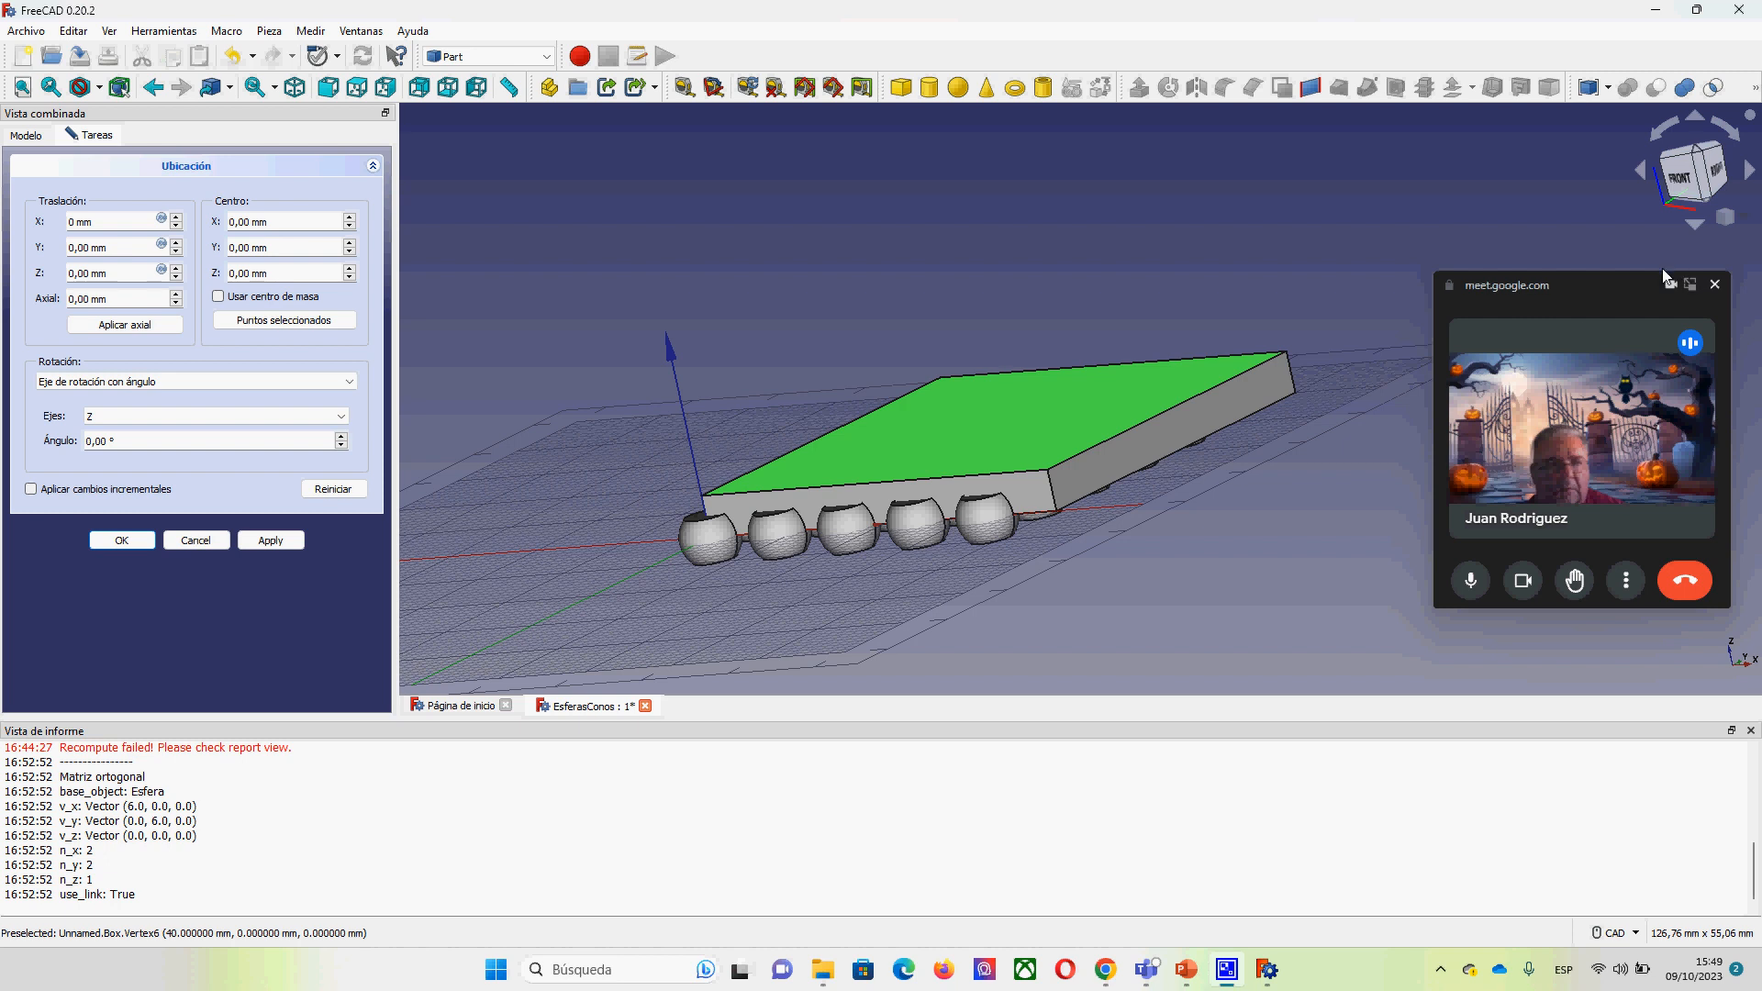
pyautogui.click(1679, 177)
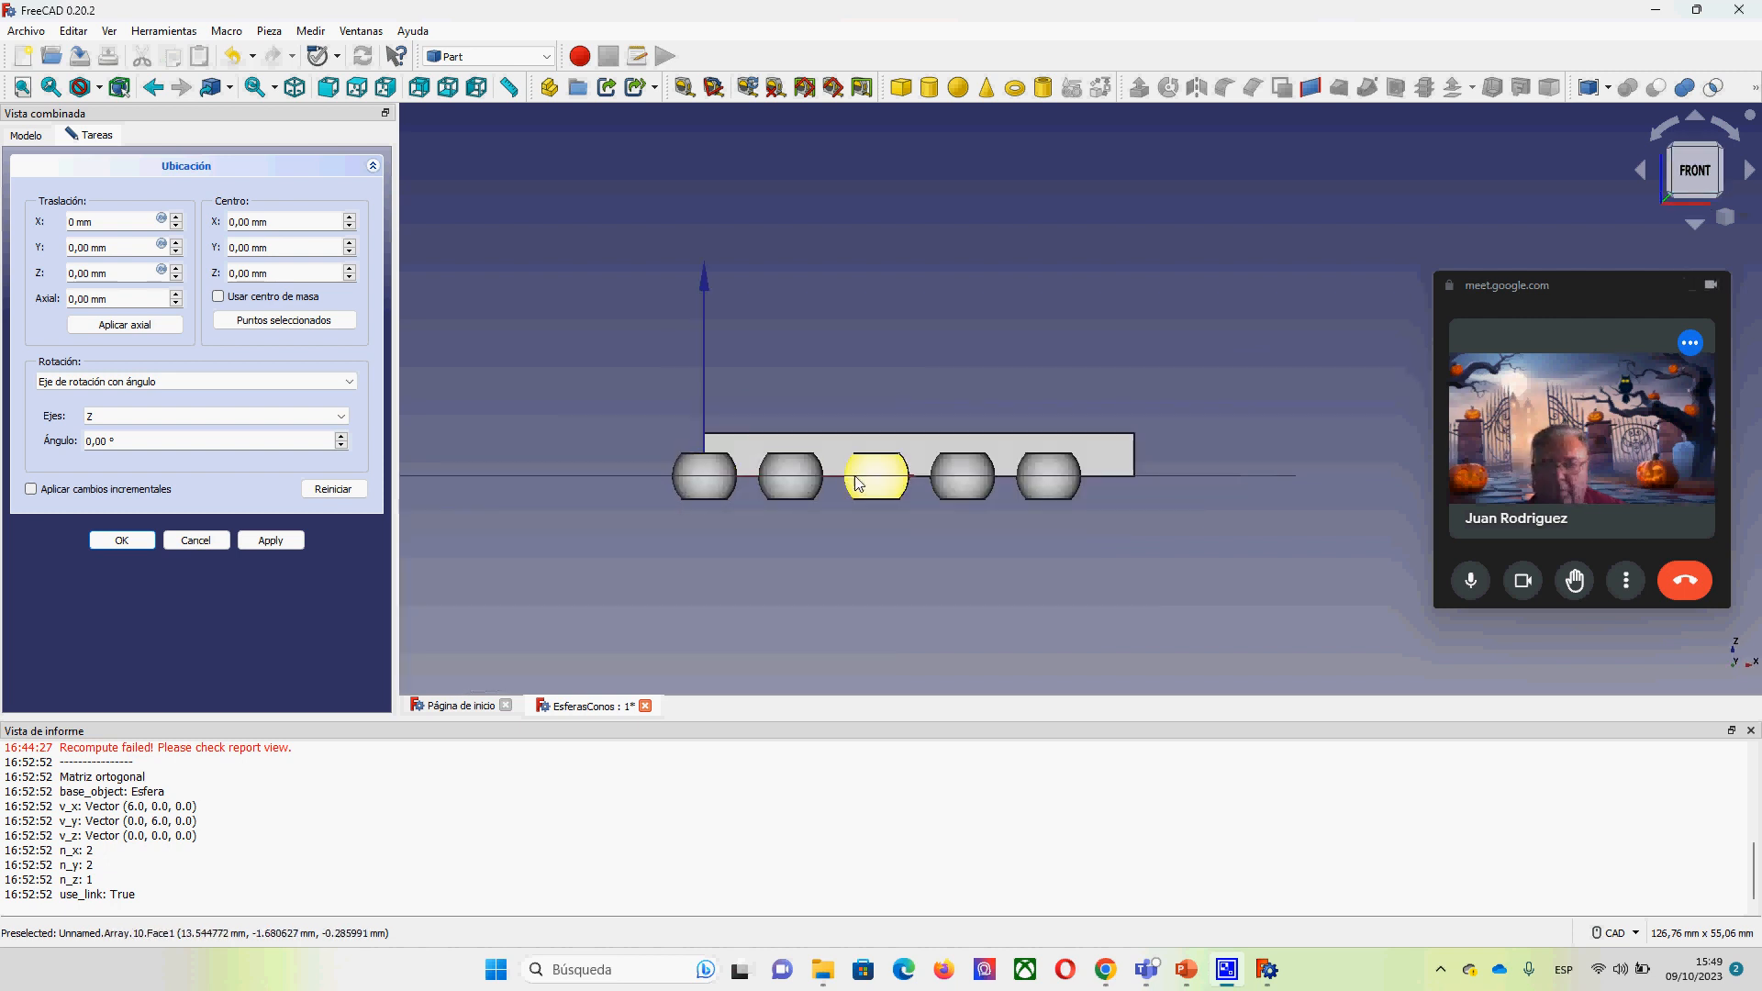
pyautogui.click(176, 218)
pyautogui.click(177, 219)
pyautogui.click(176, 227)
pyautogui.click(176, 228)
pyautogui.click(177, 227)
pyautogui.click(177, 228)
pyautogui.click(176, 228)
pyautogui.click(177, 227)
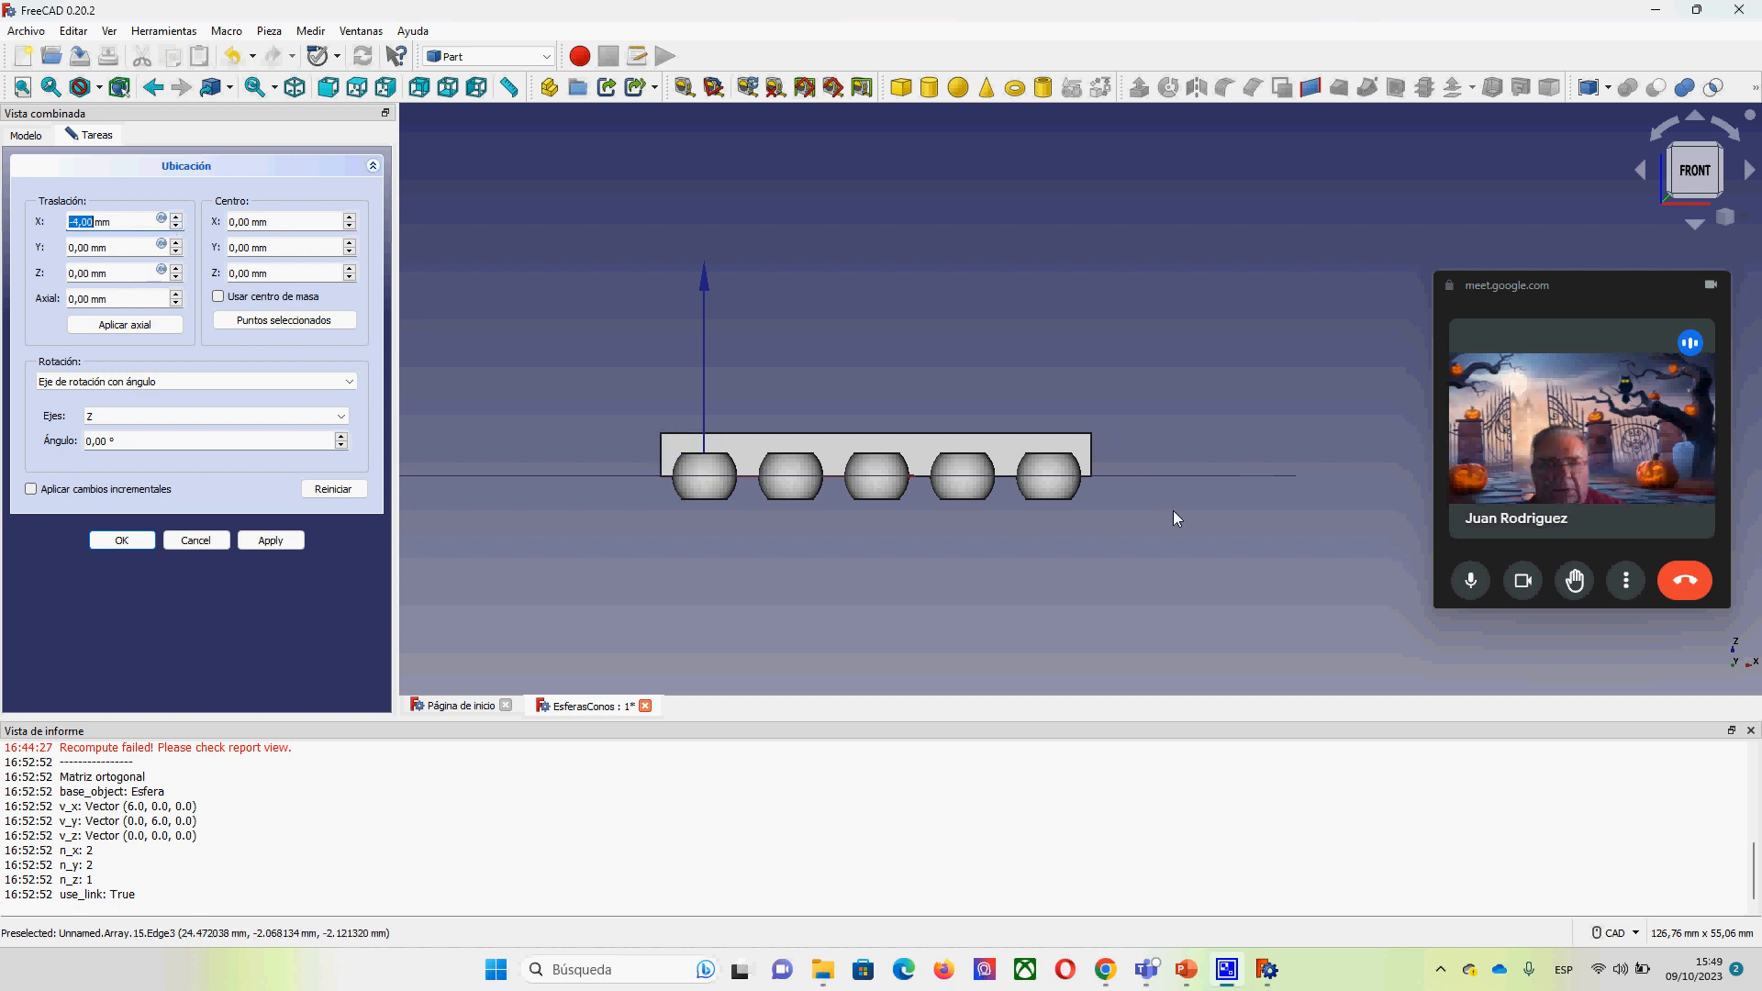
# Step: Set the cube's Y translation to -4 mm and accept the placement
pyautogui.click(1640, 171)
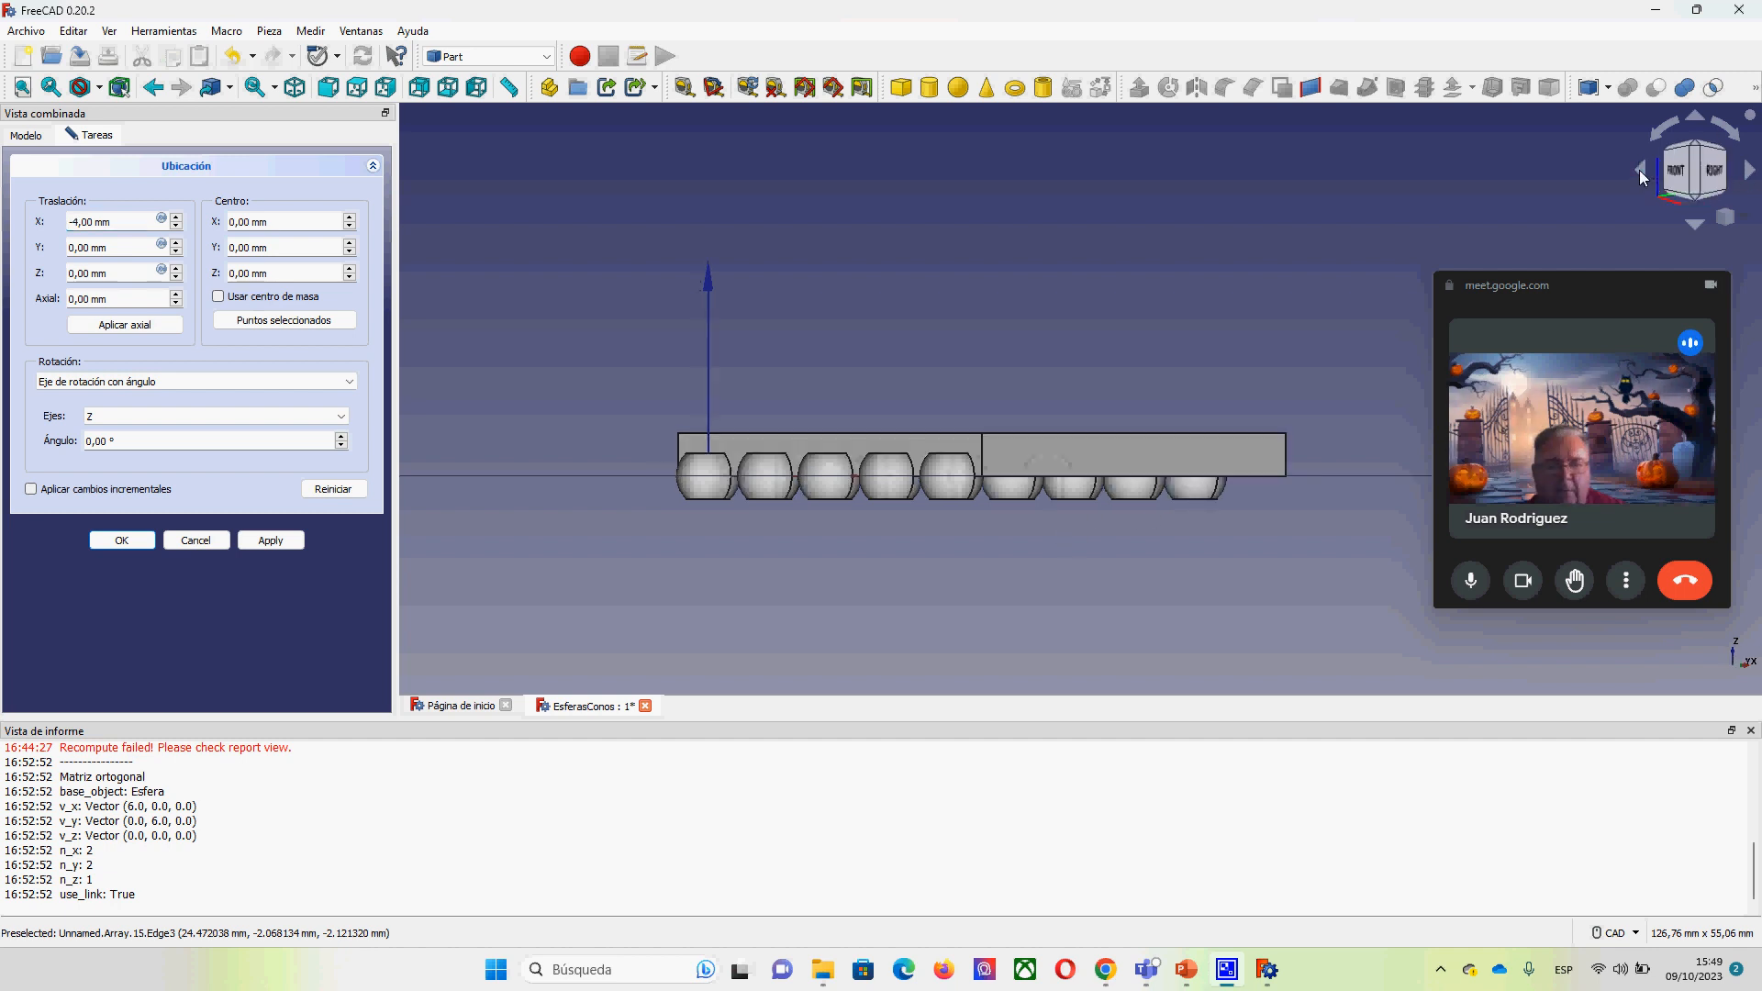
pyautogui.click(1642, 168)
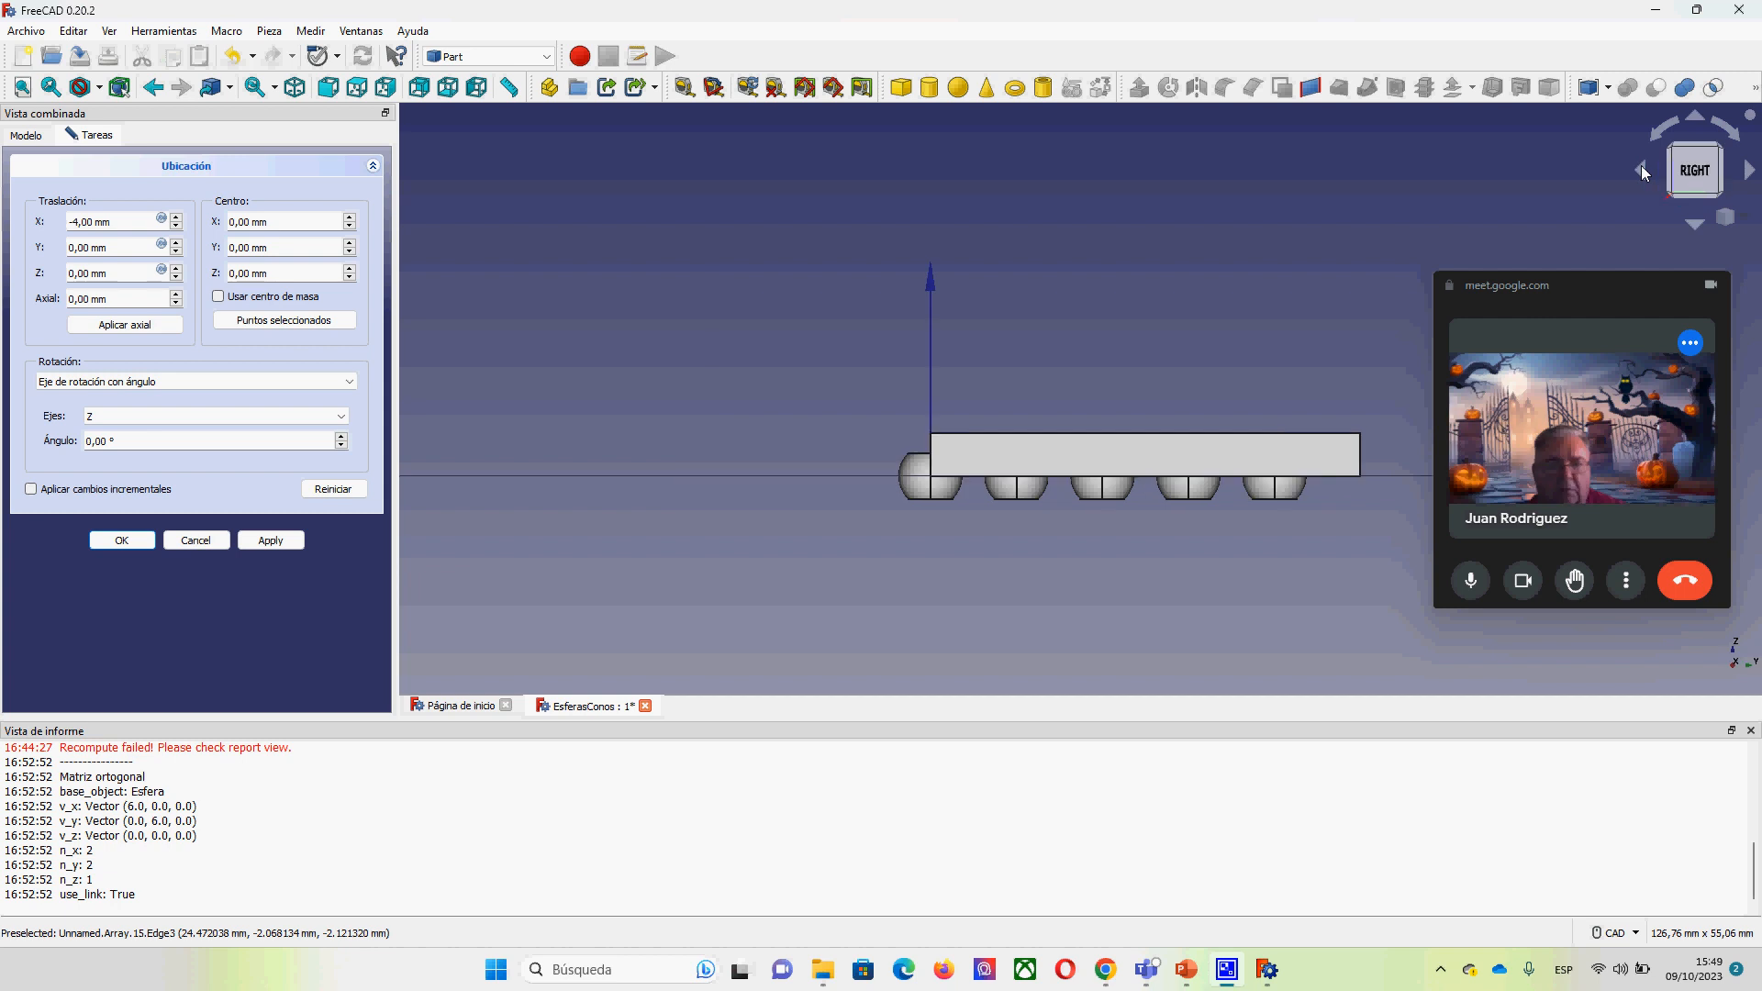
pyautogui.click(178, 251)
pyautogui.click(178, 252)
pyautogui.click(178, 251)
pyautogui.click(178, 251)
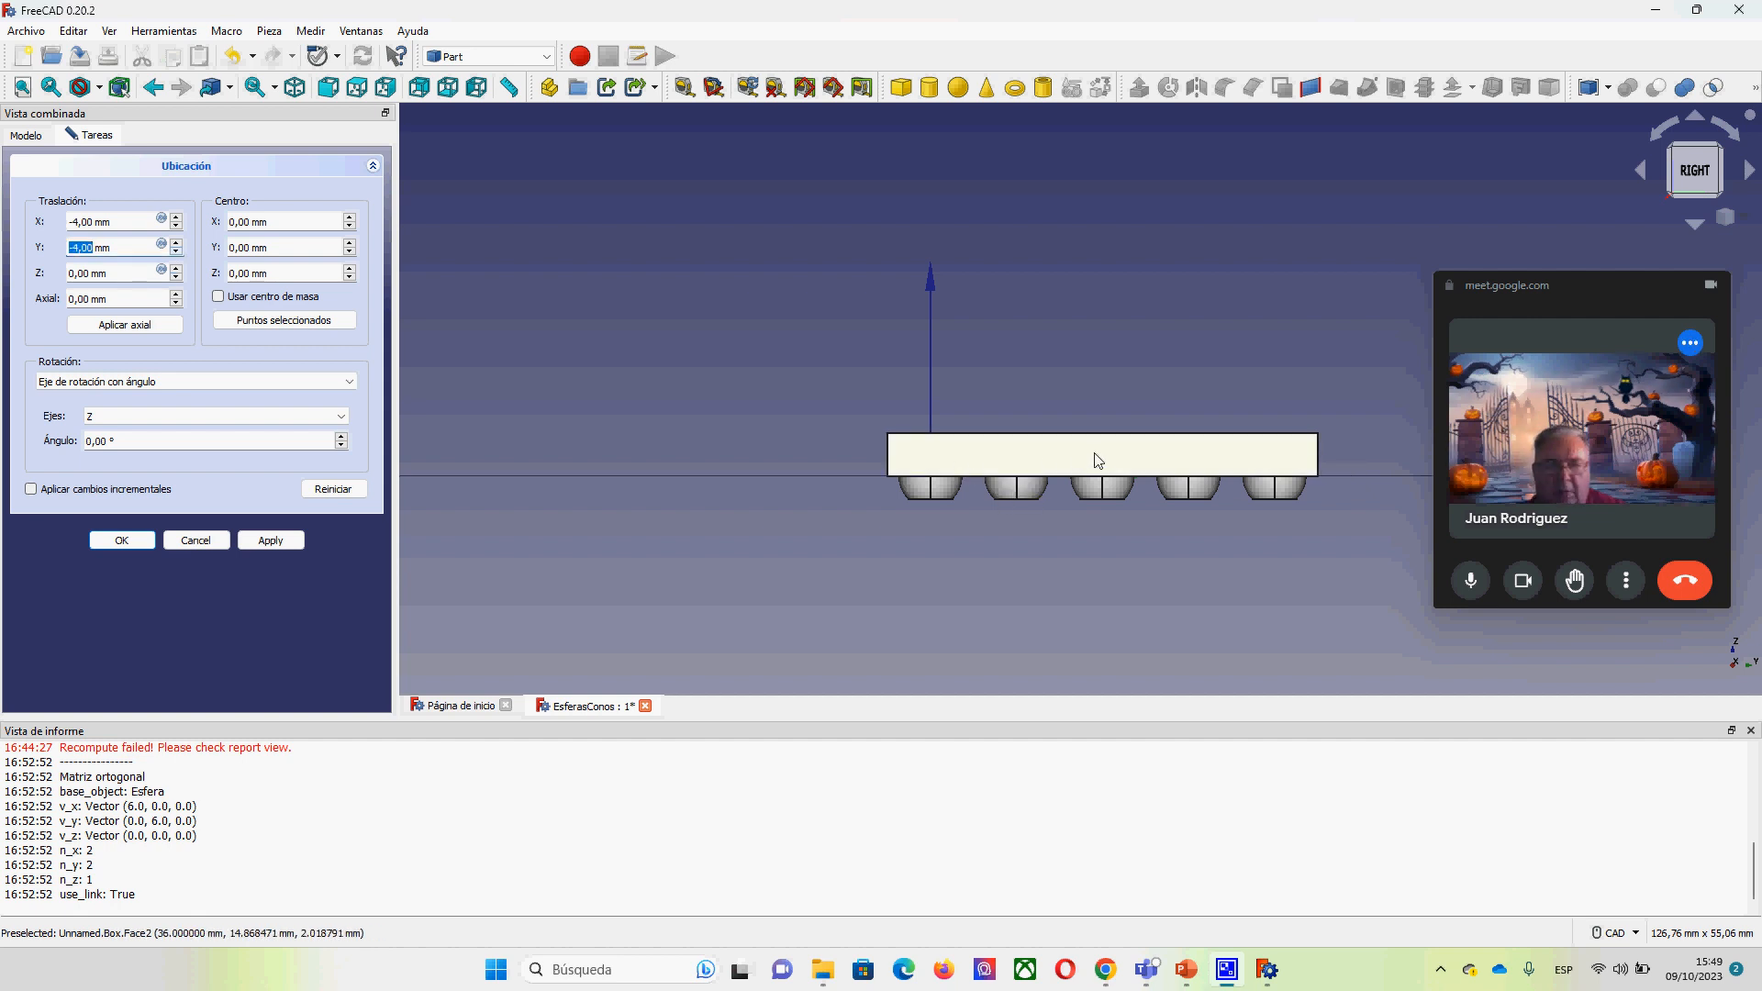
pyautogui.moveTo(1097, 468)
pyautogui.mouseDown(button='middle')
pyautogui.moveTo(1061, 542)
pyautogui.moveTo(1098, 379)
pyautogui.moveTo(1081, 500)
pyautogui.moveTo(1171, 481)
pyautogui.moveTo(1096, 479)
pyautogui.mouseUp(button='middle')
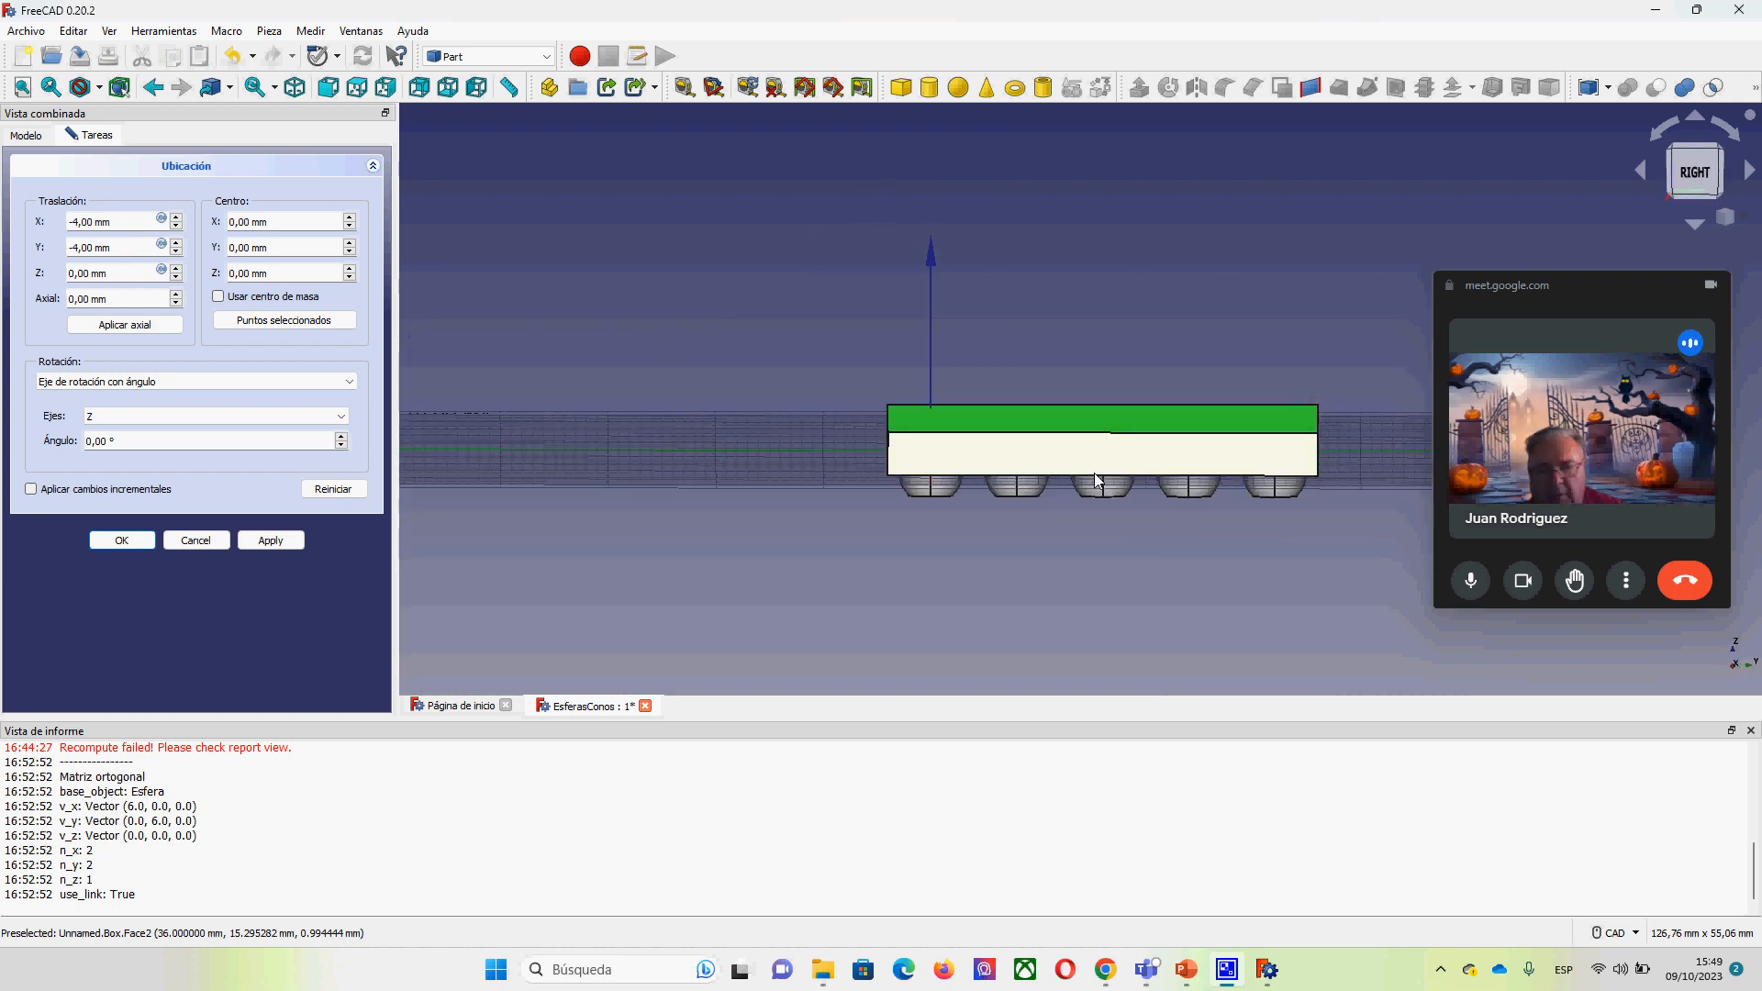
pyautogui.click(147, 541)
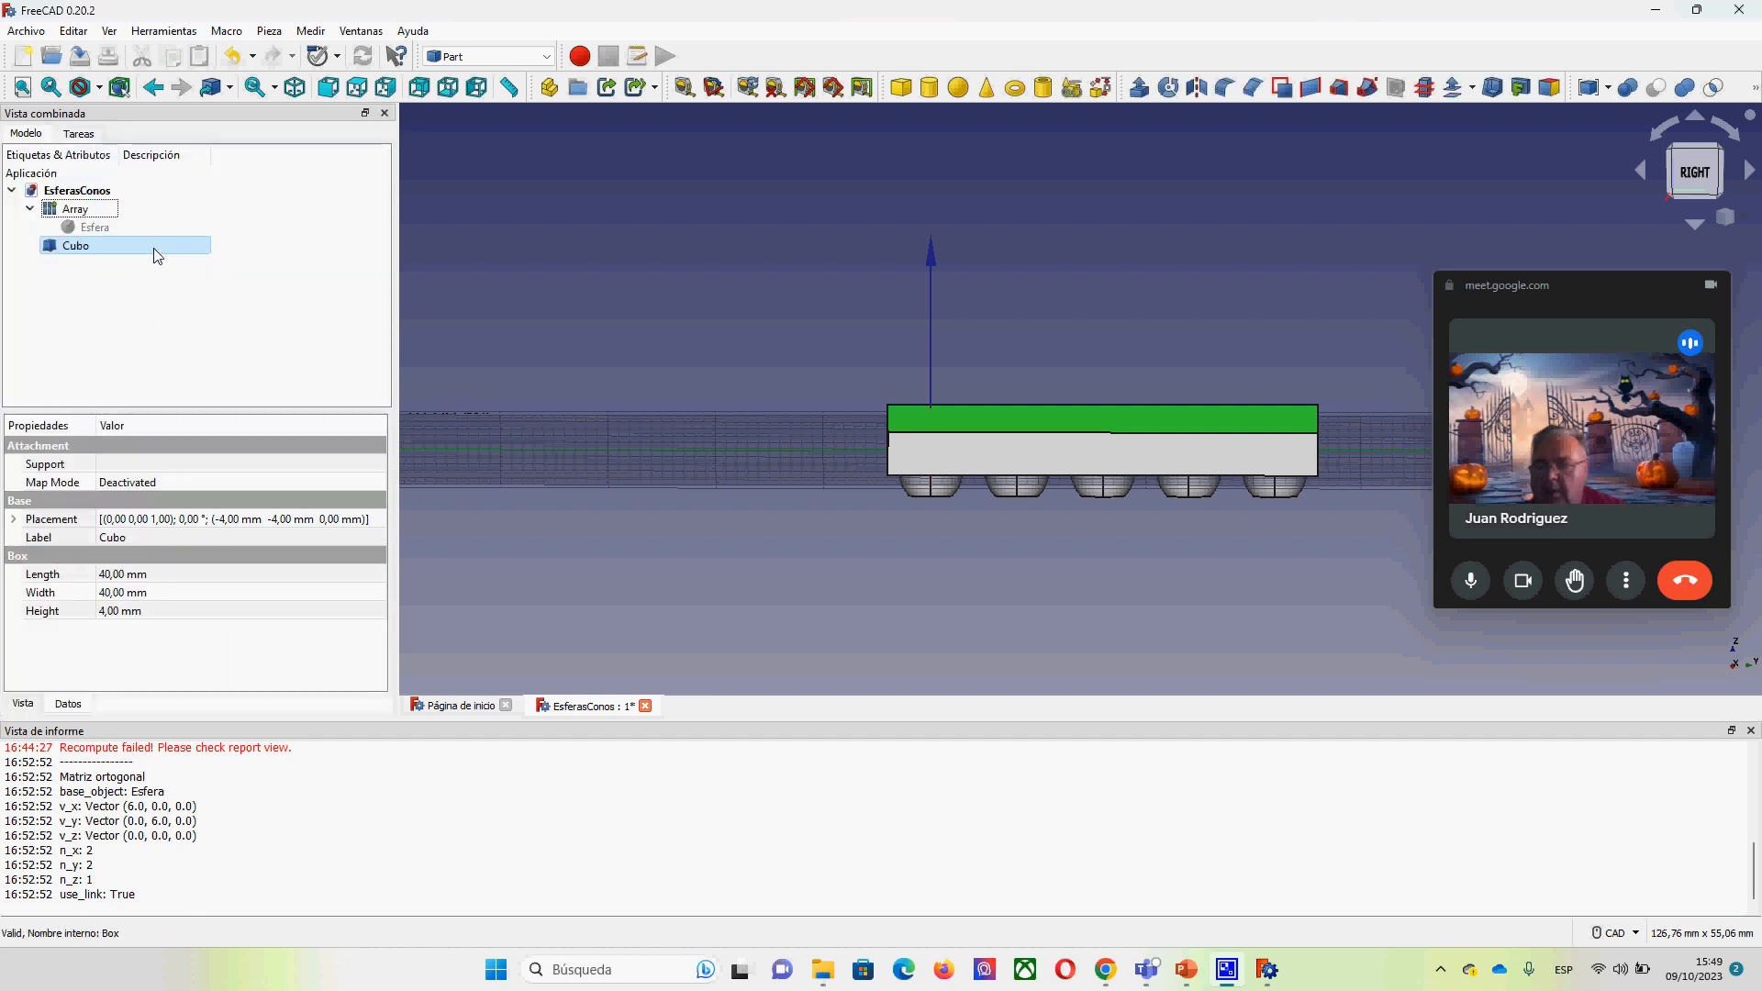
# Step: Raise the sphere array by setting its placement's Z translation to 3 mm
pyautogui.click(74, 209)
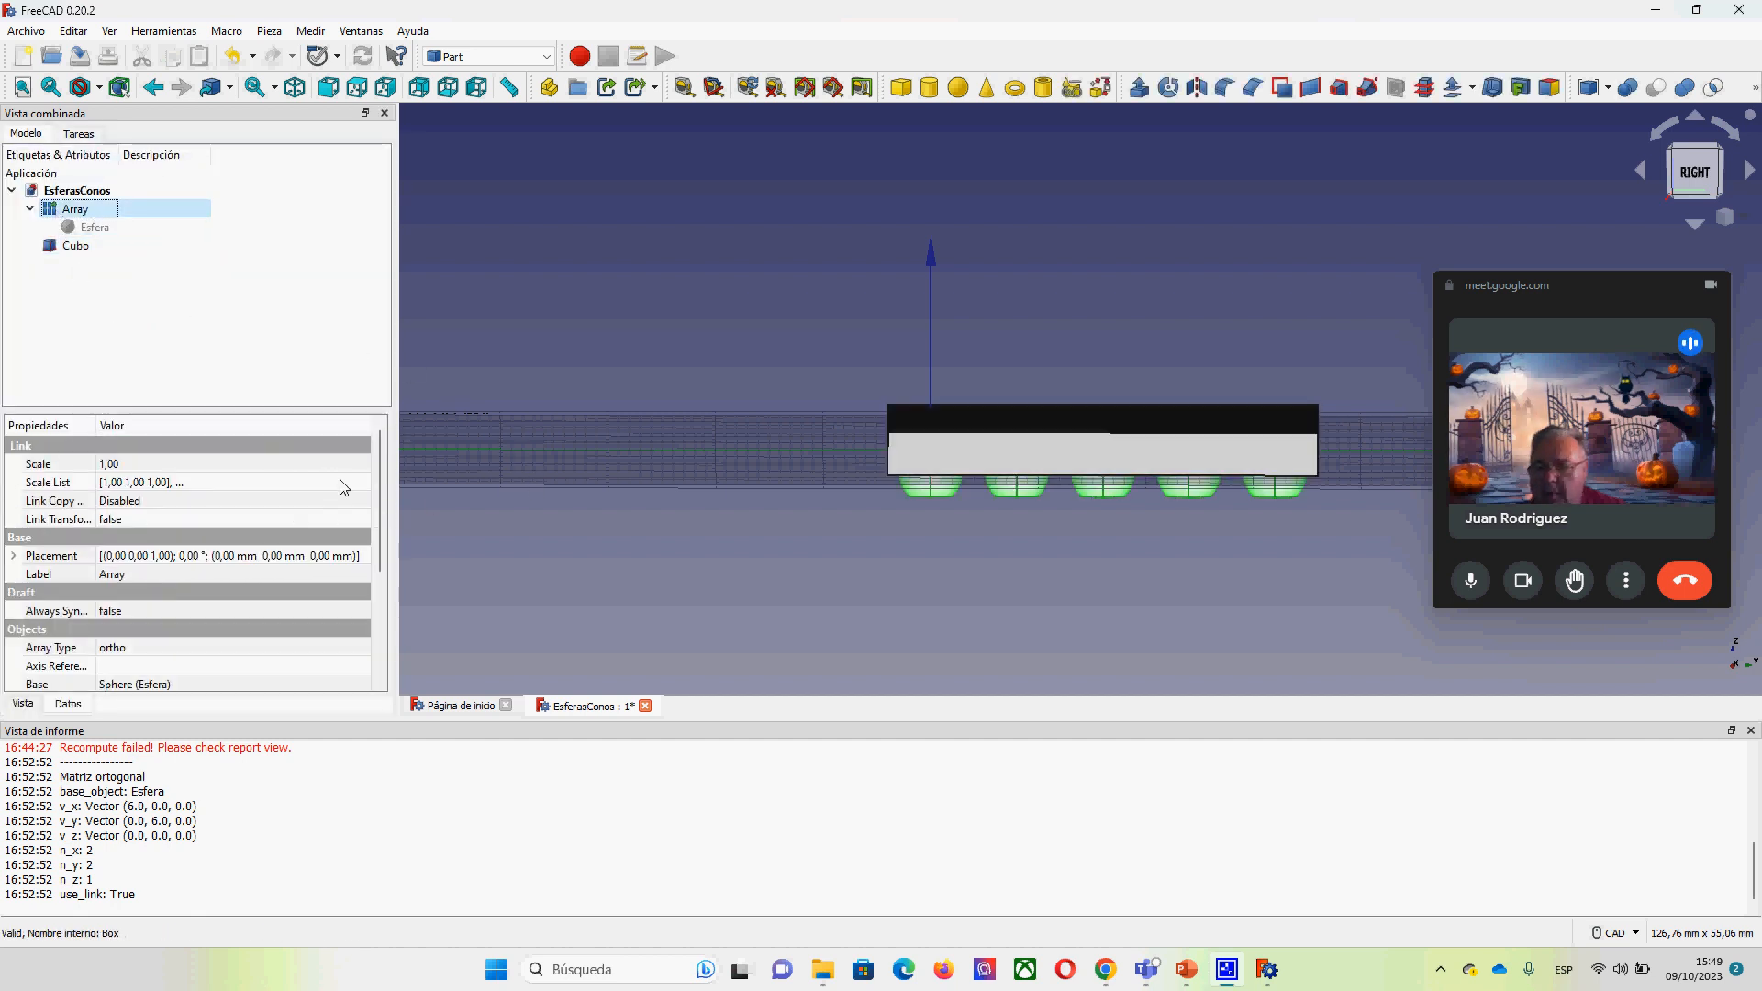
pyautogui.click(363, 556)
pyautogui.click(363, 556)
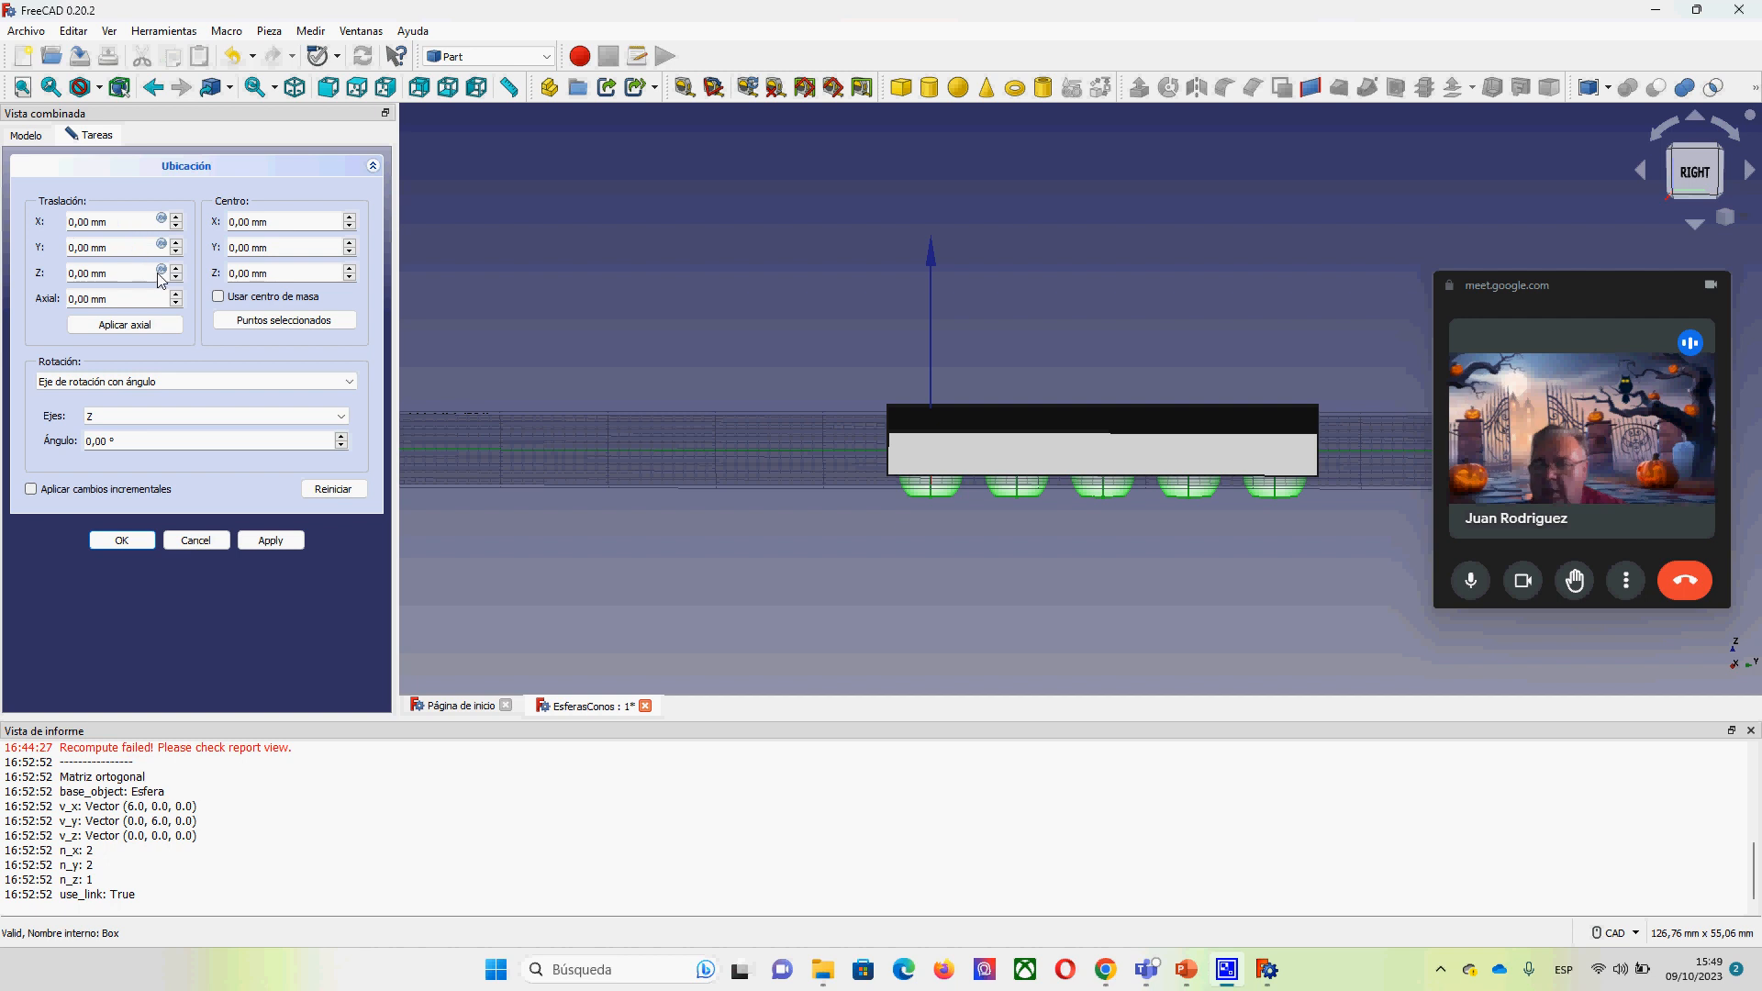
pyautogui.scroll(3, 178, 275)
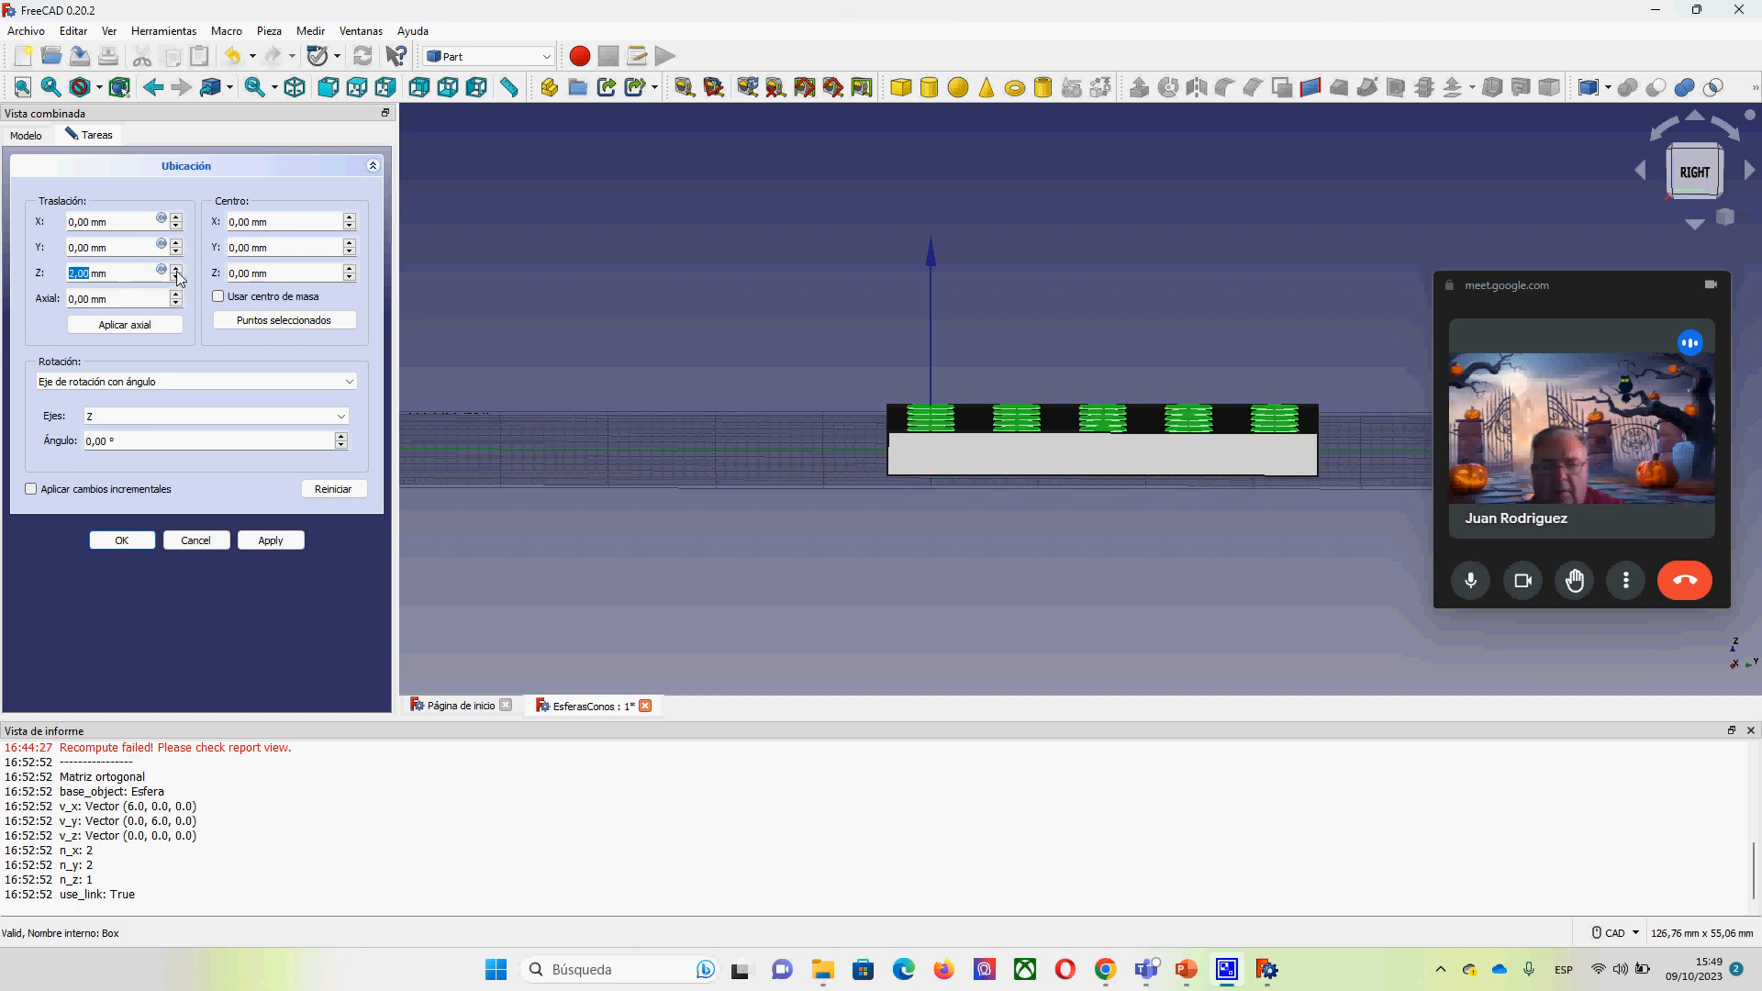
pyautogui.click(1044, 512)
pyautogui.moveTo(1044, 499); pyautogui.dragTo(1061, 567, button='middle')
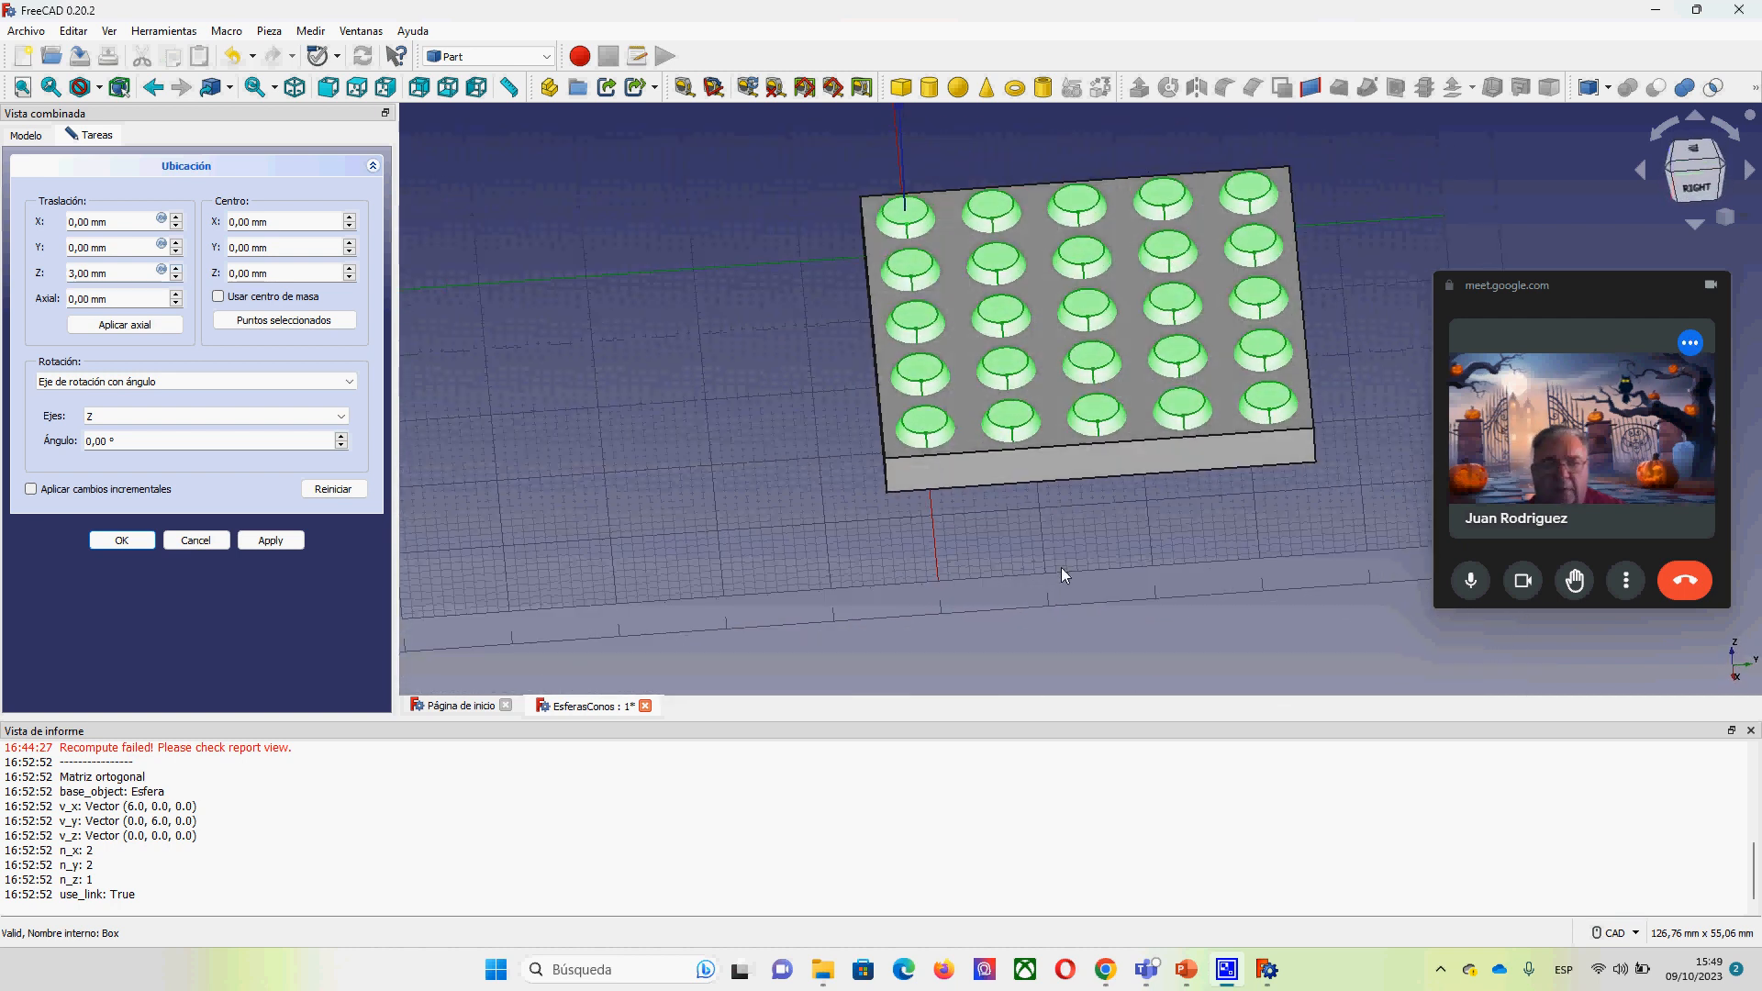
pyautogui.click(121, 541)
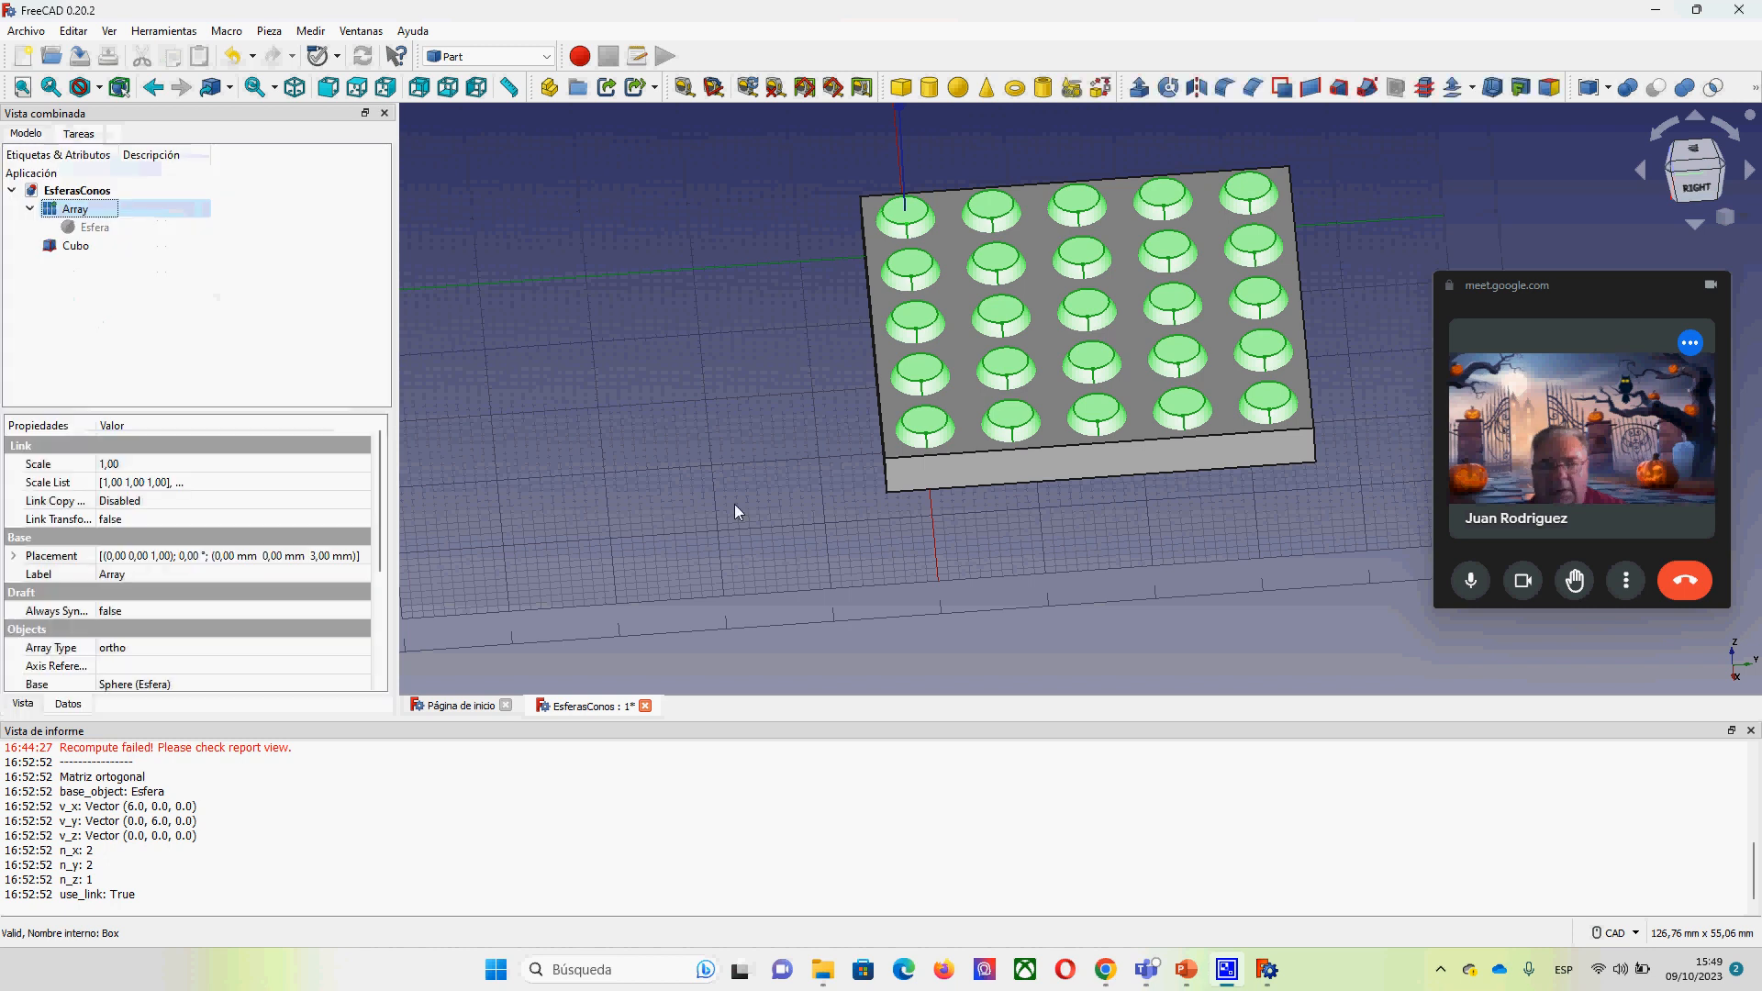
pyautogui.click(72, 248)
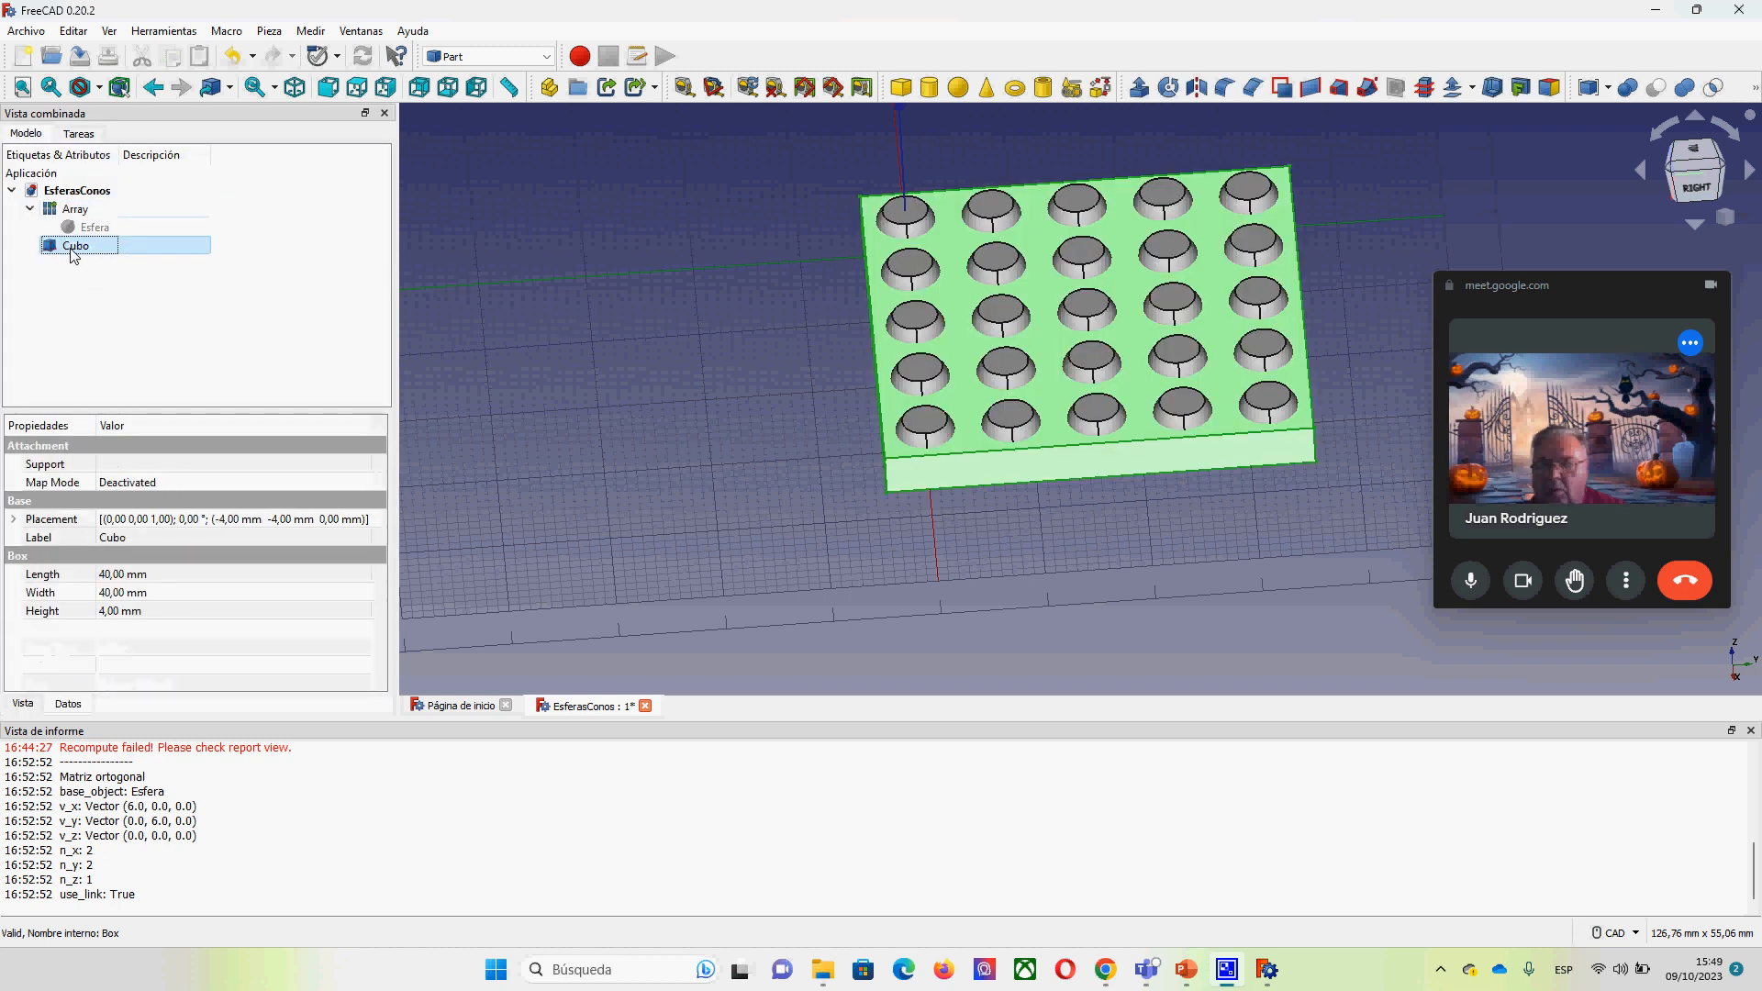
pyautogui.keyDown('shift'); pyautogui.click(75, 209); pyautogui.keyUp('shift')
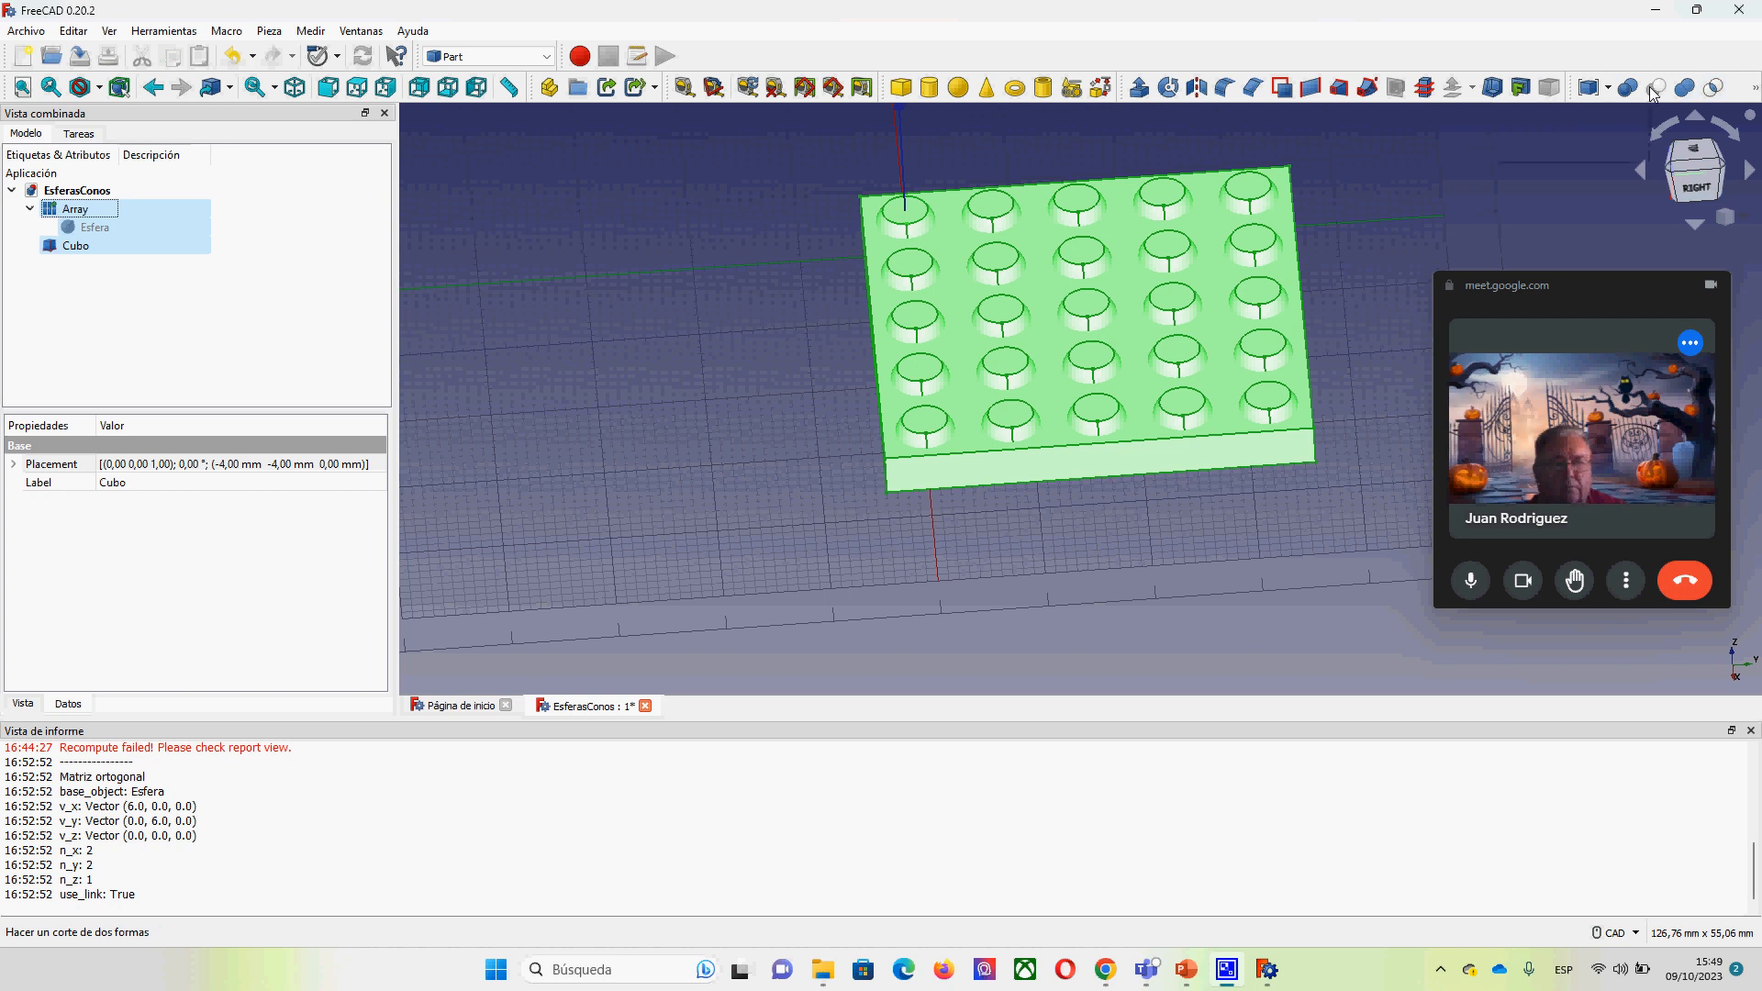
pyautogui.click(720, 260)
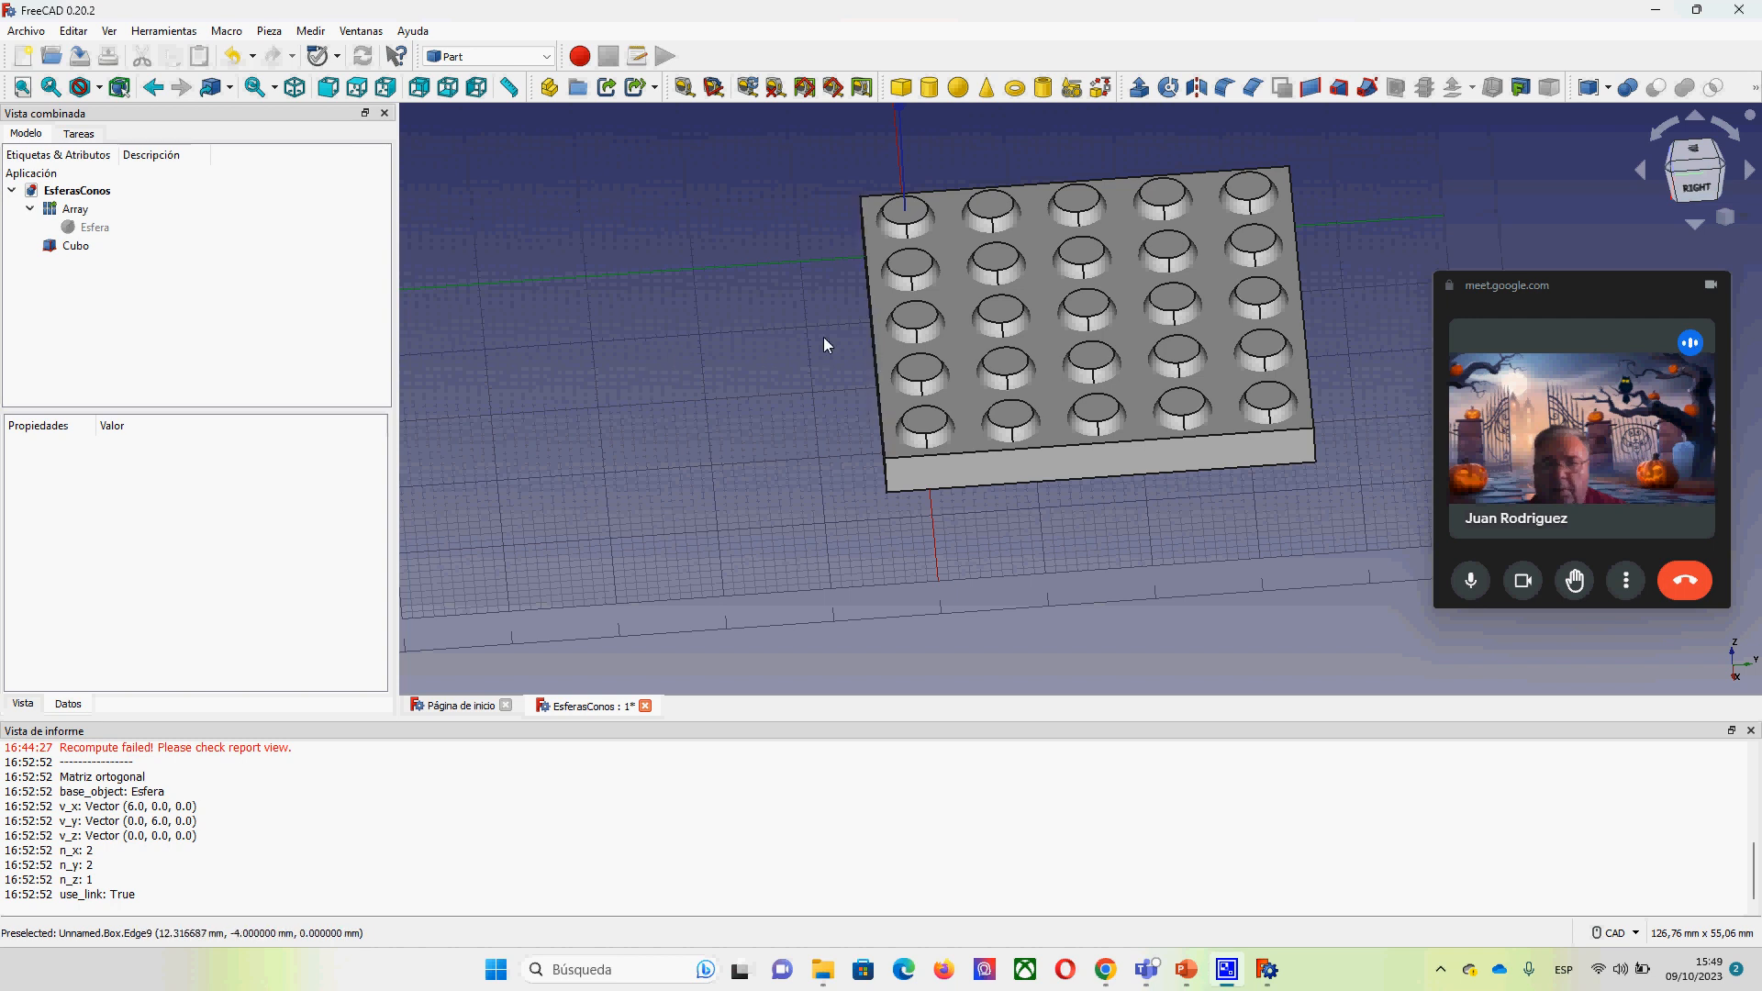
# Step: Cut the sphere array out of the cube with a Boolean Cut, using the cube as the base
pyautogui.click(71, 247)
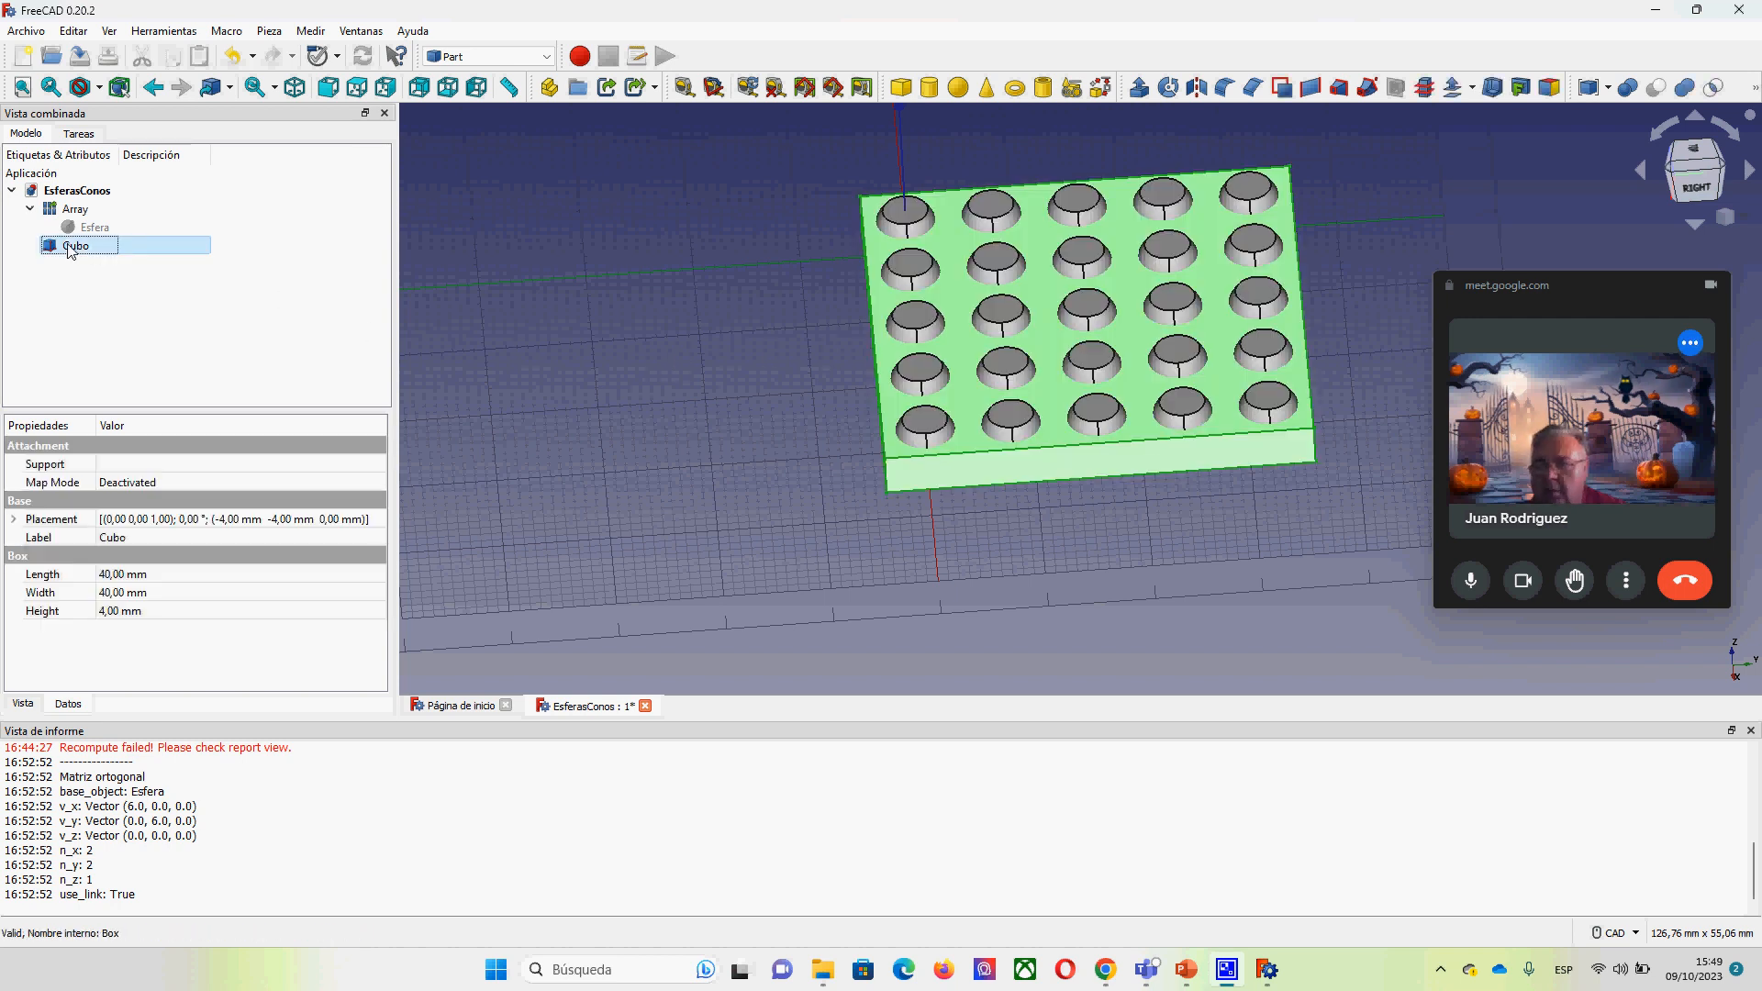
pyautogui.click(31, 209)
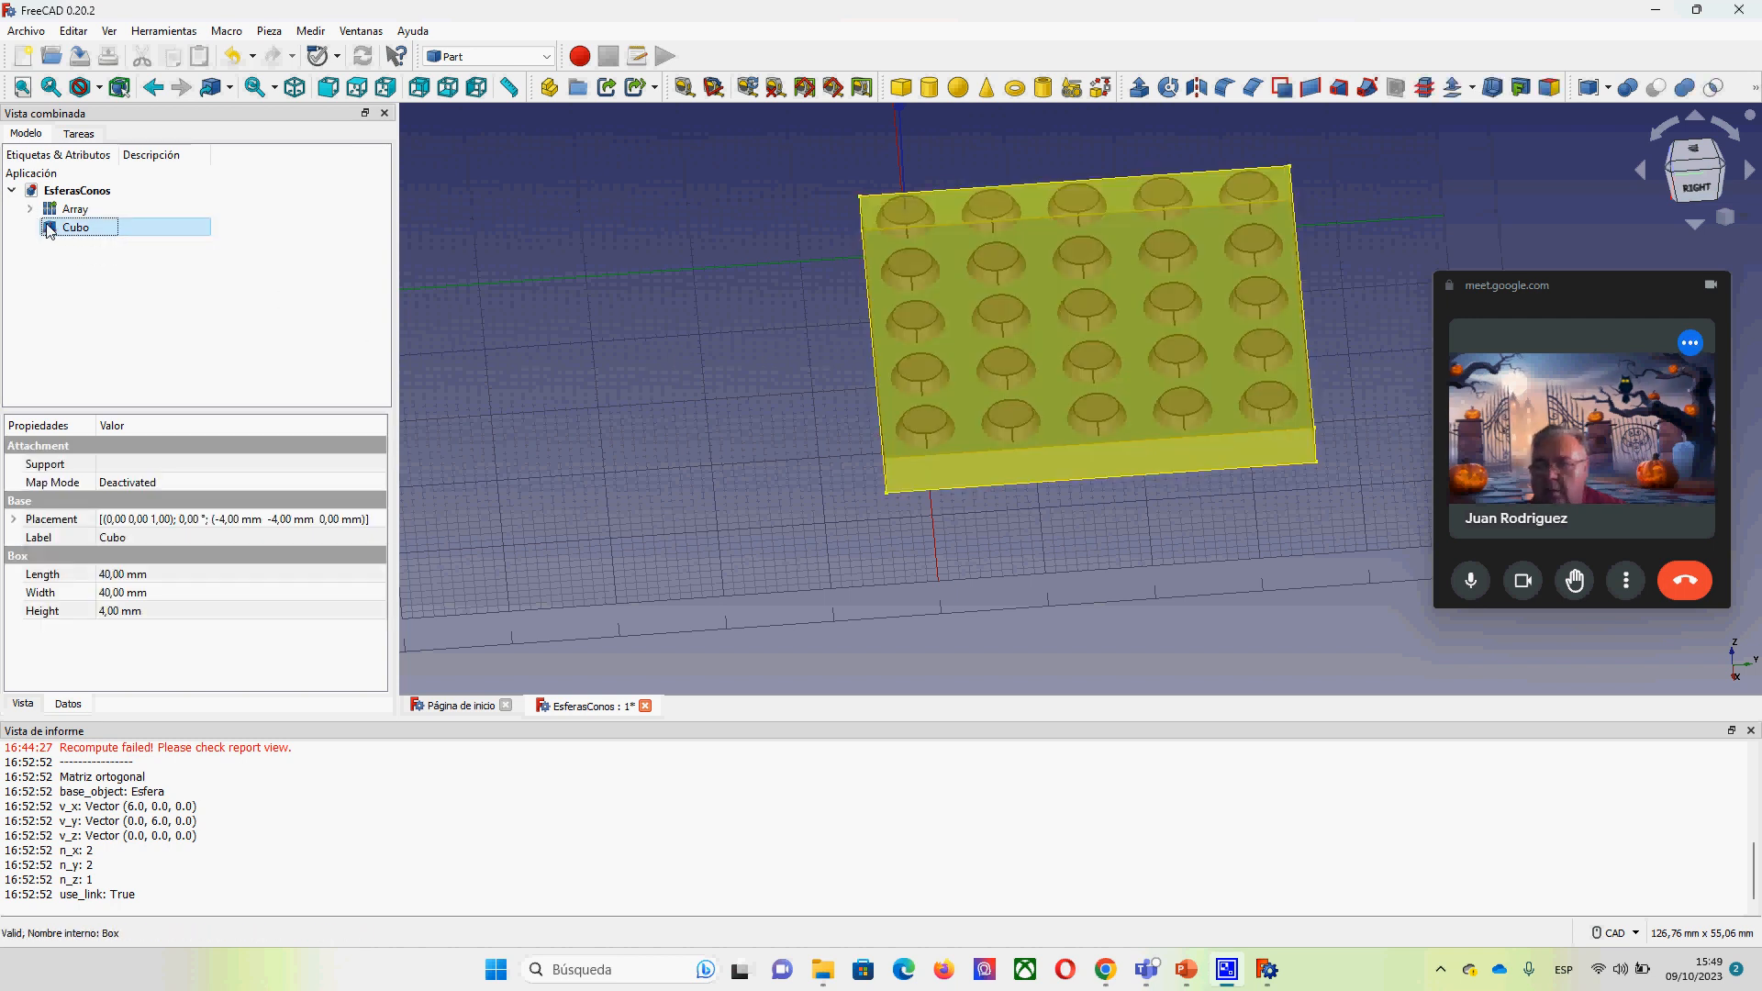
pyautogui.keyDown('ctrl'); pyautogui.click(55, 210); pyautogui.keyUp('ctrl')
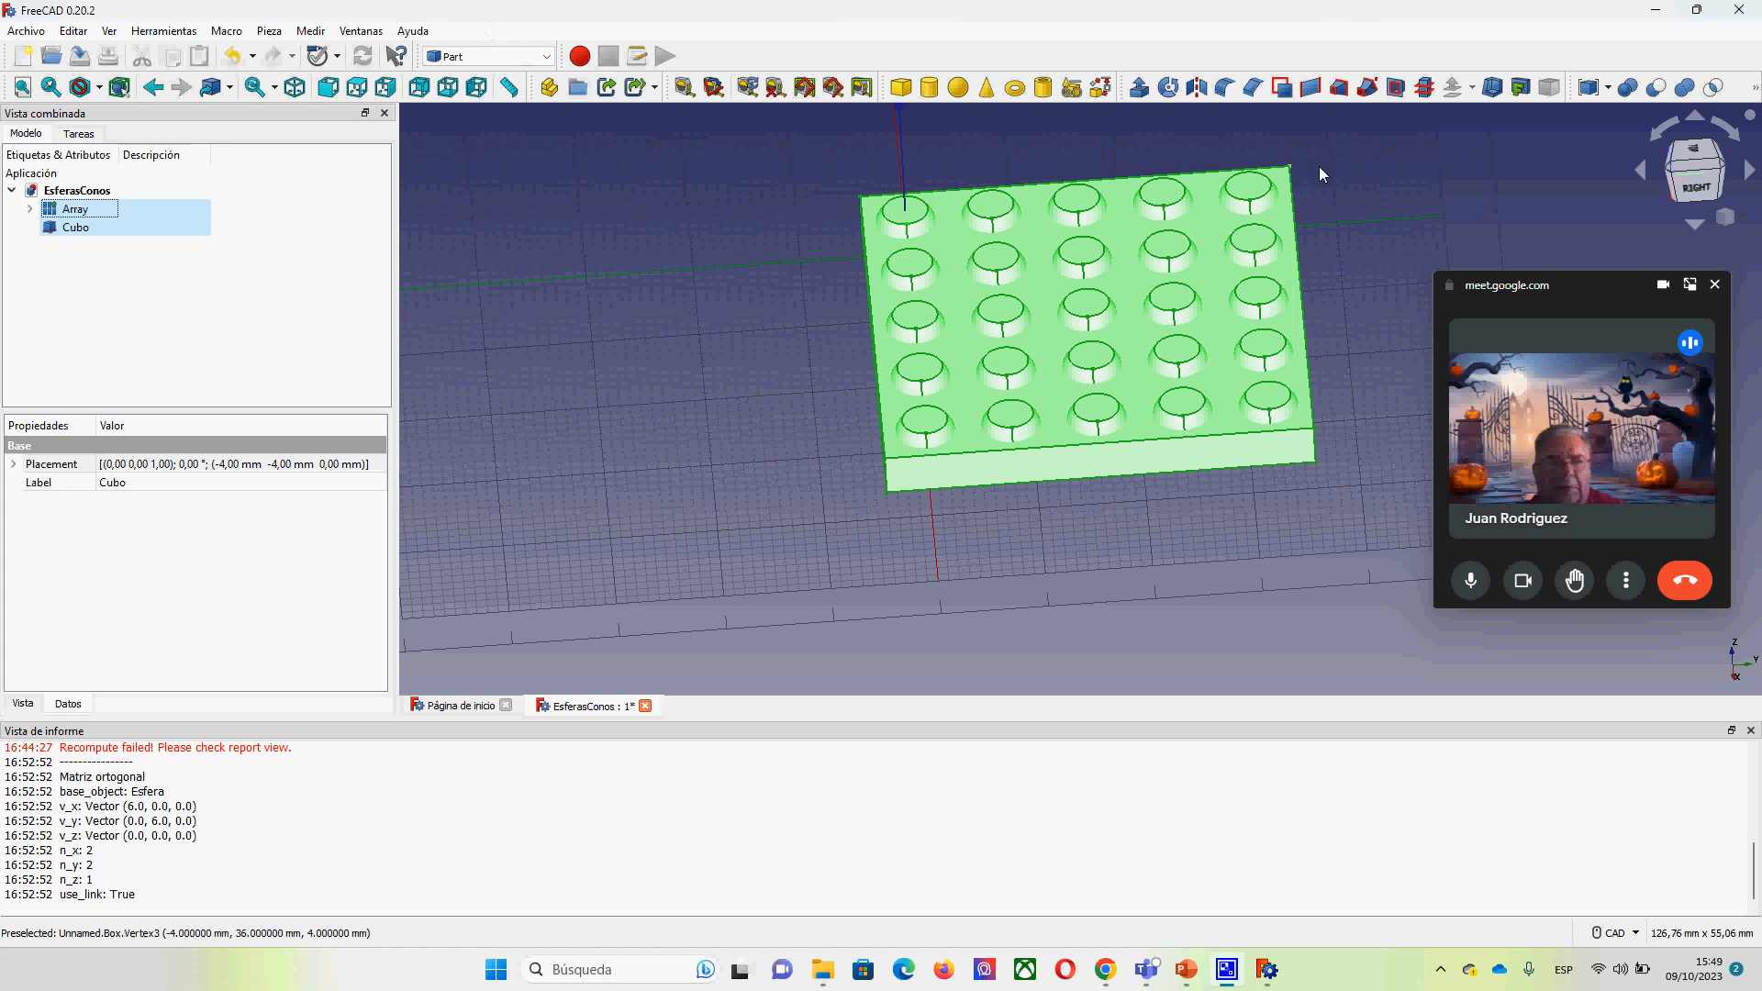
pyautogui.click(1657, 87)
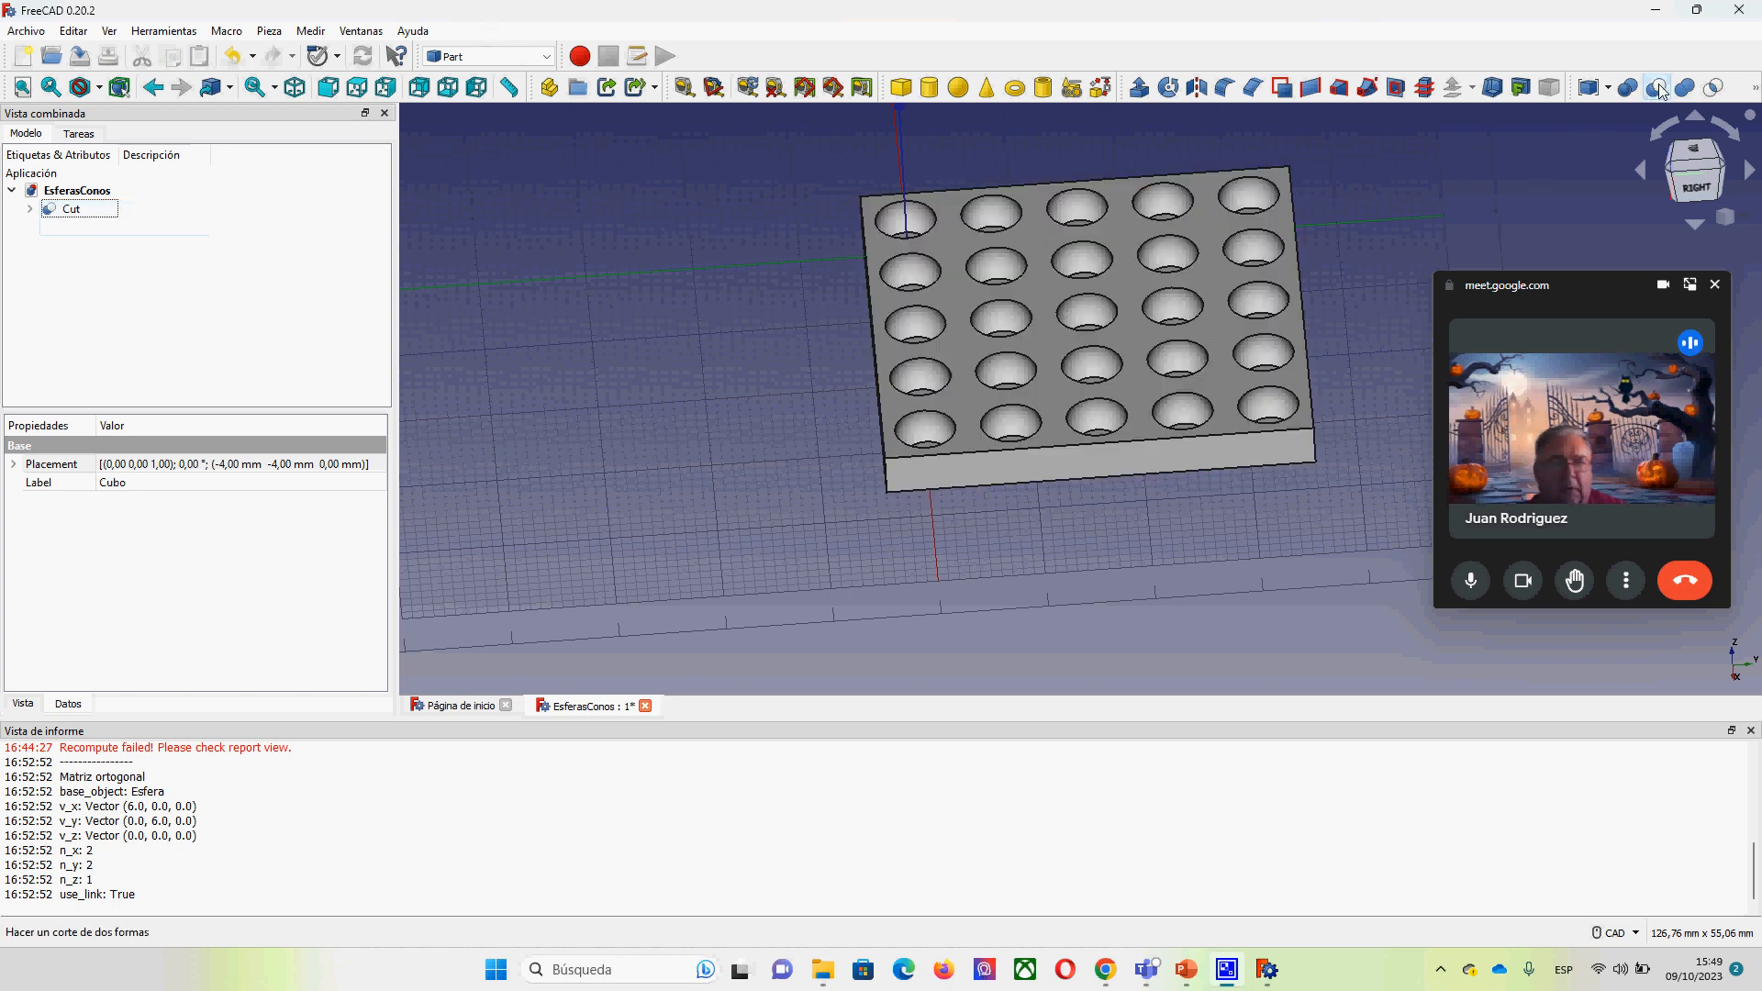
pyautogui.moveTo(1085, 407); pyautogui.dragTo(1030, 522, button='middle')
pyautogui.click(1160, 488)
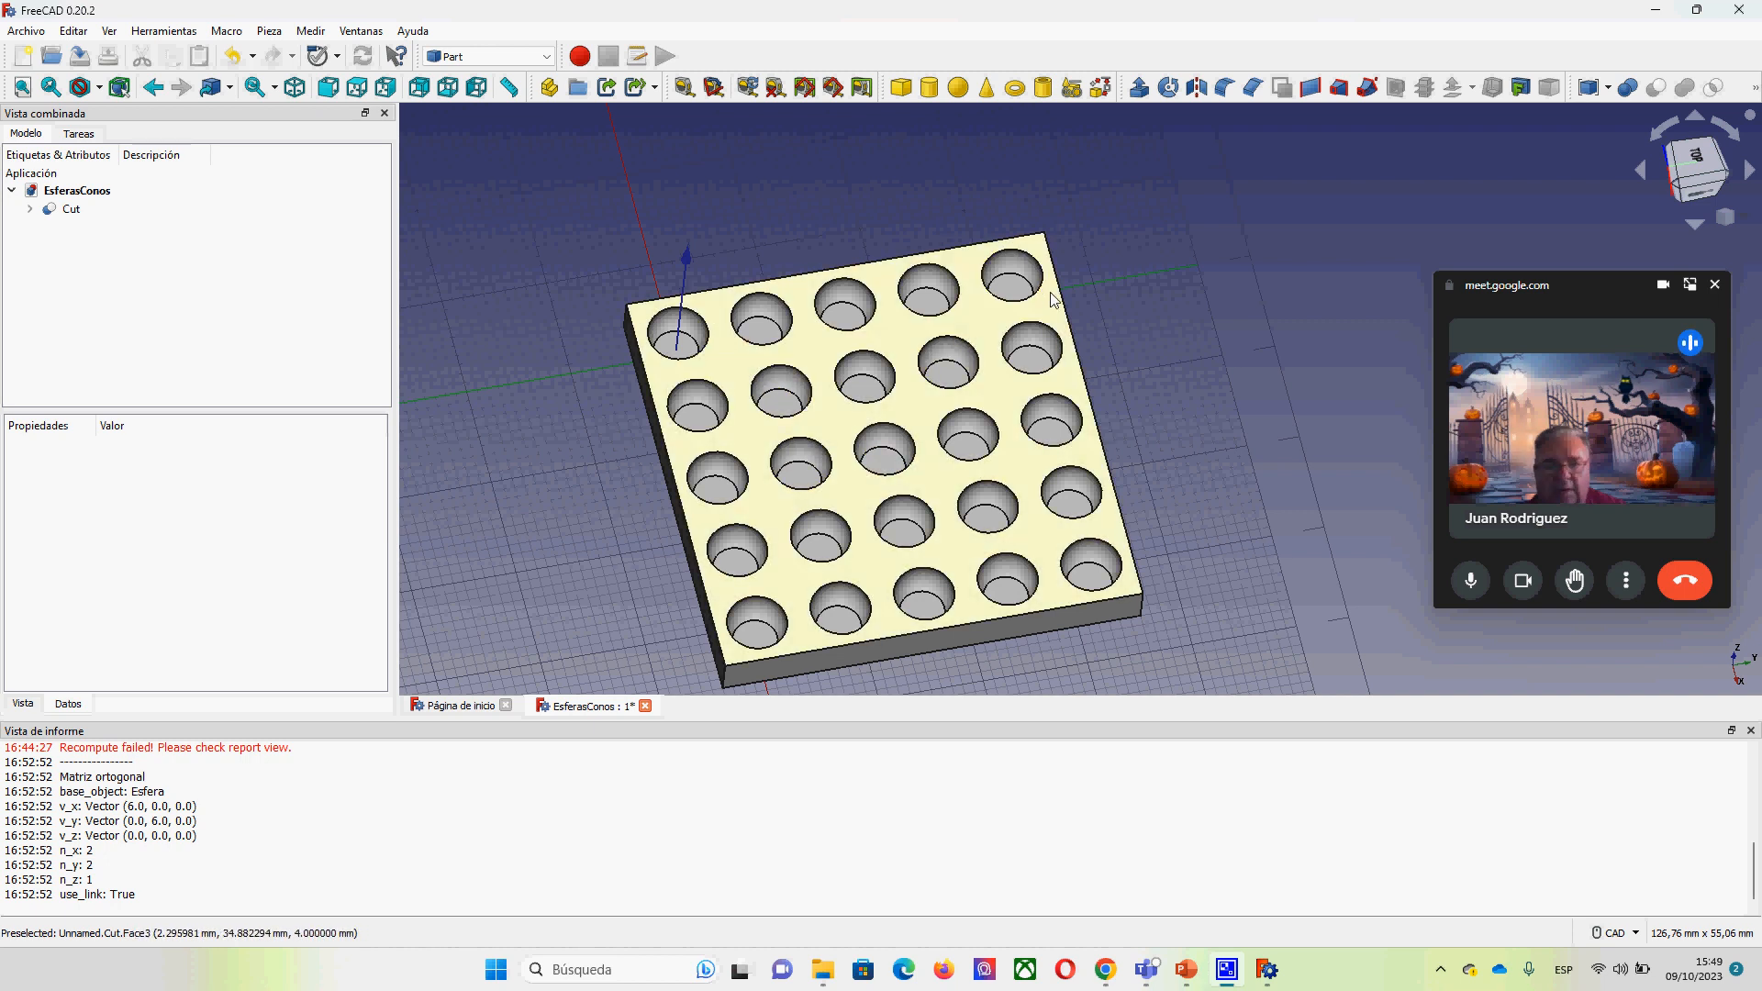
# Step: Hide the cut plate and add a solid cone at the origin
pyautogui.click(71, 214)
pyautogui.press('space')
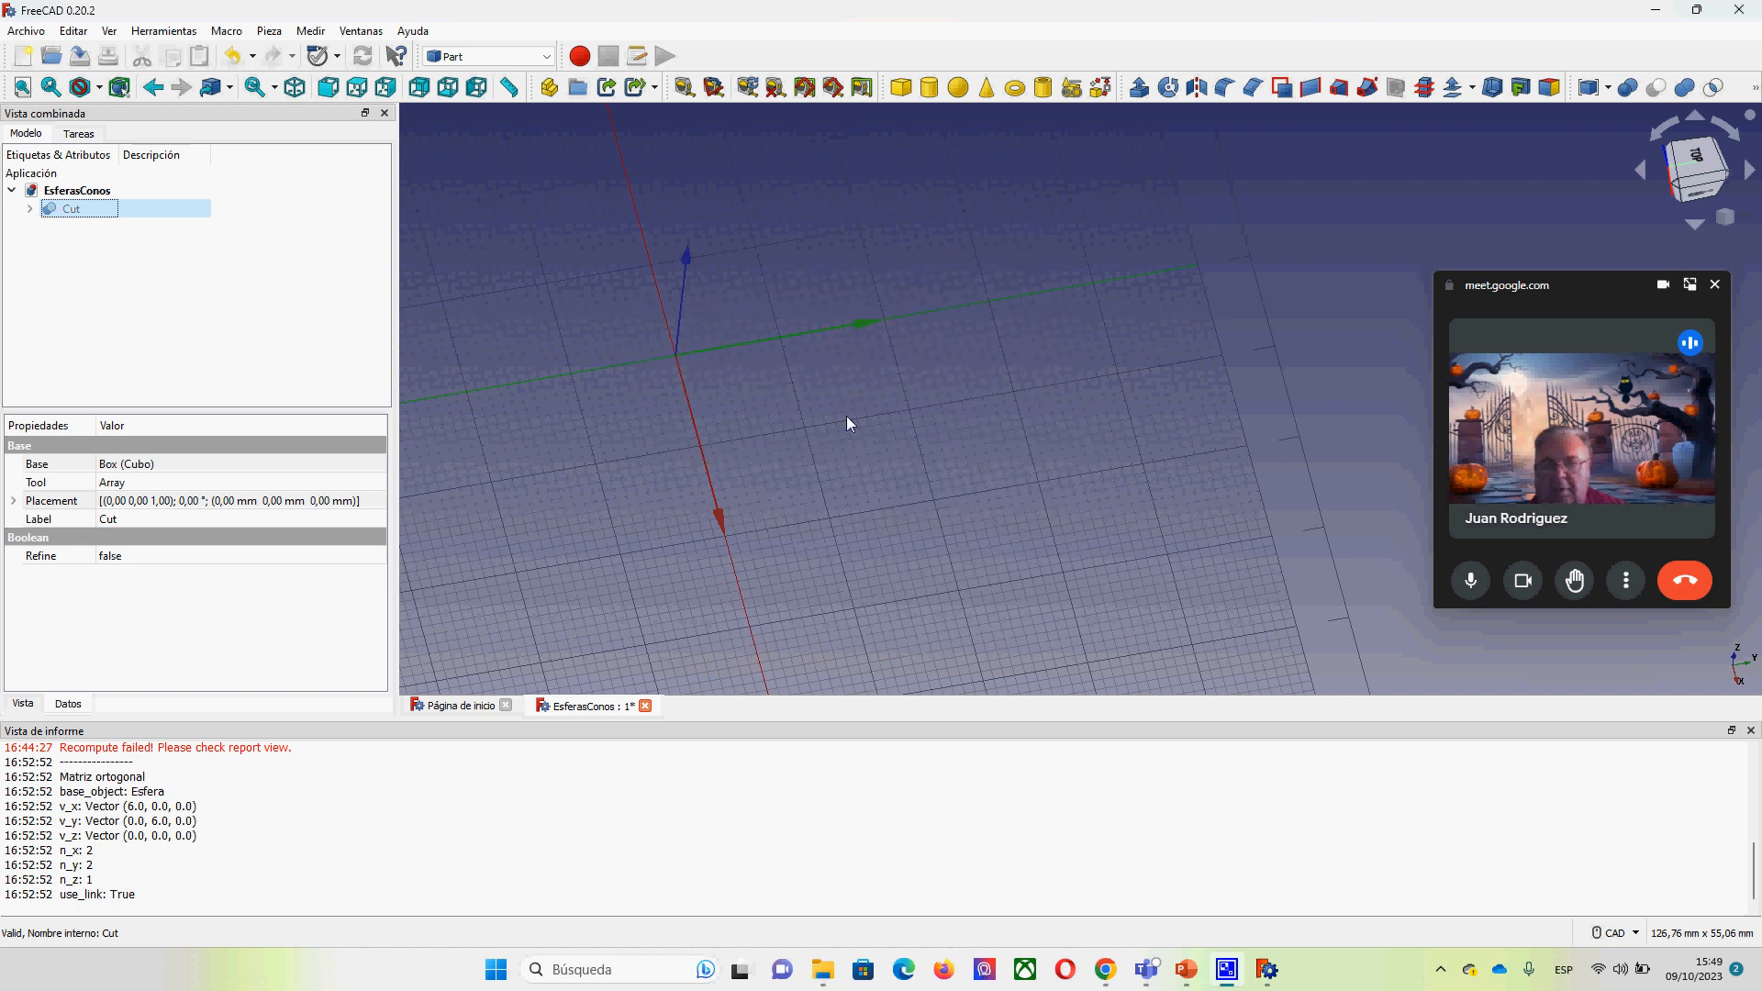
pyautogui.click(986, 88)
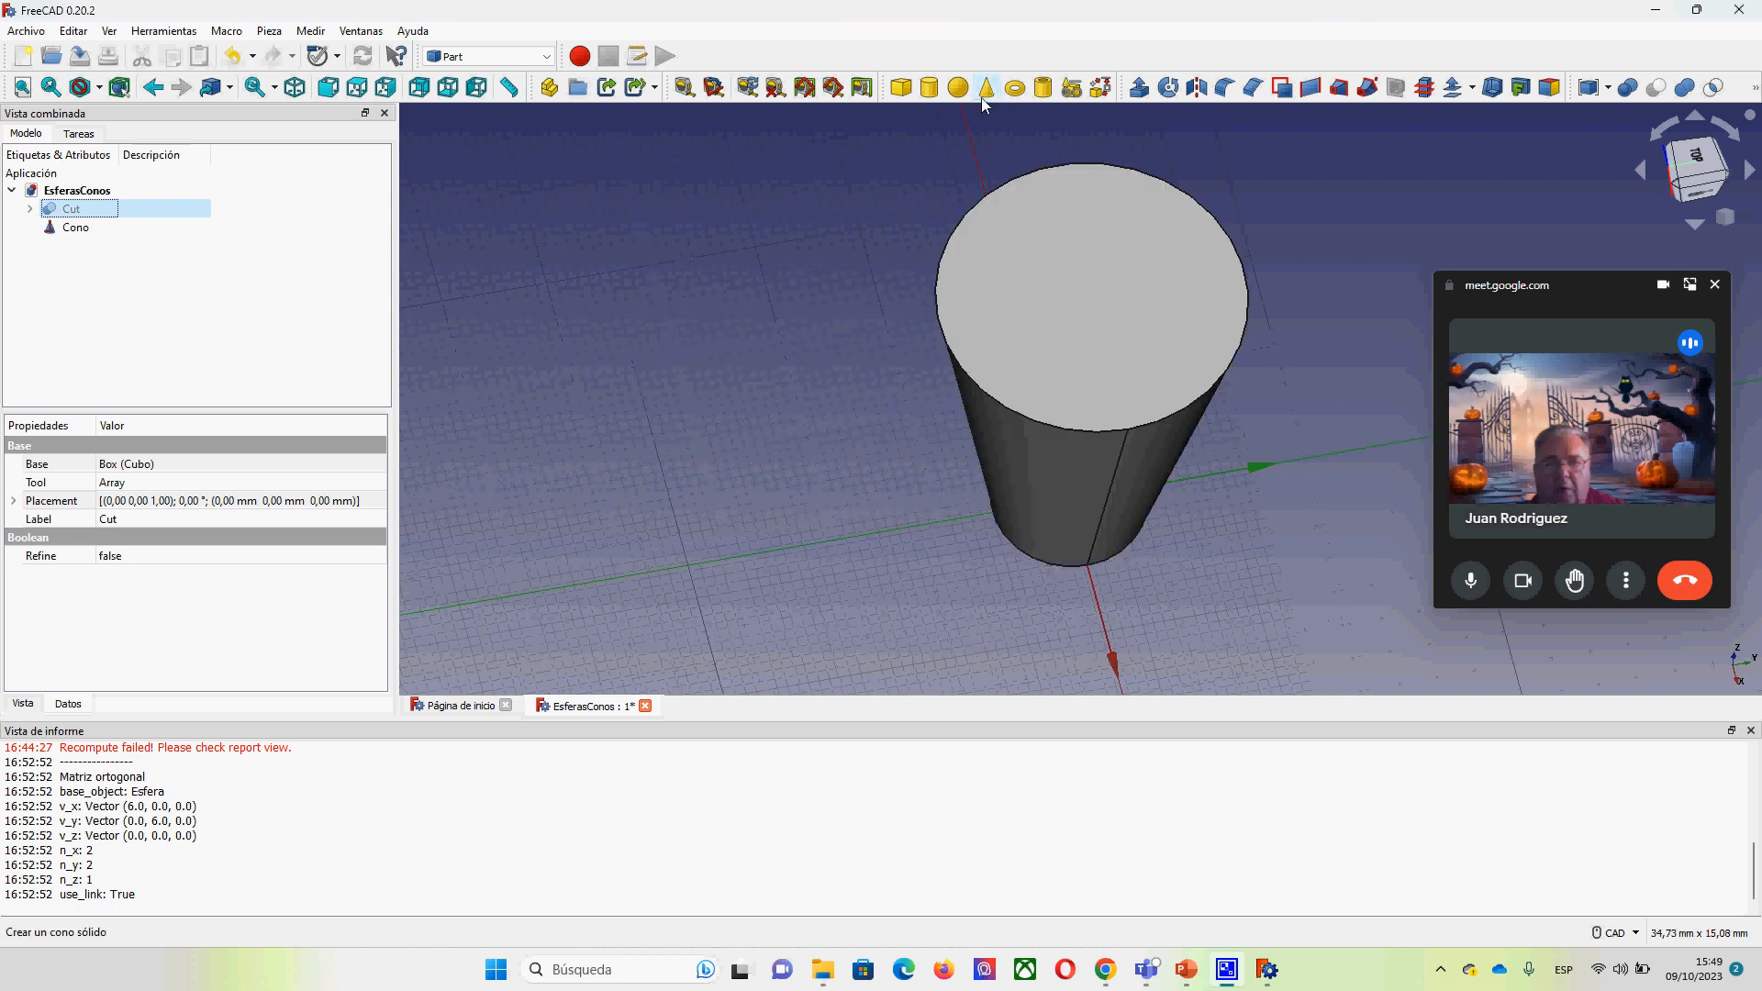
pyautogui.moveTo(1128, 472); pyautogui.dragTo(1136, 429, button='middle')
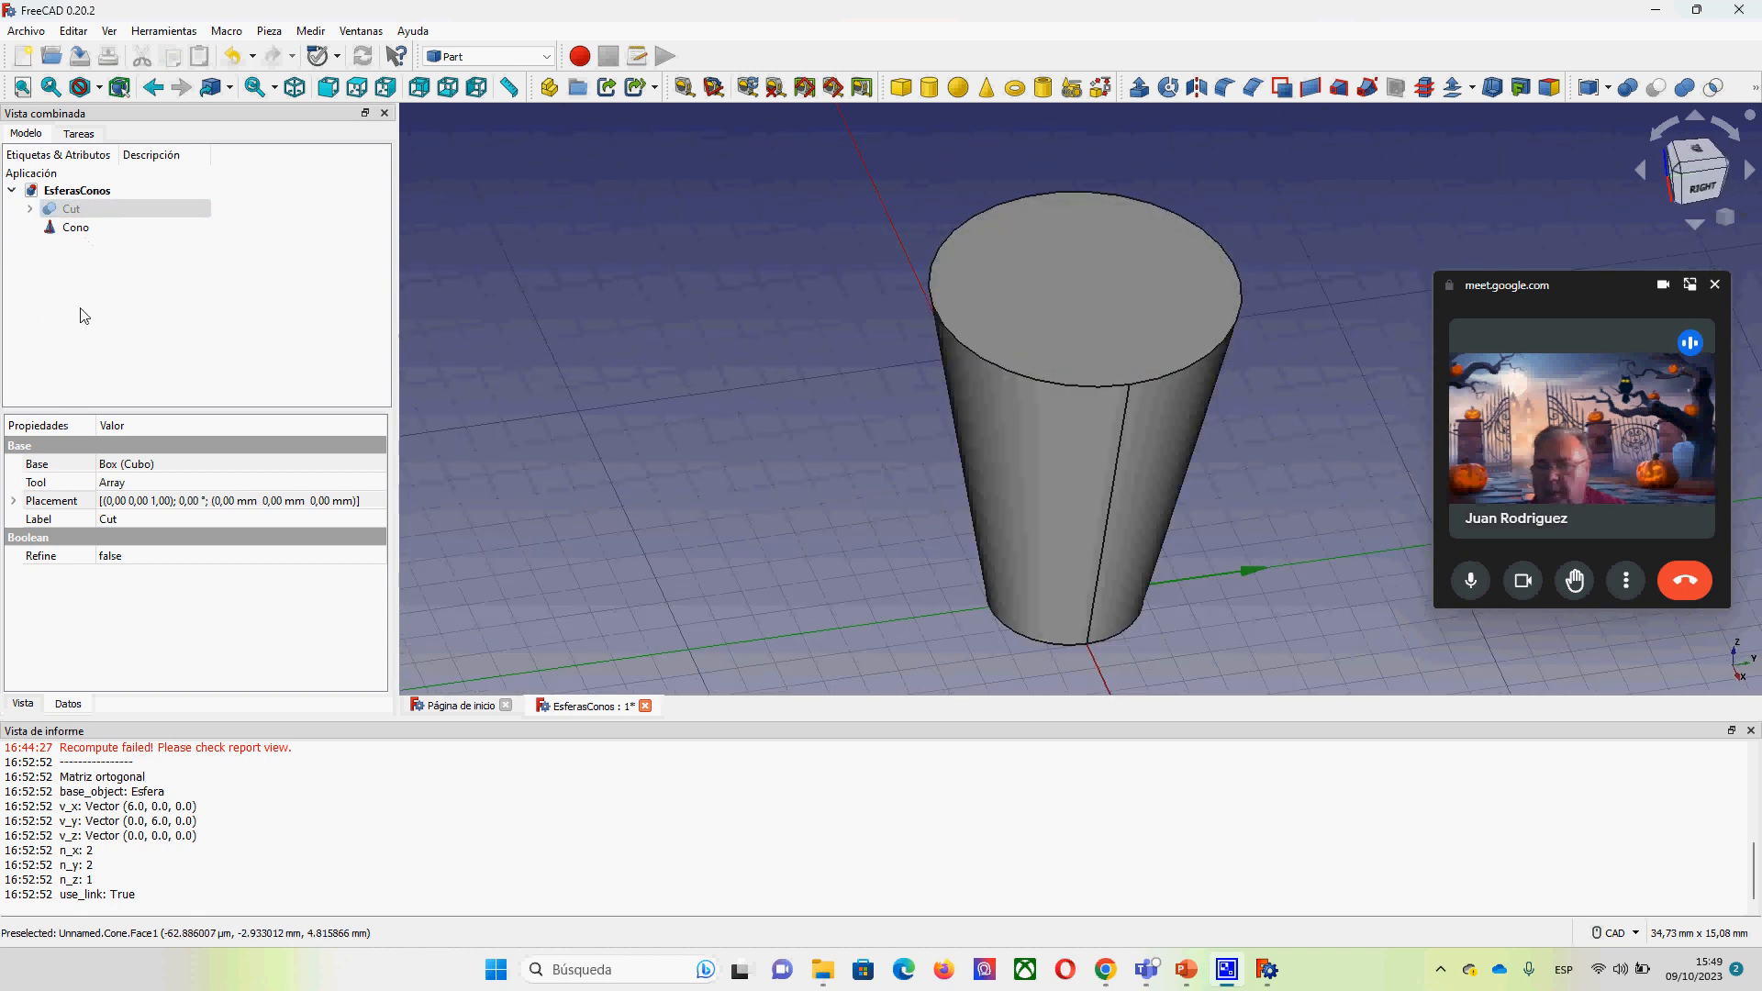
# Step: Try an angle of 200° on the cone and restore it to 360°
pyautogui.click(77, 229)
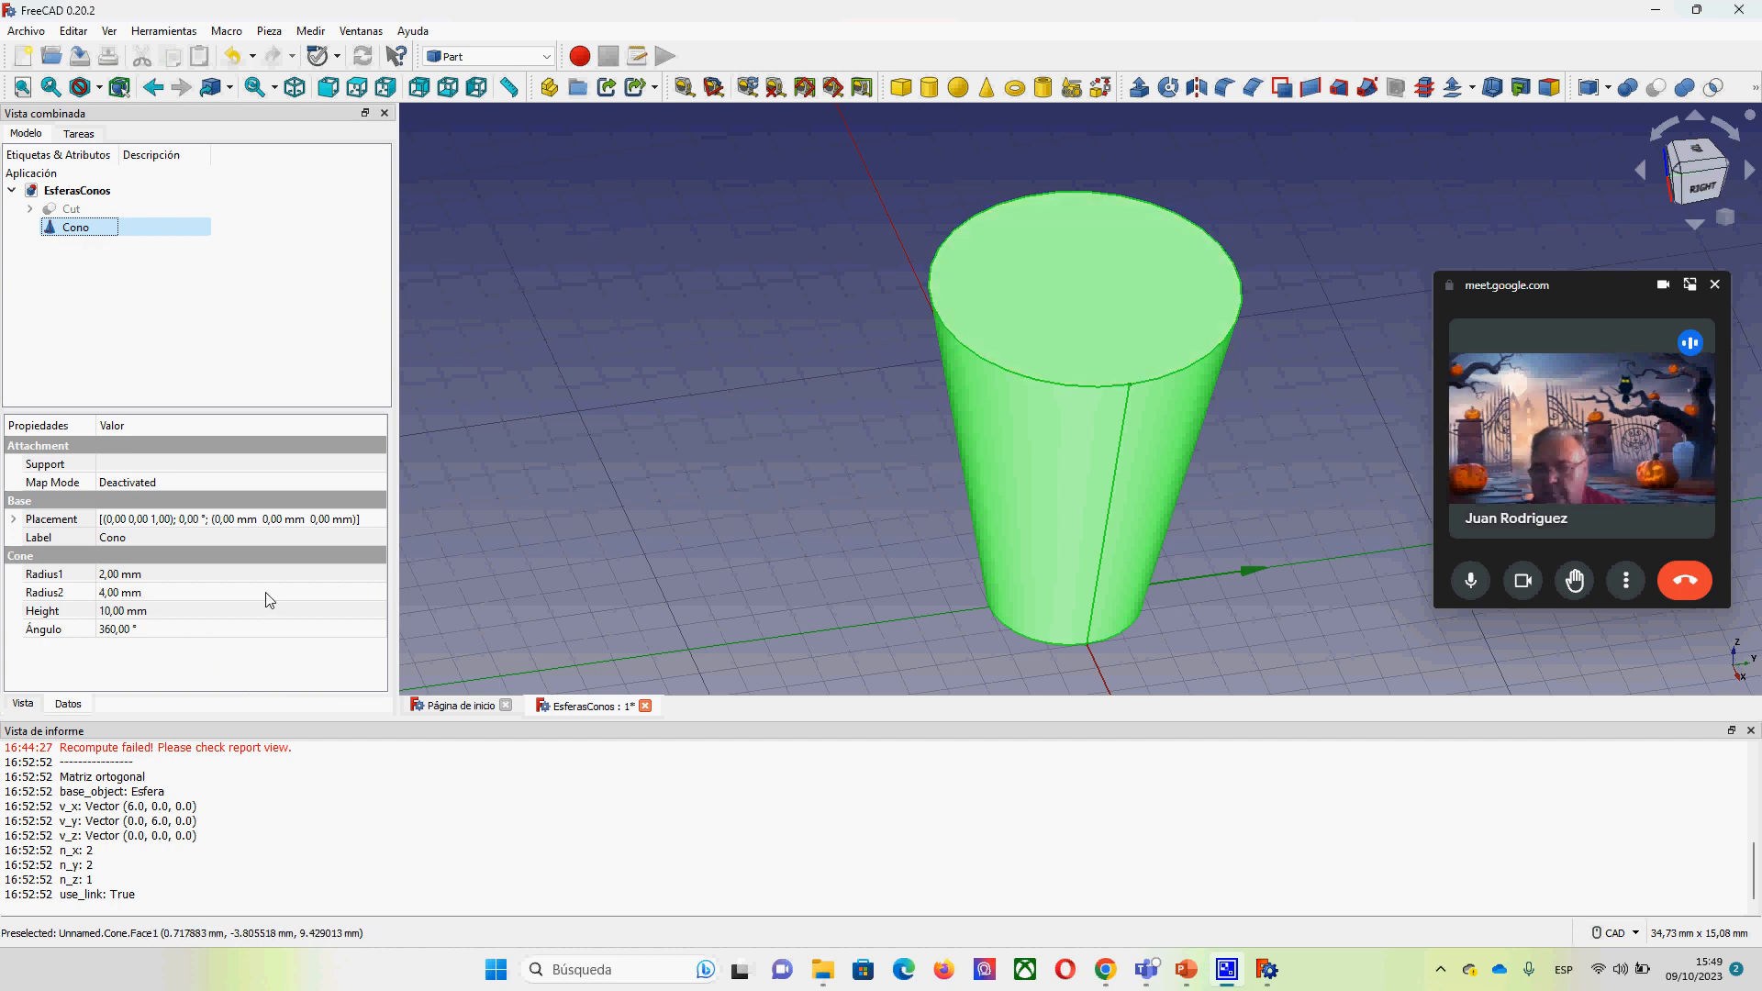
pyautogui.click(136, 612)
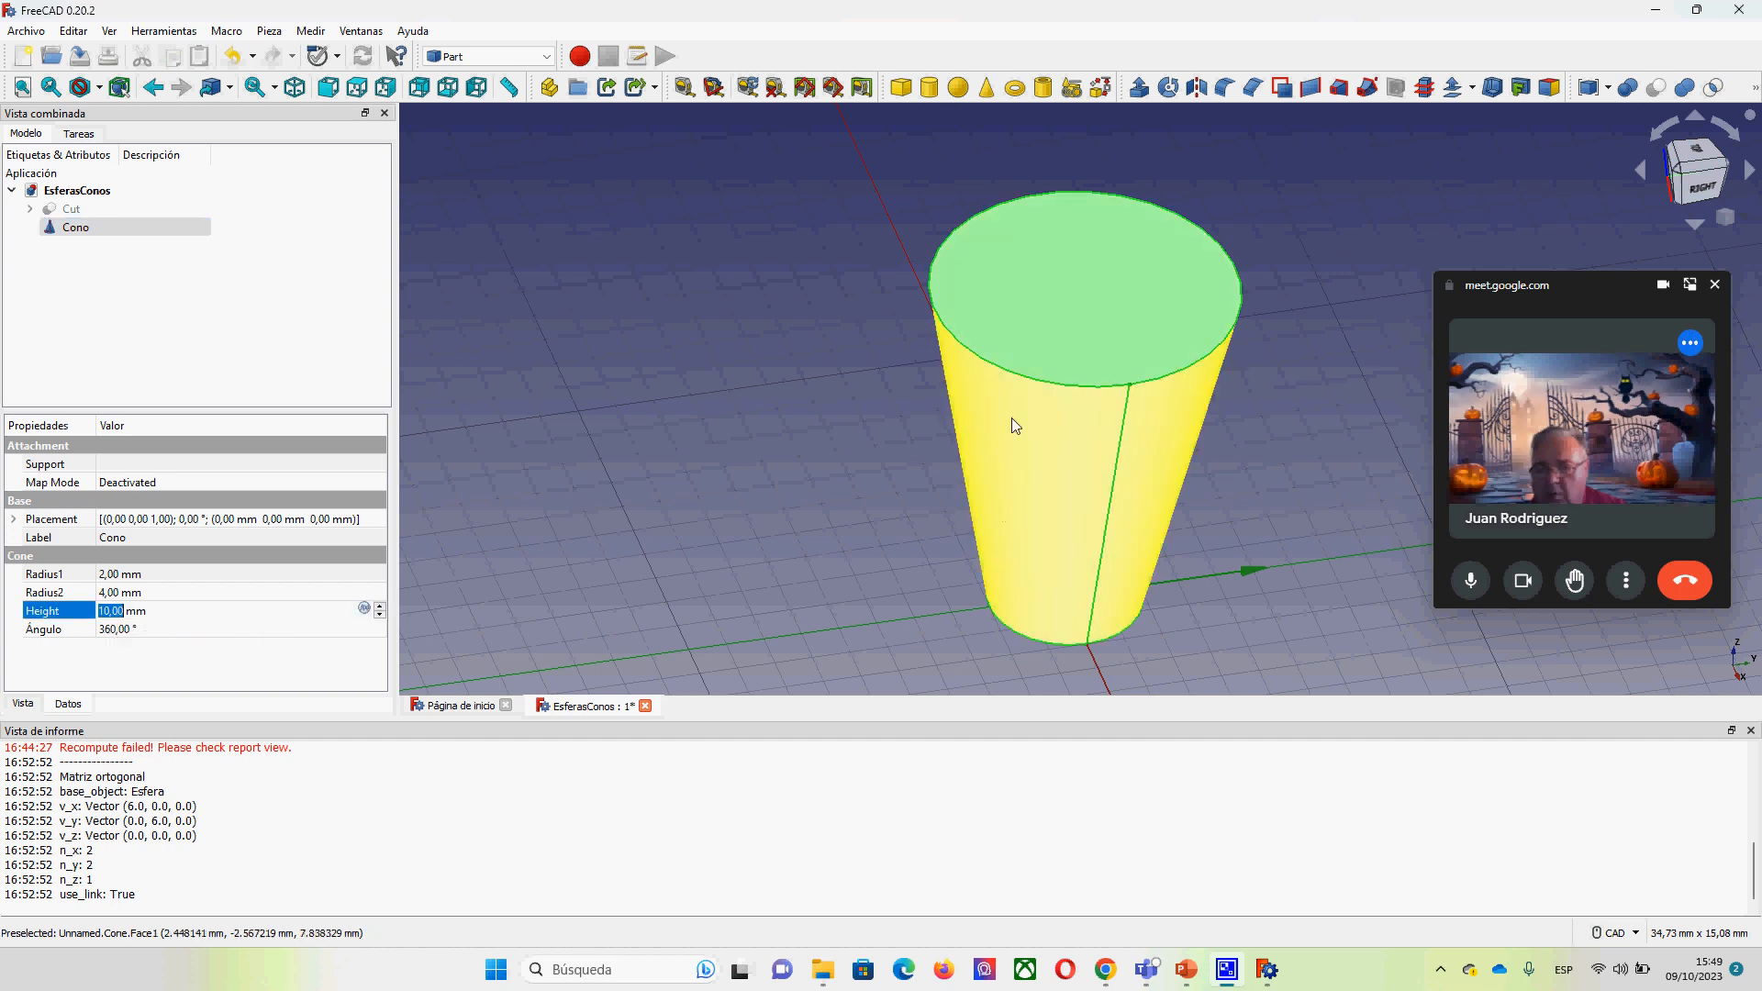
pyautogui.click(170, 630)
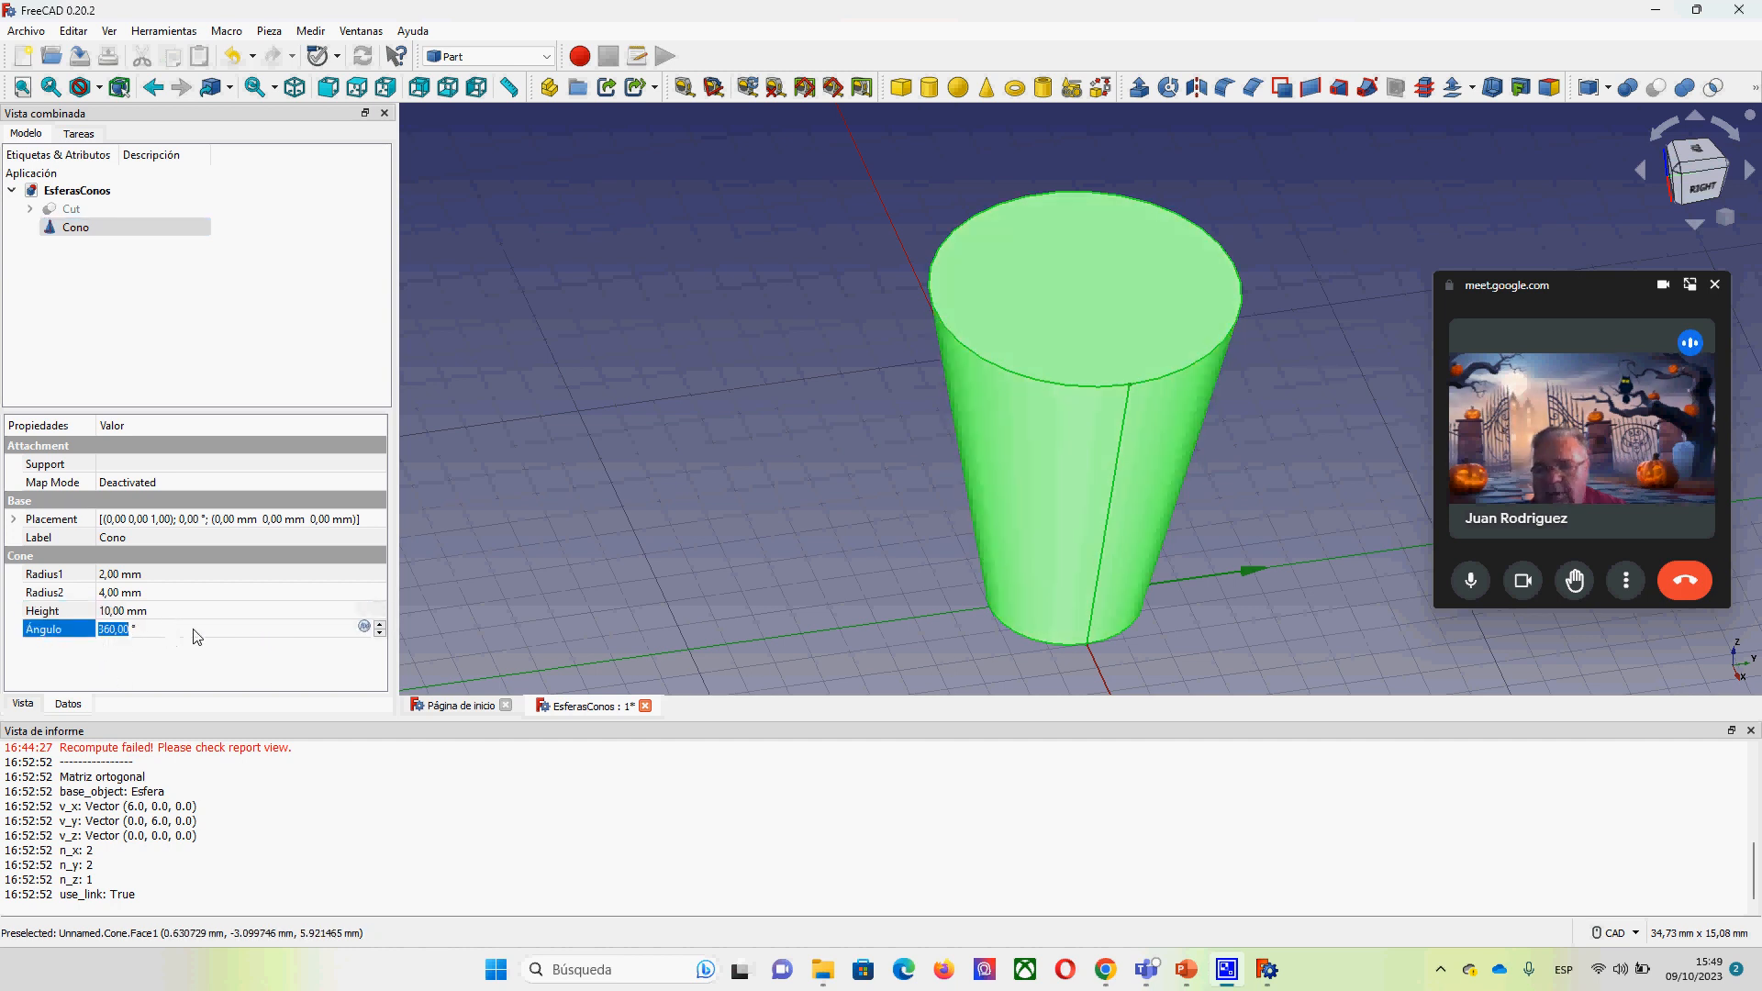
pyautogui.moveTo(180, 640); pyautogui.dragTo(85, 633)
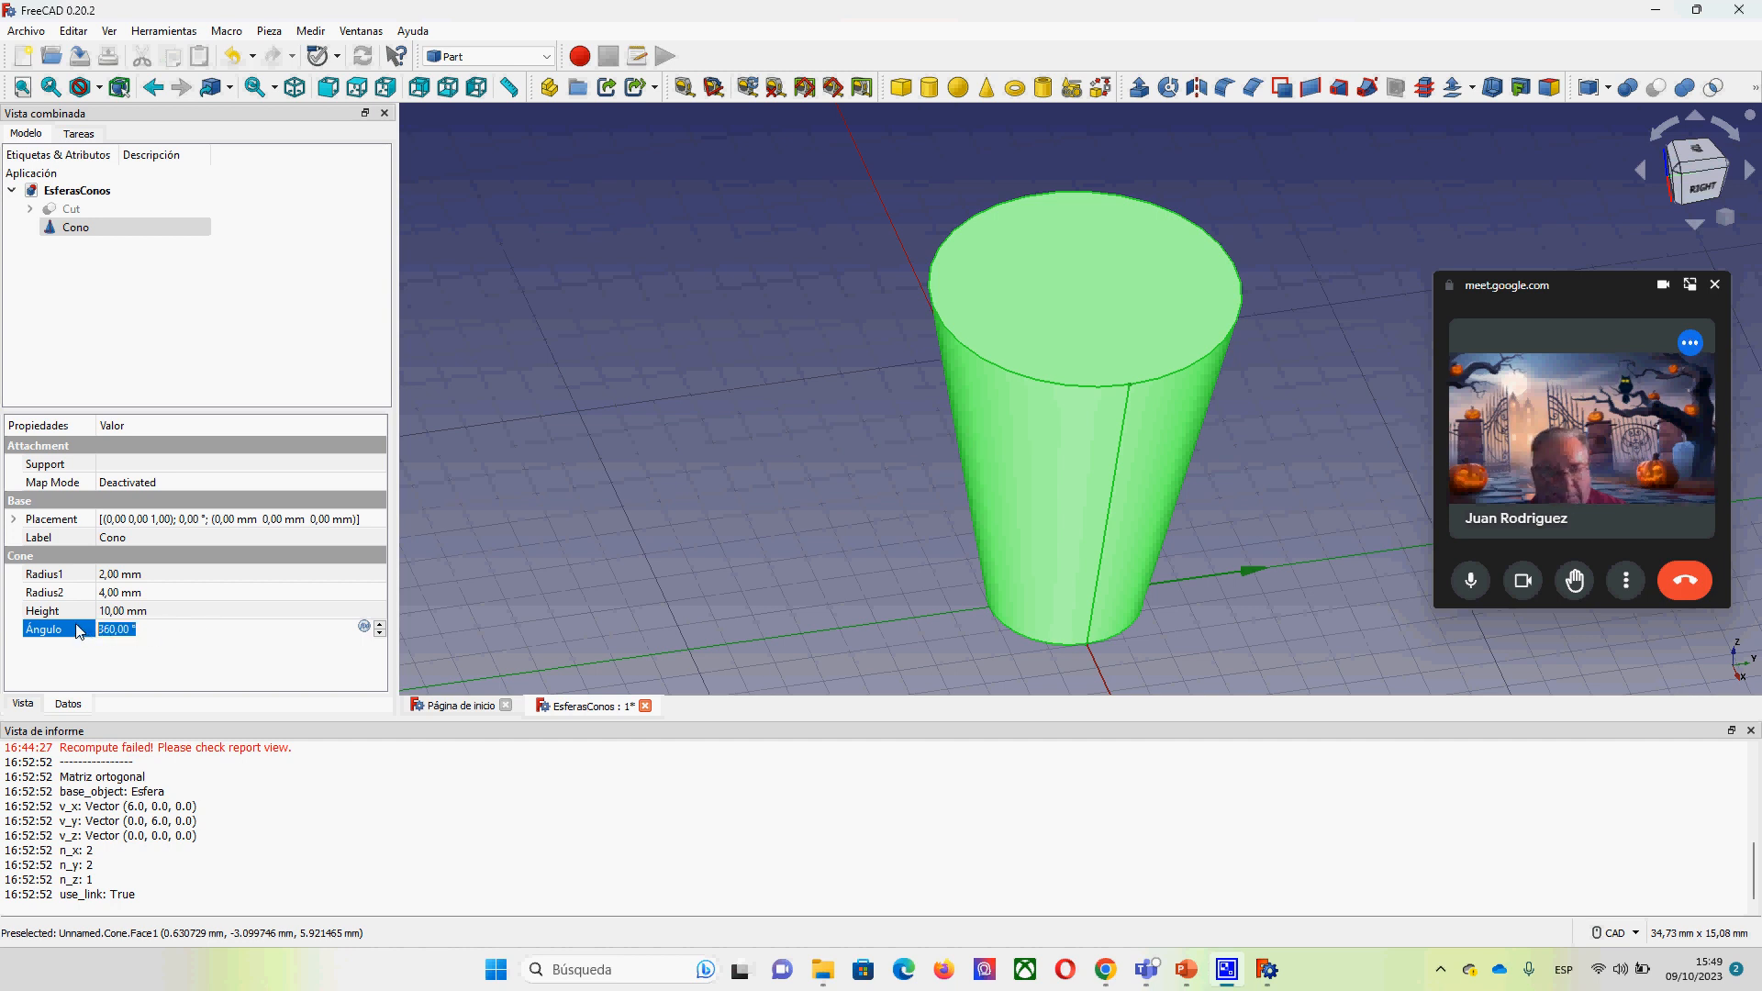
pyautogui.write('200')
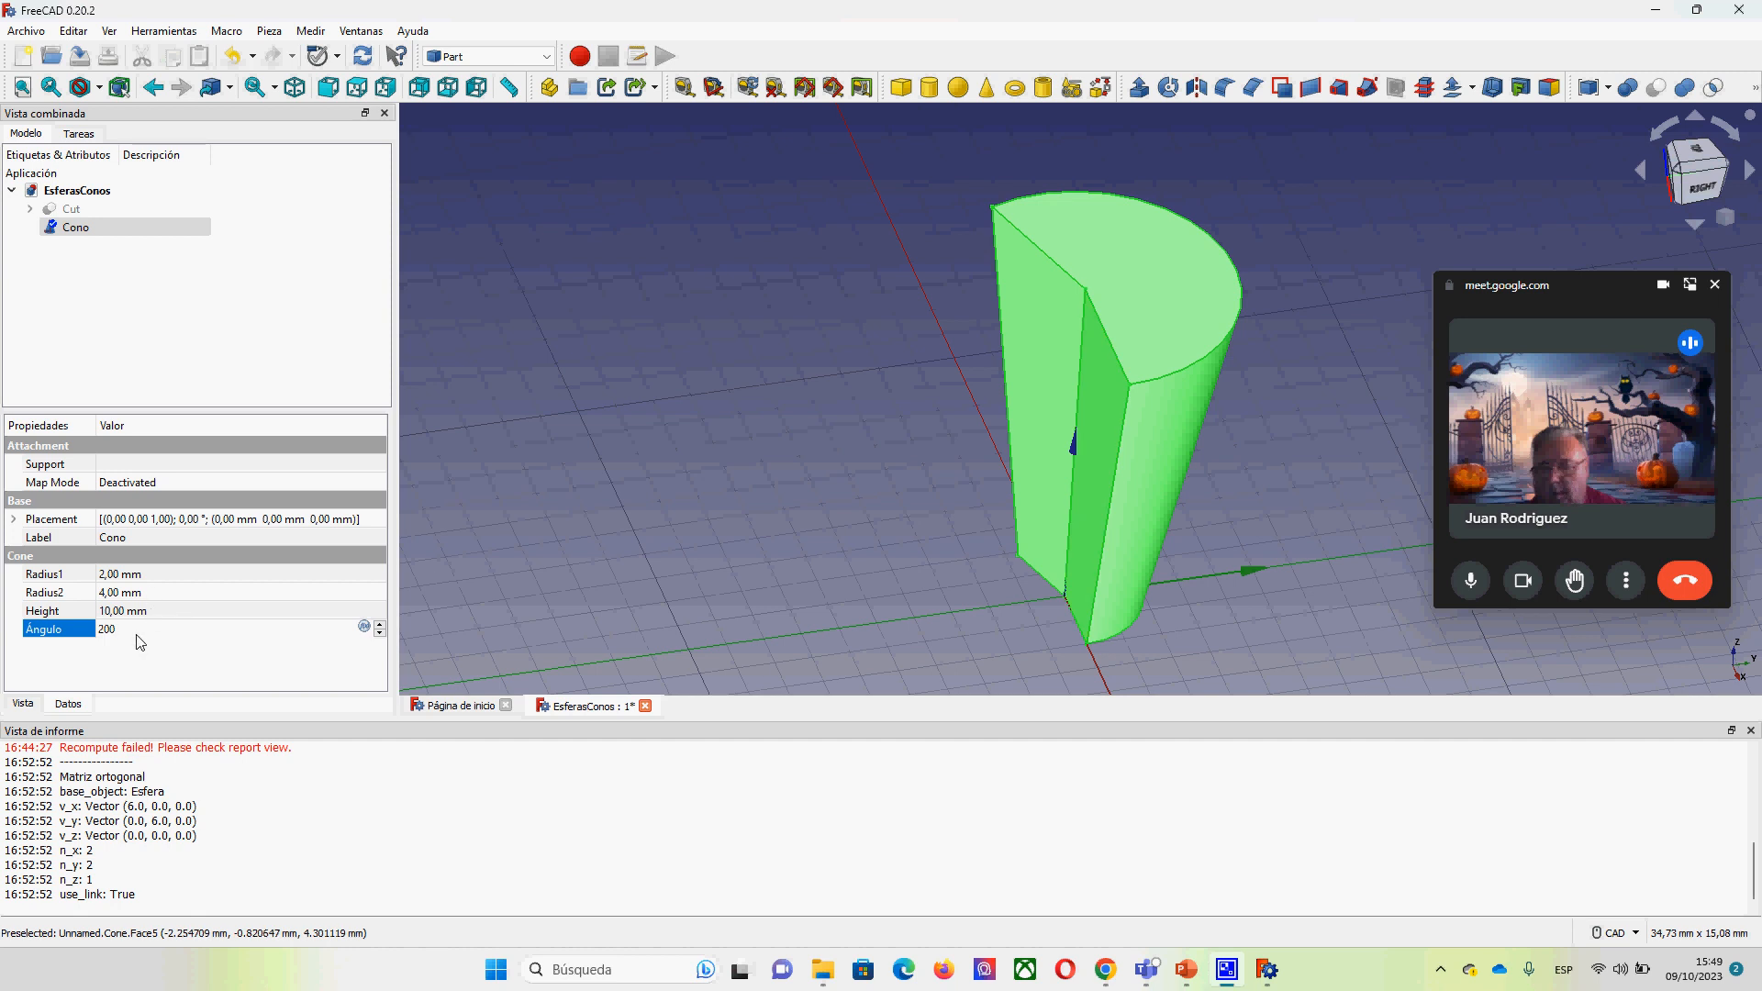
pyautogui.write('360')
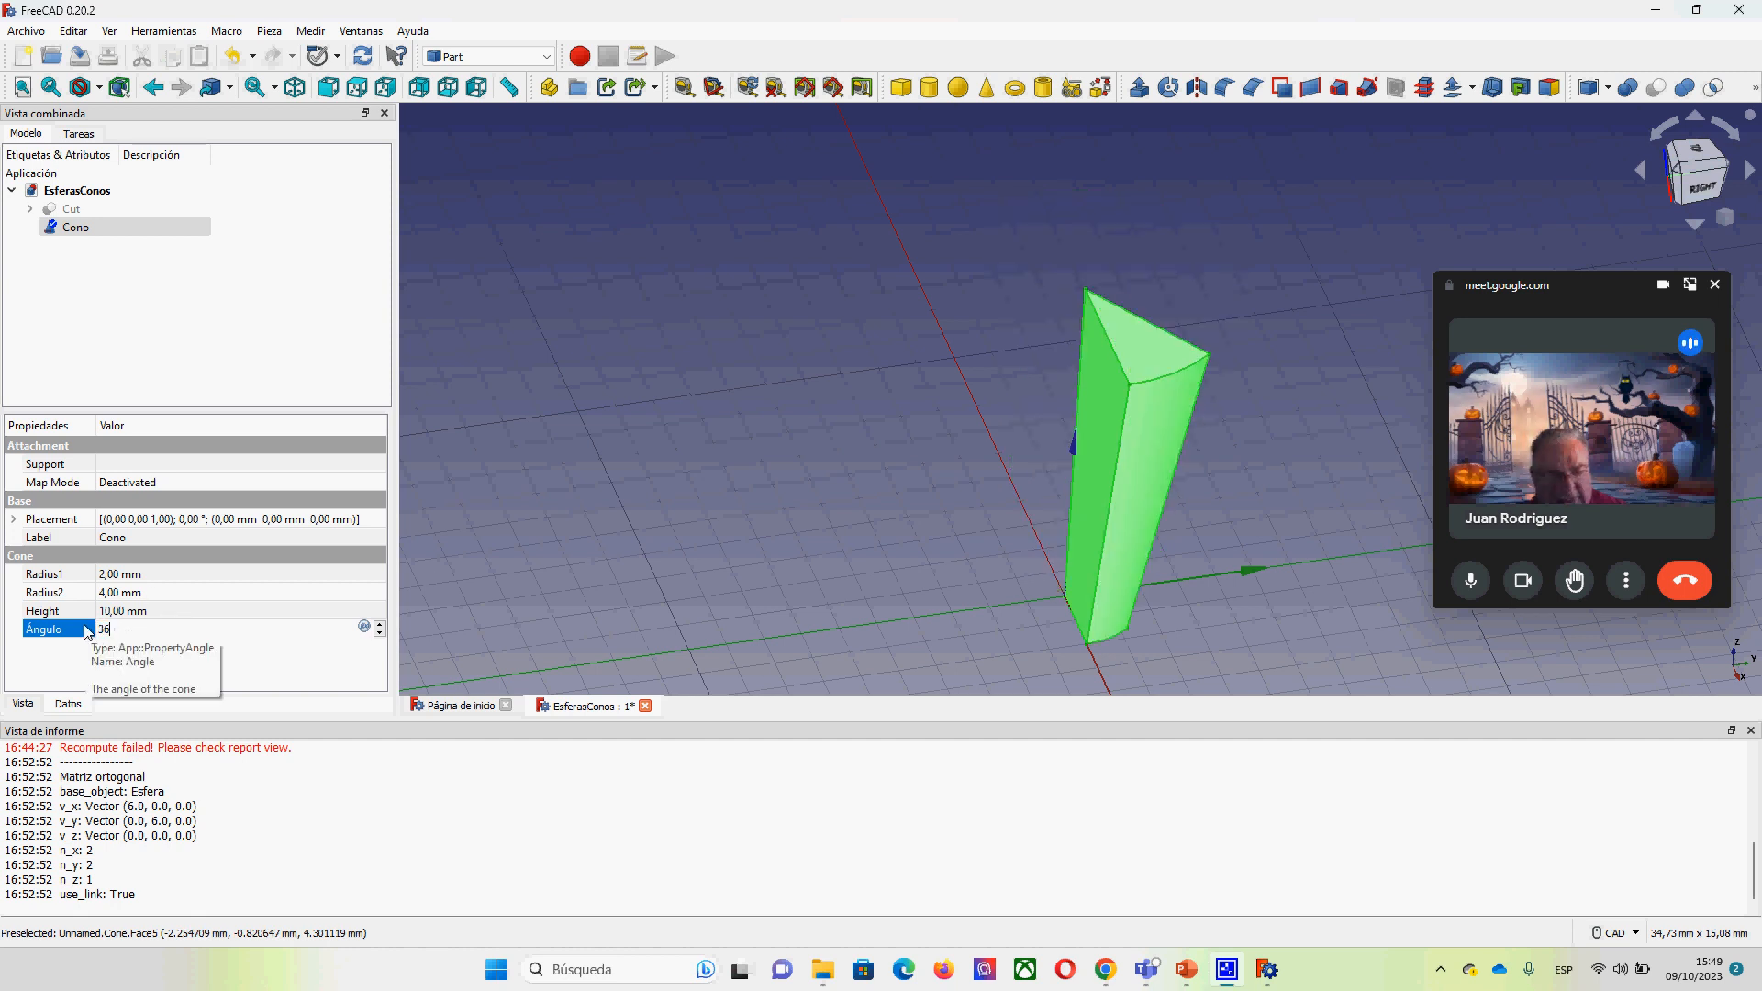
pyautogui.click(572, 548)
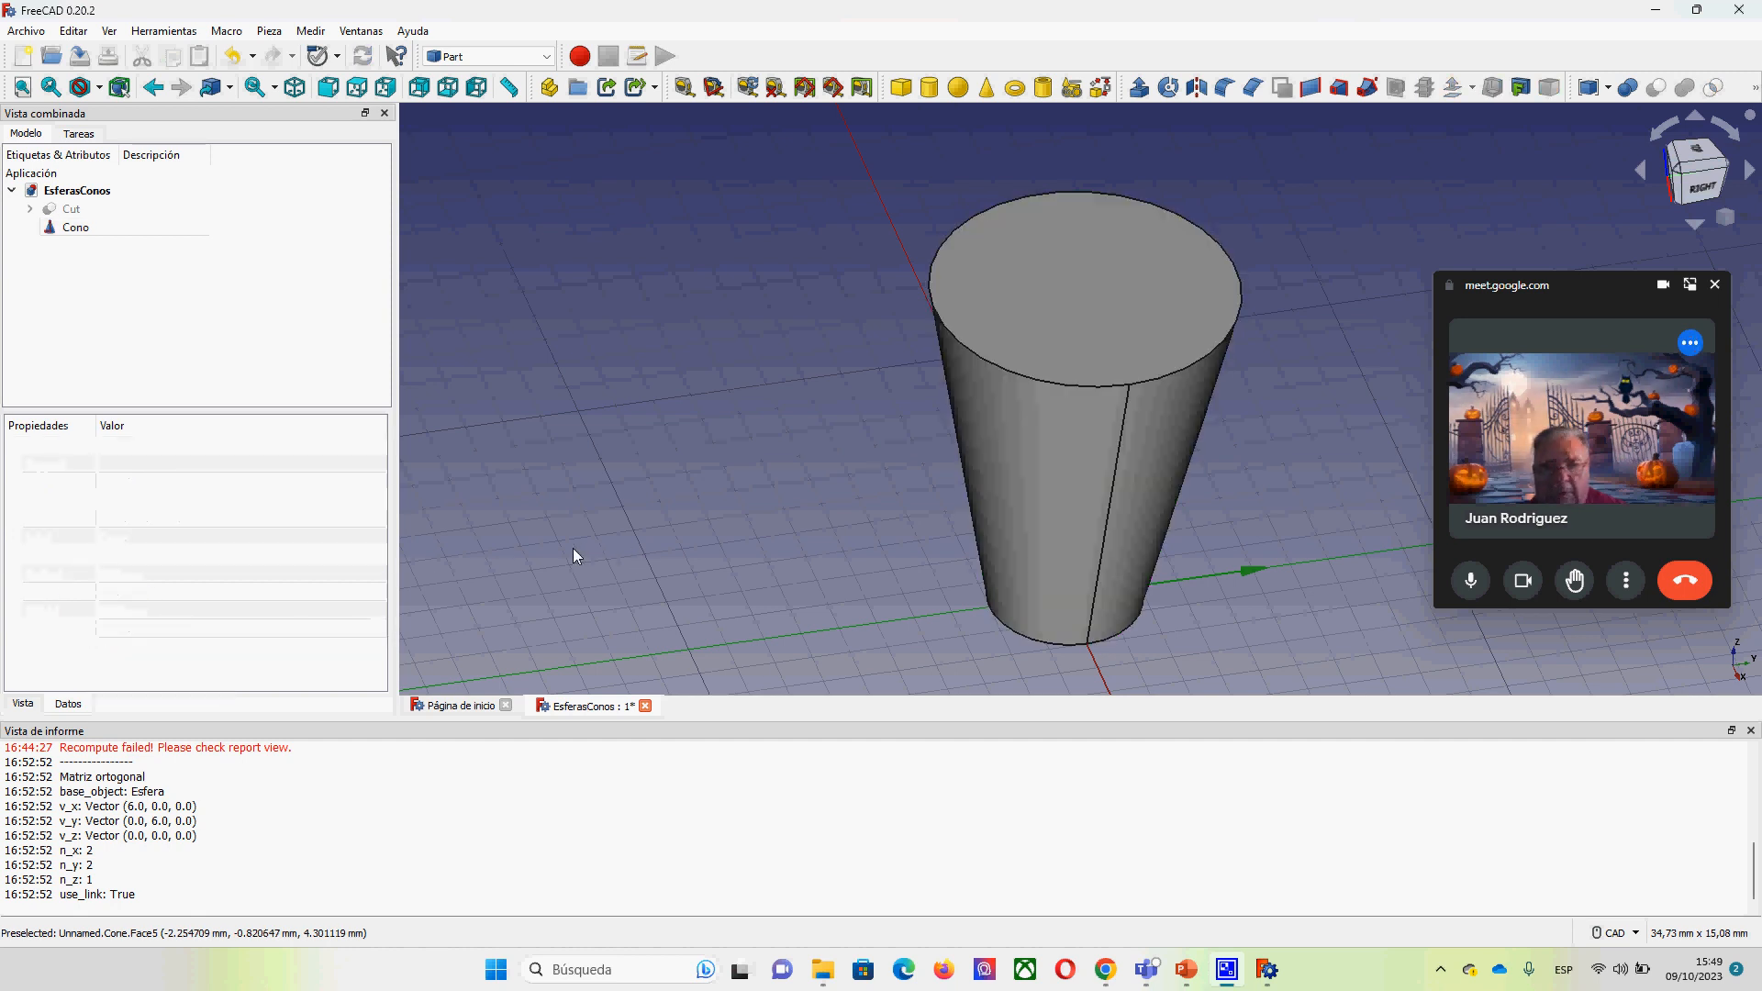
# Step: Set the cone's Radius2 to 6 mm and add a second solid cone with default dimensions at the origin
pyautogui.click(1028, 377)
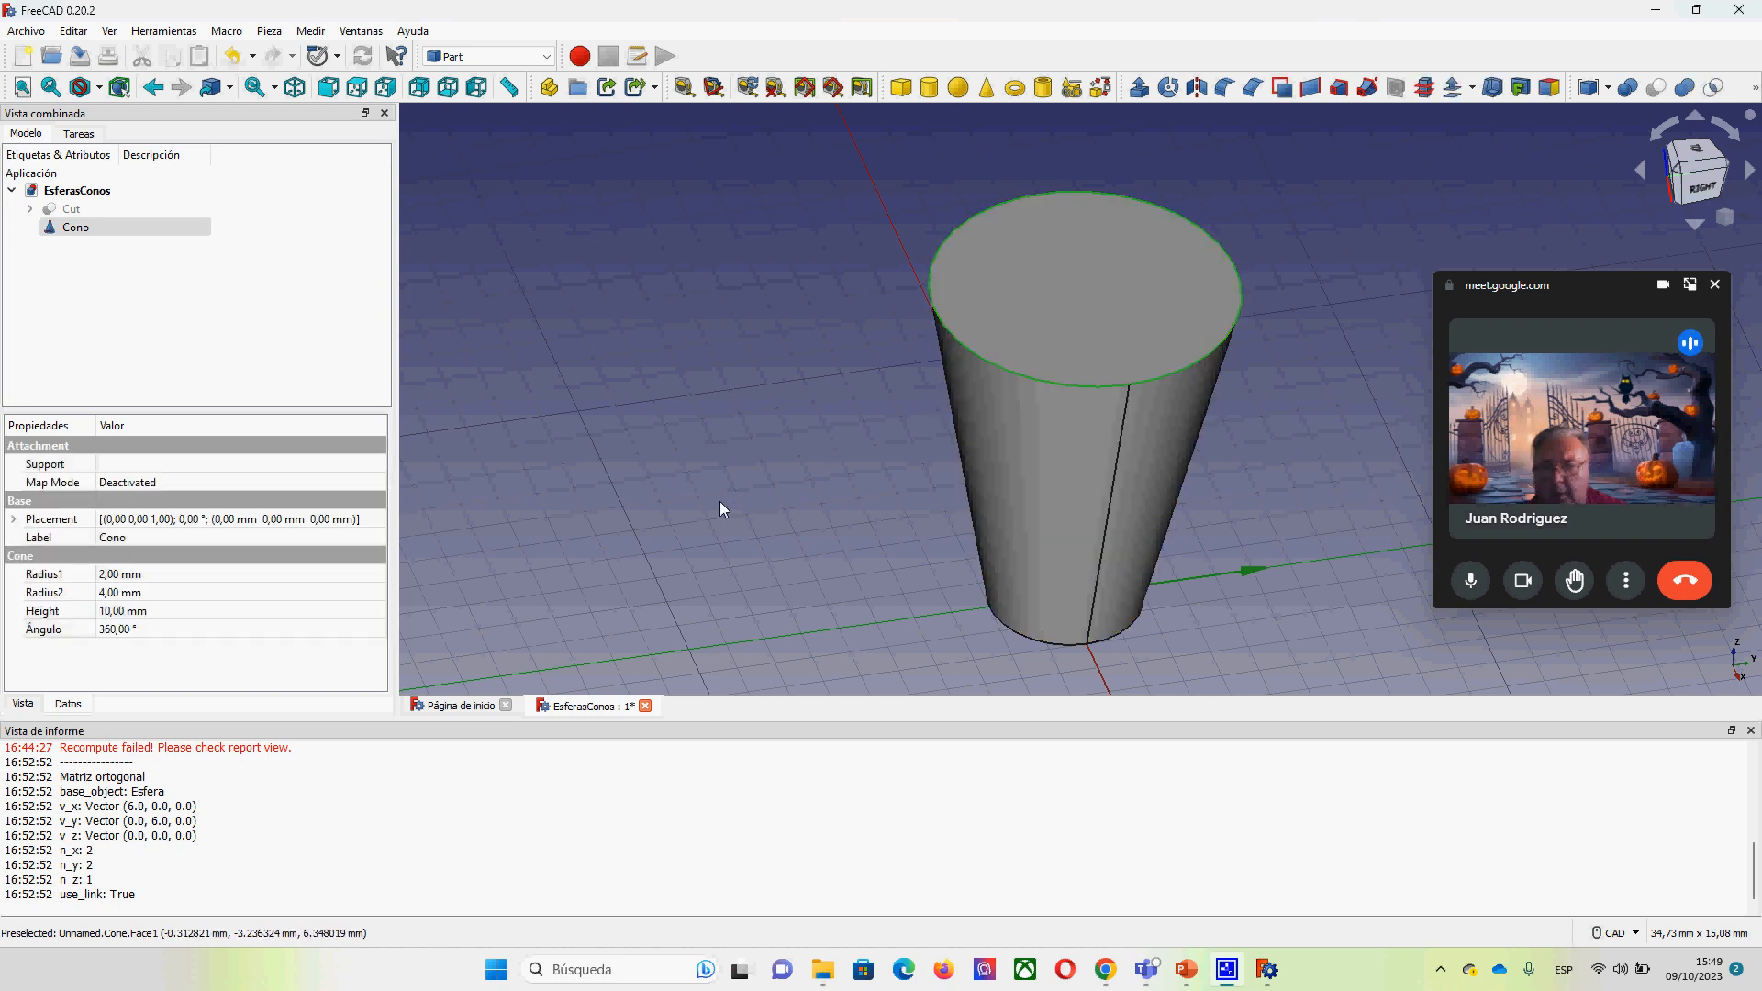
pyautogui.click(169, 595)
pyautogui.write('6')
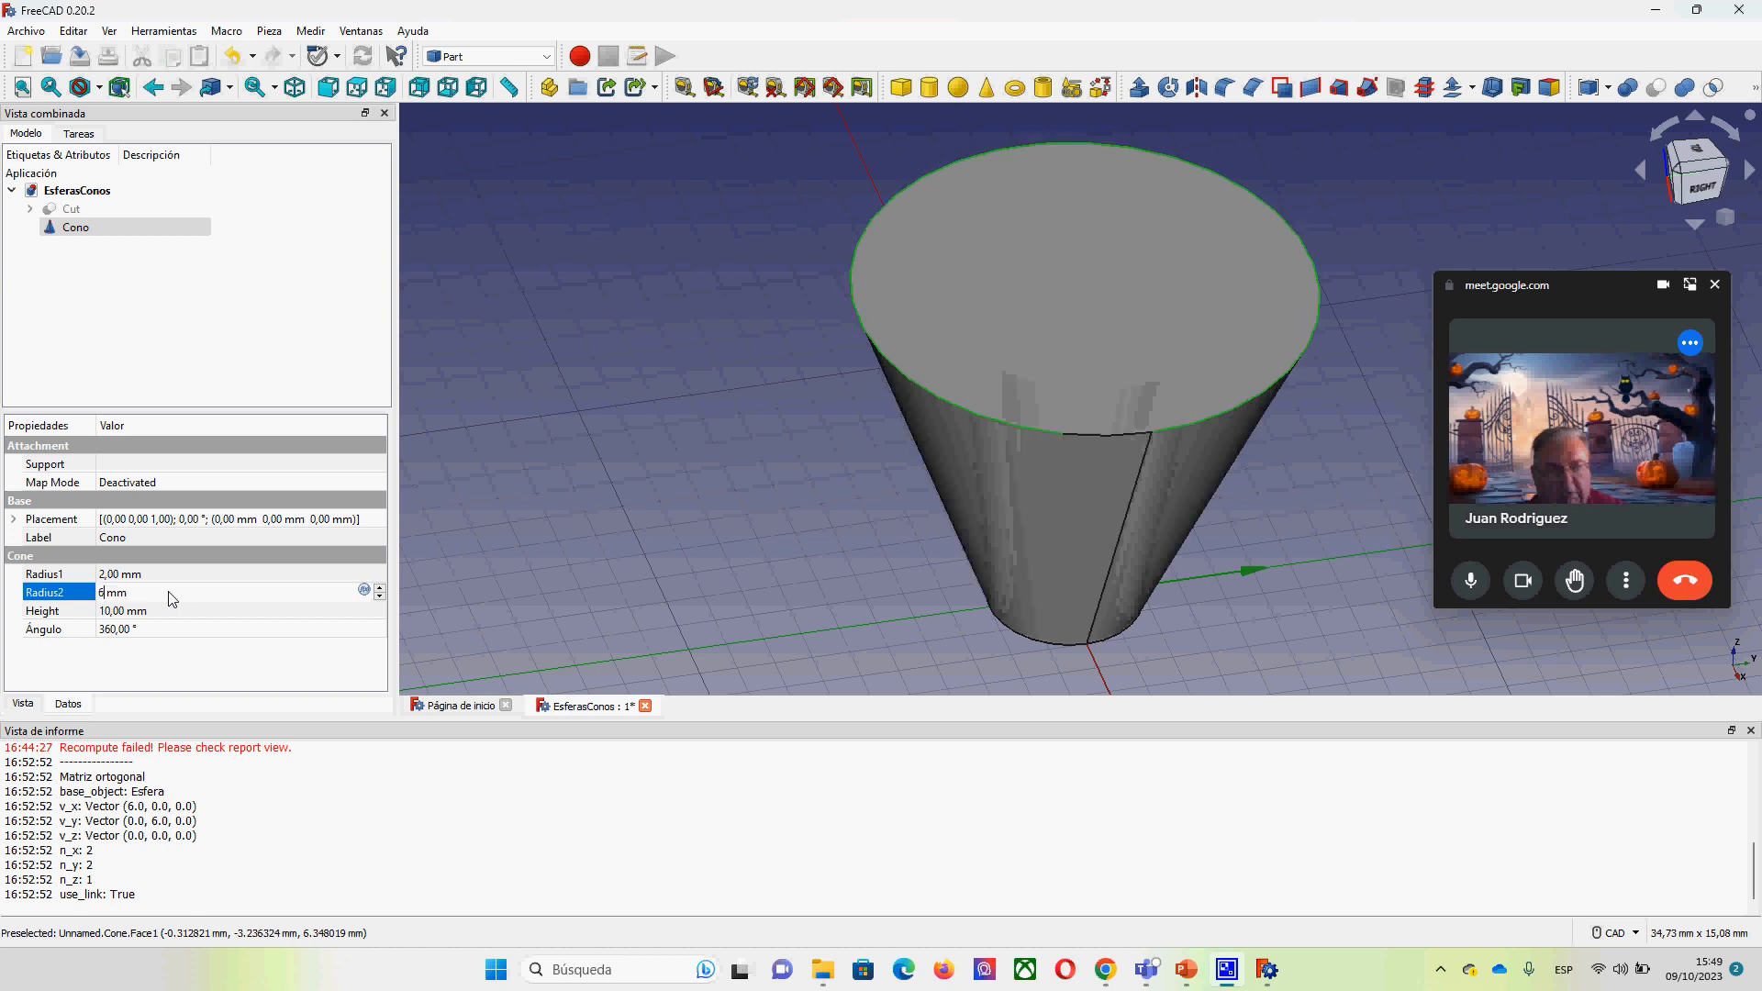
pyautogui.click(784, 527)
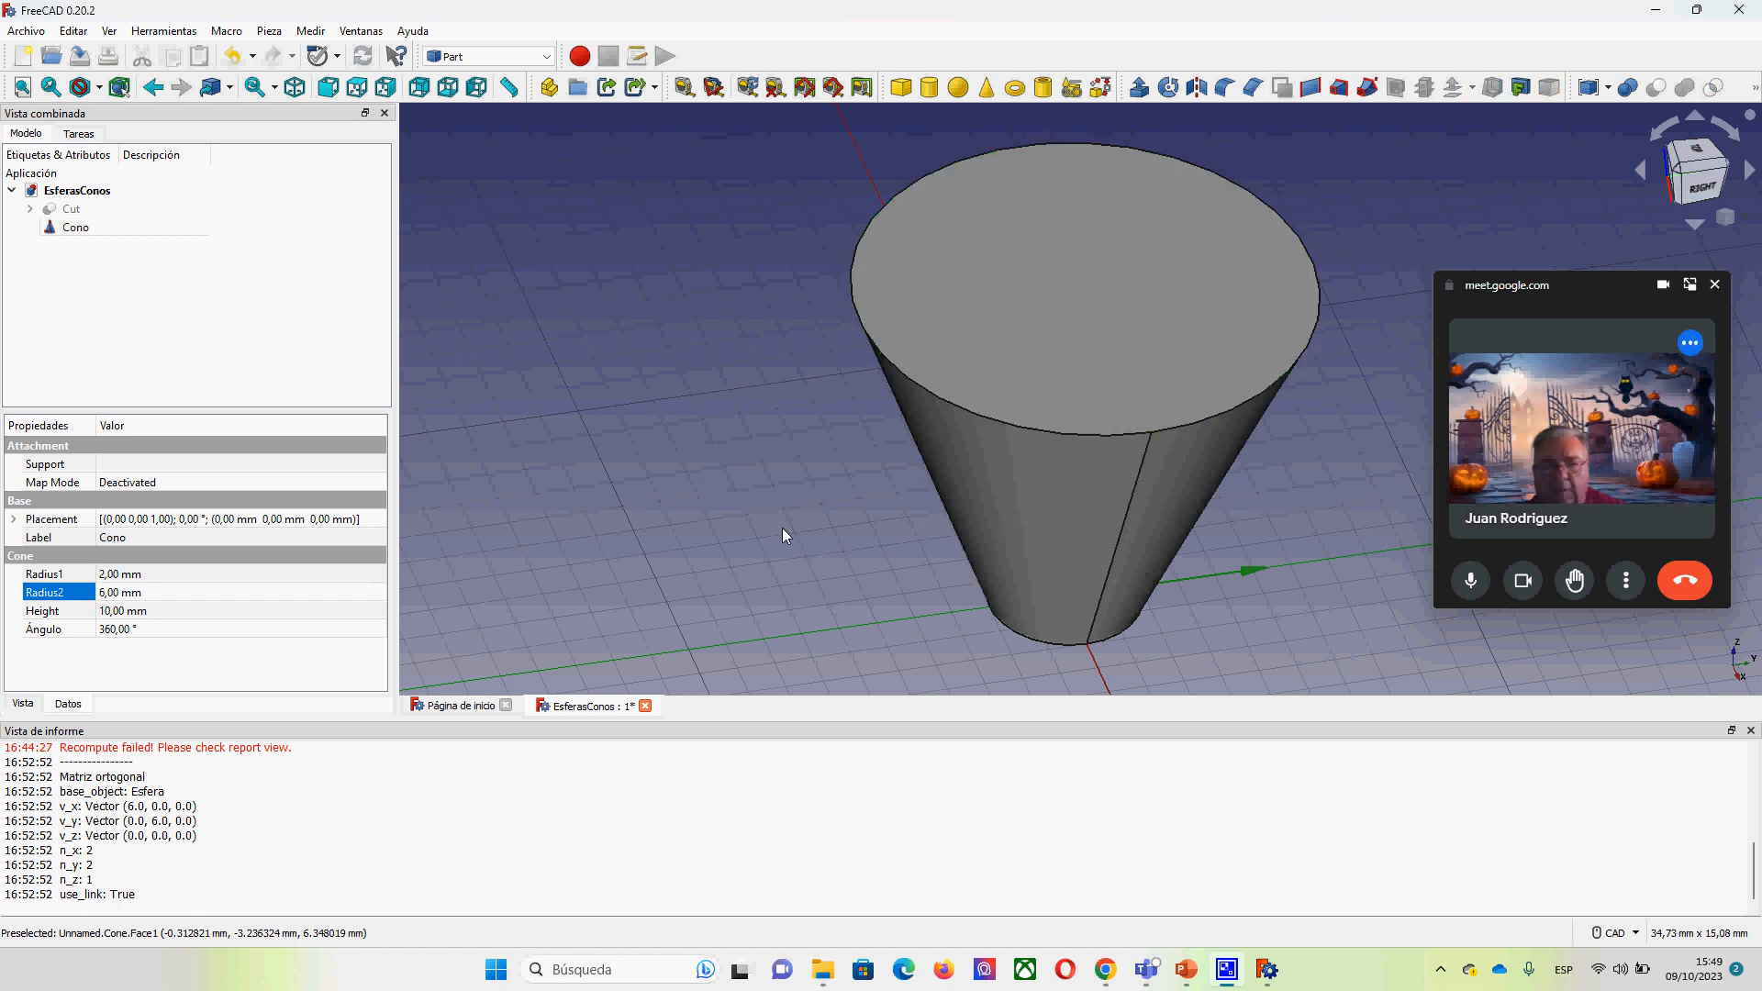
pyautogui.click(1103, 426)
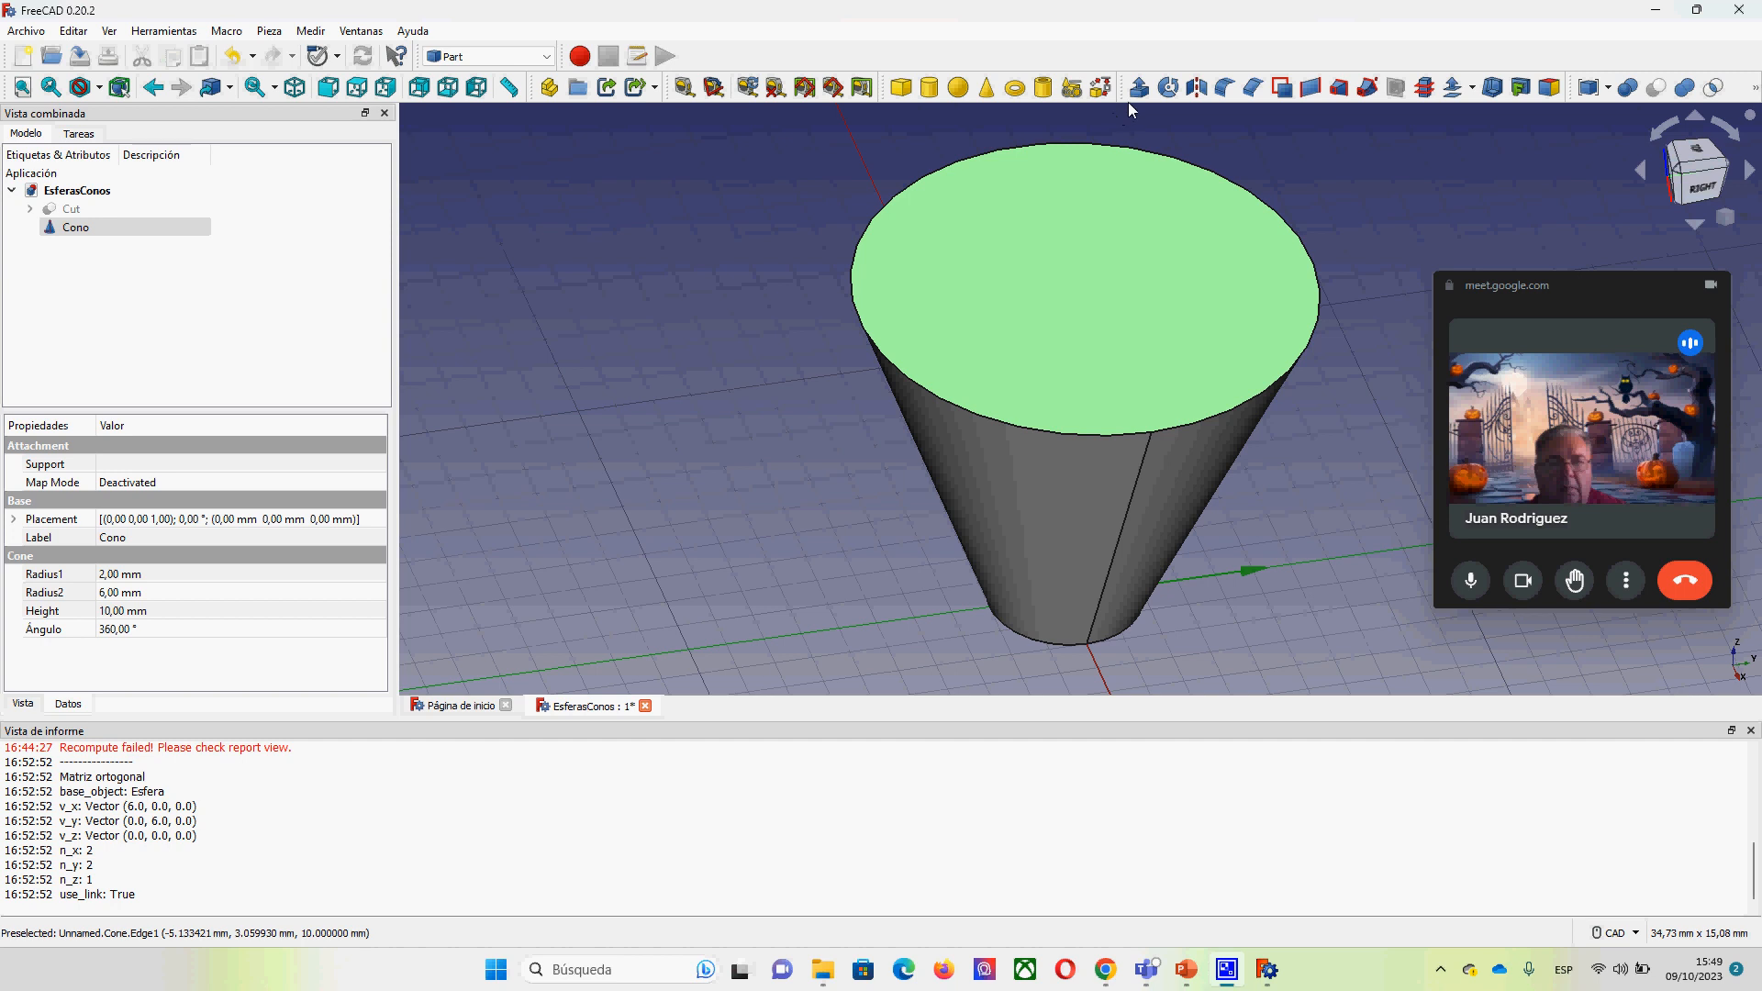
pyautogui.click(987, 92)
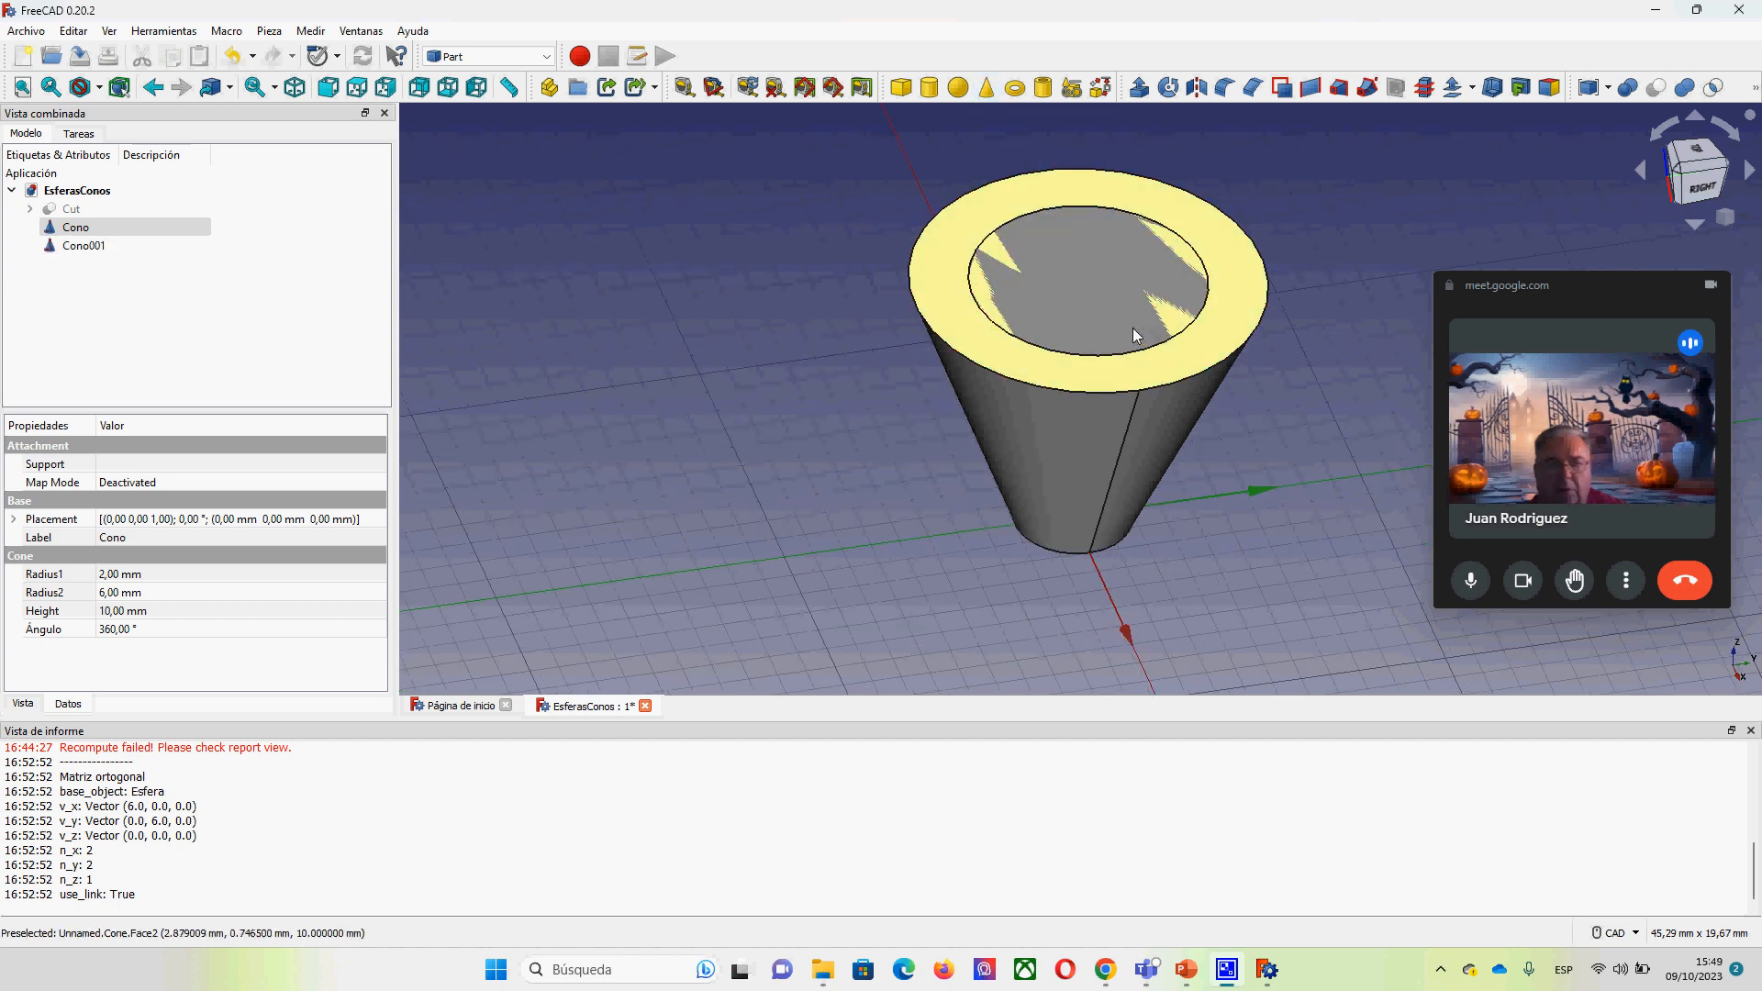
# Step: Change the shape colour of the outer cone, Cono, to orange (#ff5500)
pyautogui.click(74, 231)
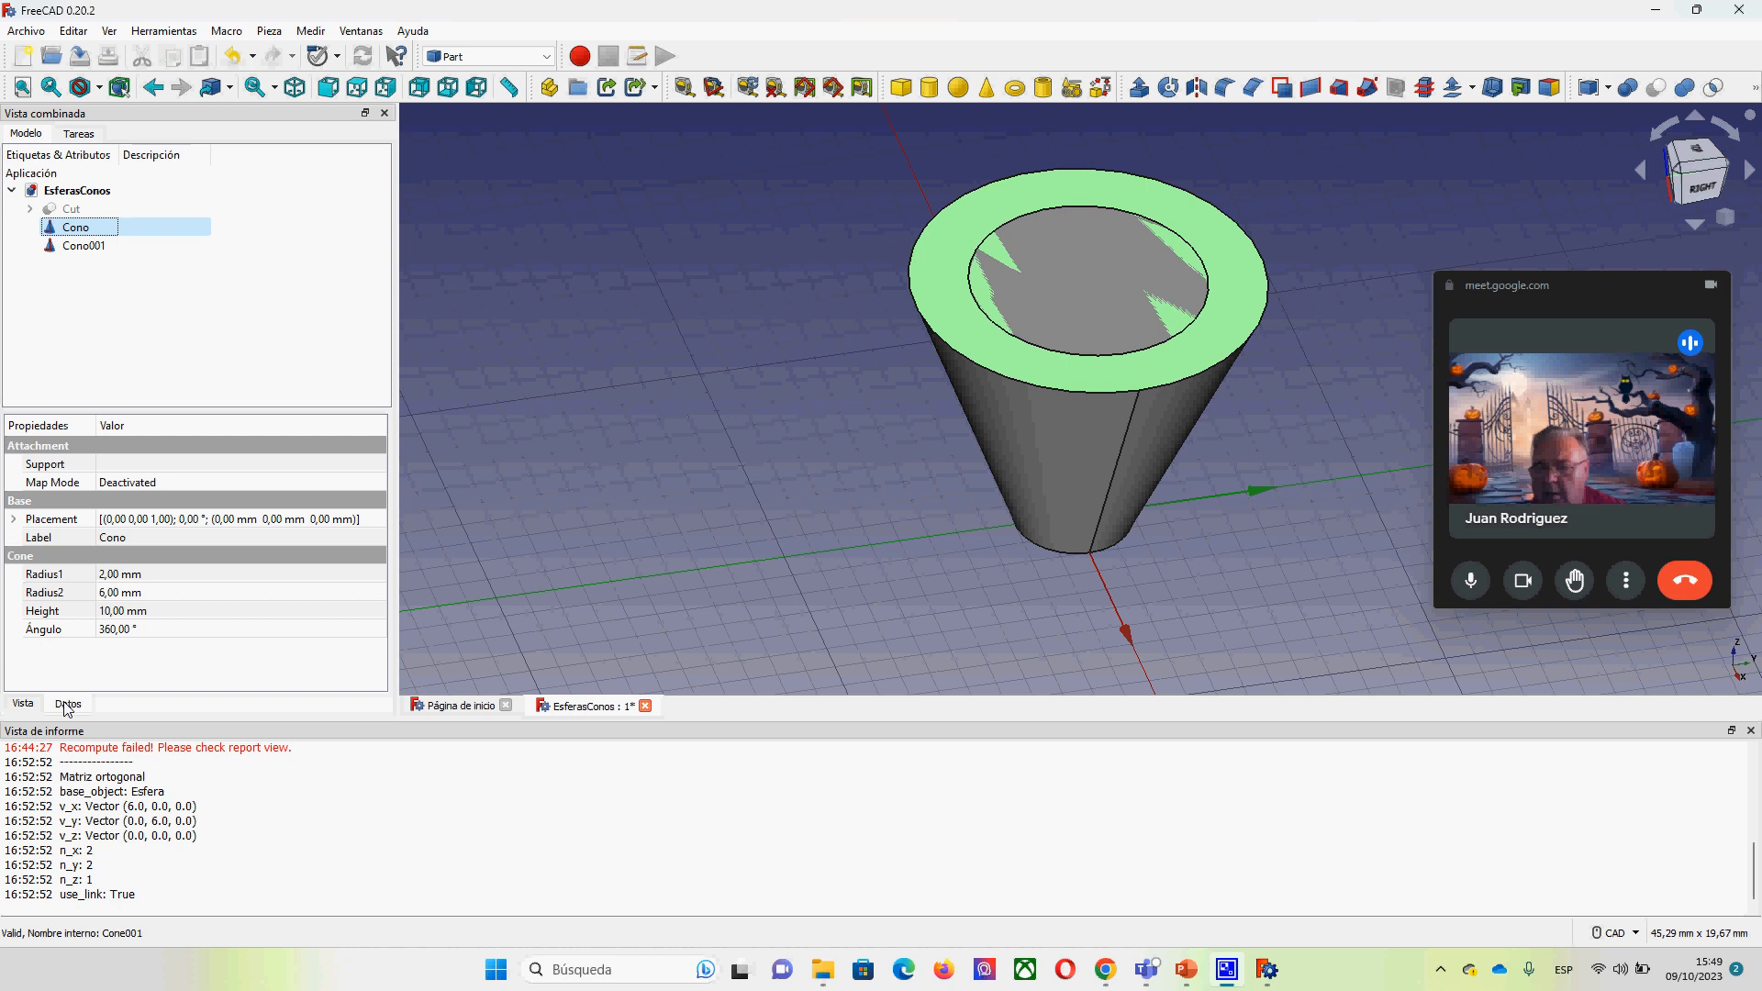
pyautogui.click(20, 704)
pyautogui.click(145, 683)
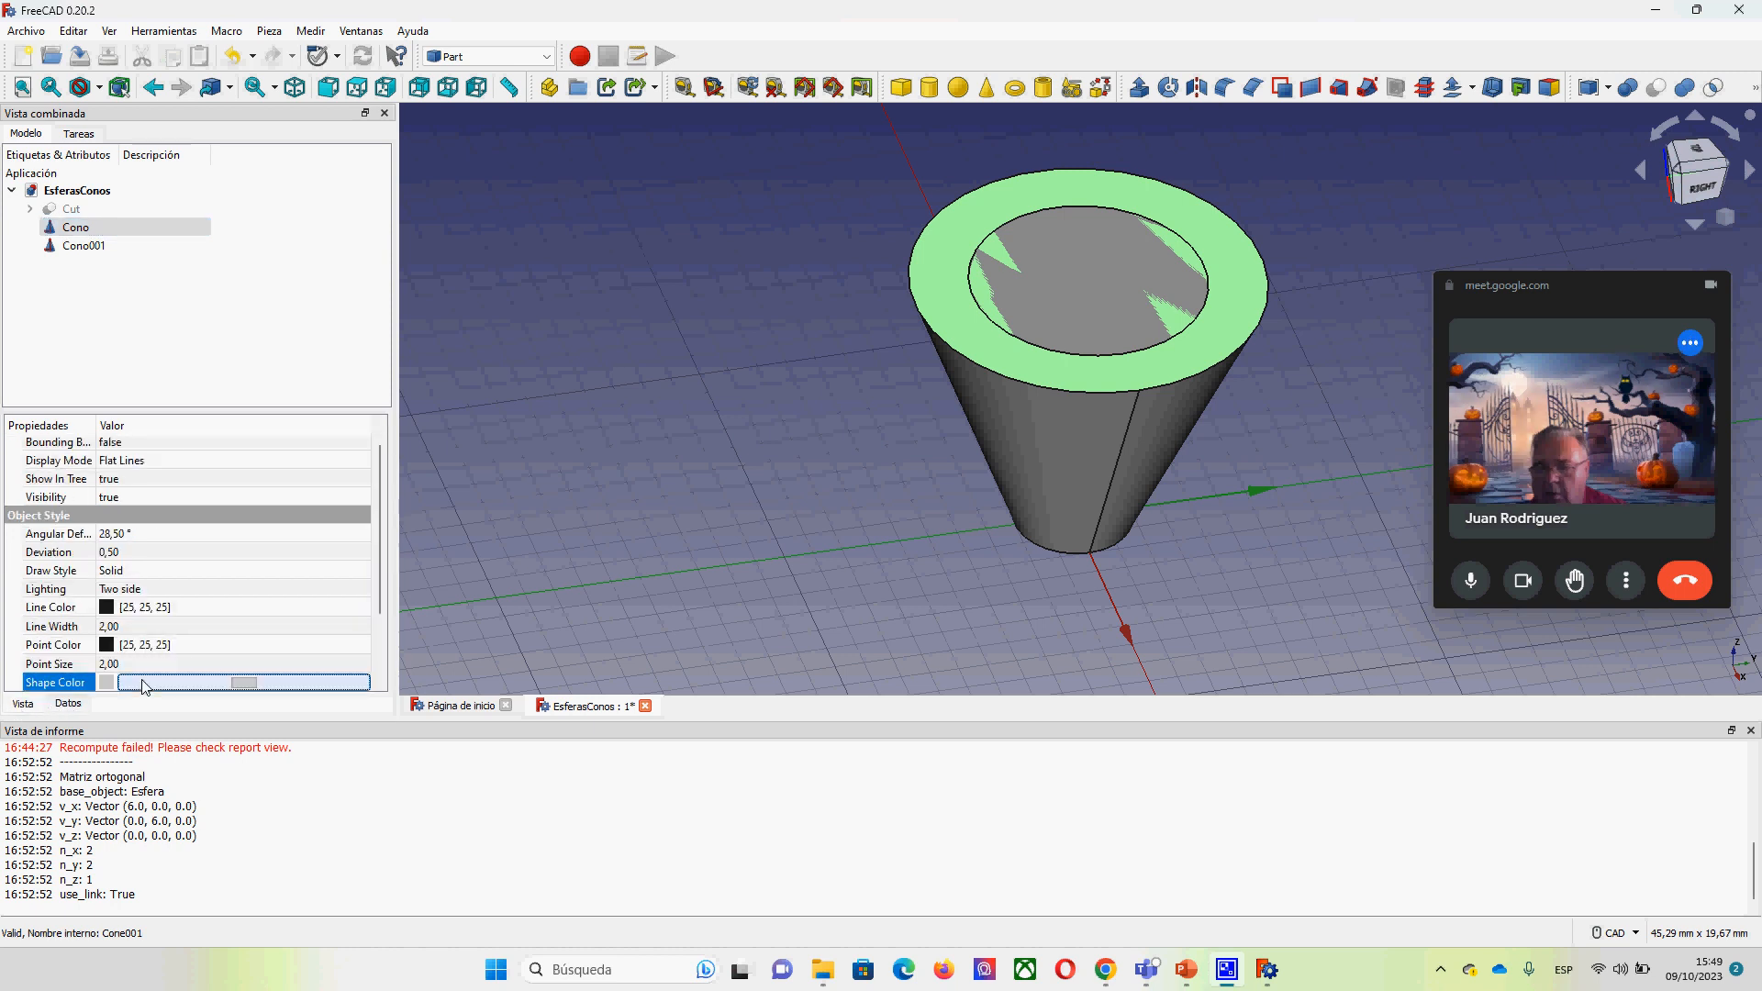
pyautogui.click(244, 684)
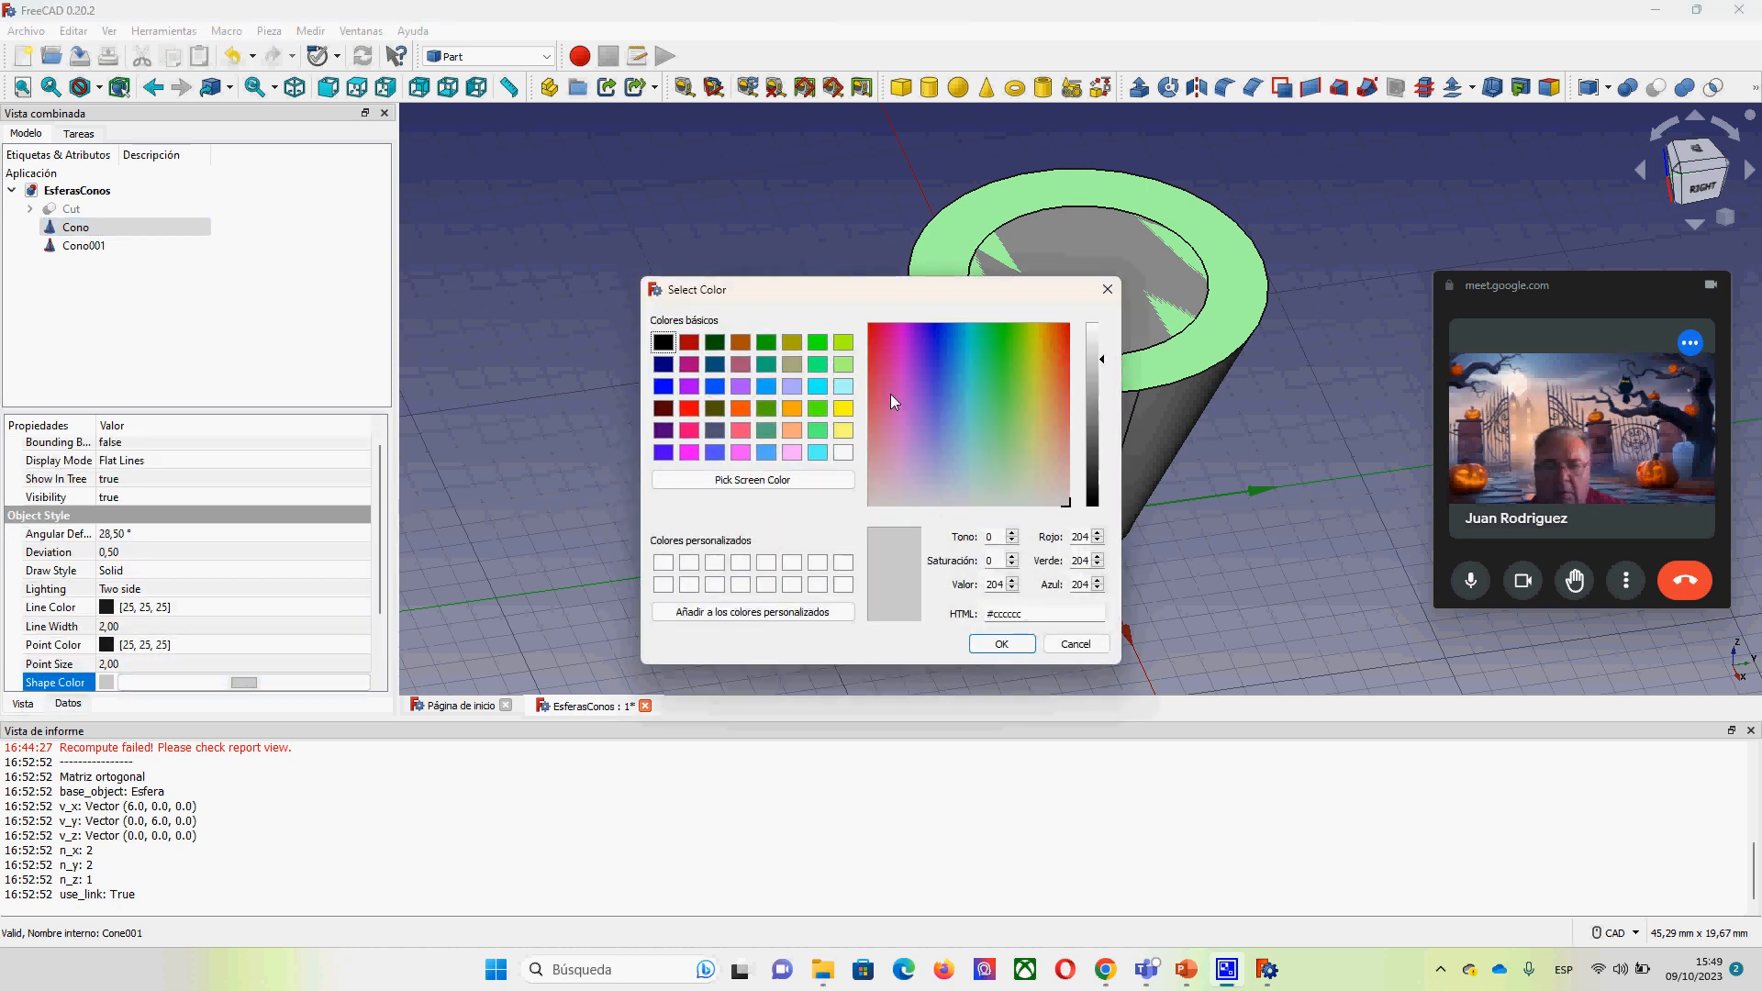
pyautogui.click(740, 407)
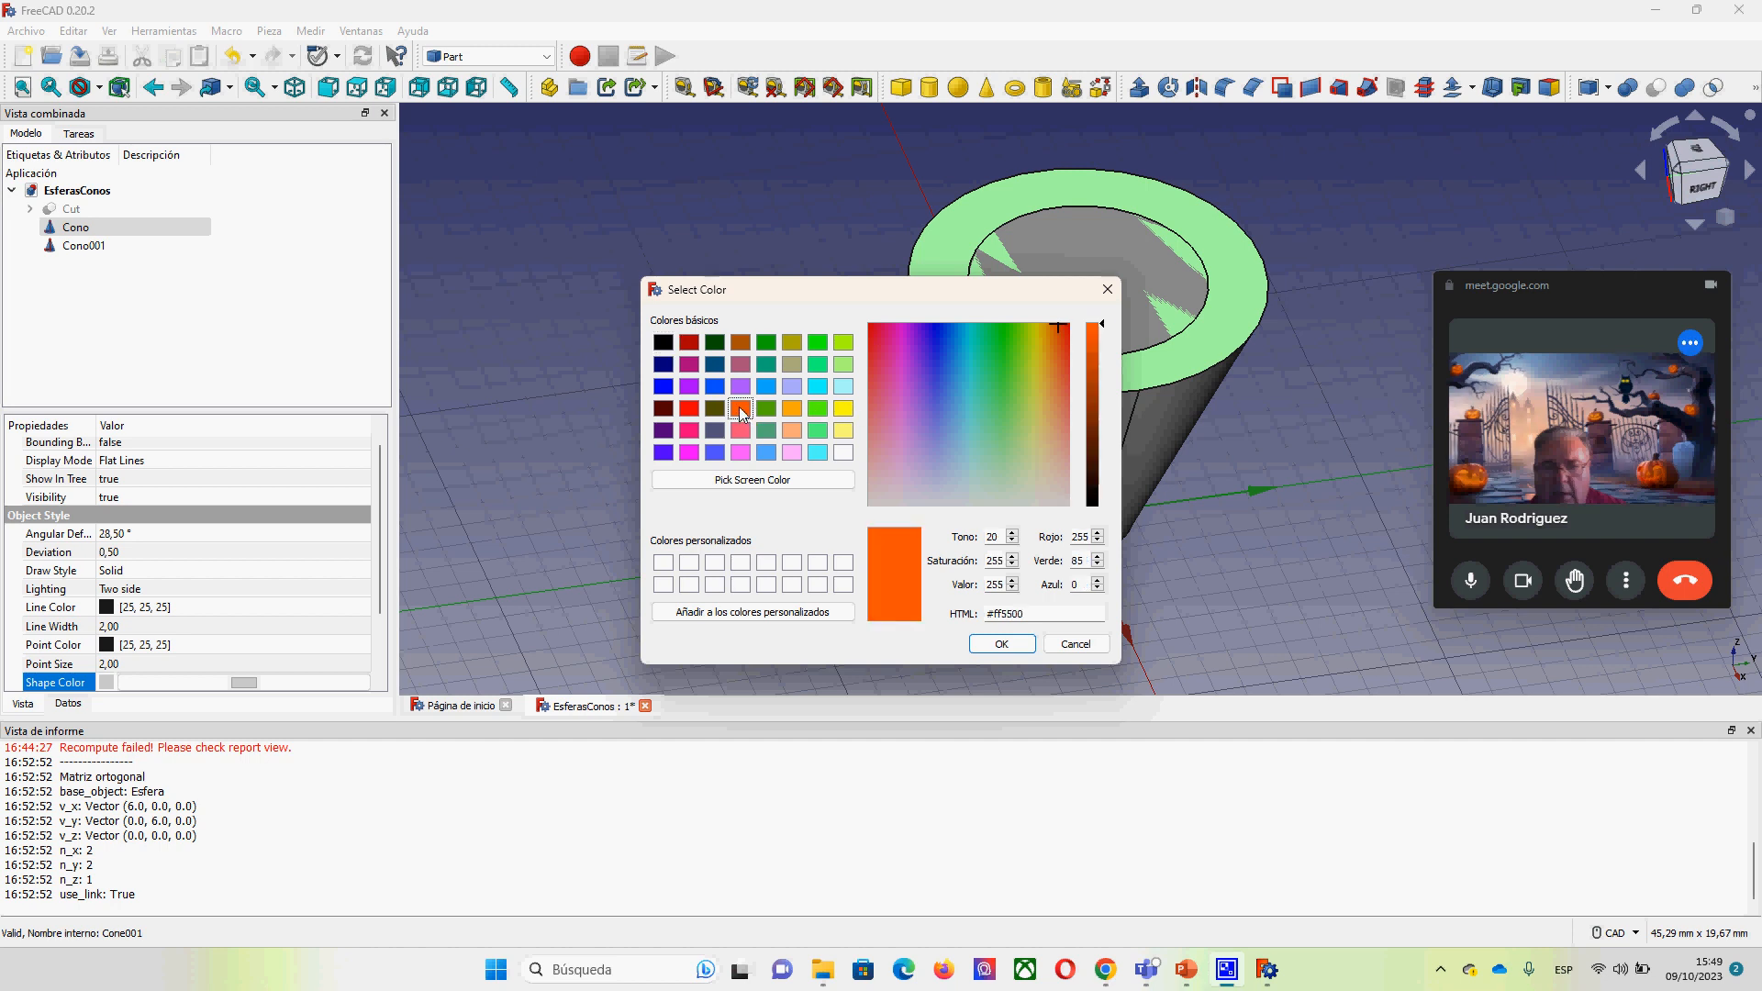
pyautogui.click(1000, 644)
# Step: Change the shape colour of the inner cone, Cono001, to magenta (#ff00ff)
pyautogui.click(103, 248)
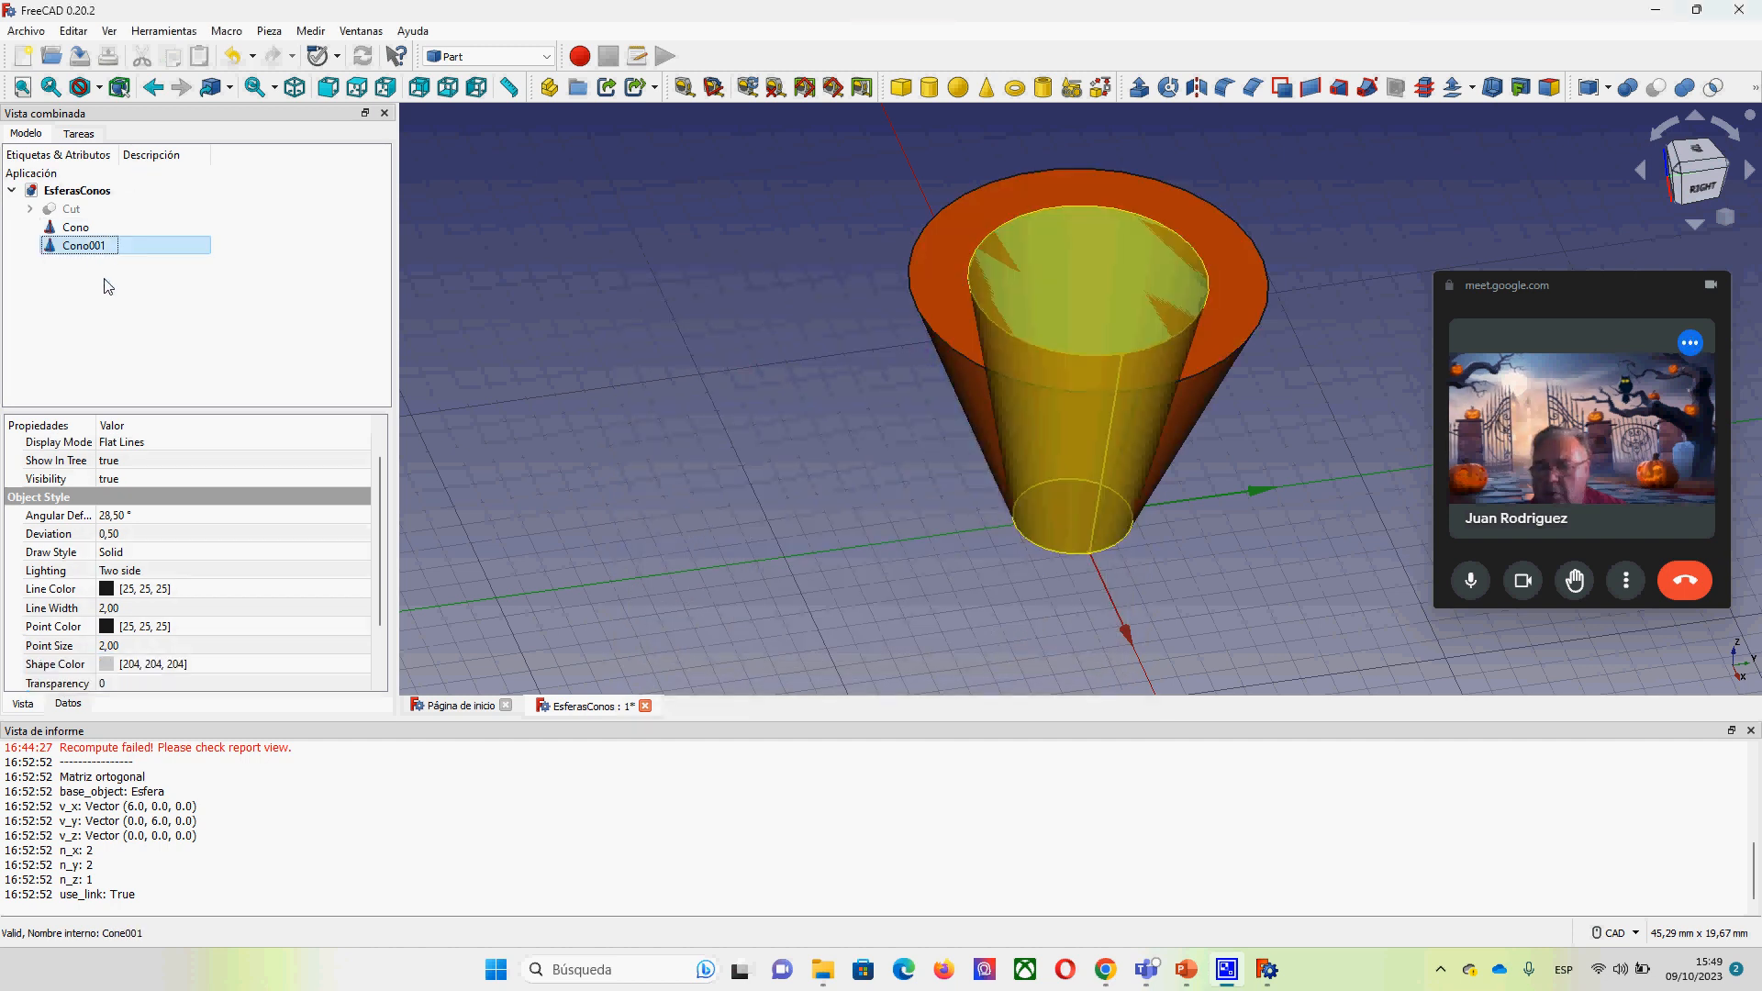
pyautogui.click(133, 669)
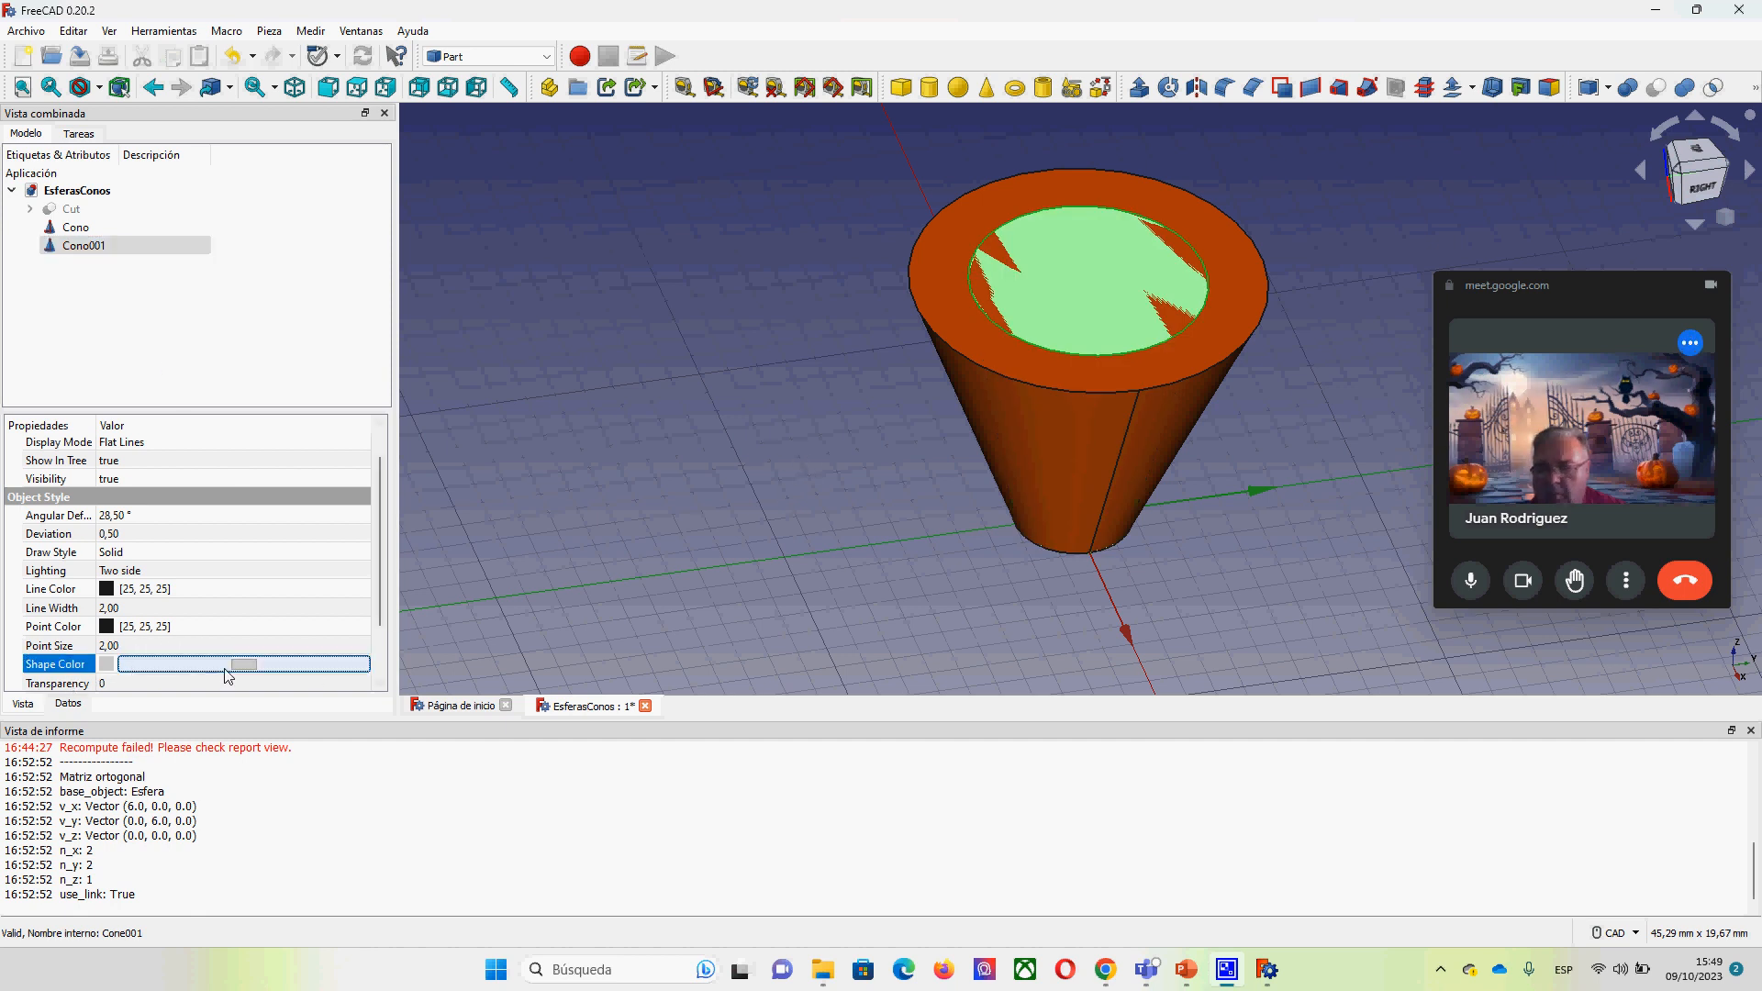
pyautogui.click(237, 666)
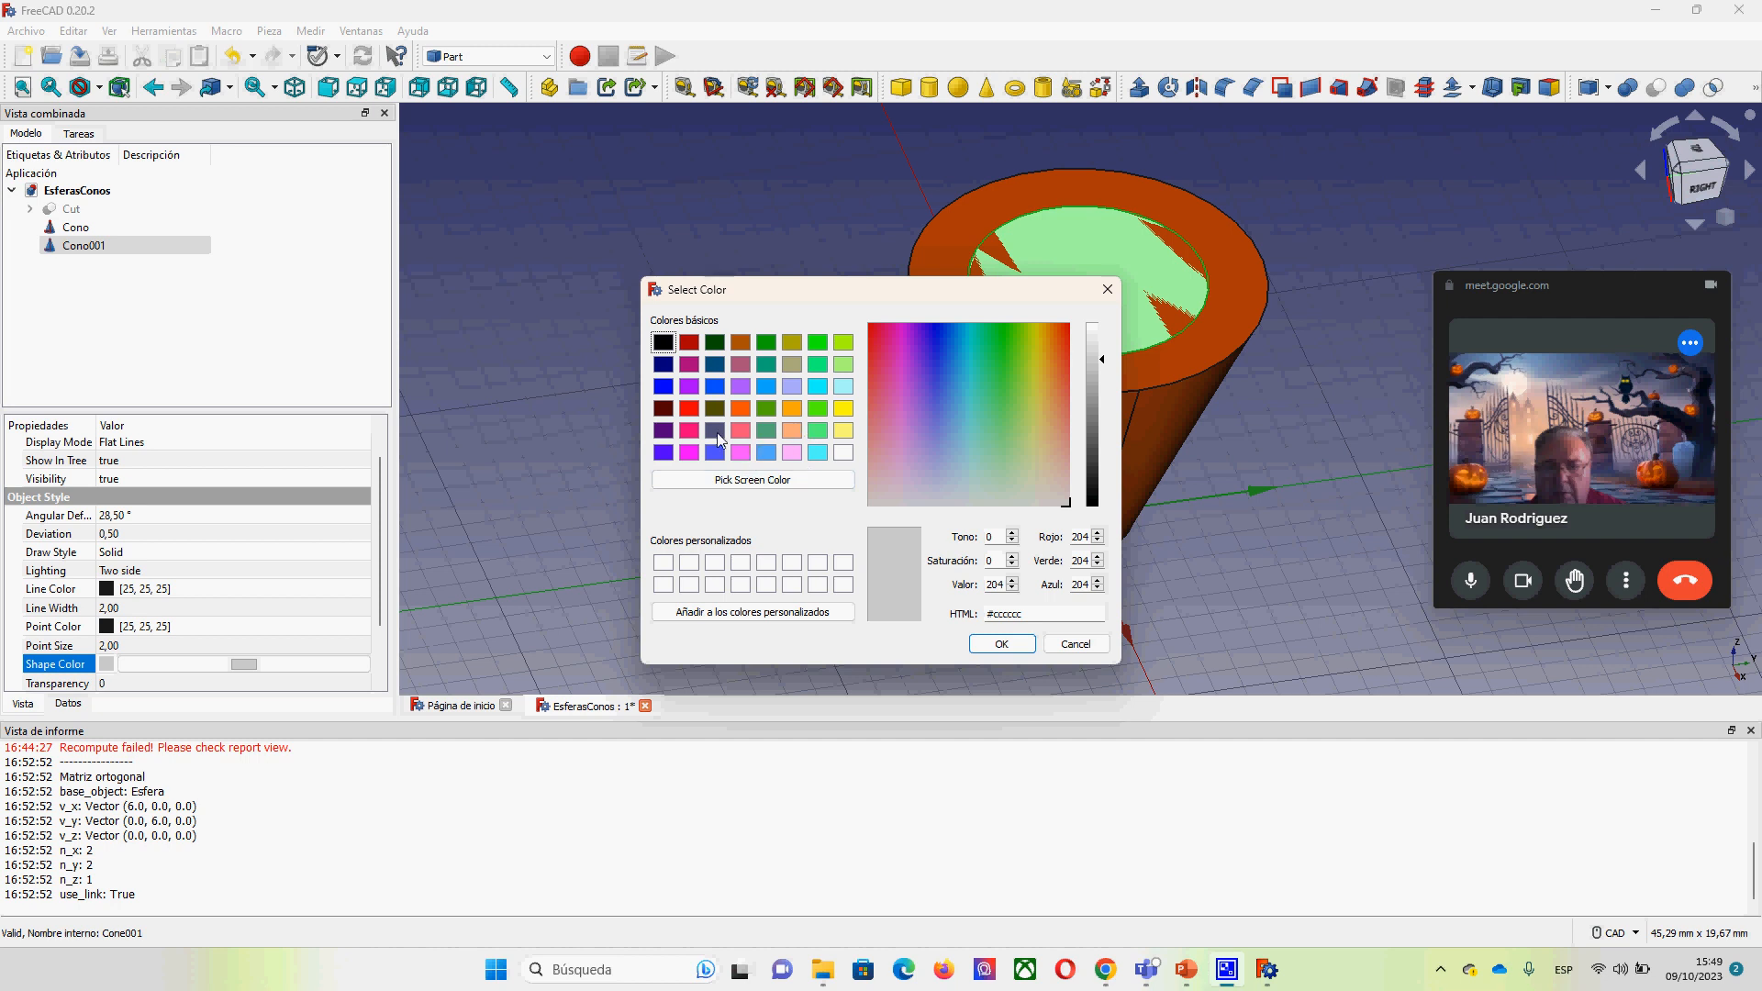
pyautogui.click(689, 453)
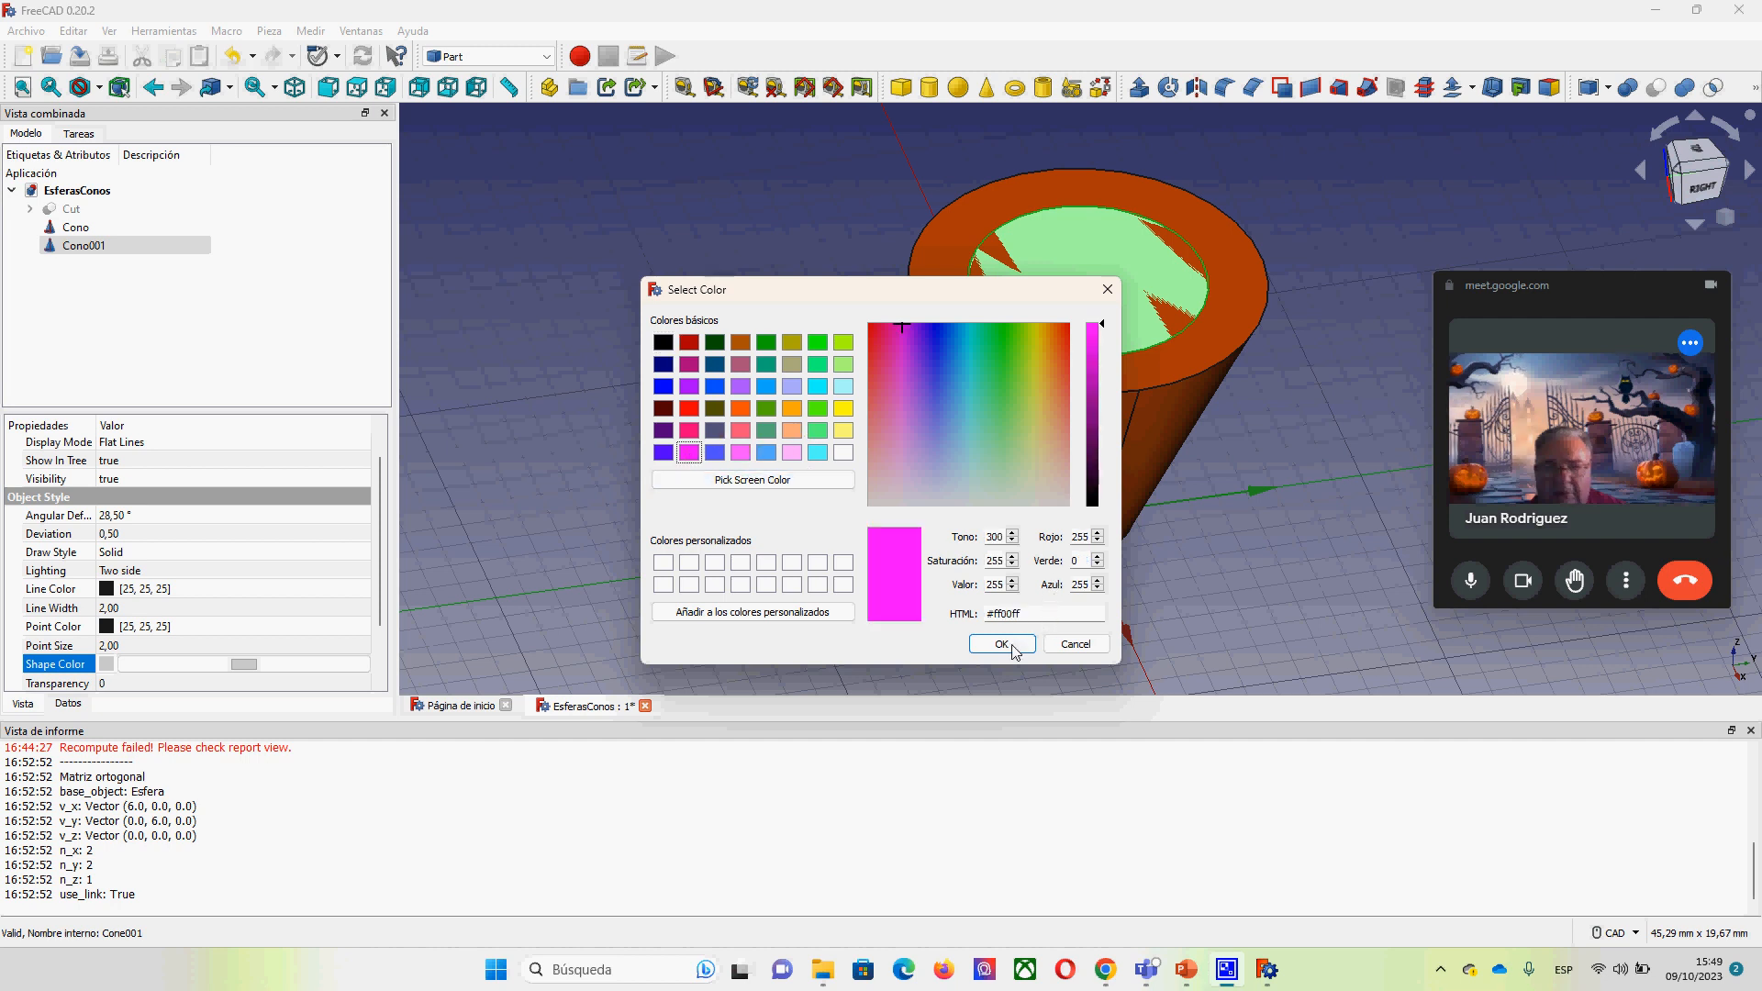
pyautogui.click(1012, 646)
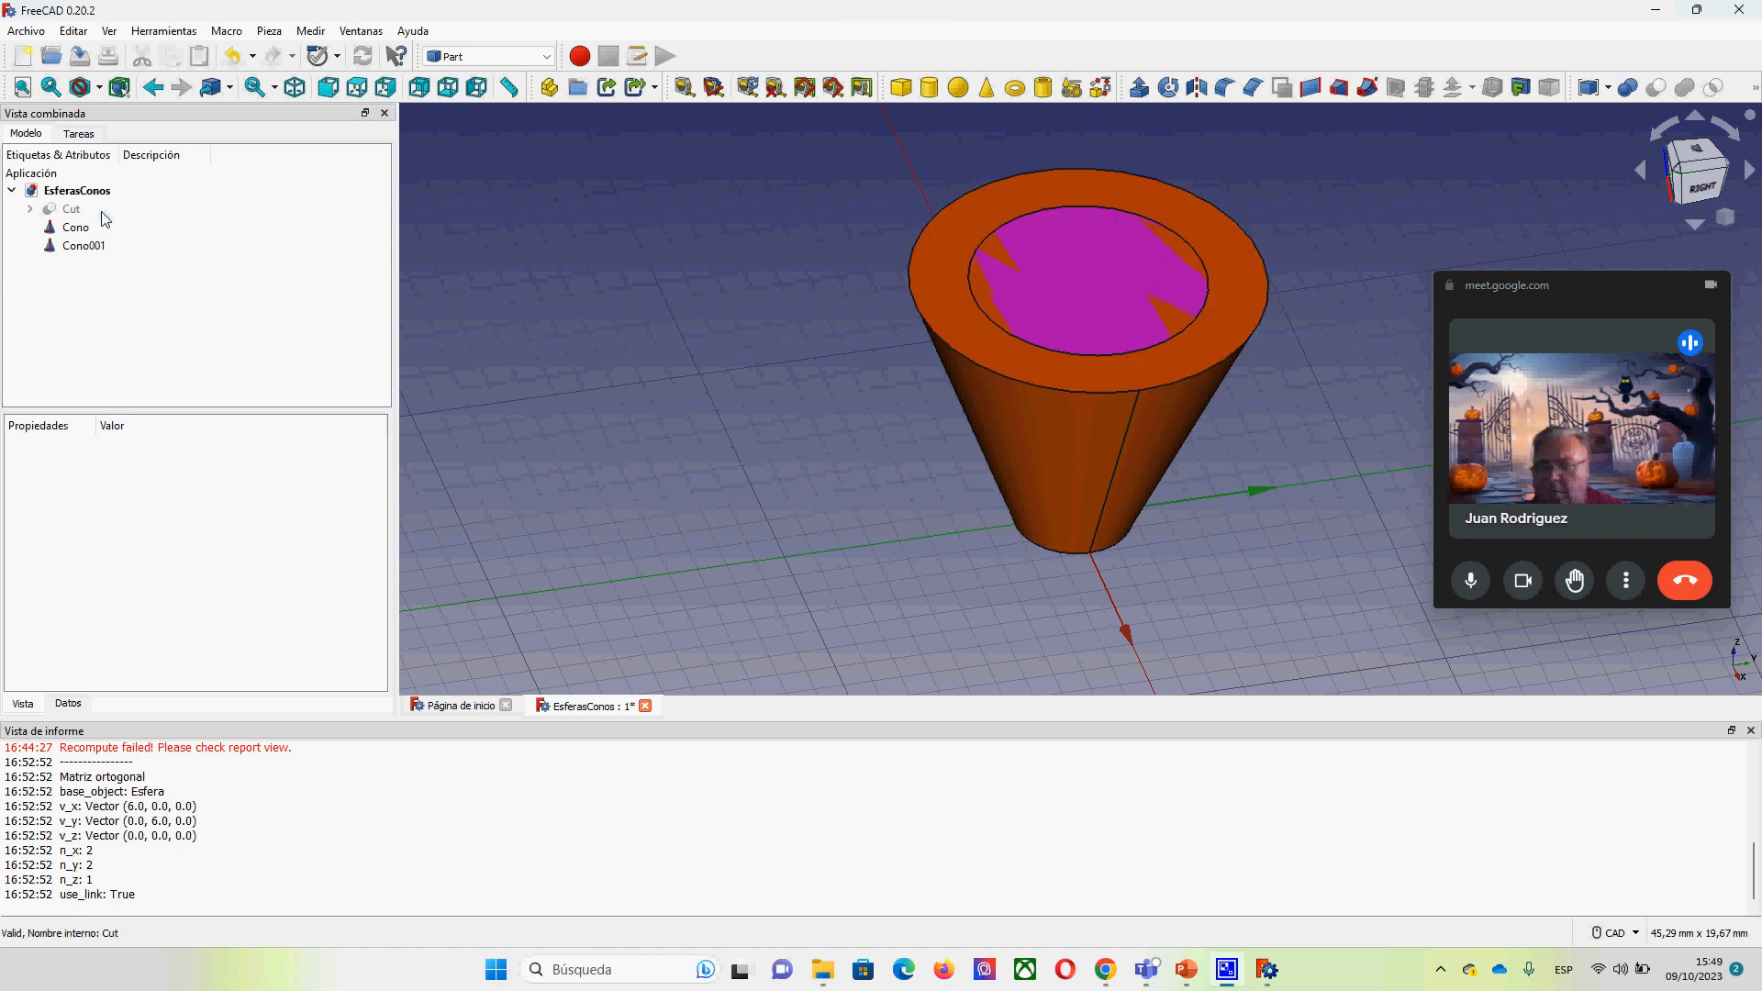
# Step: Set the transparency of the outer orange cone to 50
pyautogui.click(73, 227)
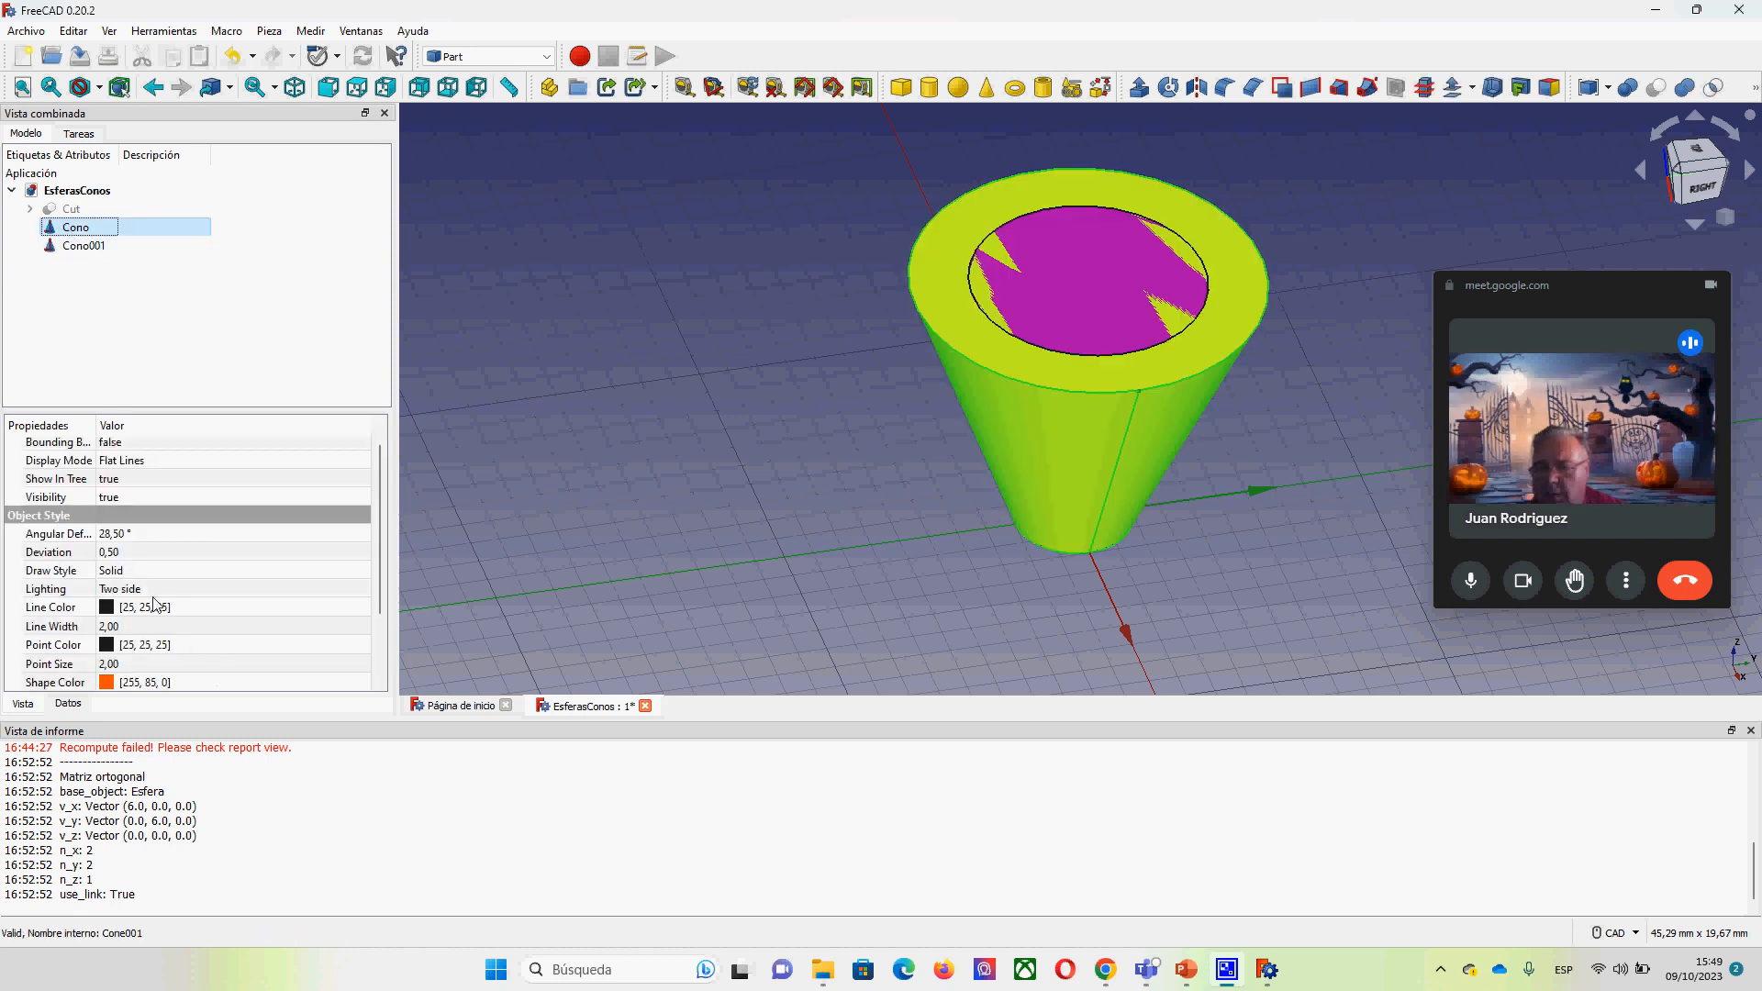
pyautogui.scroll(-1, 153, 606)
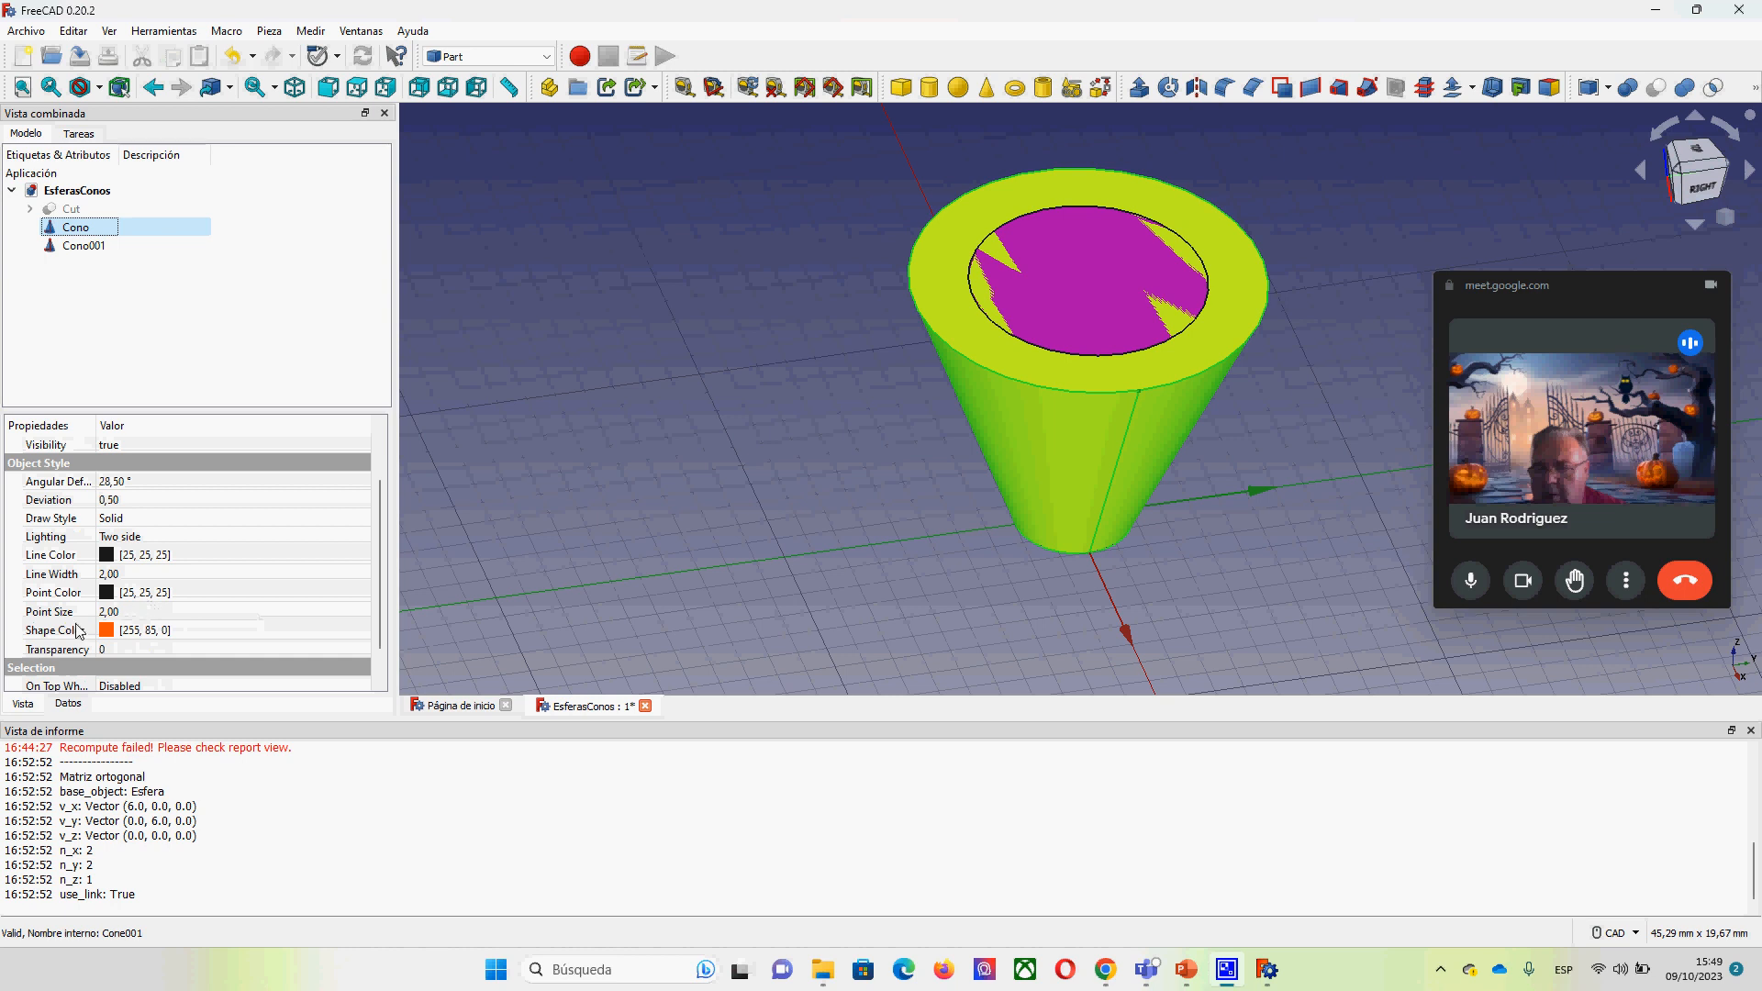
pyautogui.click(137, 650)
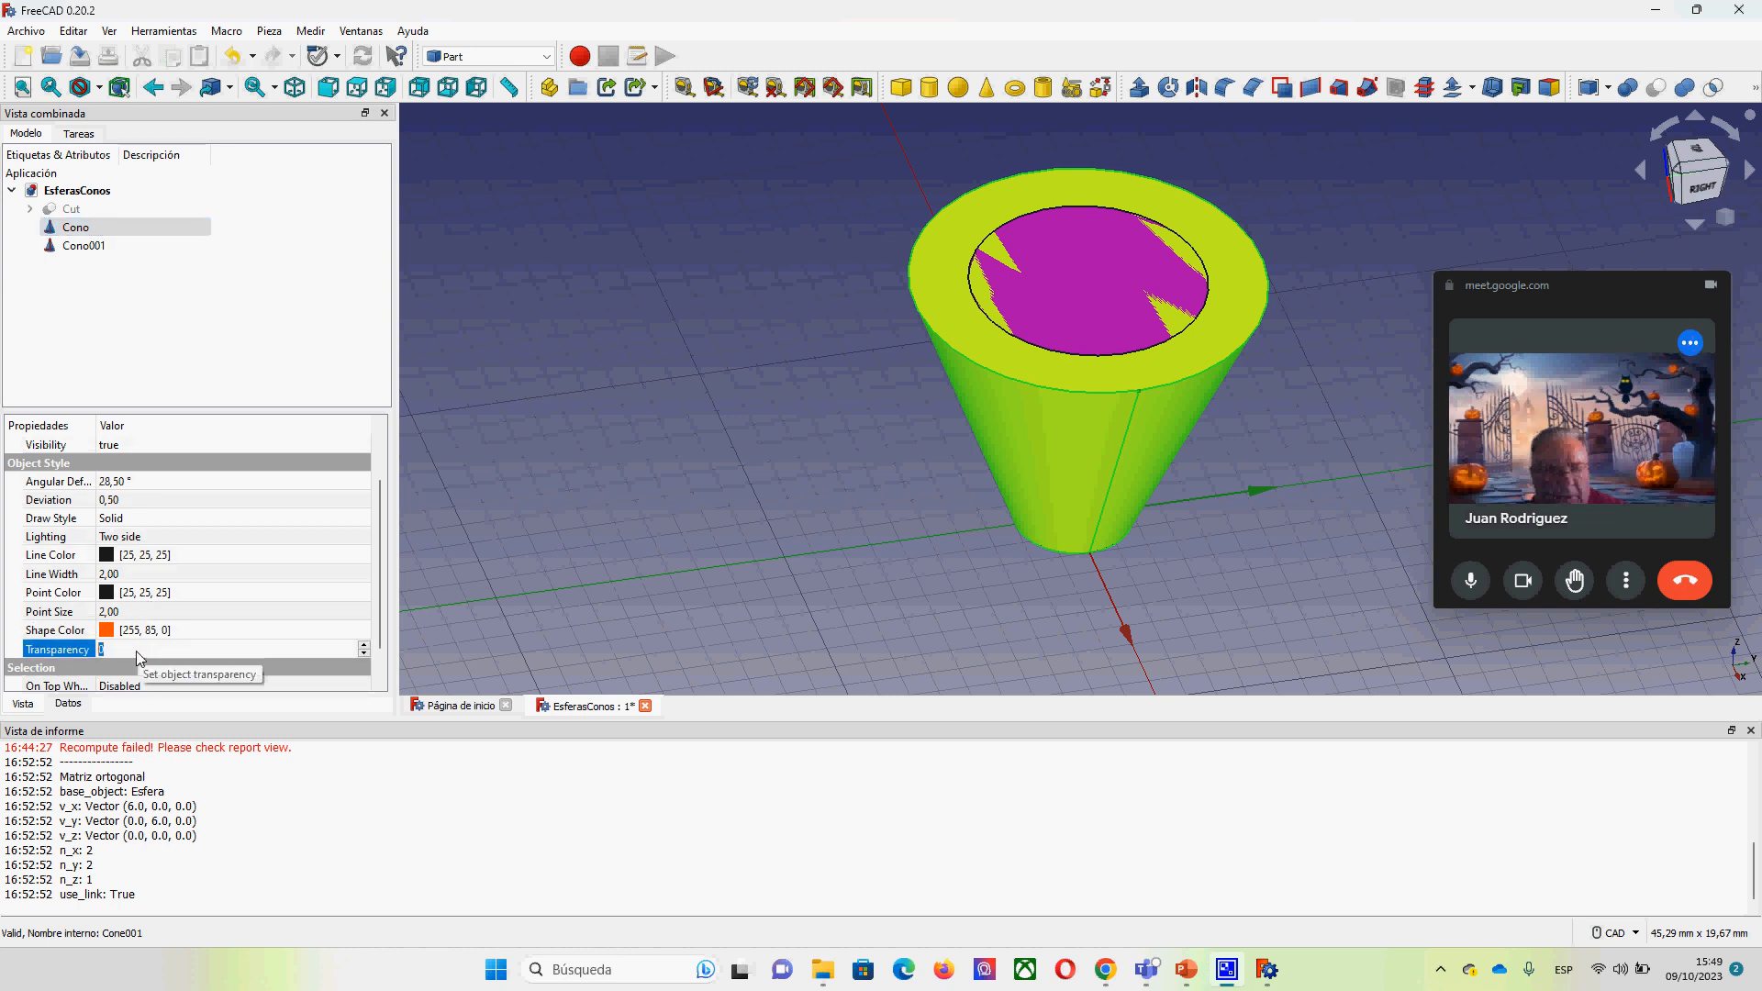
pyautogui.write('50')
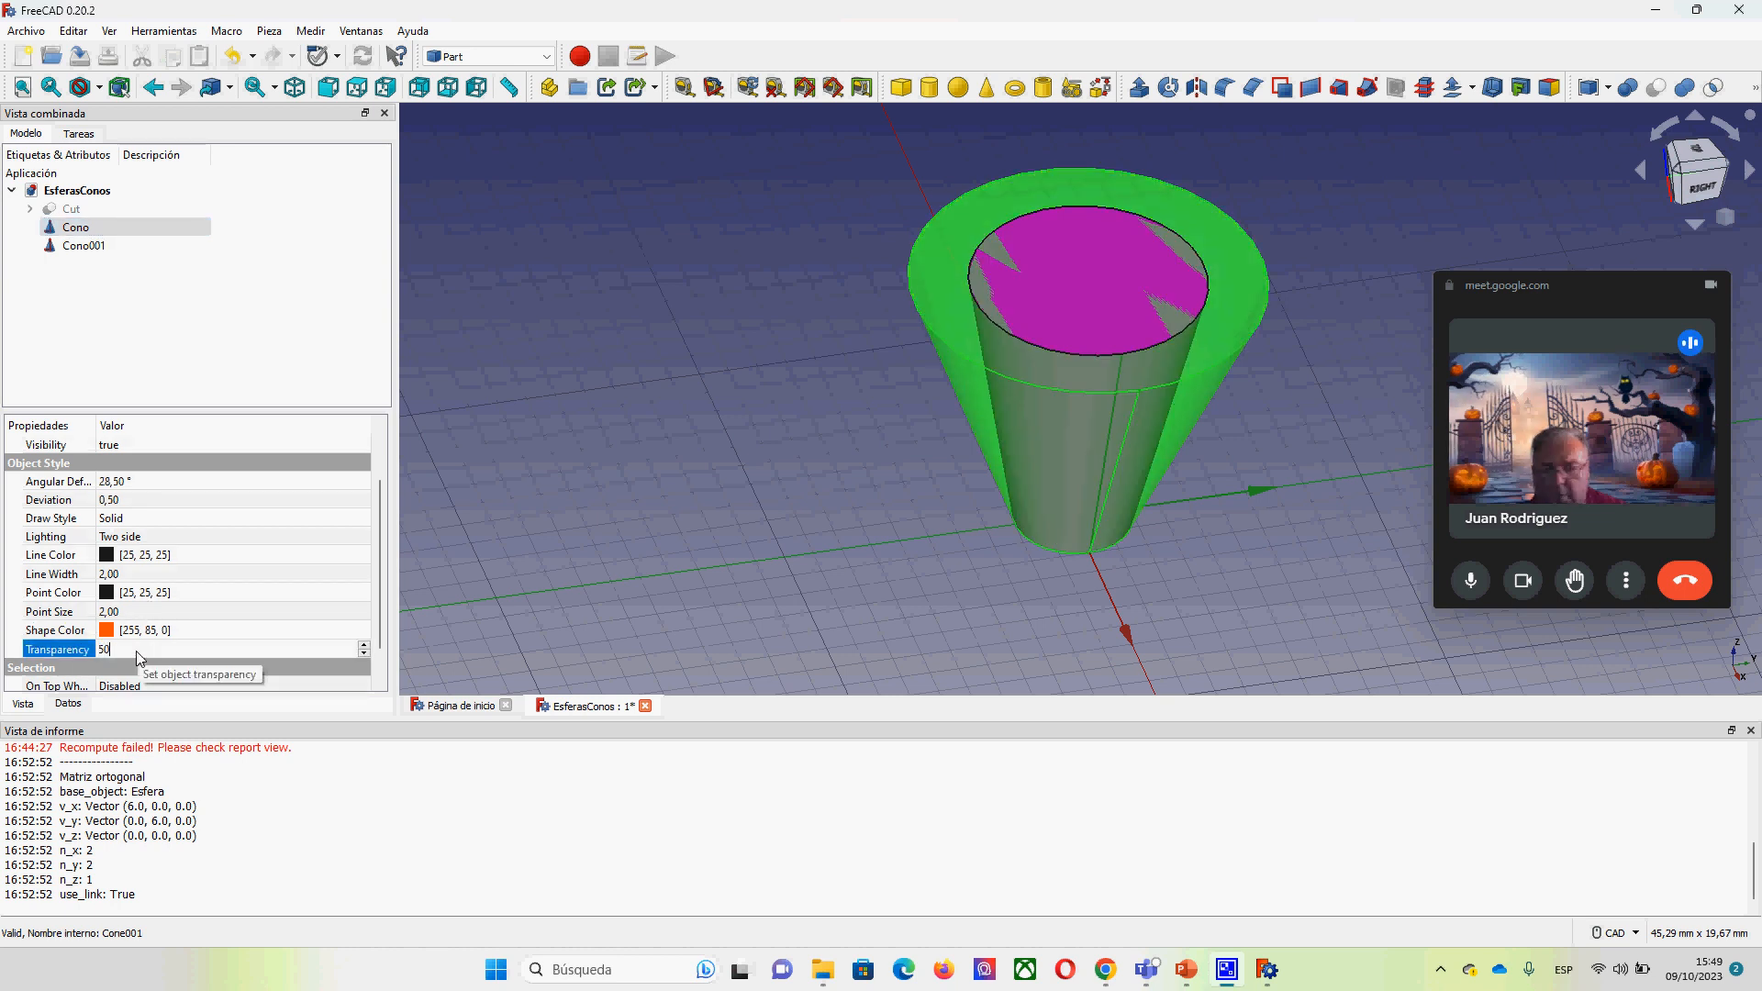
pyautogui.click(179, 613)
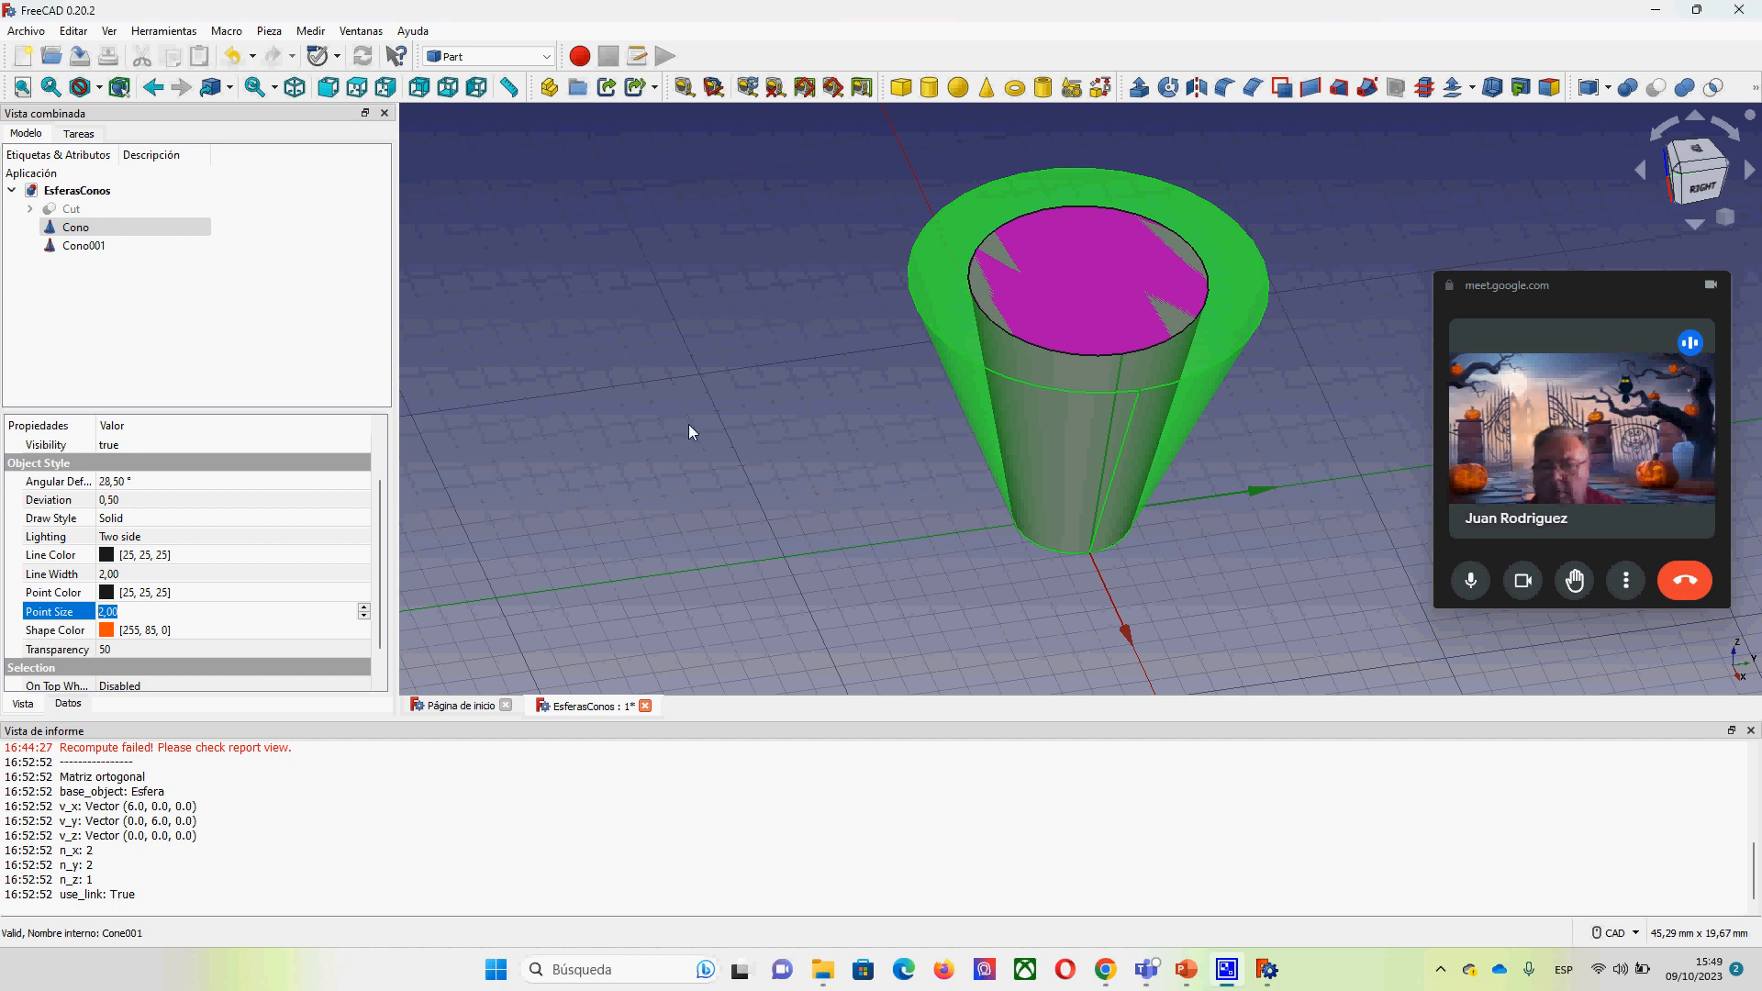
# Step: Cut the inner cone Cono001 out of the outer cone Cono with a Boolean Cut, using Cono as the base
pyautogui.moveTo(1103, 459); pyautogui.dragTo(1143, 479, button='middle')
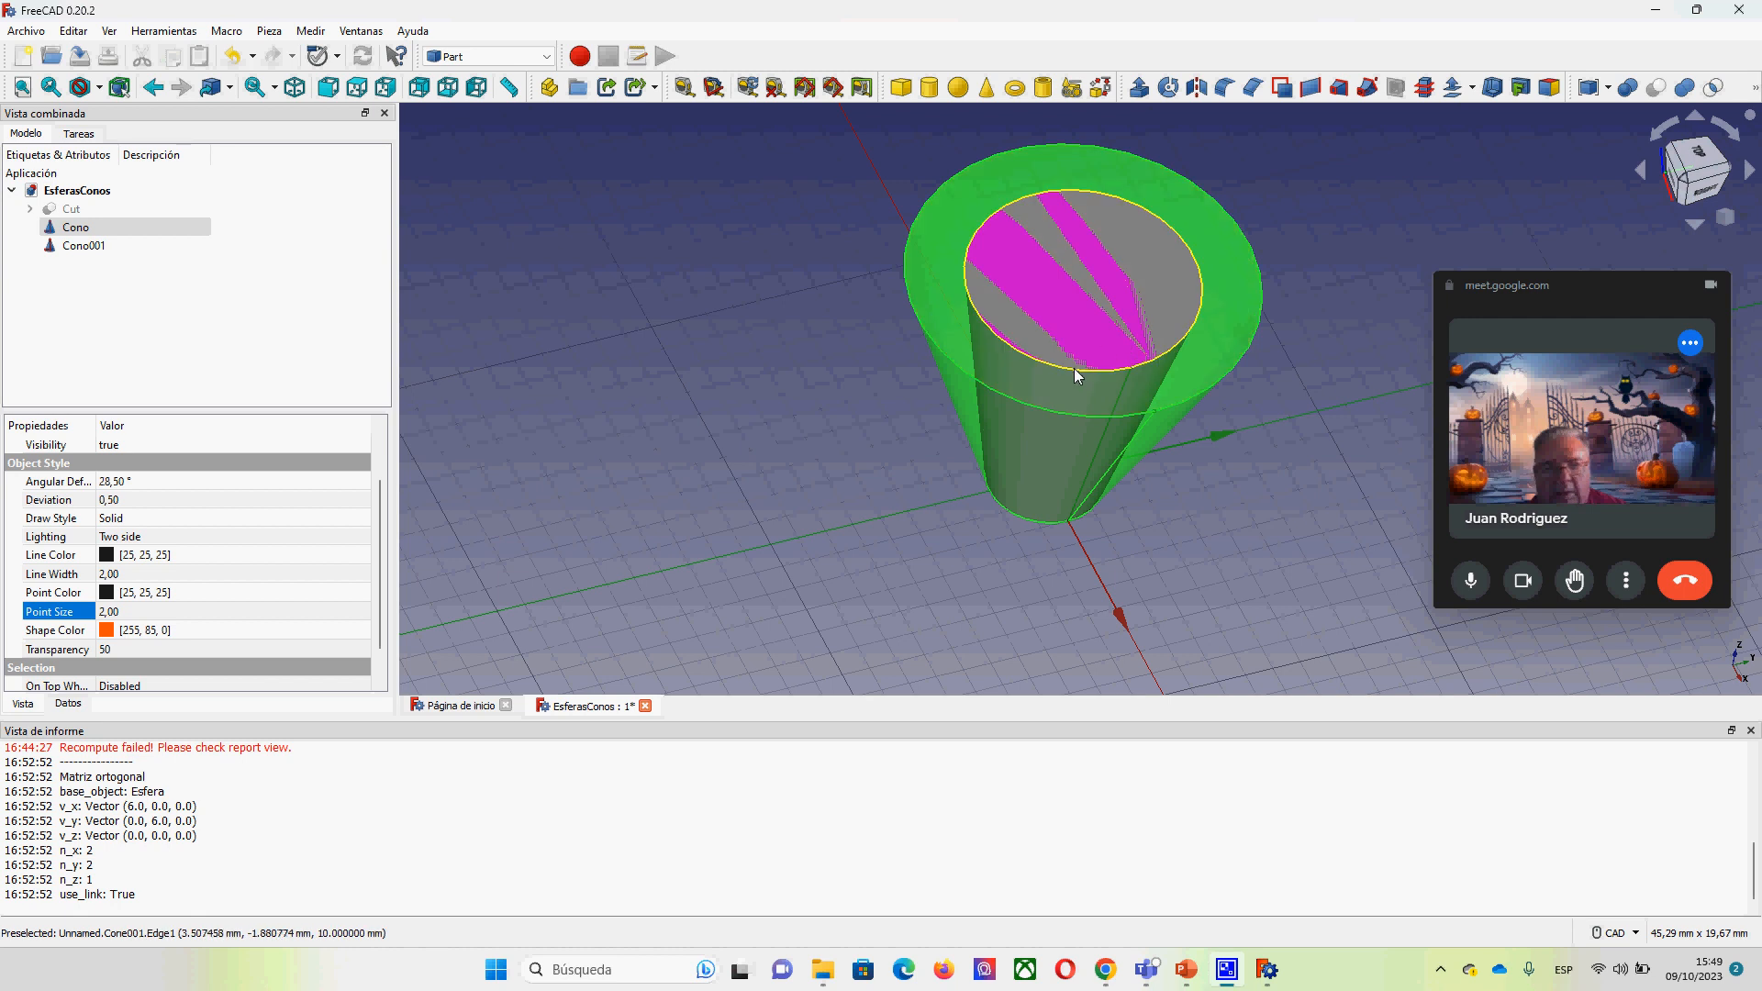
pyautogui.rightClick(1116, 396)
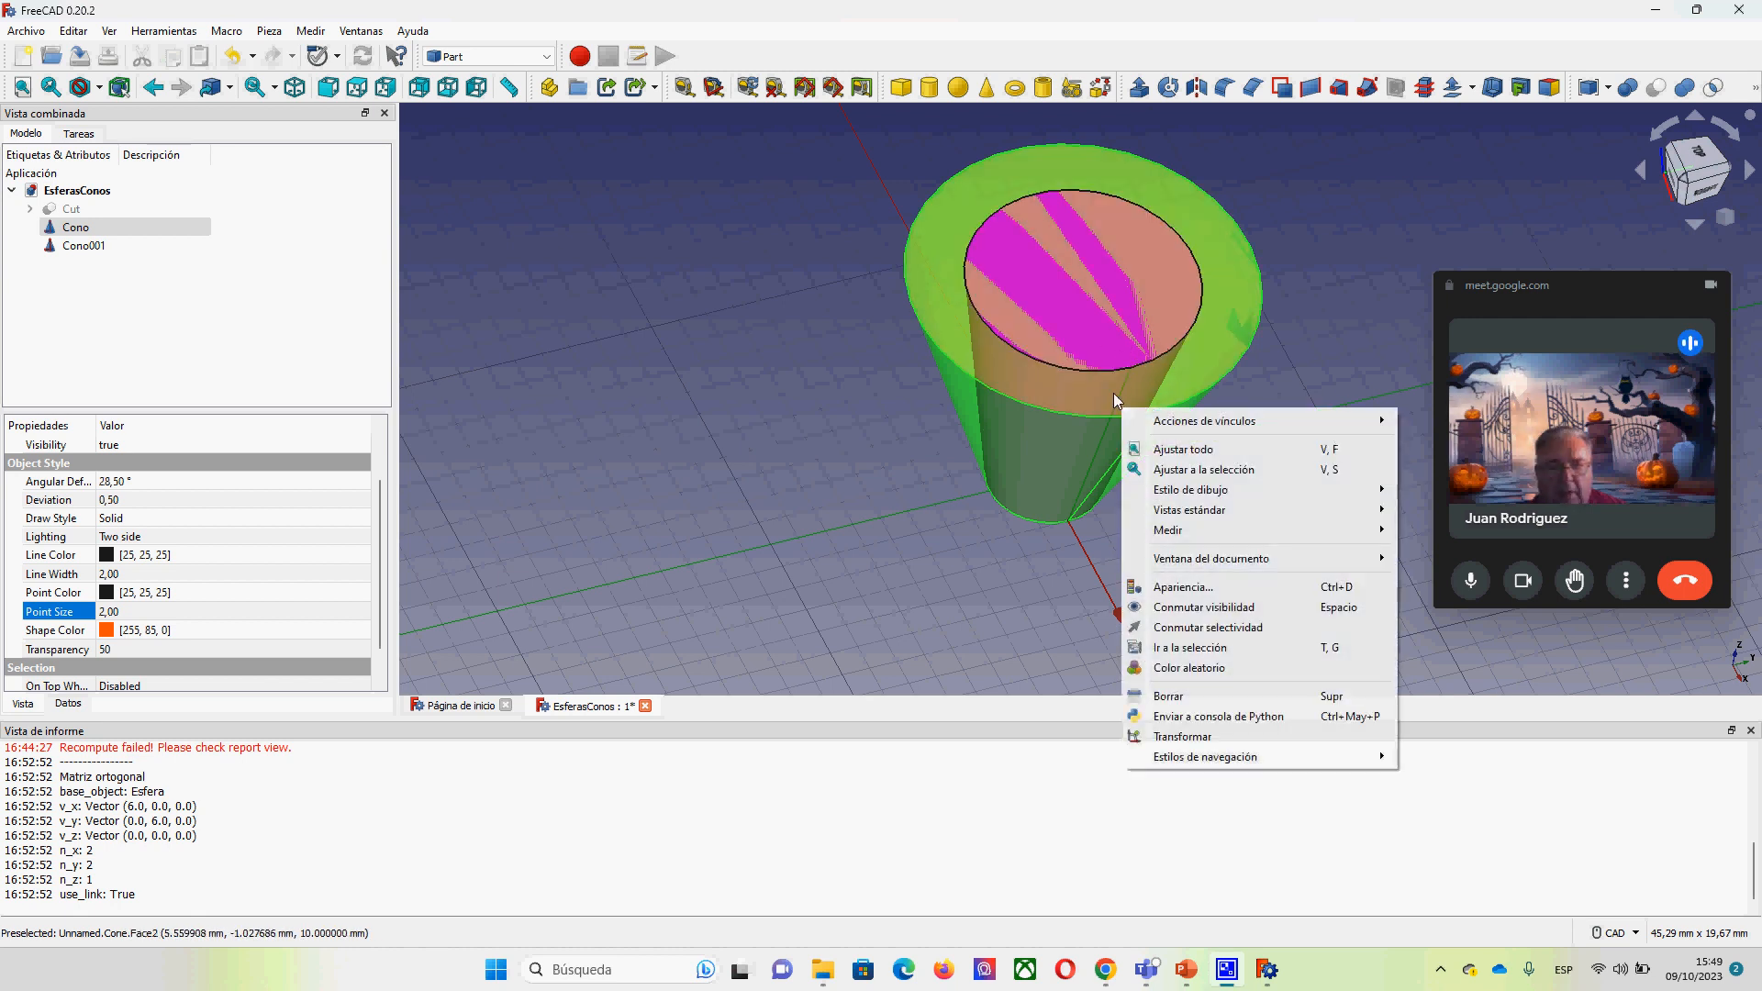
pyautogui.click(867, 410)
pyautogui.moveTo(969, 367); pyautogui.dragTo(1004, 318, button='middle')
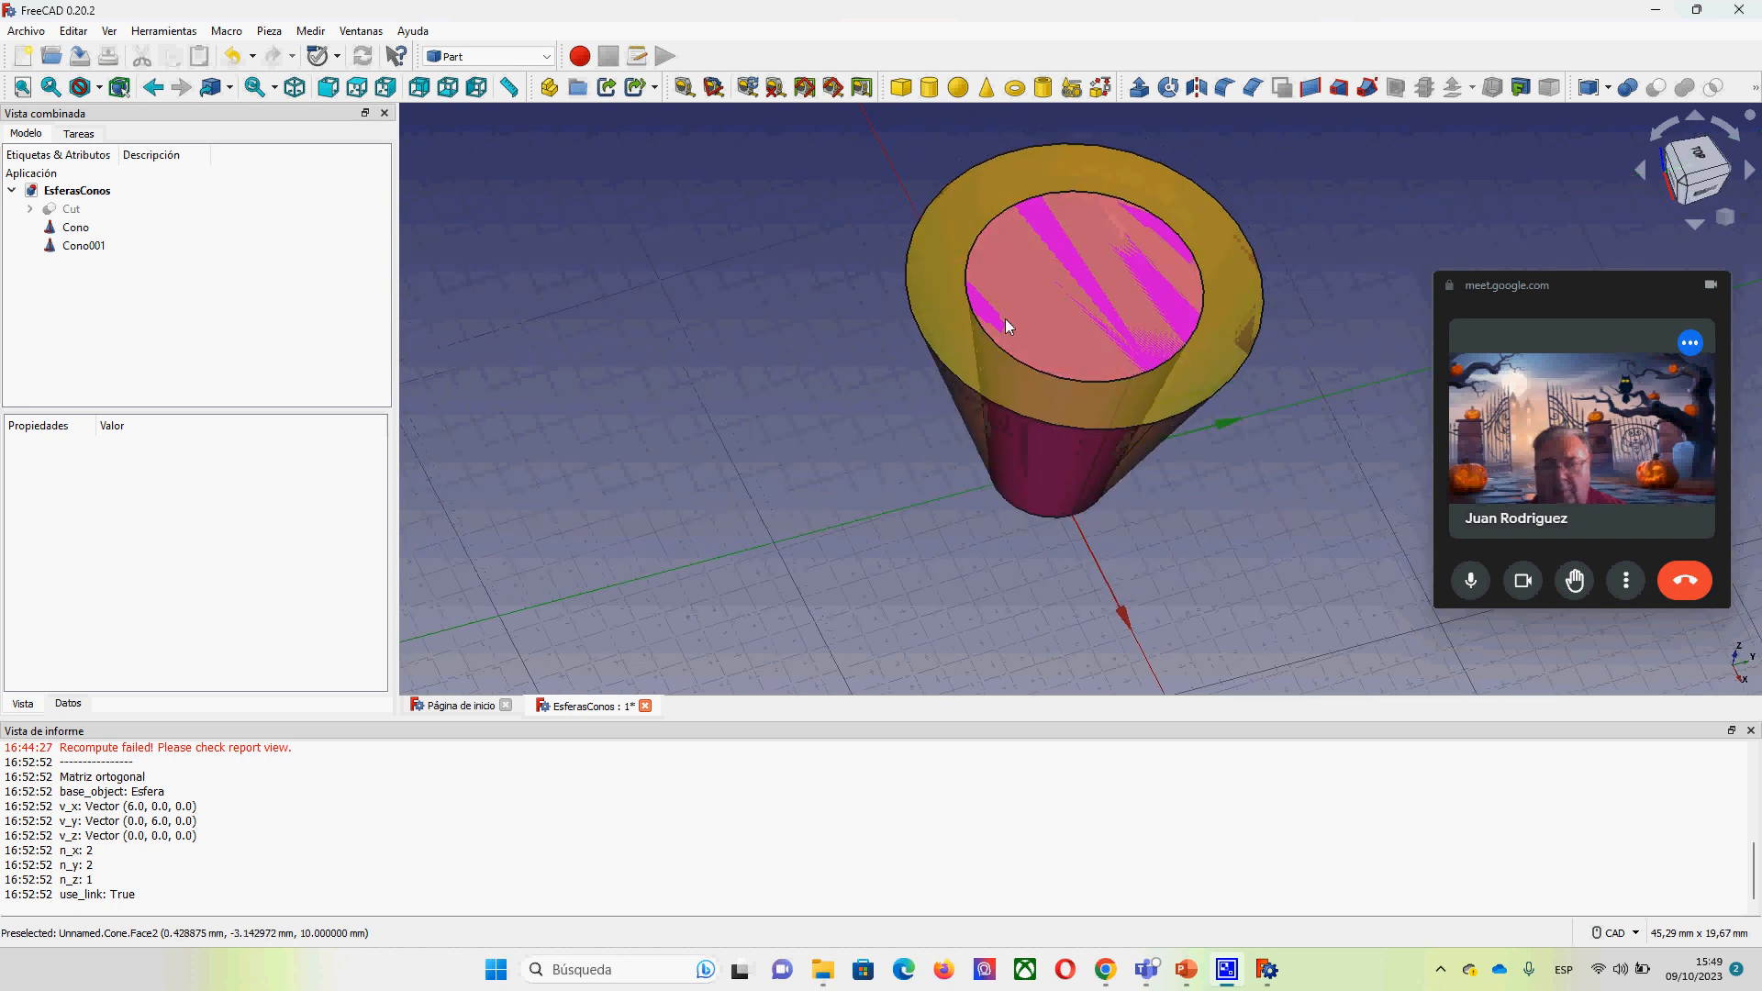
pyautogui.click(78, 230)
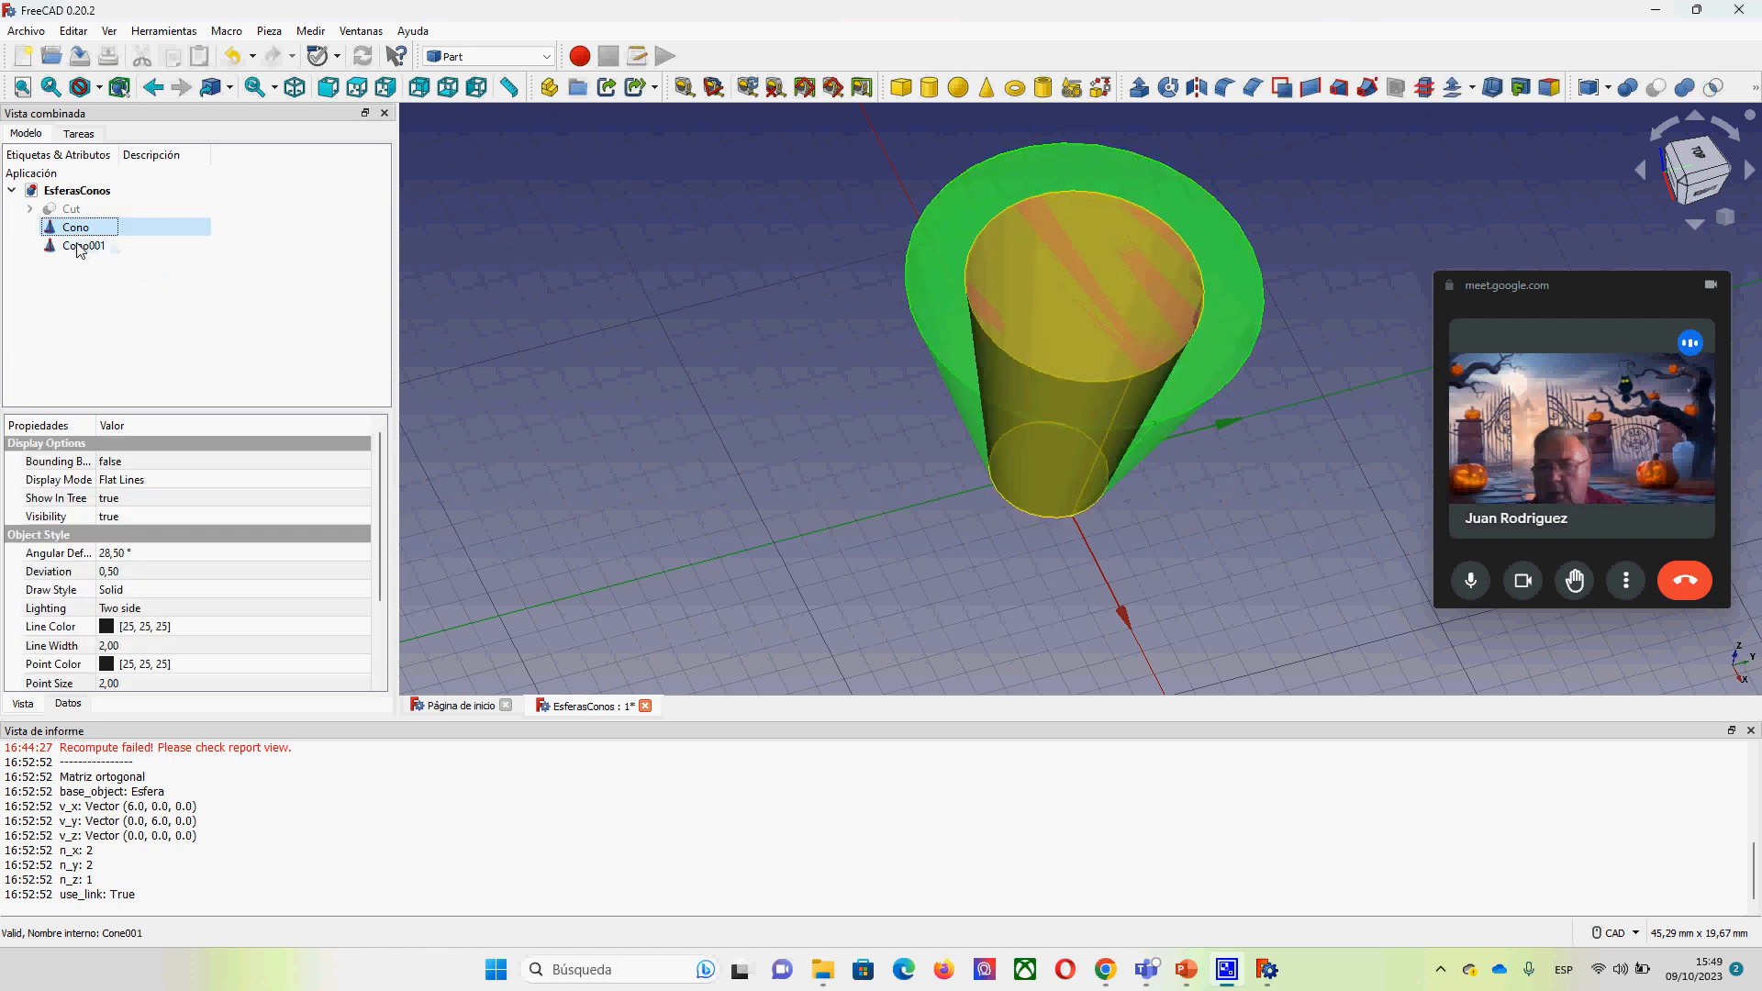
pyautogui.keyDown('ctrl'); pyautogui.click(80, 246); pyautogui.keyUp('ctrl')
pyautogui.click(1662, 93)
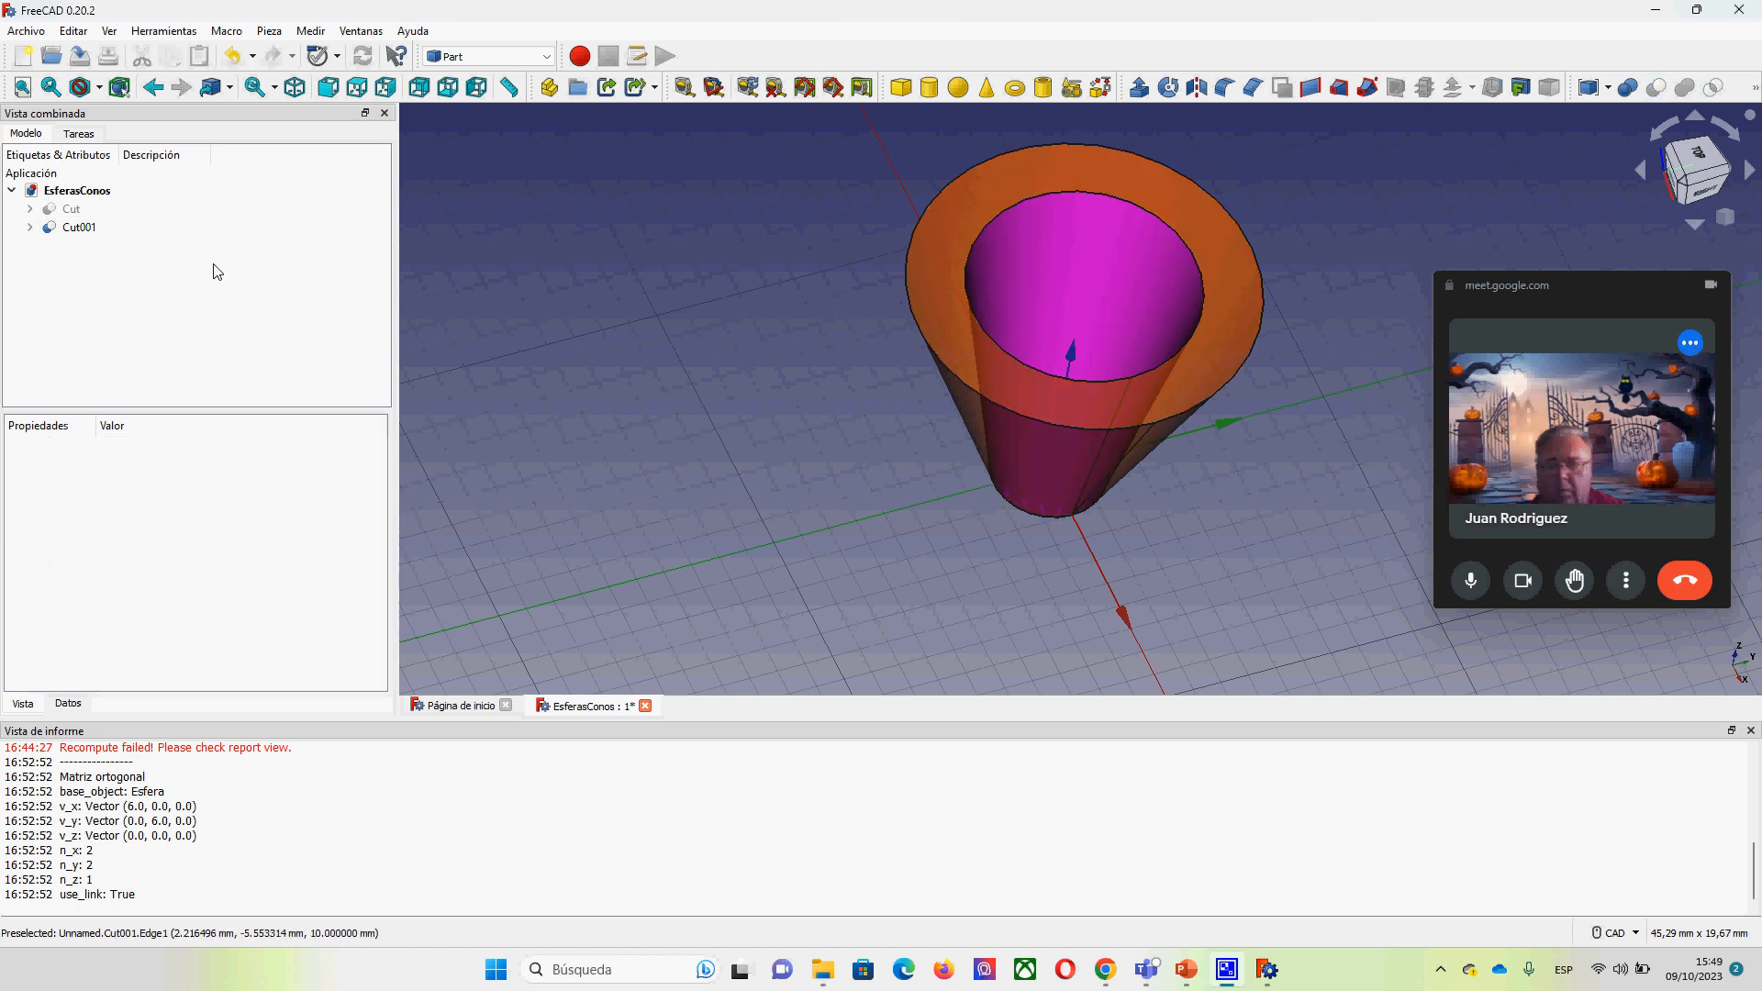
pyautogui.click(79, 227)
pyautogui.click(905, 461)
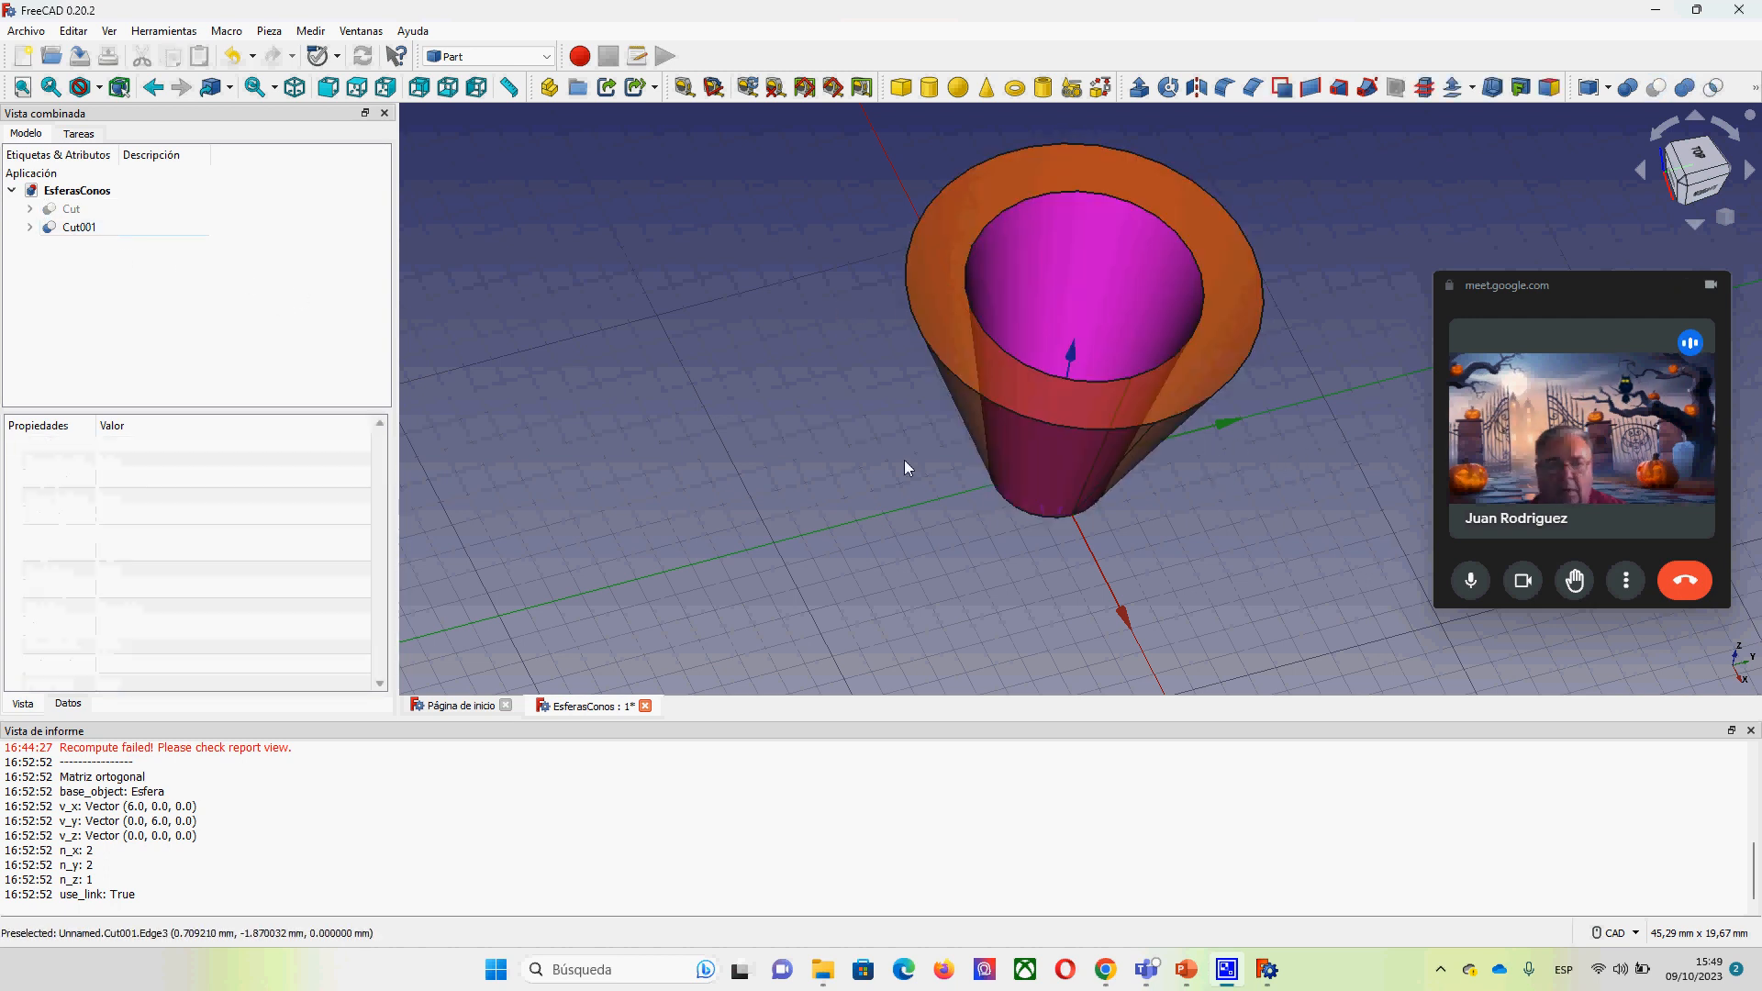
# Step: Add a solid cylinder at the origin, inside the hollow cone
pyautogui.moveTo(1028, 376); pyautogui.dragTo(1023, 413, button='middle')
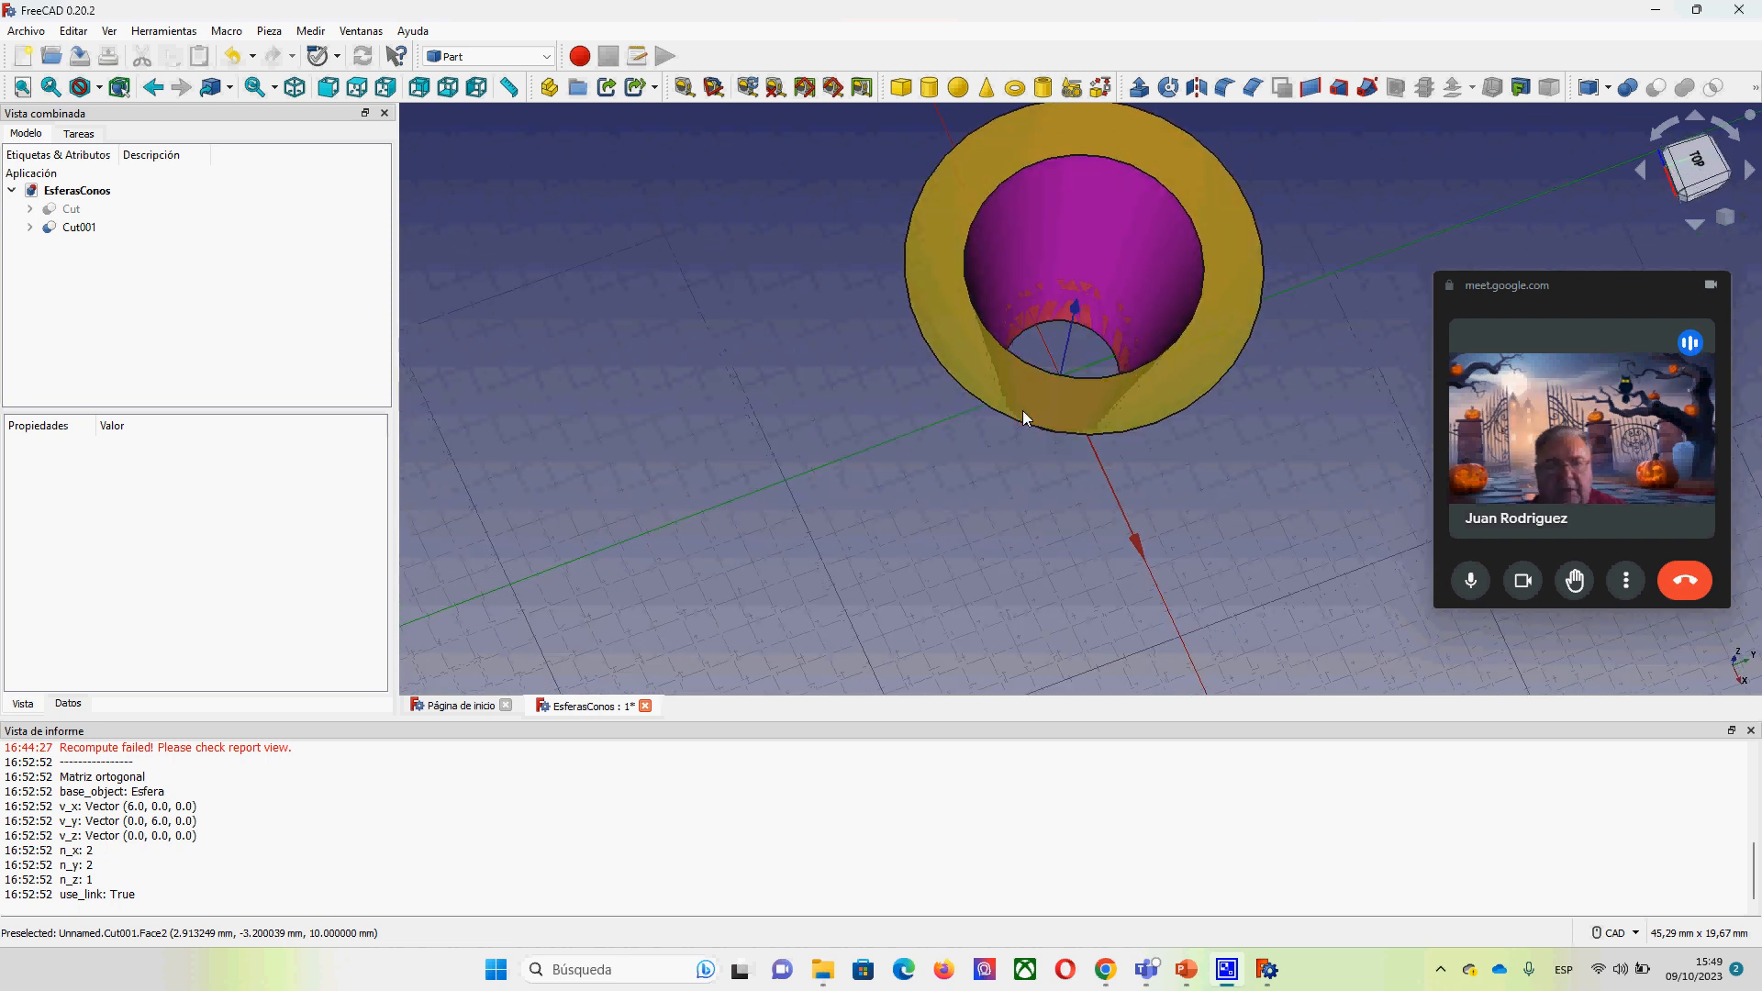
pyautogui.moveTo(1118, 322); pyautogui.dragTo(887, 468, button='middle')
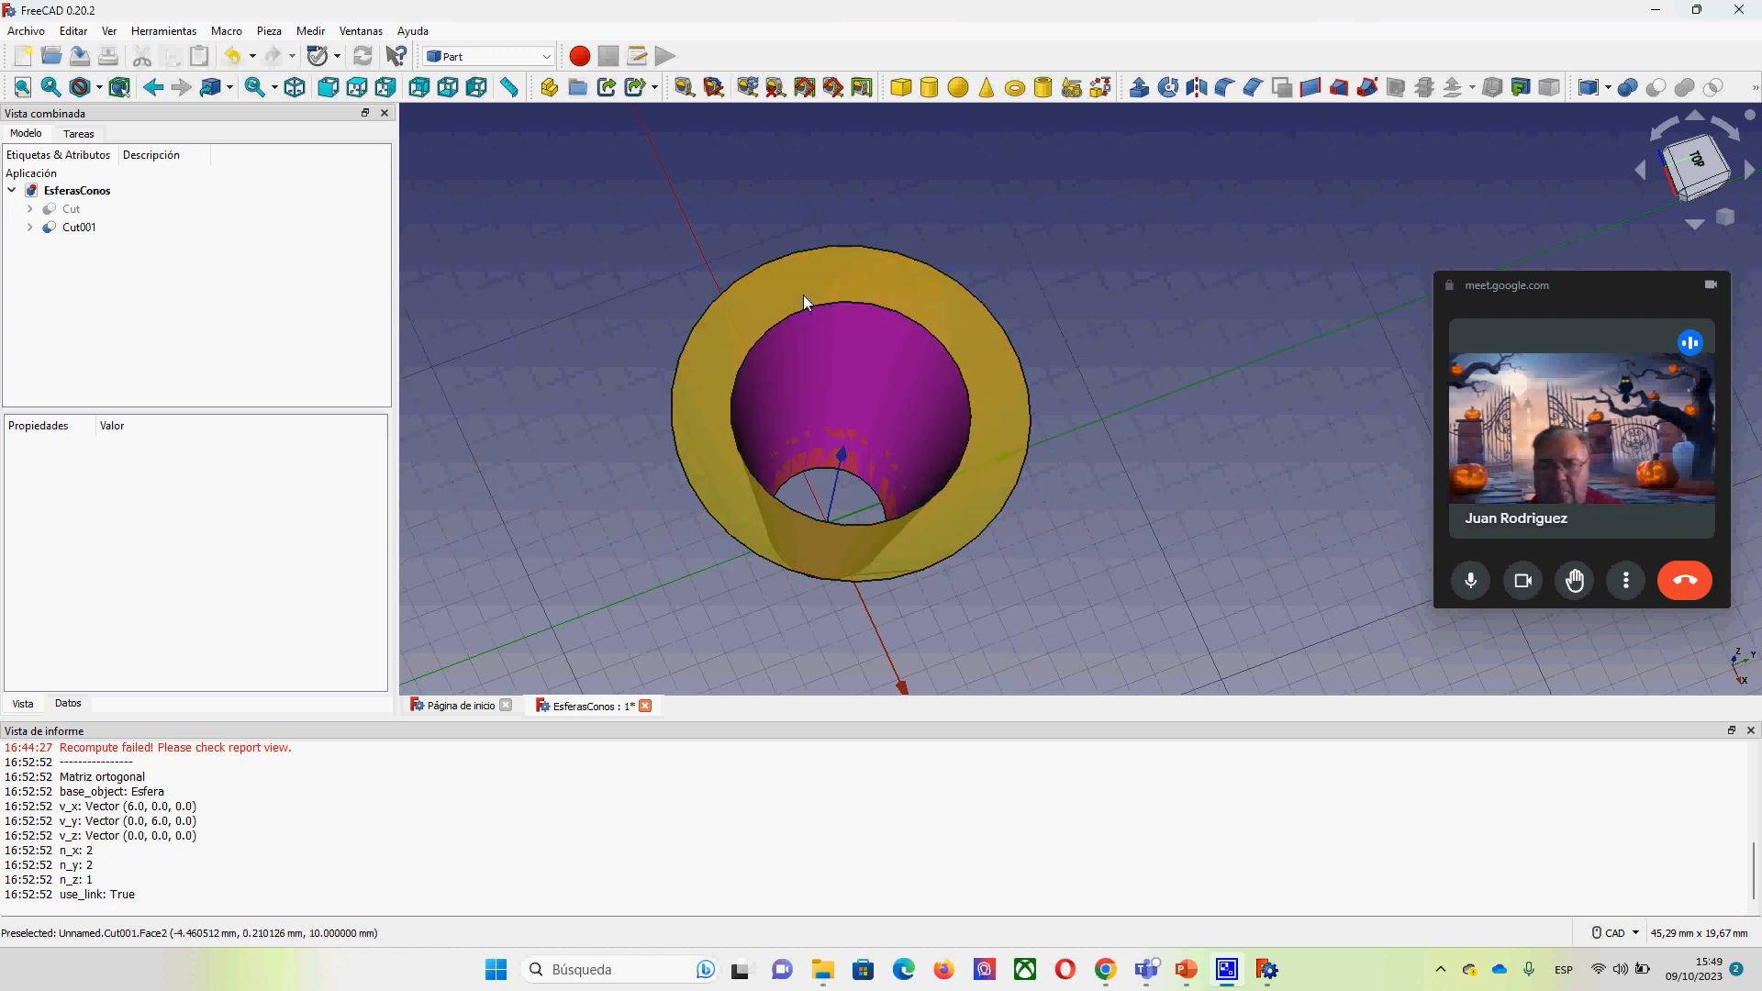
pyautogui.click(931, 88)
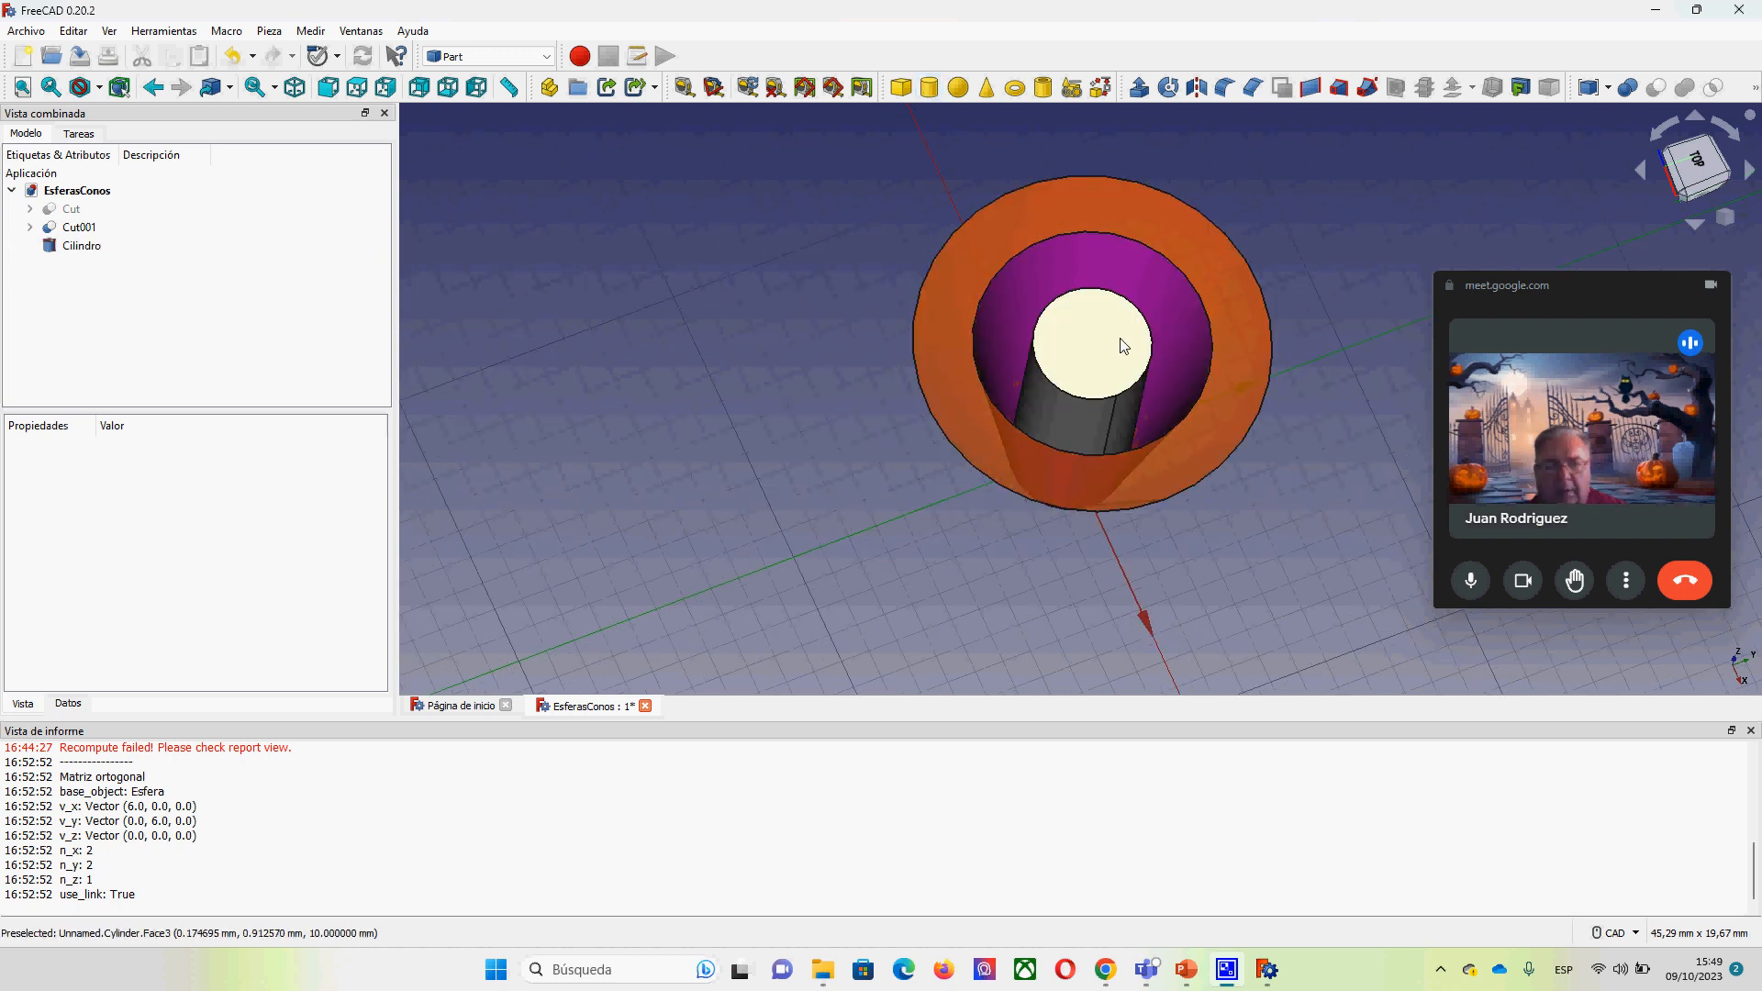
# Step: Set the height of the cylinder inside the hollow cone to 2 mm and its radius to 1 mm
pyautogui.moveTo(1120, 338); pyautogui.dragTo(1089, 374, button='middle')
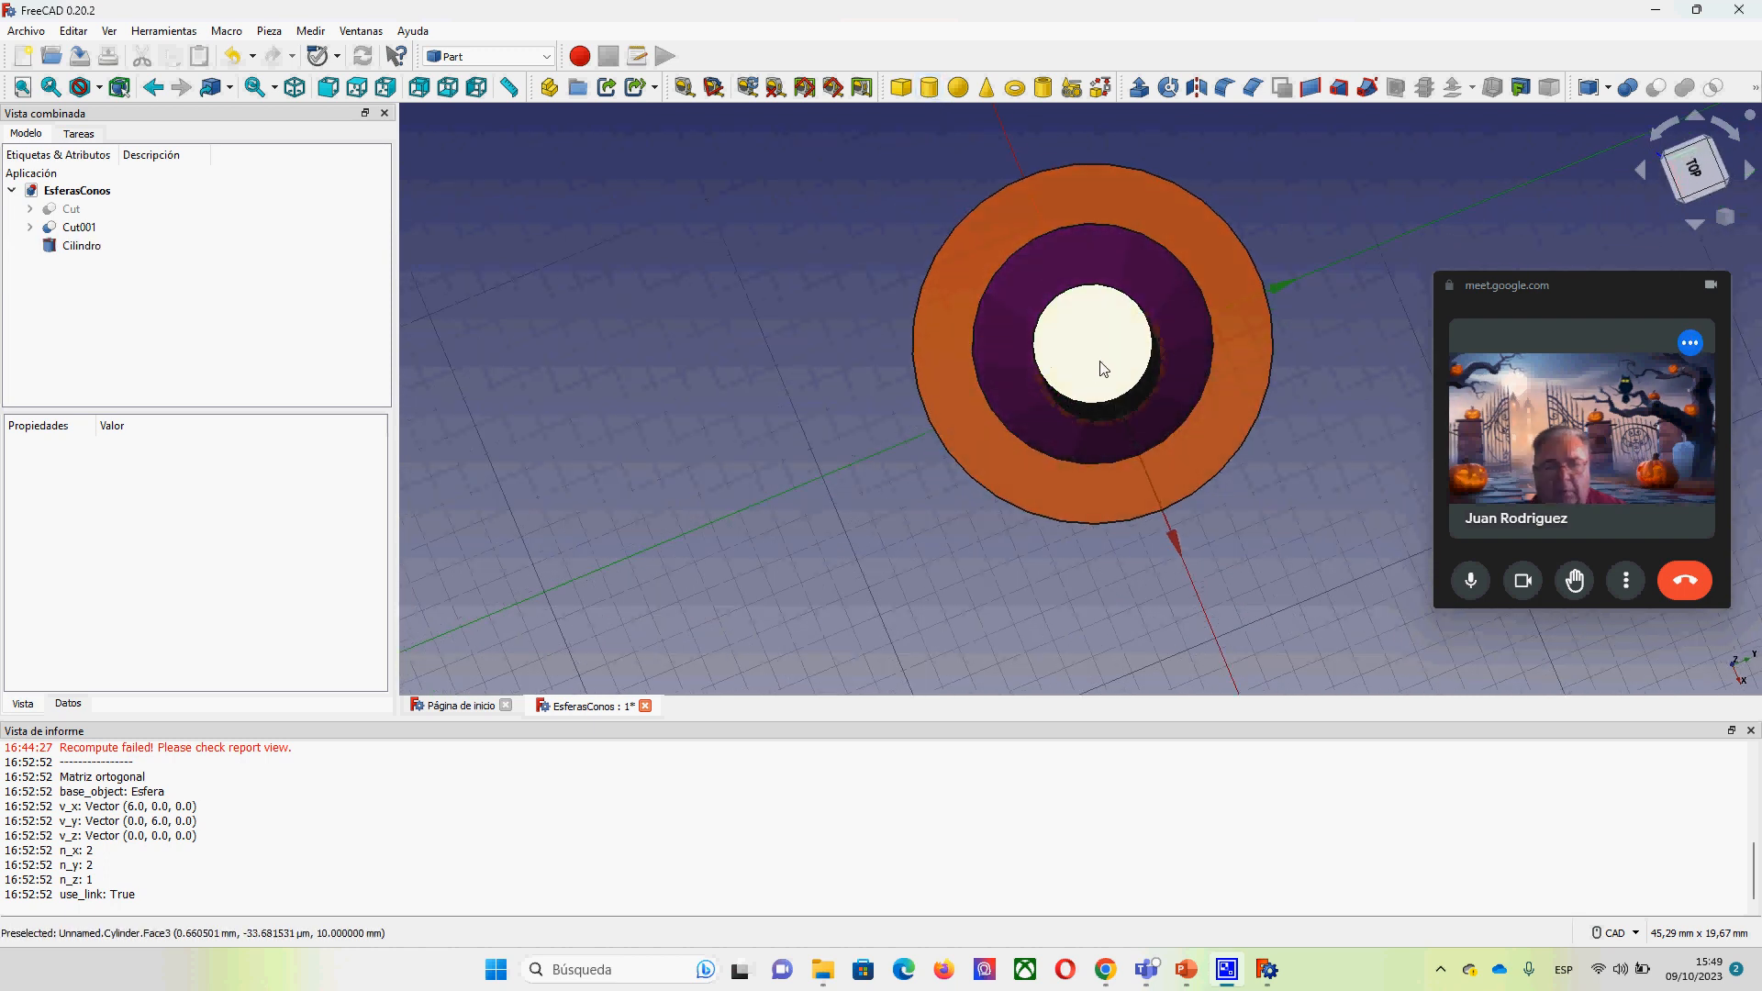
pyautogui.click(1106, 363)
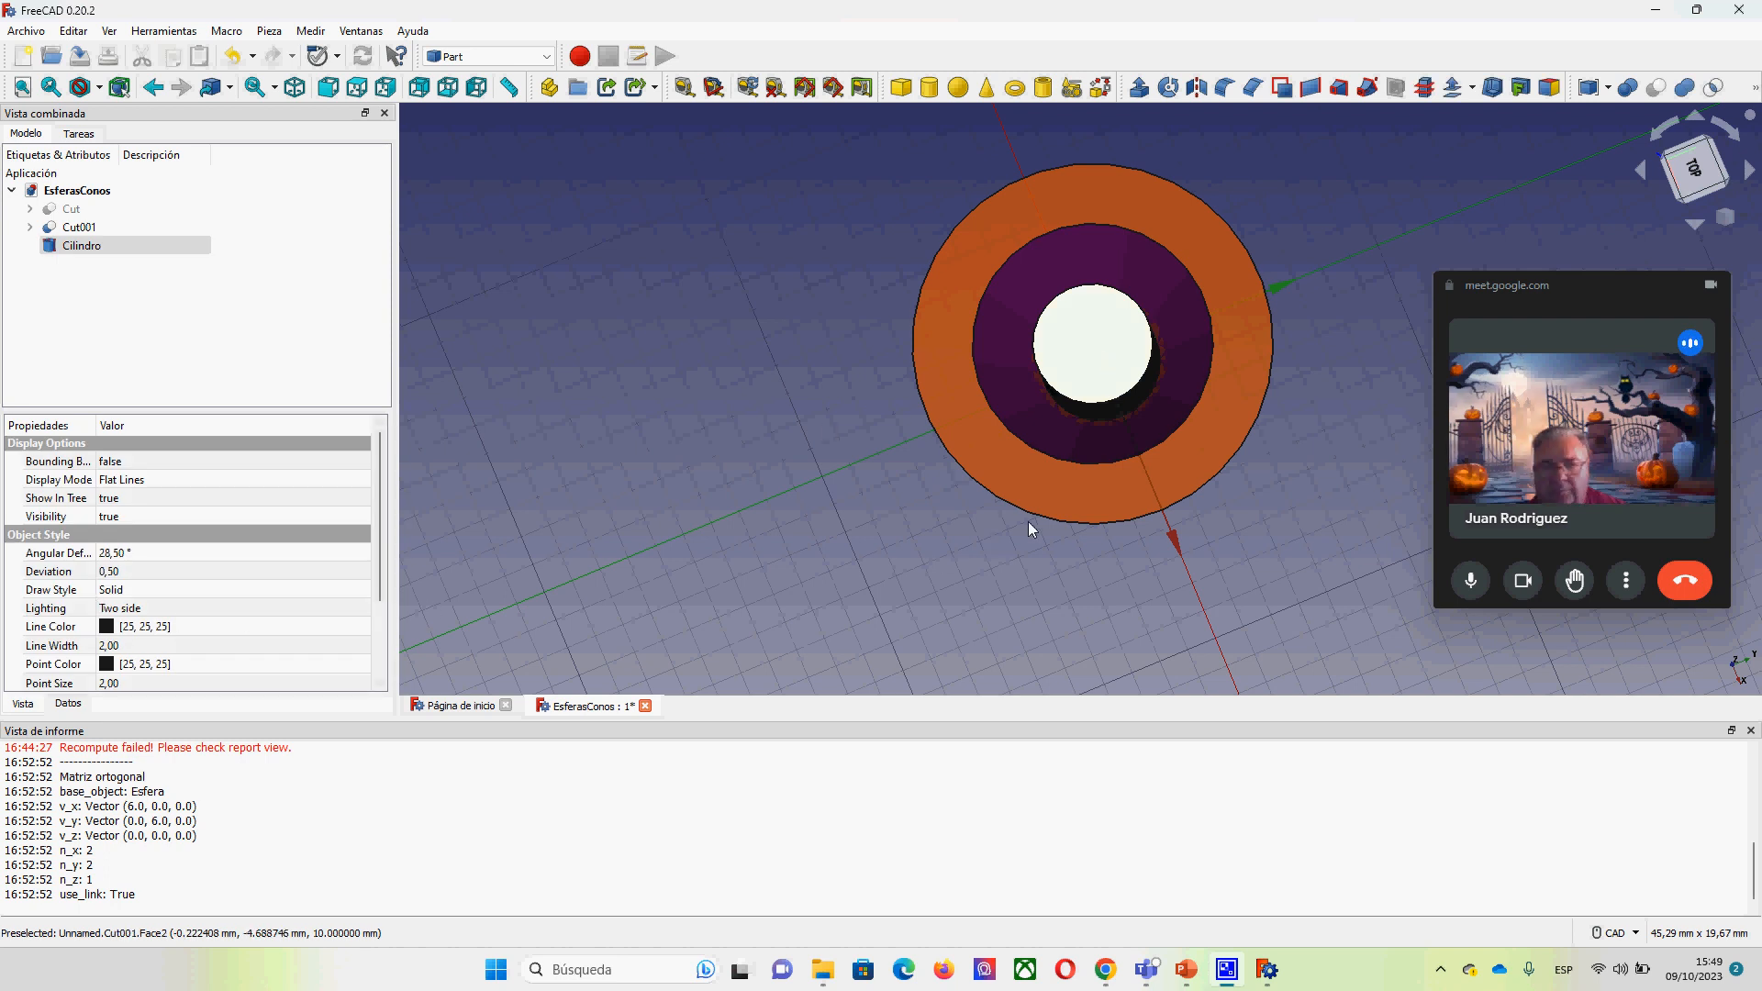
pyautogui.moveTo(1031, 488); pyautogui.dragTo(1093, 408, button='middle')
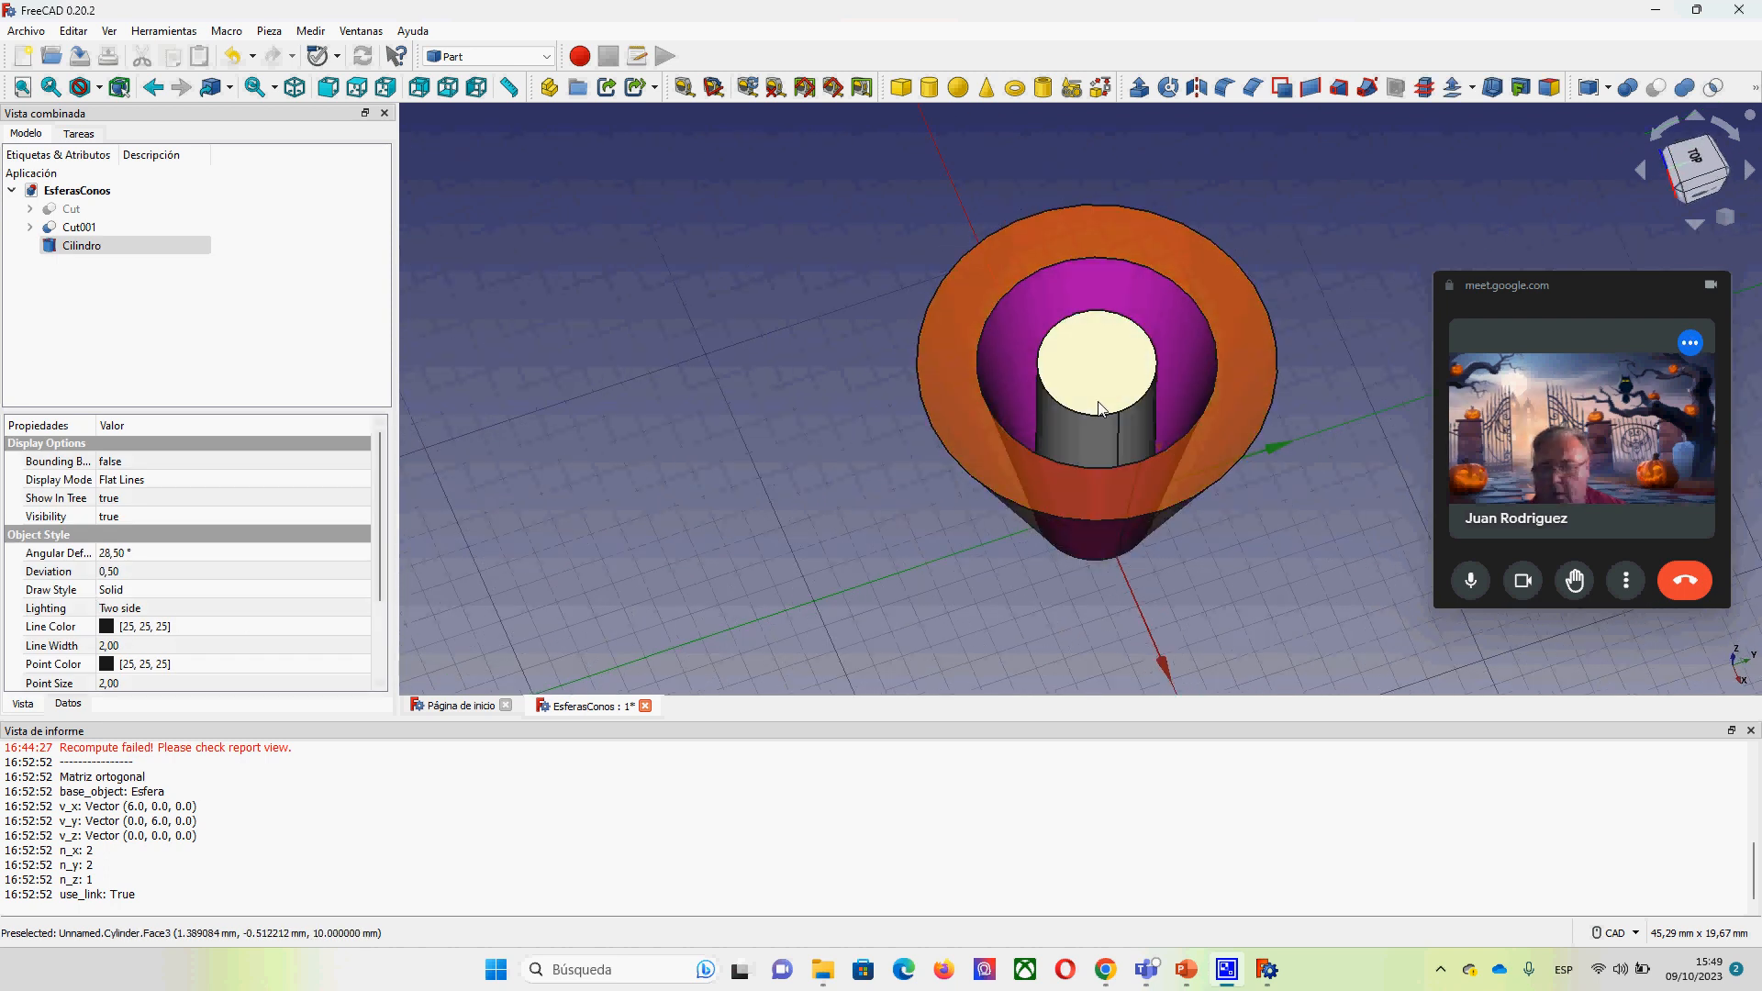
pyautogui.click(67, 704)
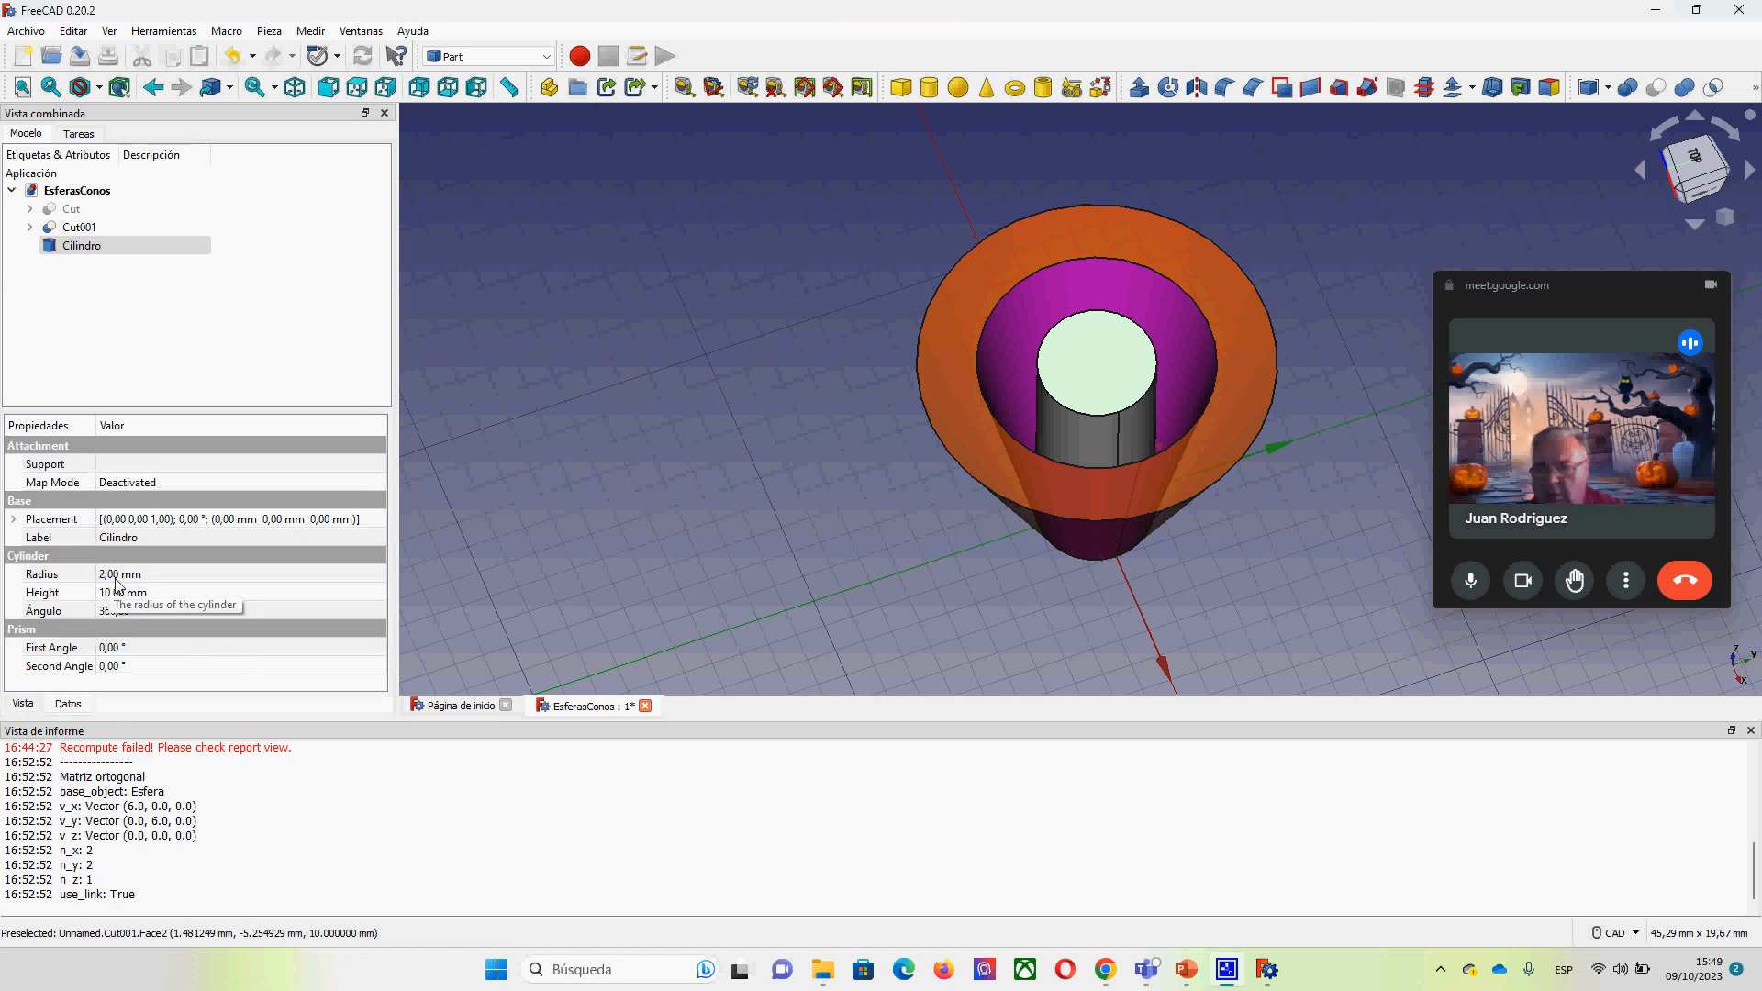
pyautogui.click(170, 595)
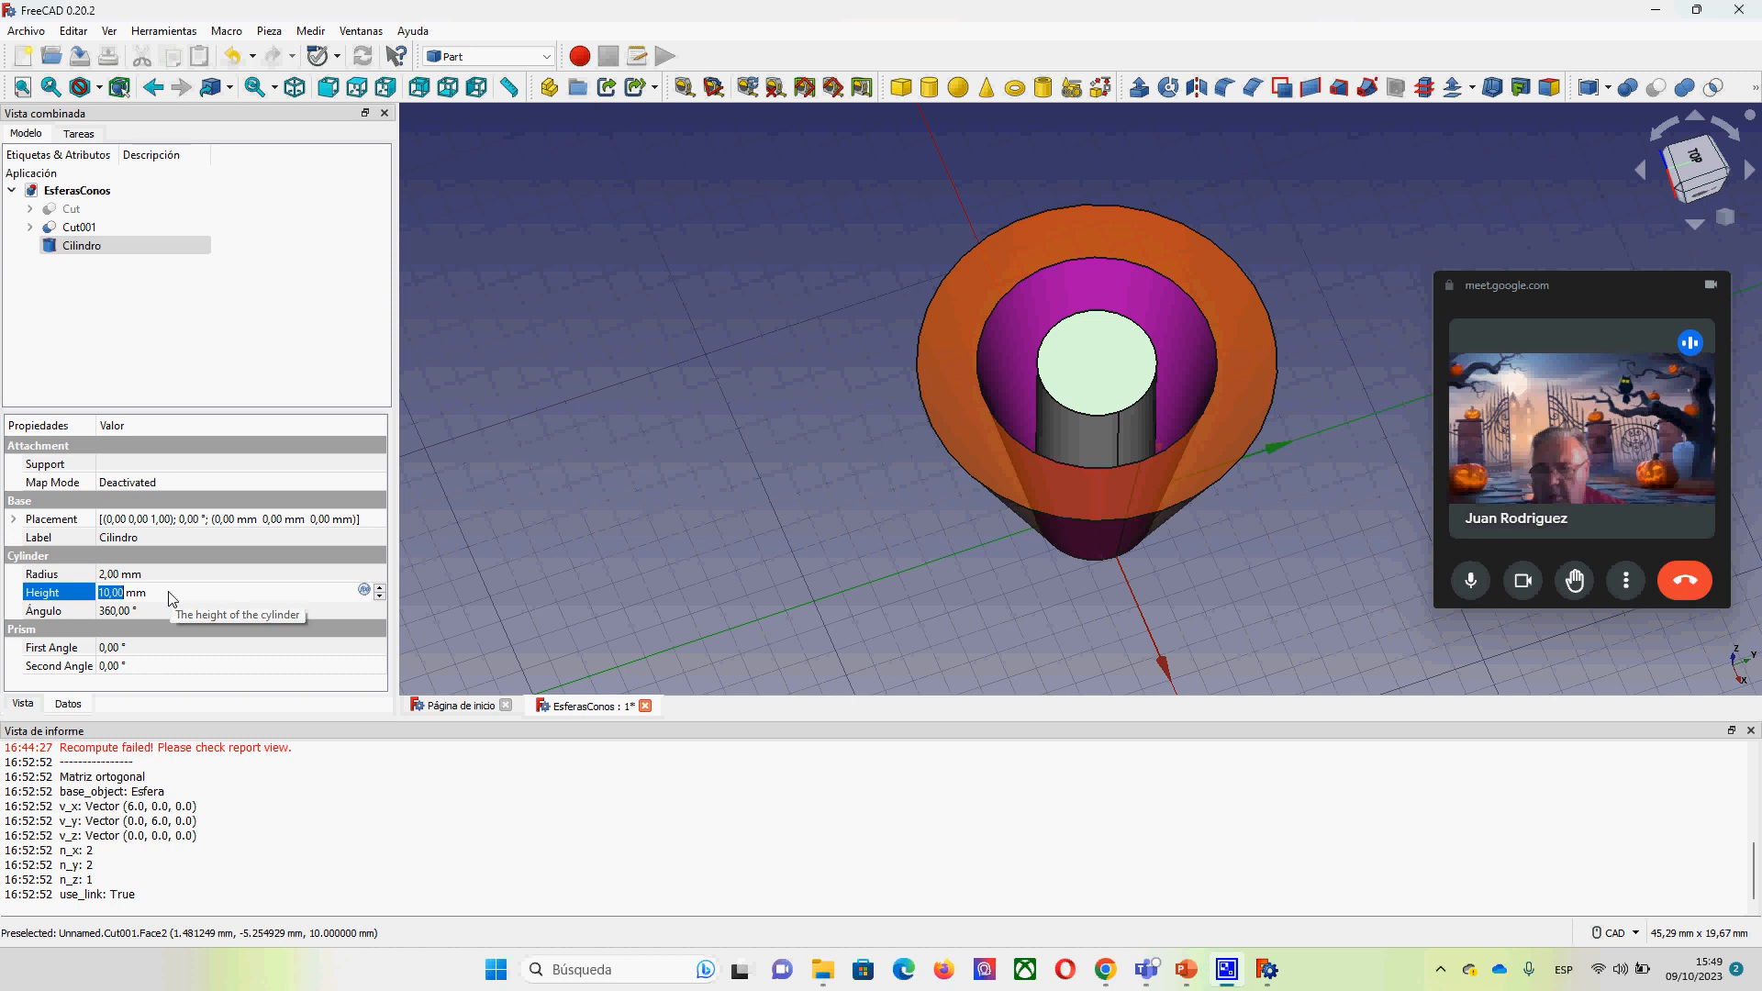
pyautogui.write('2')
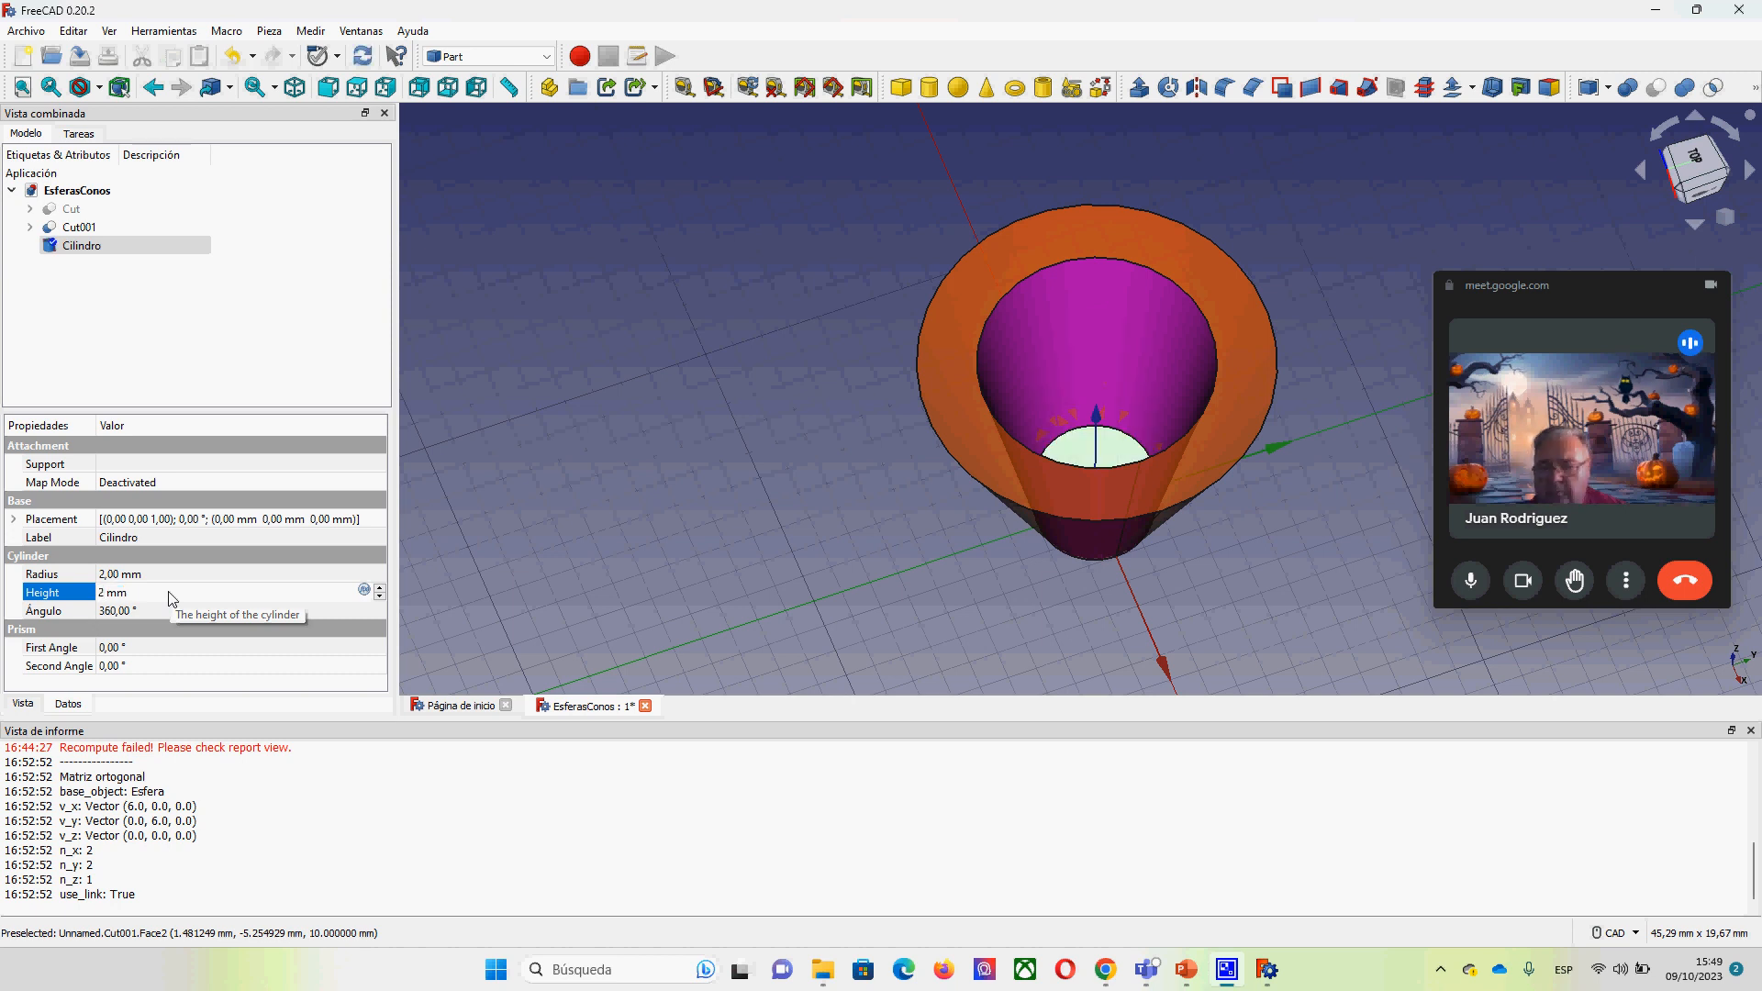
pyautogui.click(167, 576)
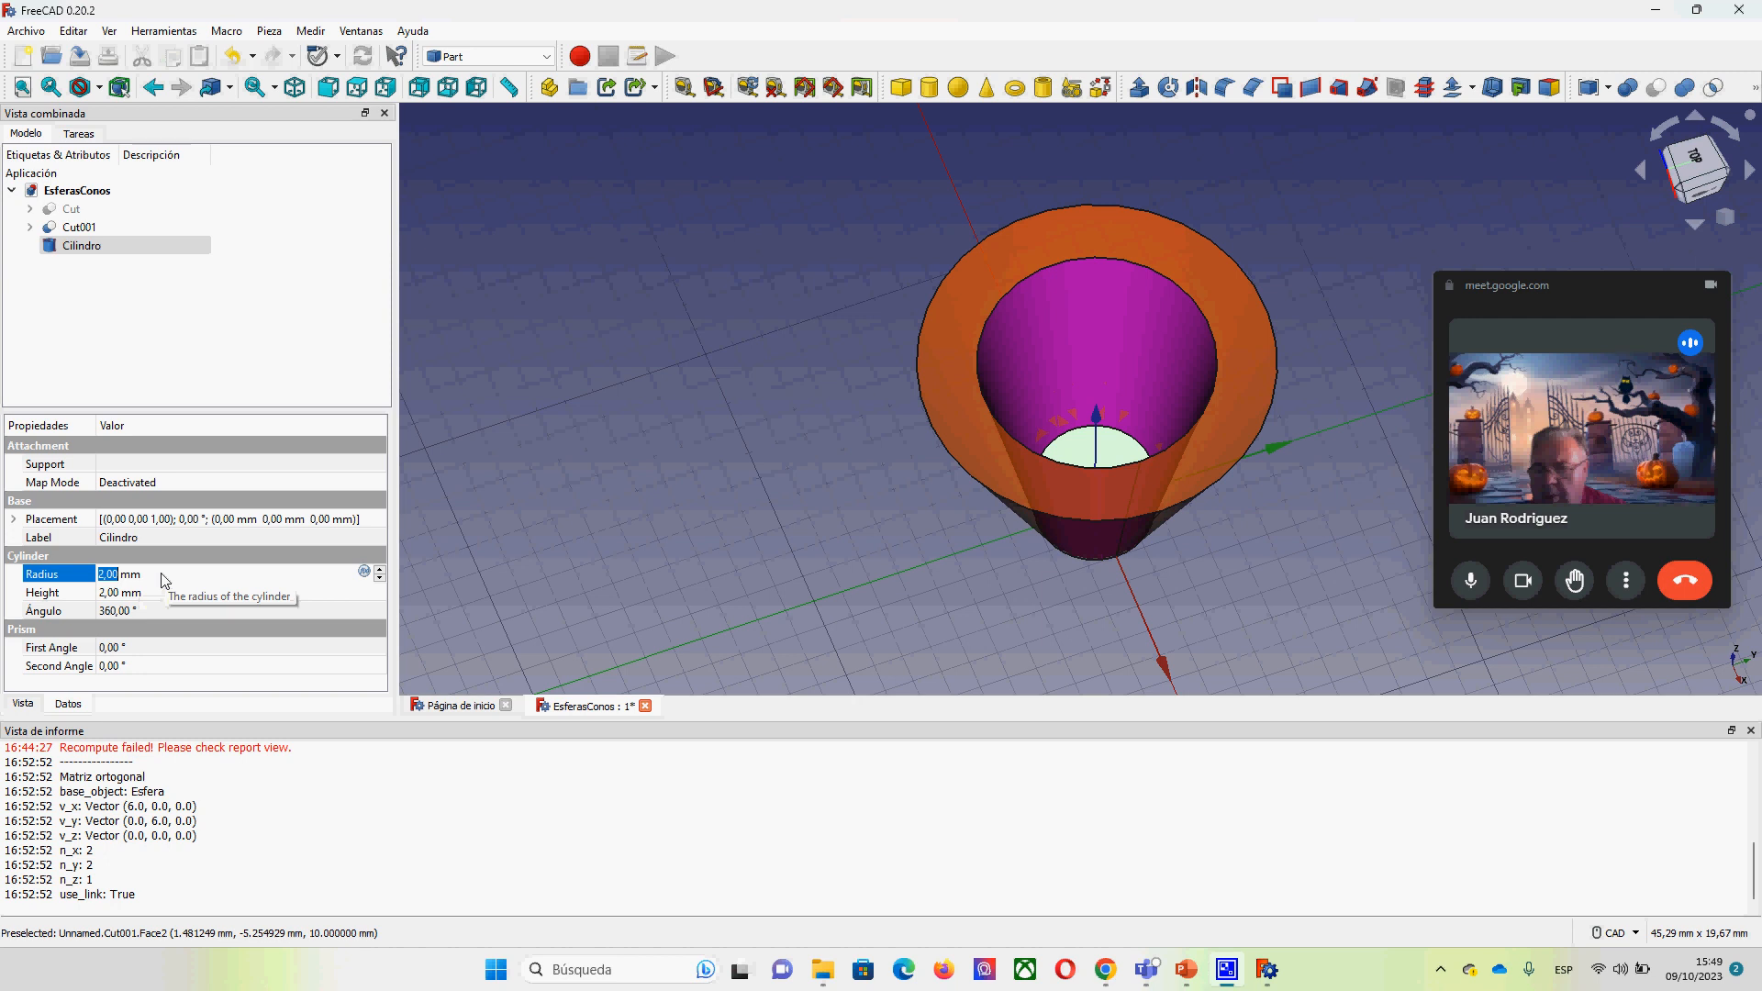
pyautogui.write('1')
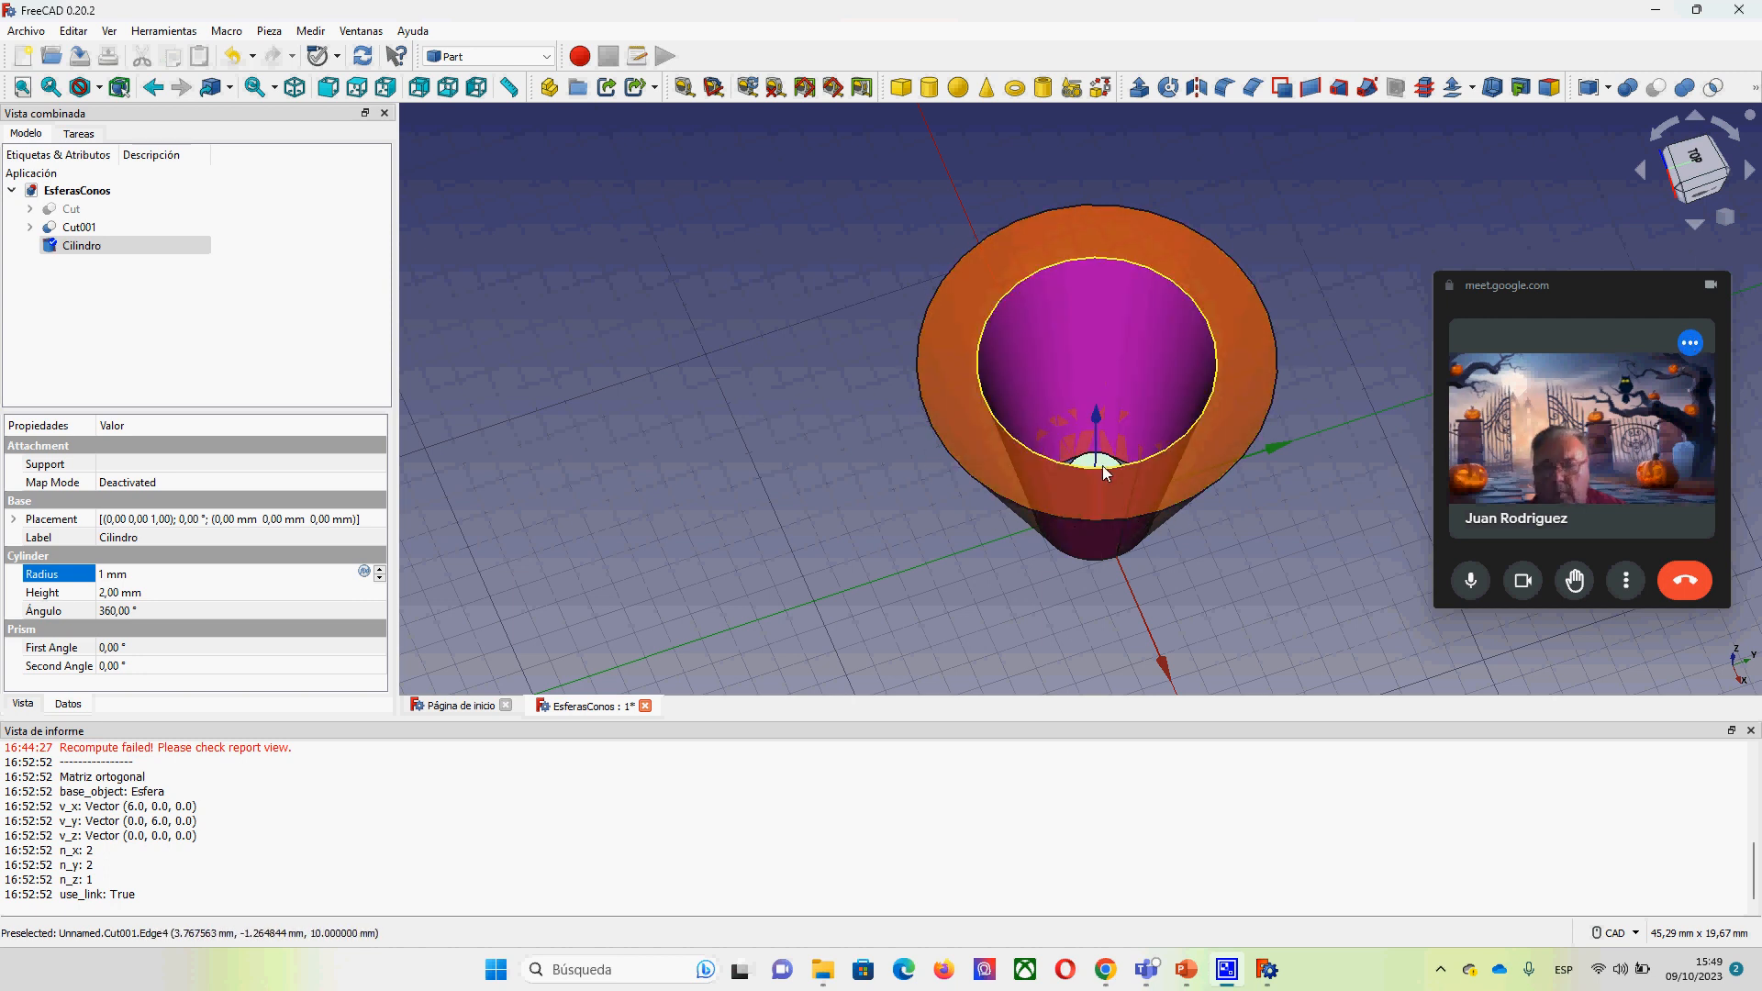
# Step: Edit the cylinder's placement and set its Z translation to 12 mm
pyautogui.click(331, 522)
pyautogui.click(377, 519)
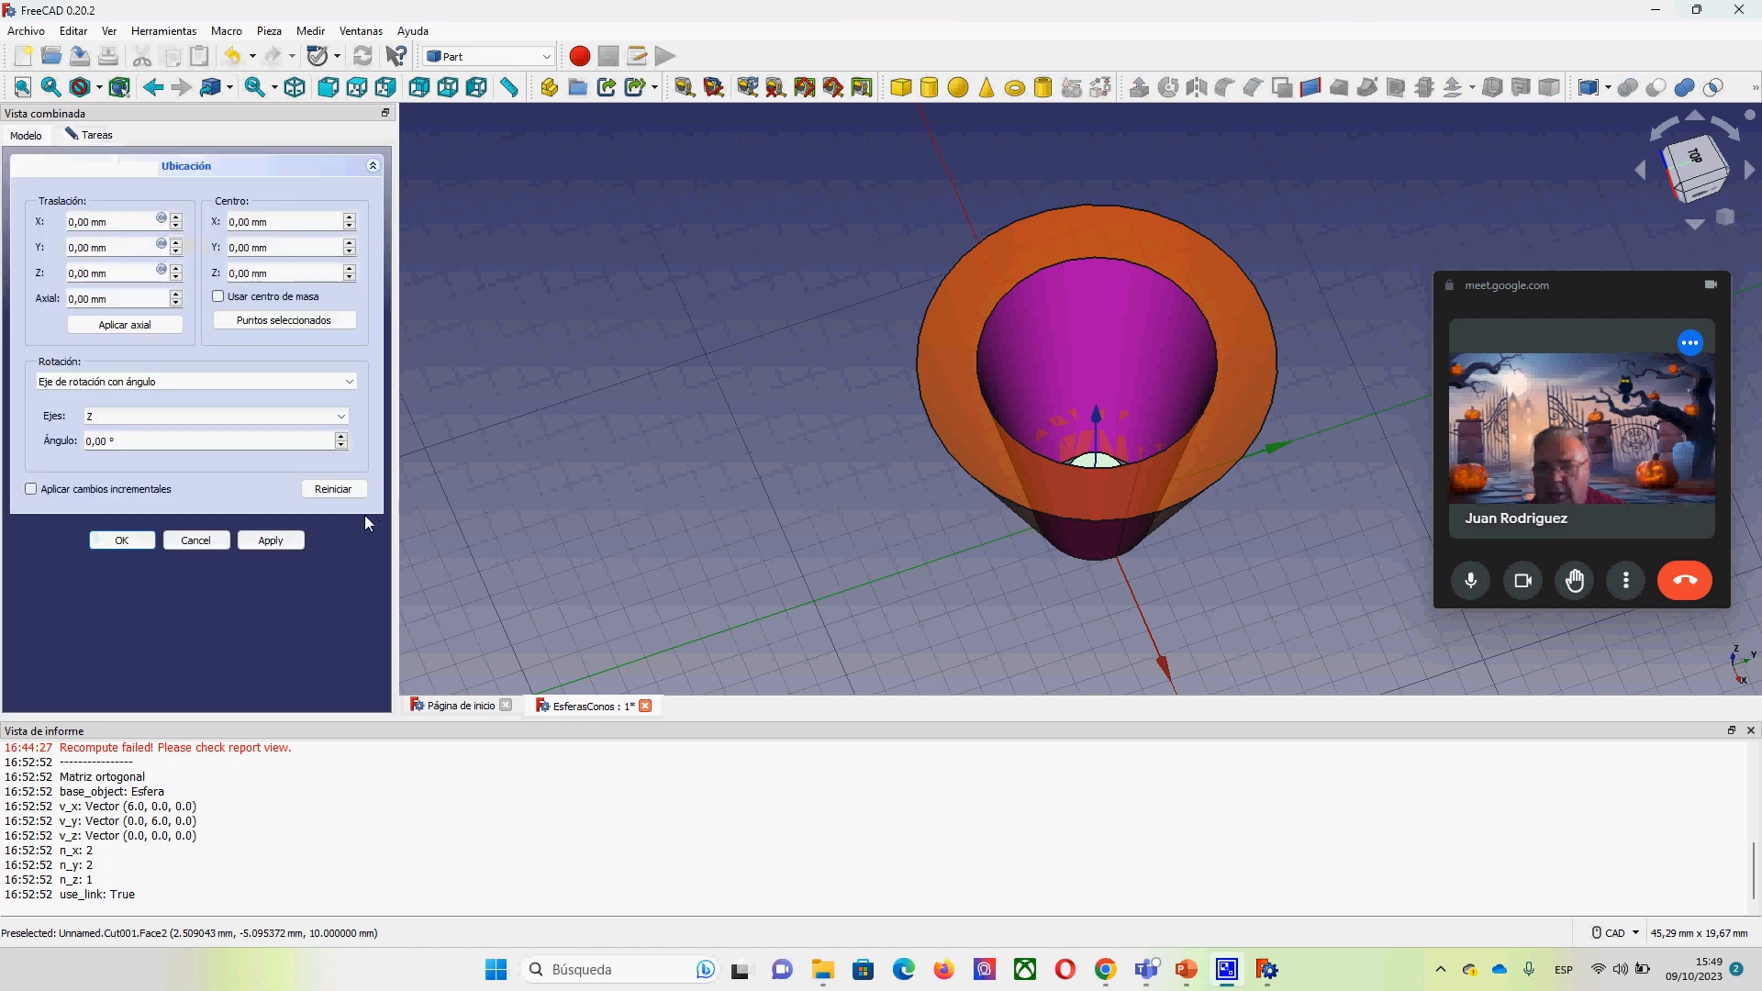
pyautogui.click(177, 269)
pyautogui.click(177, 269)
pyautogui.click(177, 269)
pyautogui.click(177, 269)
pyautogui.click(177, 269)
pyautogui.click(177, 269)
pyautogui.click(178, 268)
pyautogui.click(178, 269)
pyautogui.click(177, 269)
pyautogui.click(177, 269)
pyautogui.click(177, 269)
pyautogui.click(177, 269)
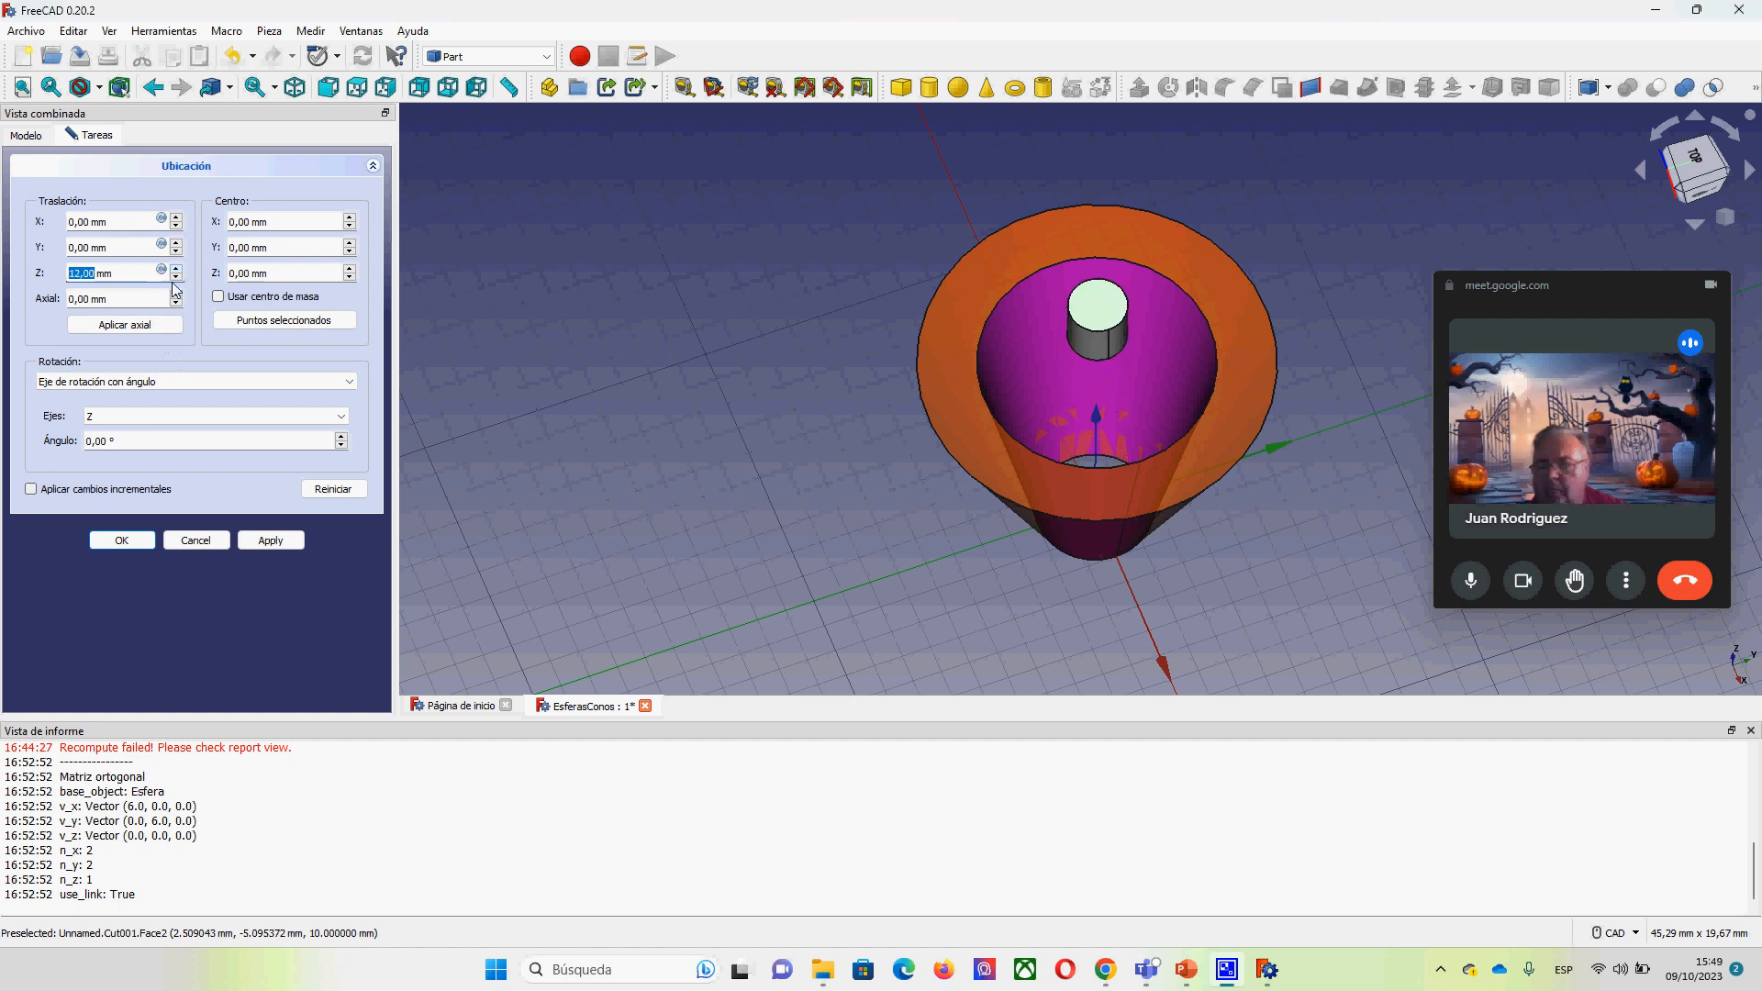
# Step: Set the cylinder's X translation to 6 mm and accept the placement
pyautogui.click(177, 227)
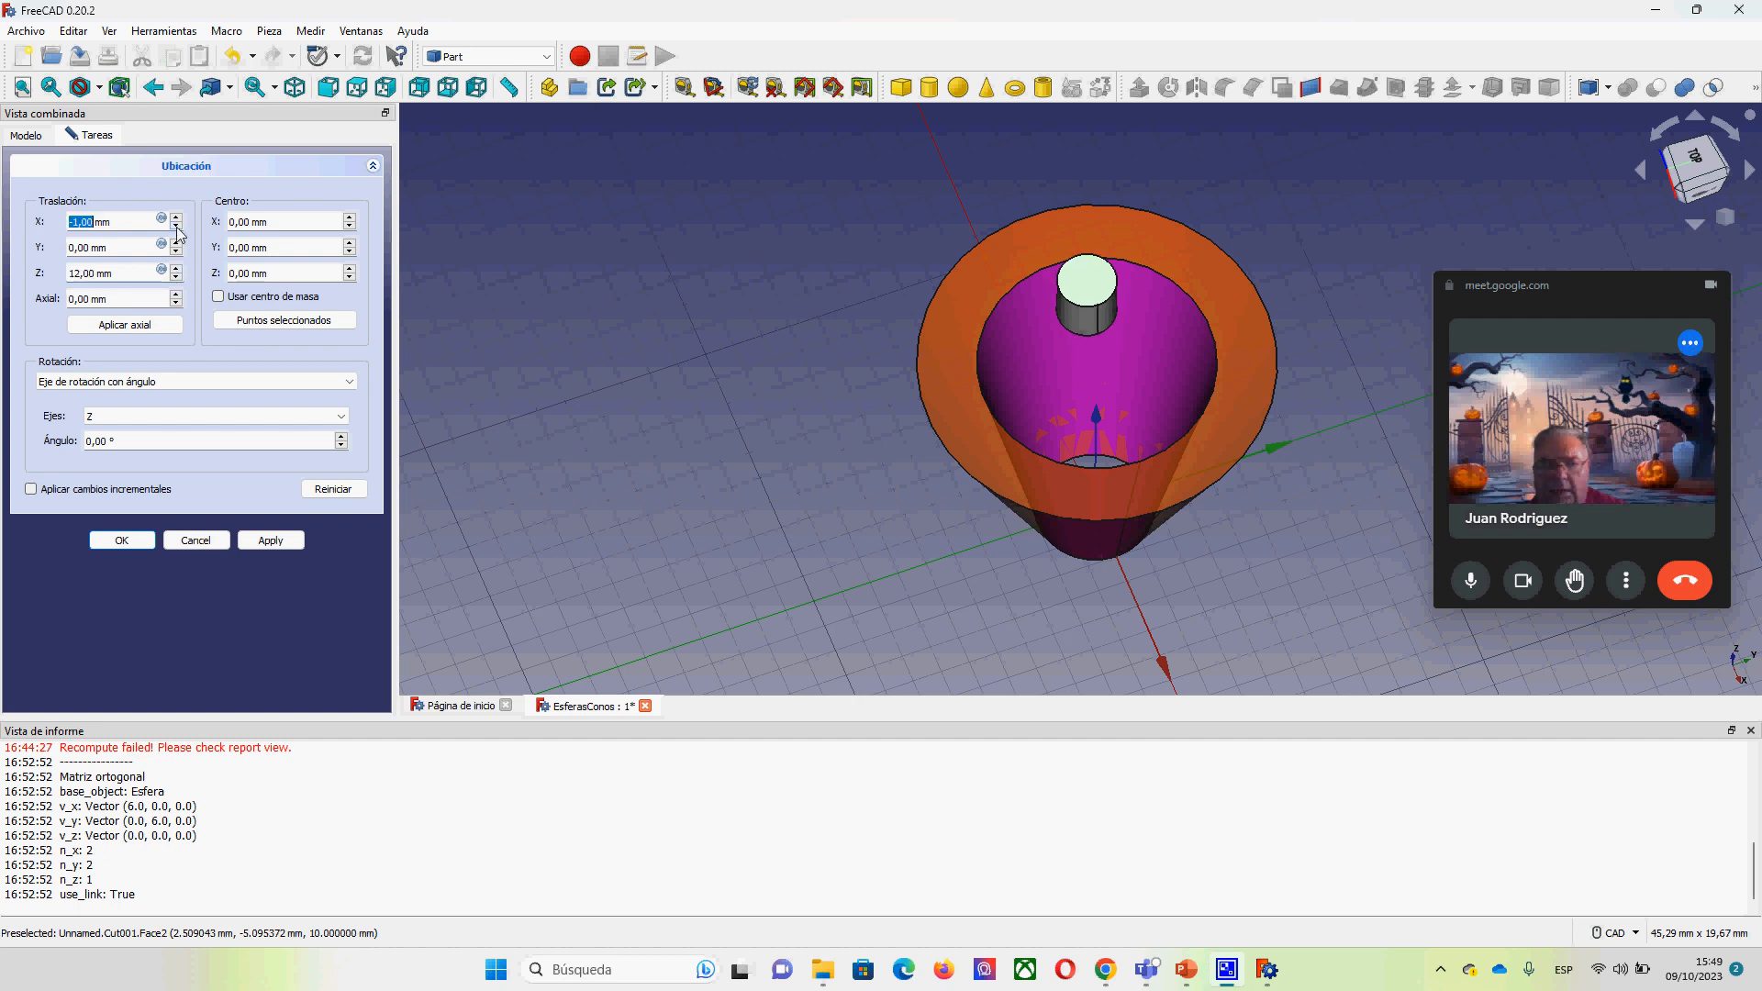
pyautogui.click(177, 219)
pyautogui.click(177, 219)
pyautogui.click(178, 219)
pyautogui.click(177, 219)
pyautogui.click(177, 219)
pyautogui.click(177, 220)
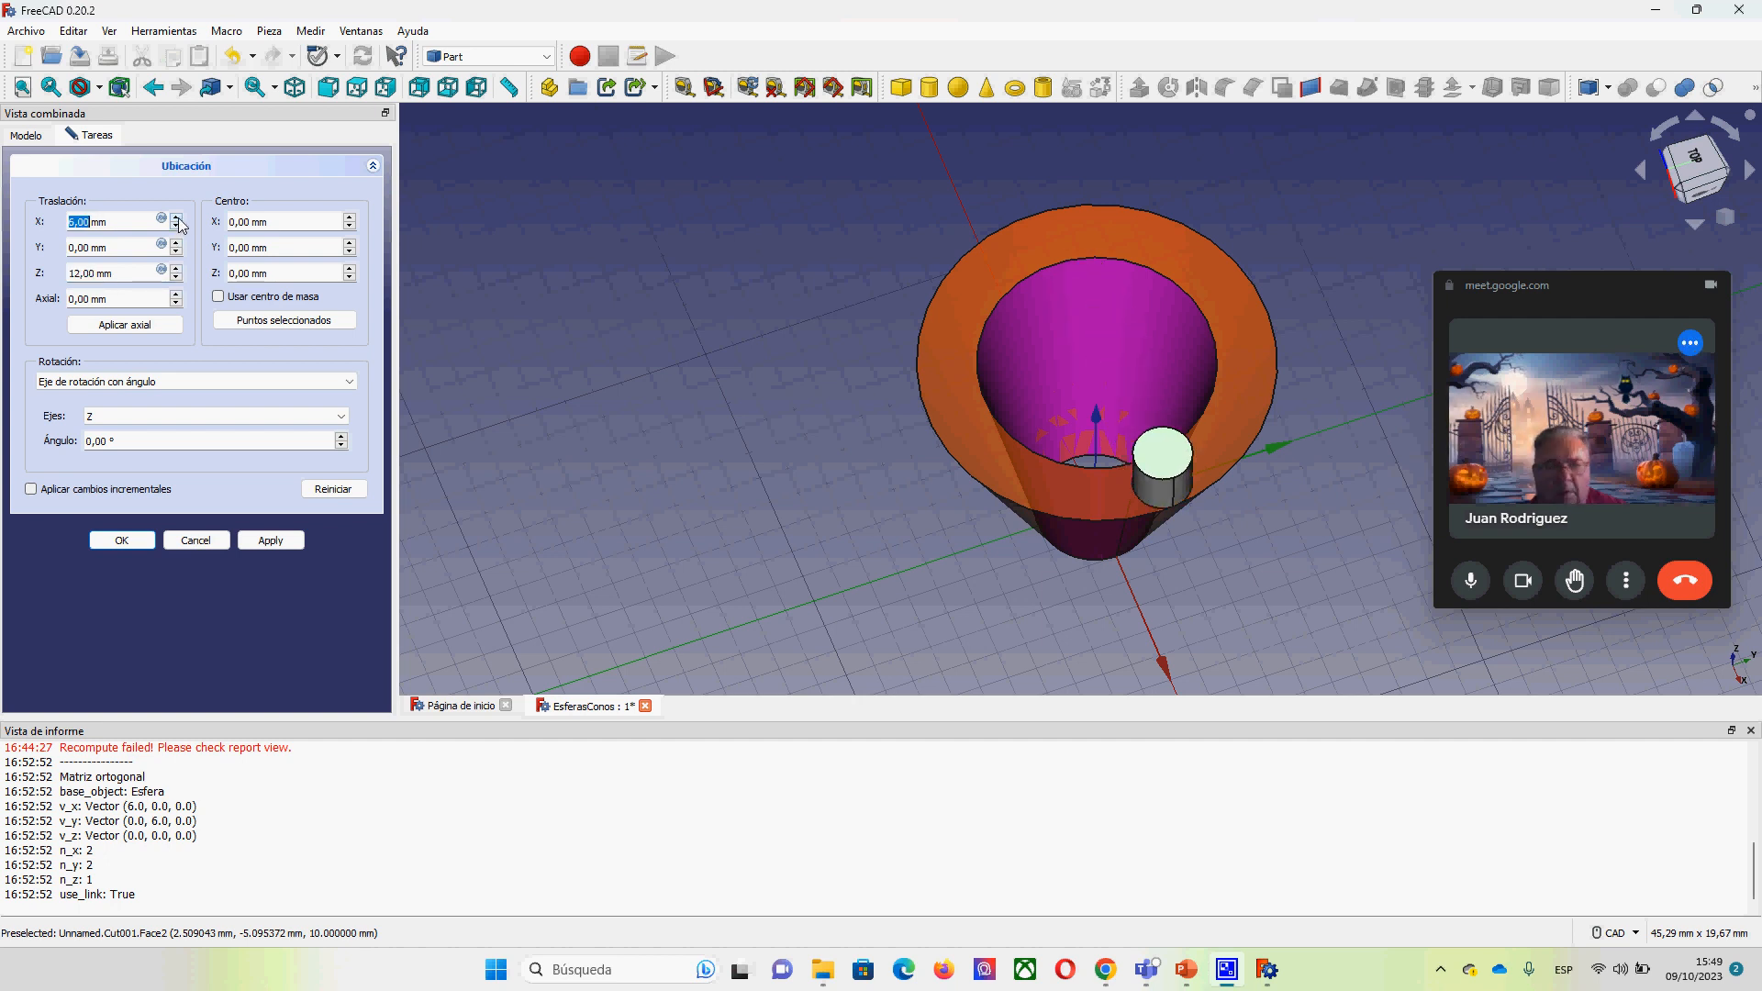
pyautogui.click(1162, 463)
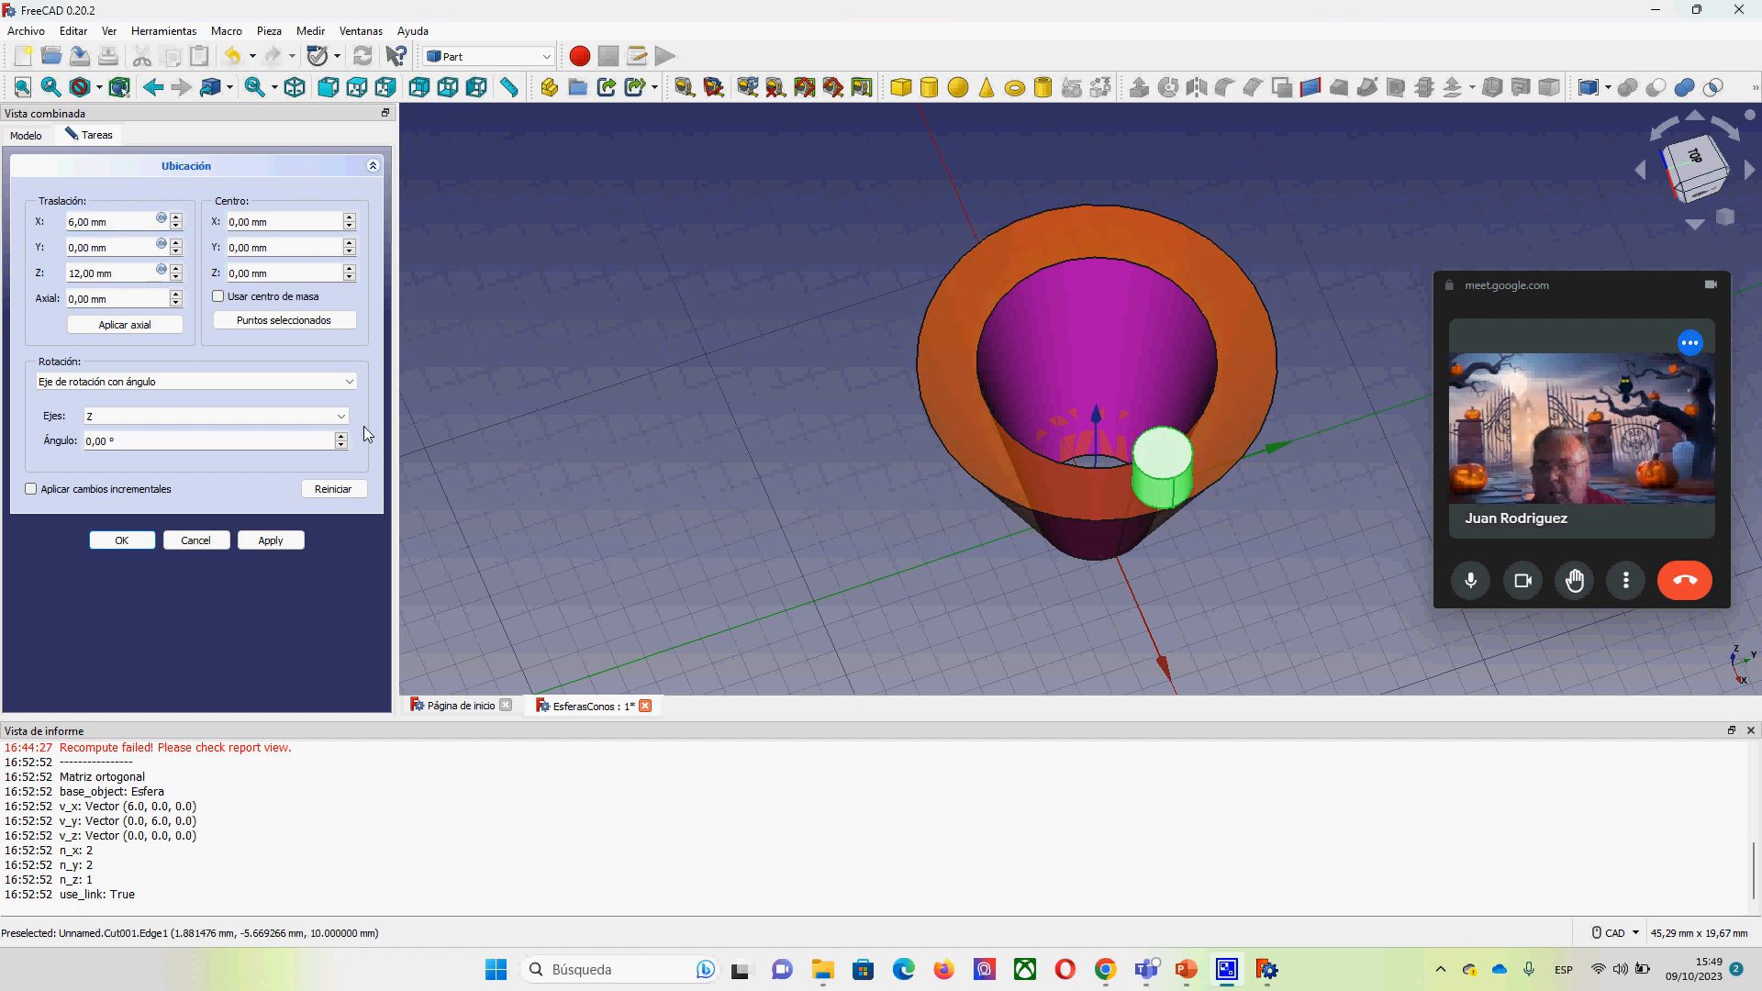
pyautogui.click(122, 540)
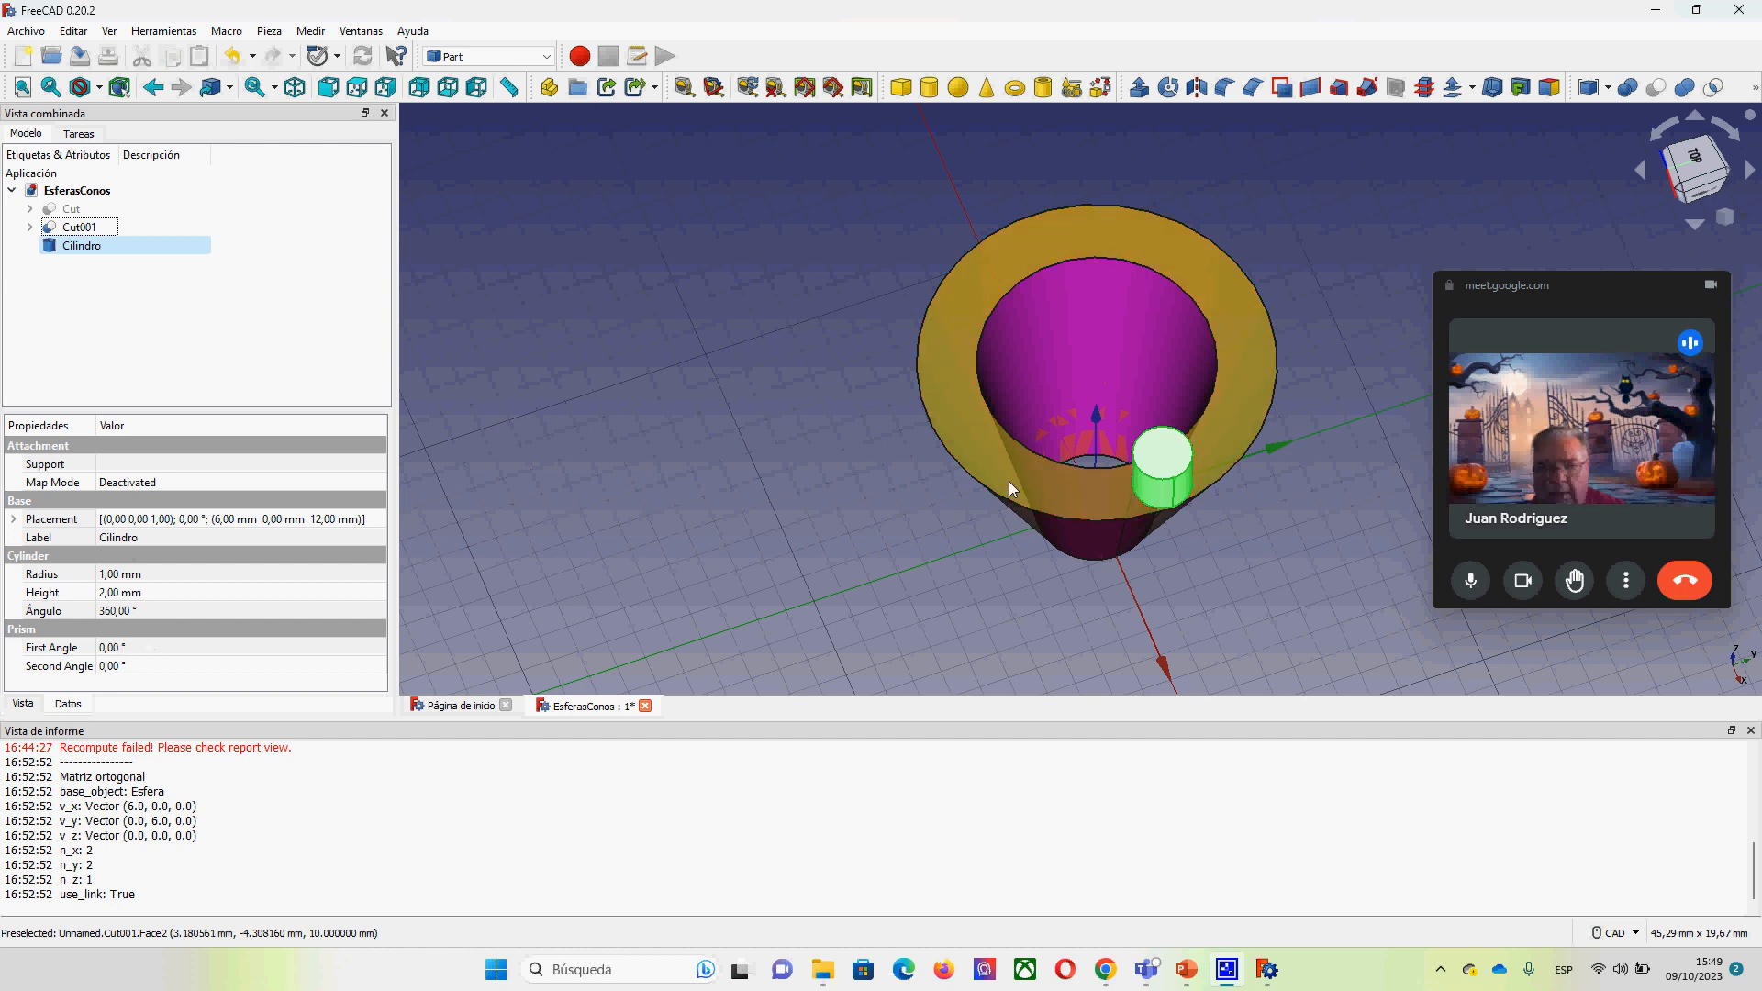
# Step: Set the cylinder's radius to 0,5 mm and its height to 1 mm
pyautogui.click(1170, 486)
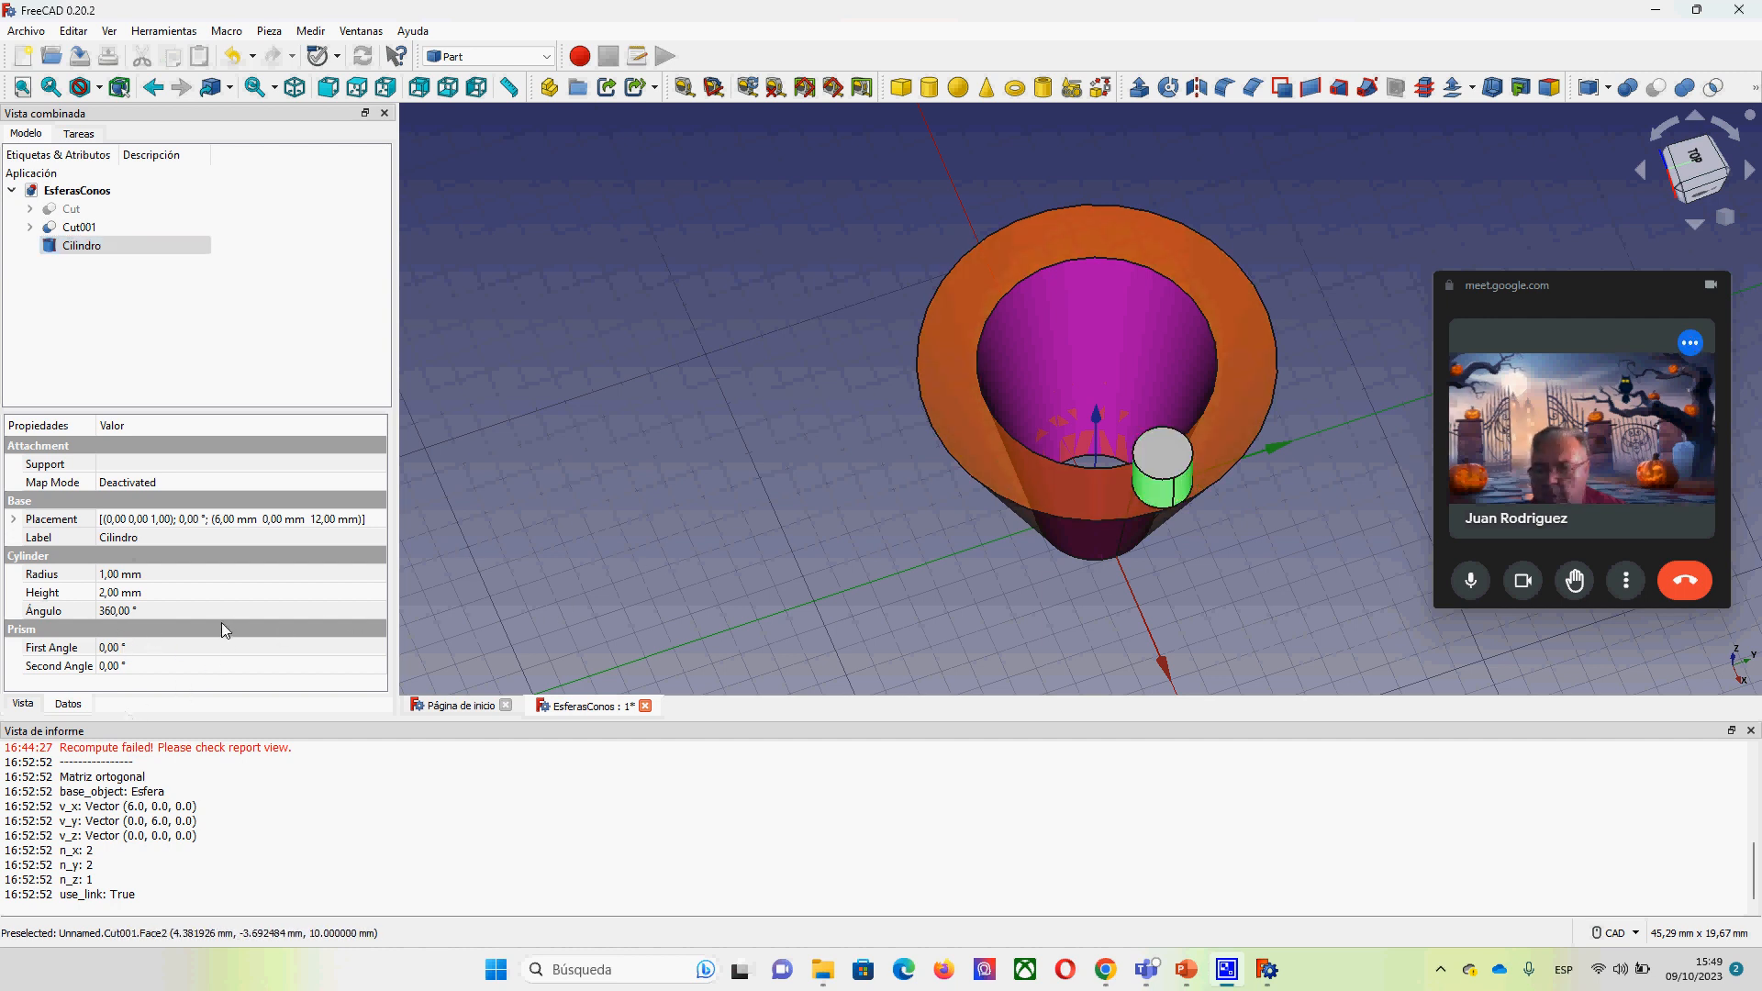
pyautogui.click(152, 575)
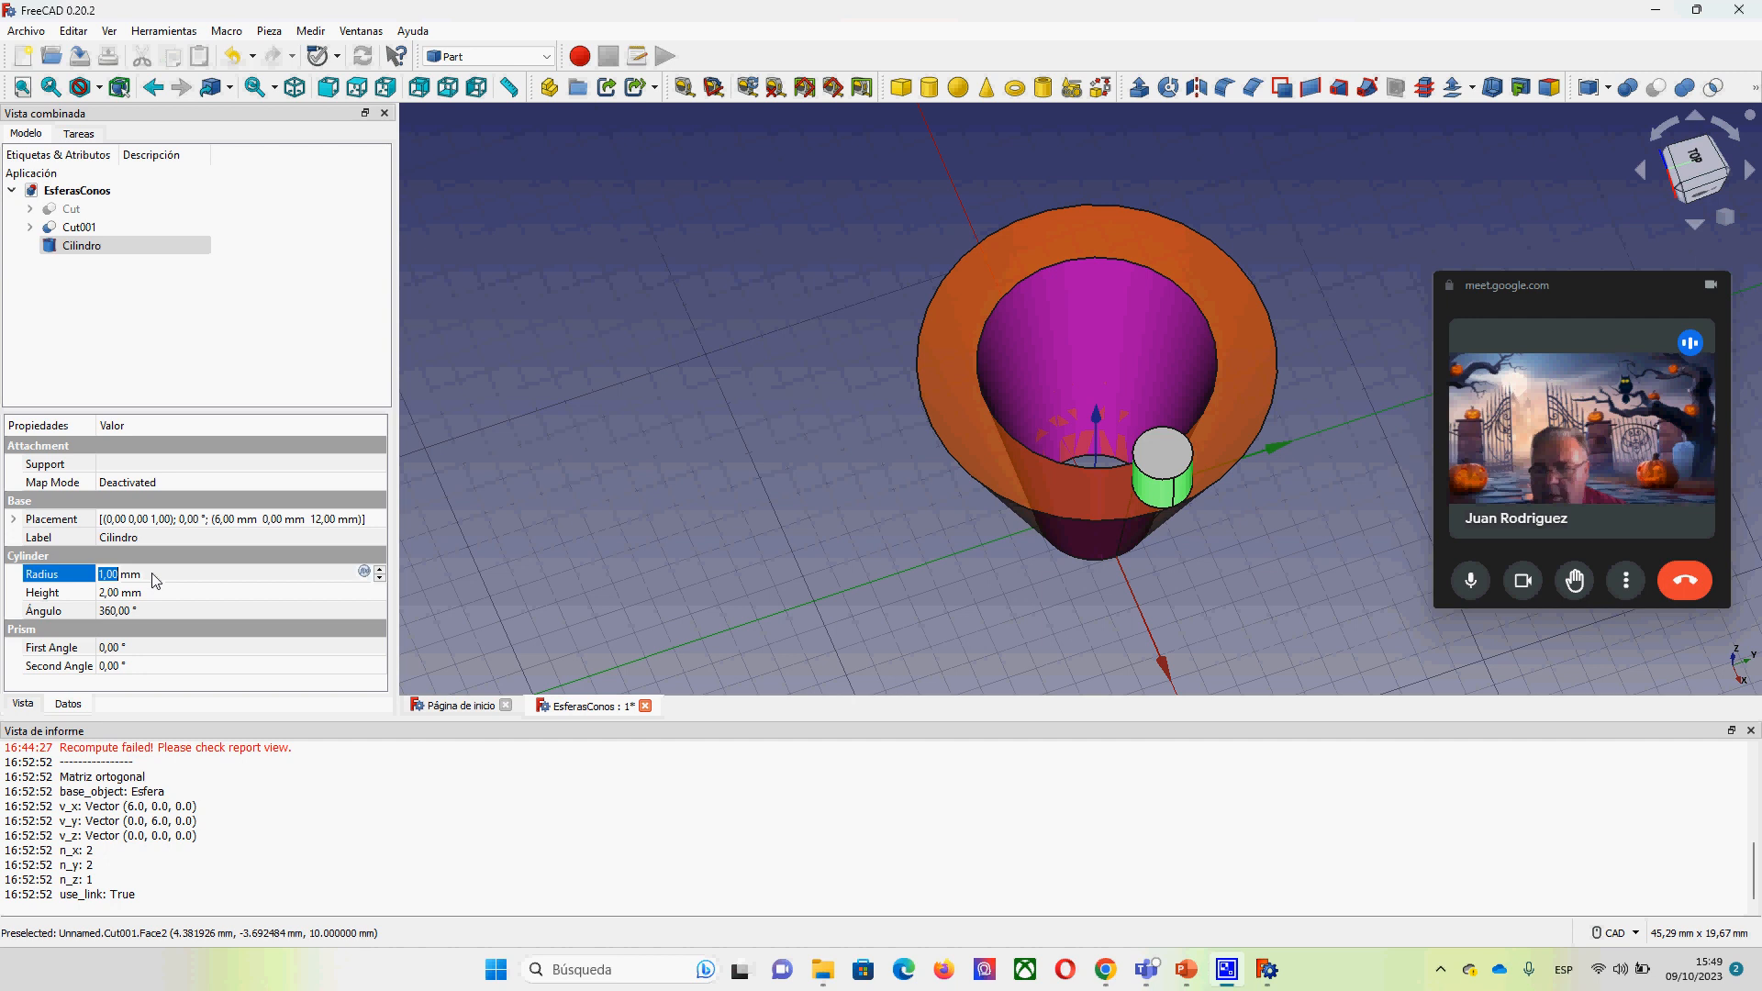
pyautogui.write('0,5')
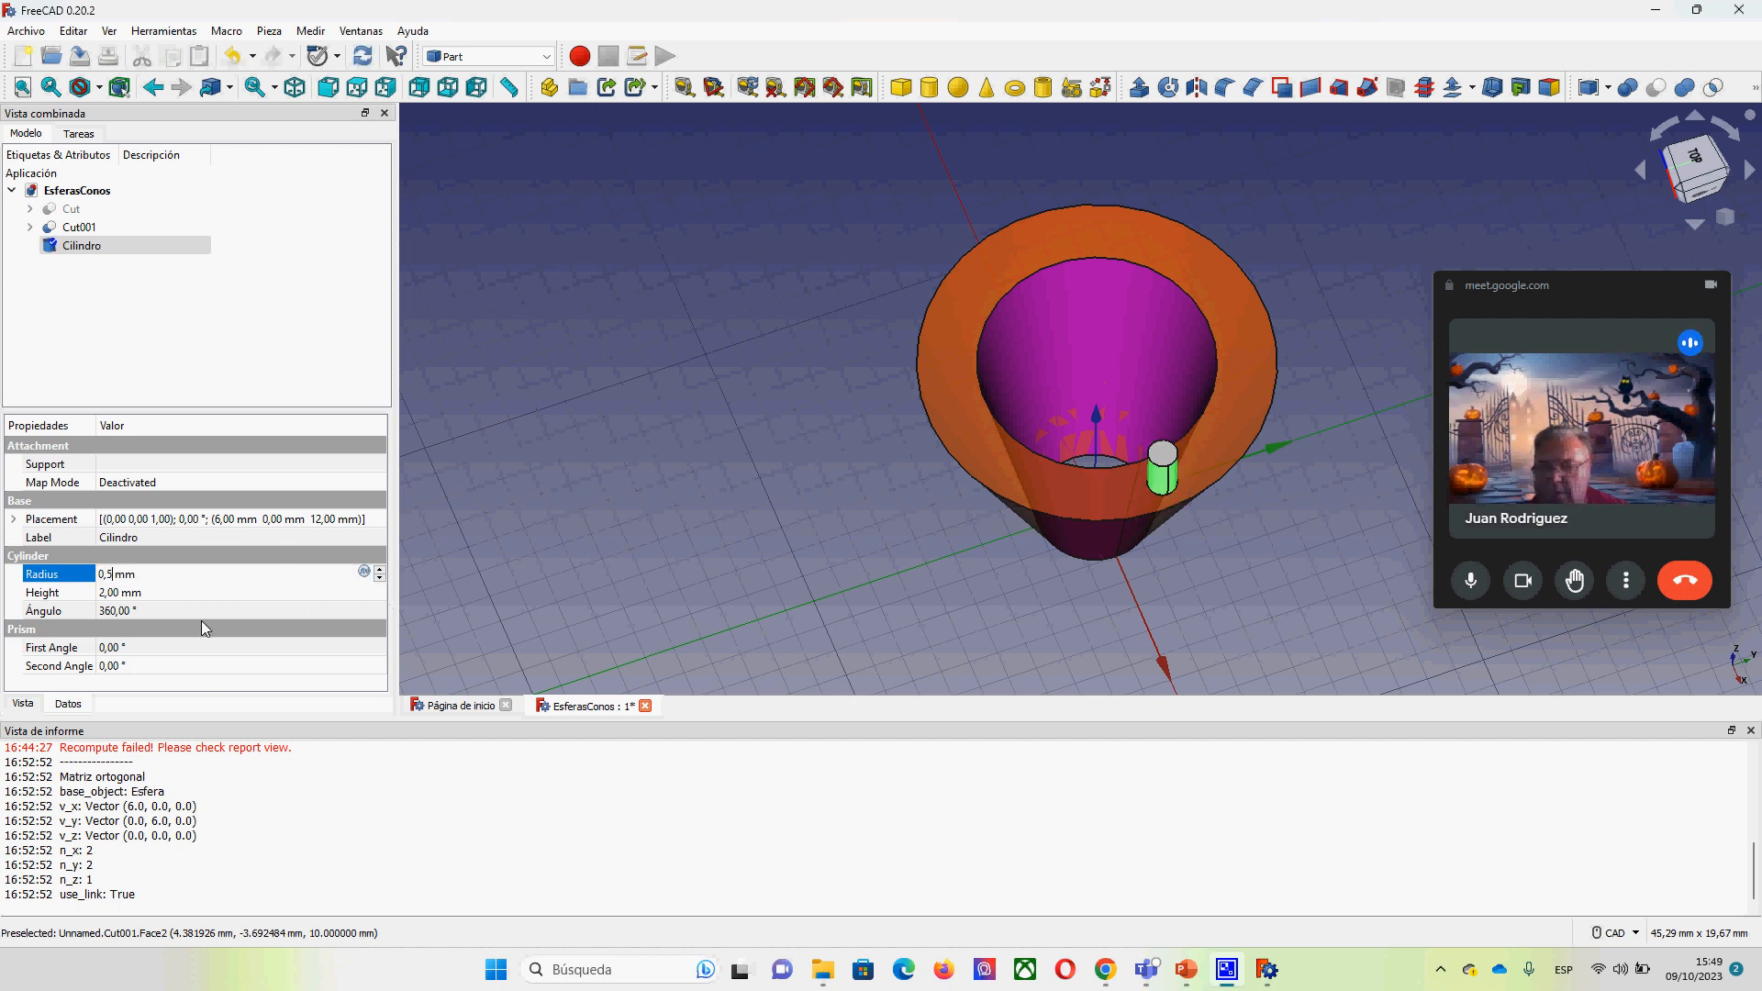
pyautogui.click(160, 596)
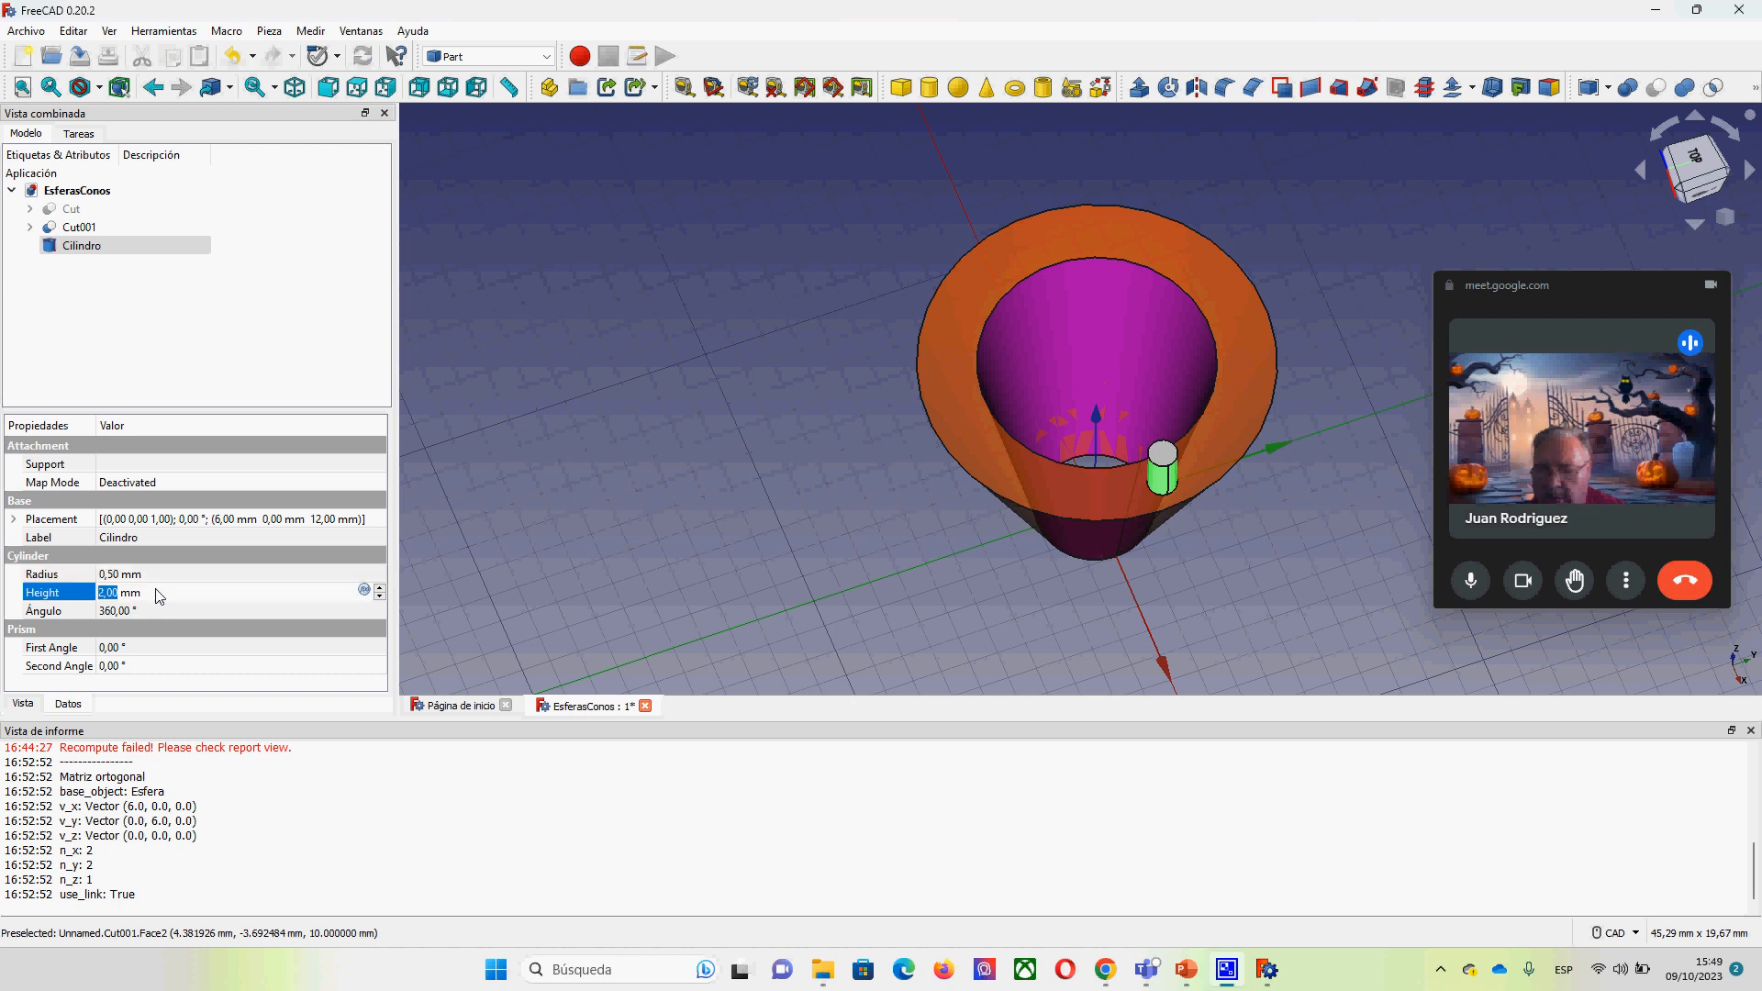
pyautogui.write('1')
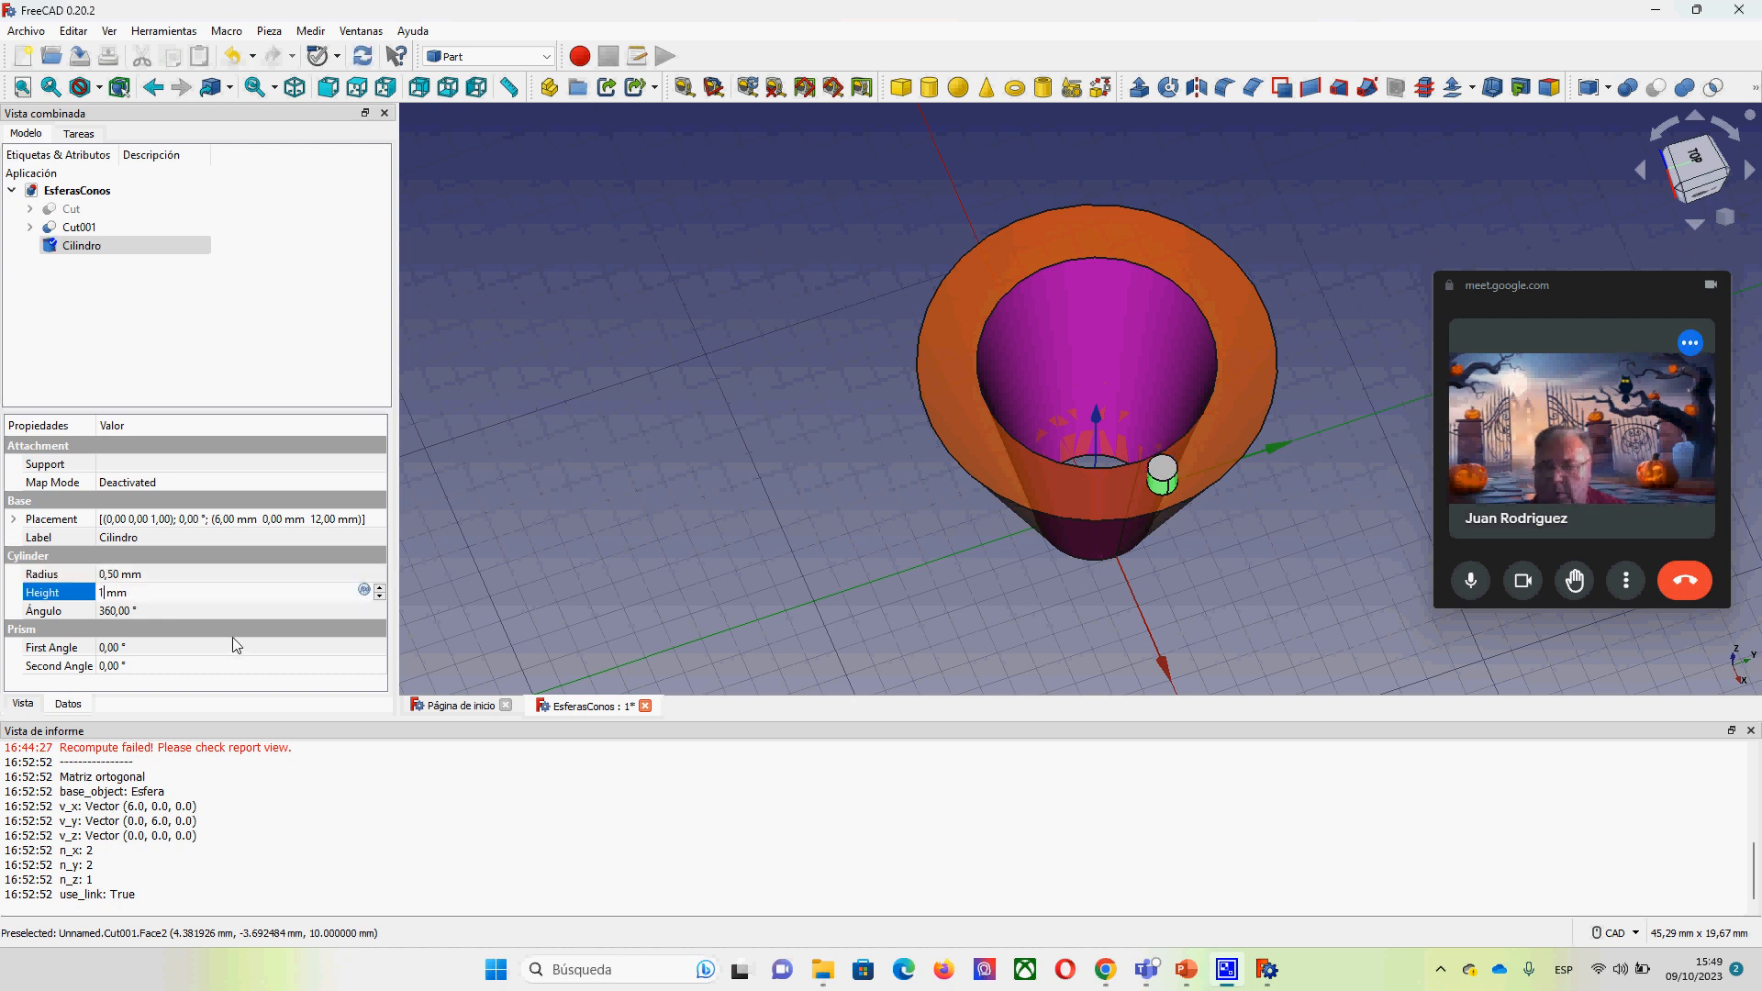
pyautogui.click(466, 620)
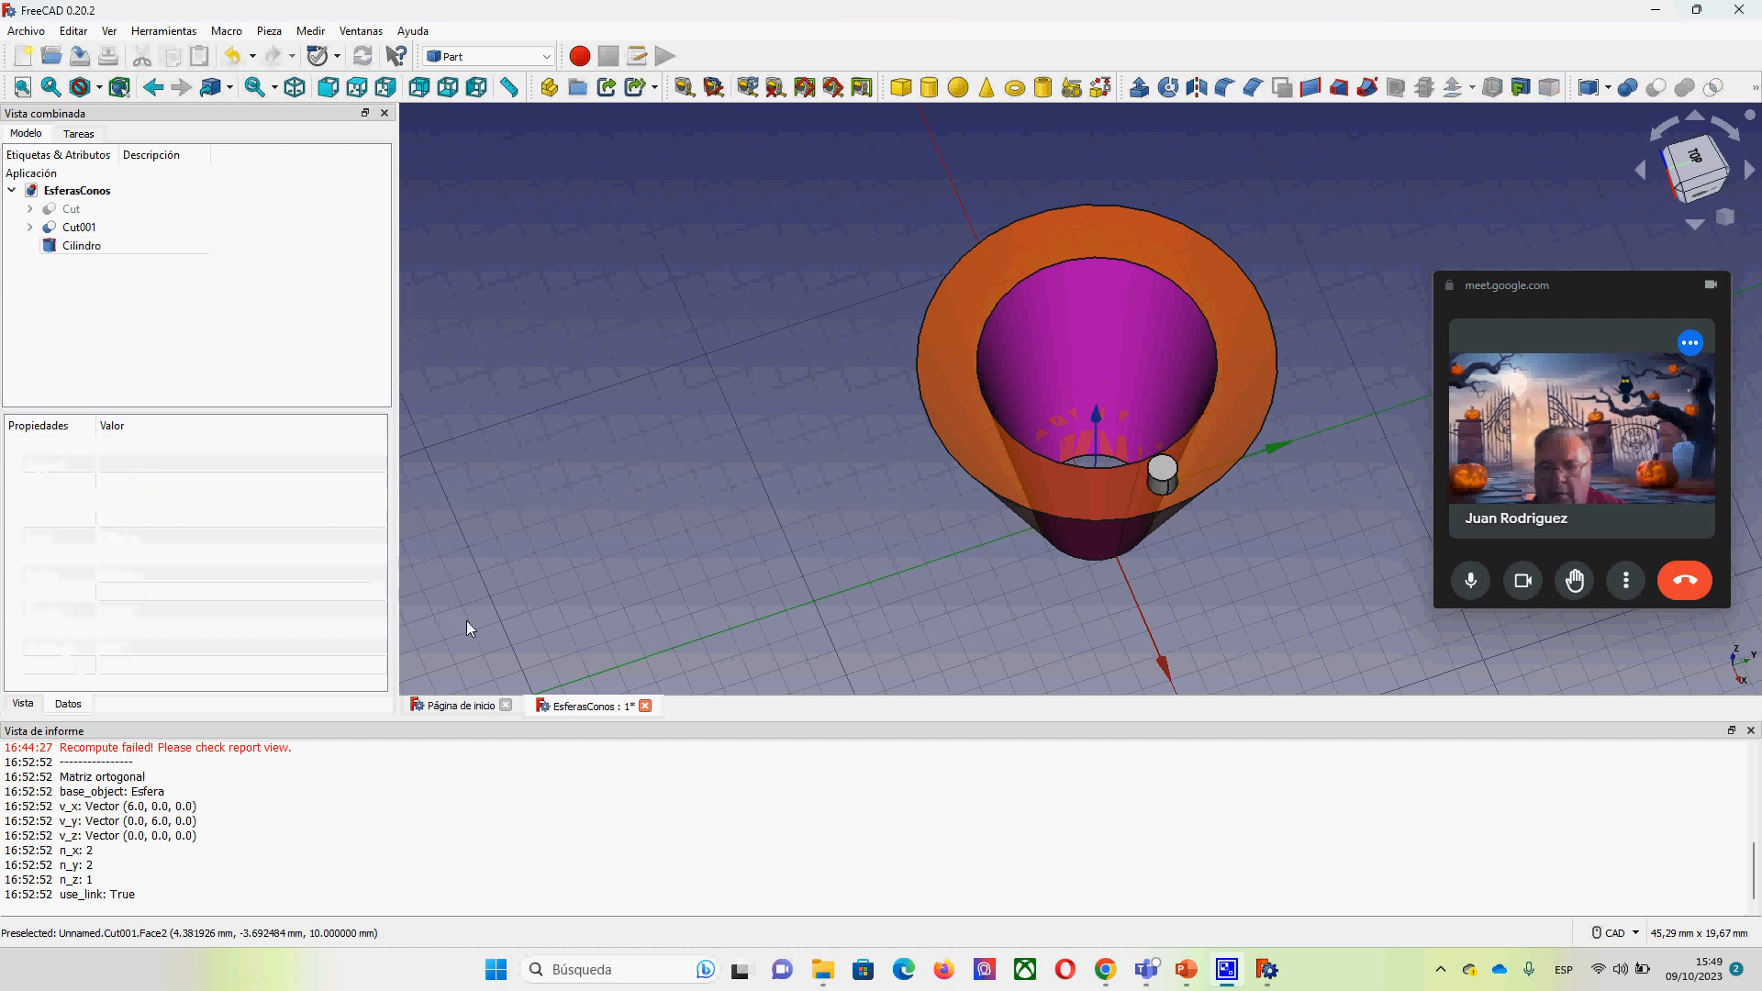
# Step: Reopen the cylinder's placement and lower its Z translation to 10 mm, level with the cone's rim
pyautogui.moveTo(1258, 515); pyautogui.dragTo(1184, 478, button='middle')
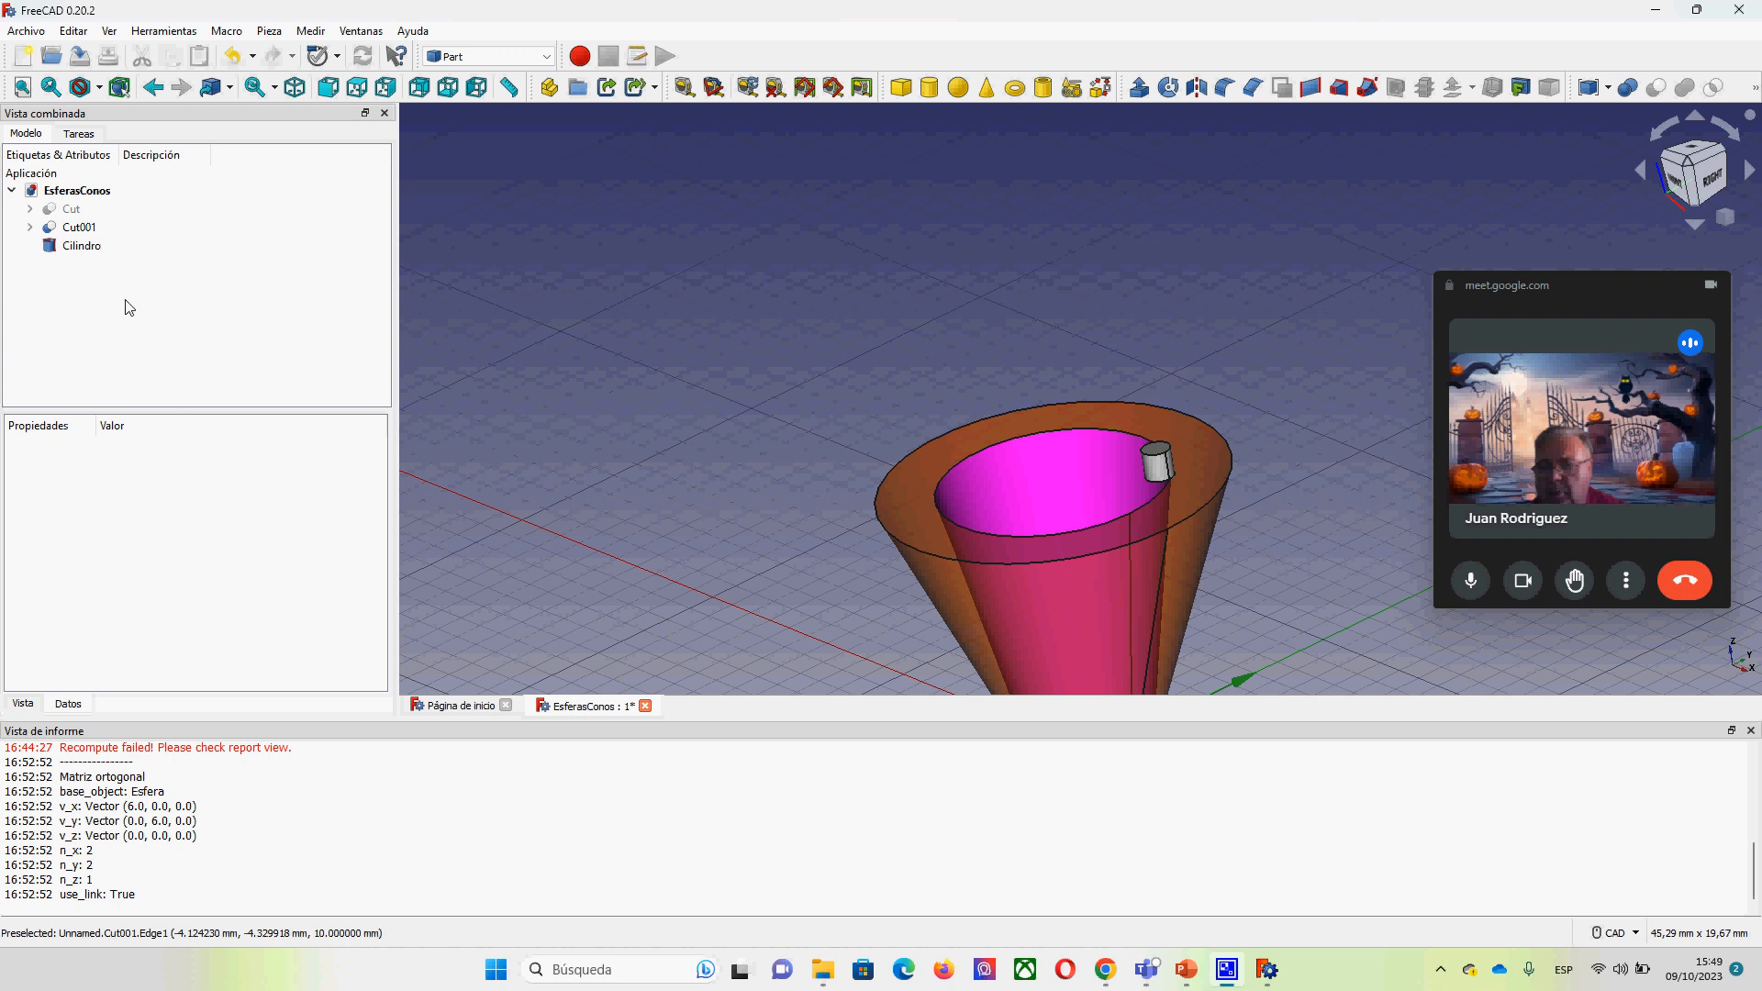
pyautogui.click(78, 248)
pyautogui.click(363, 523)
pyautogui.click(375, 519)
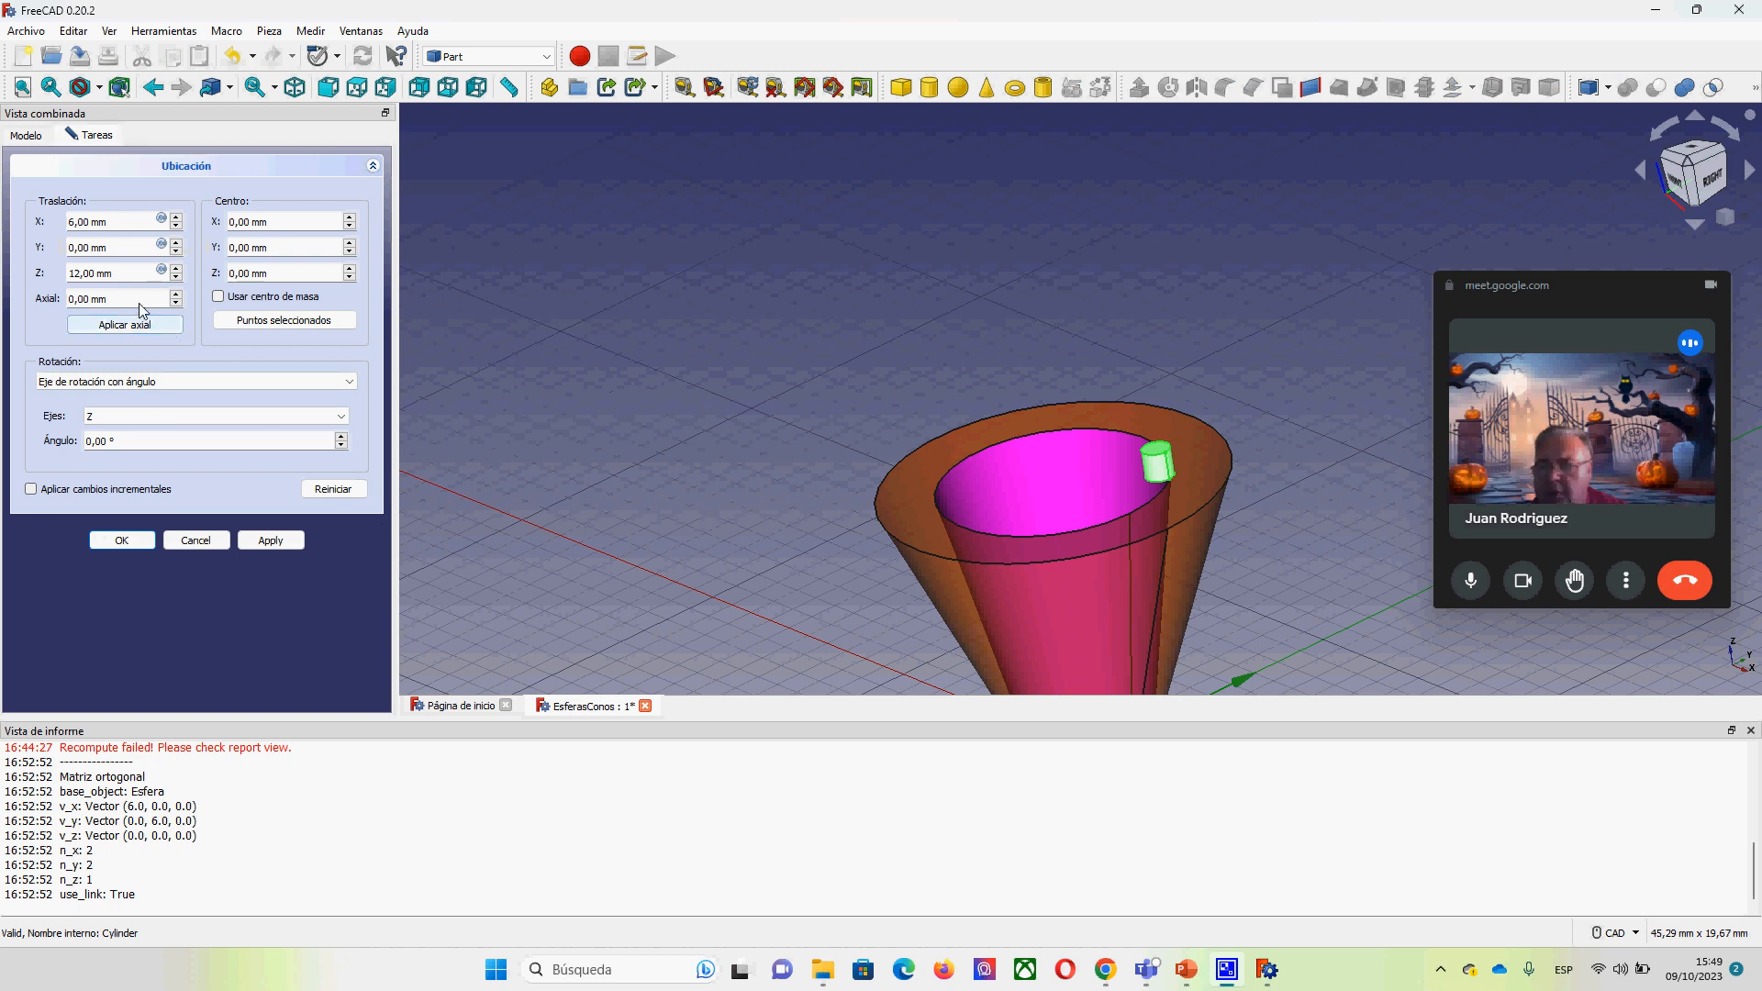
pyautogui.click(177, 277)
pyautogui.click(176, 277)
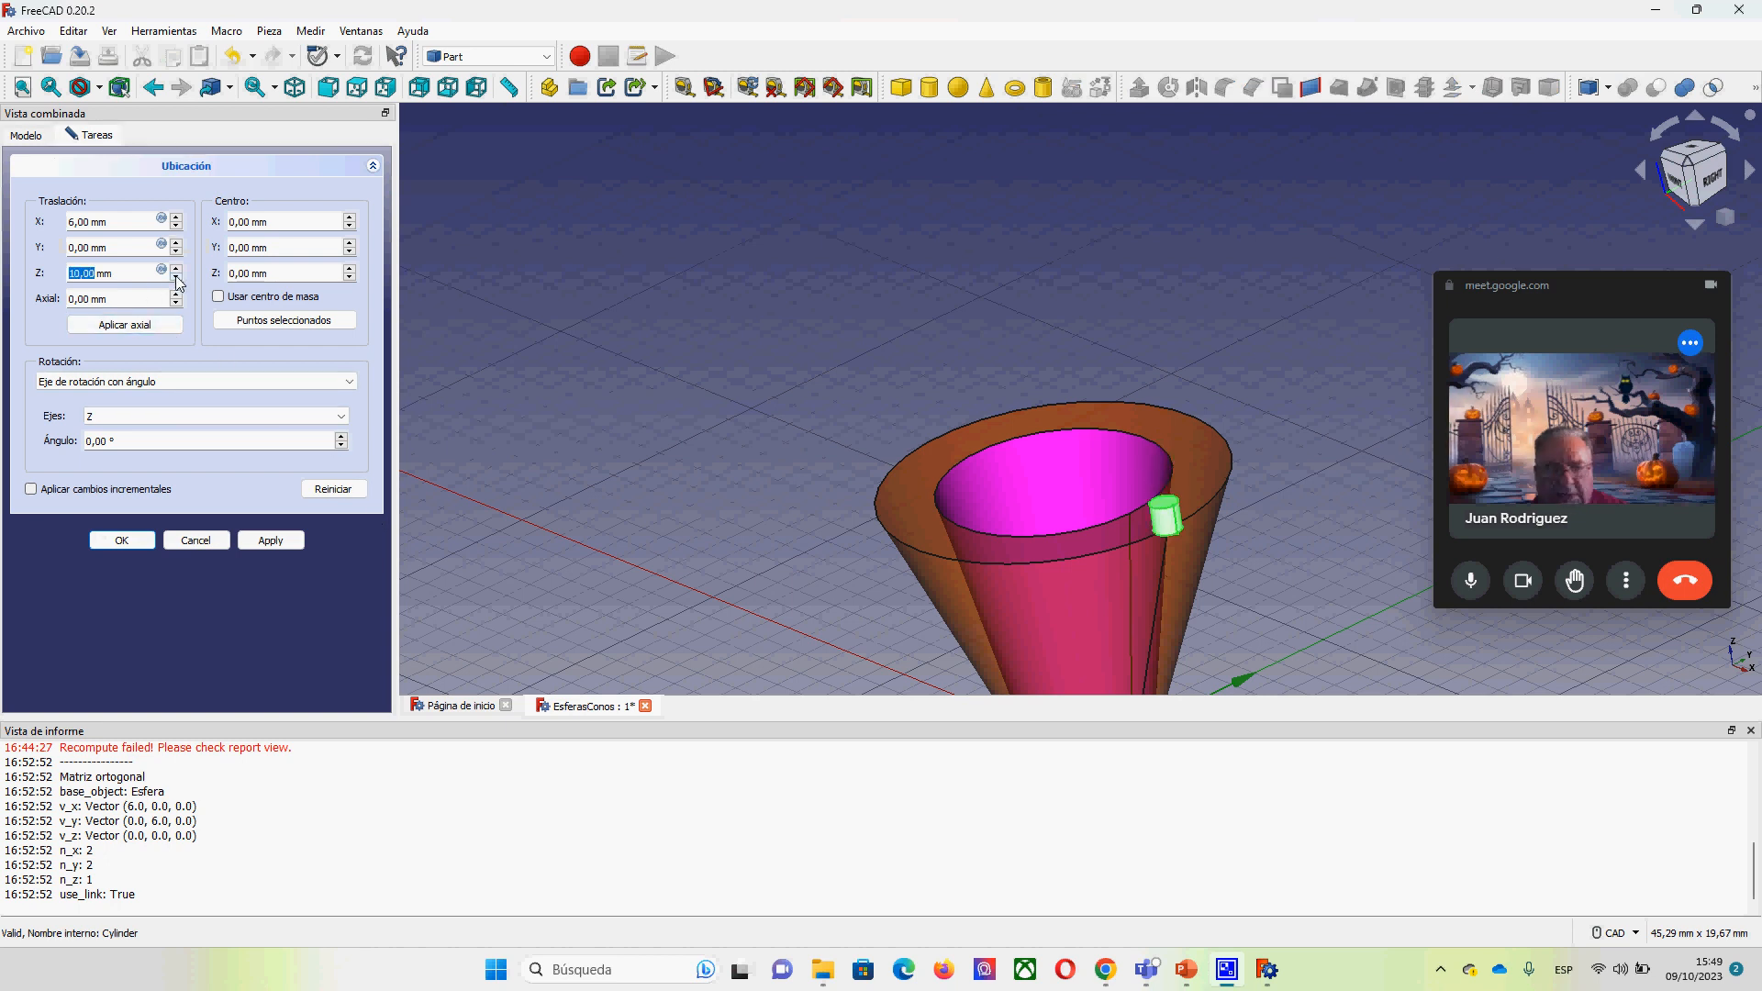
pyautogui.click(176, 277)
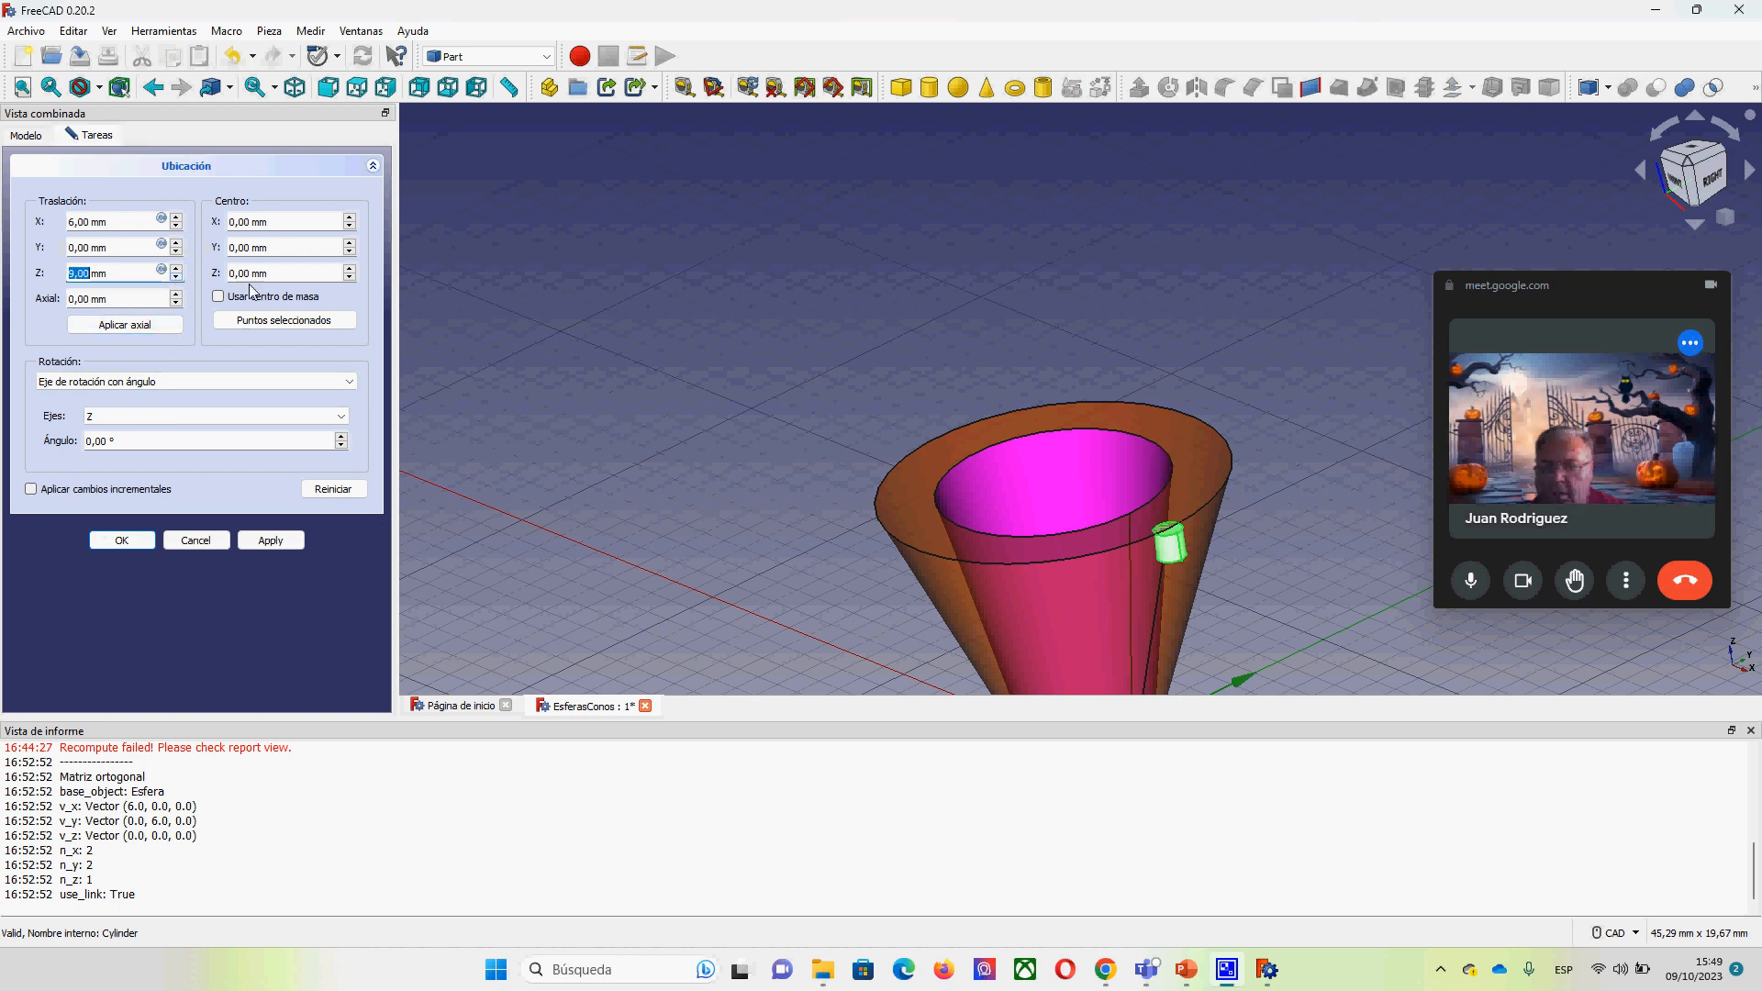
pyautogui.click(176, 268)
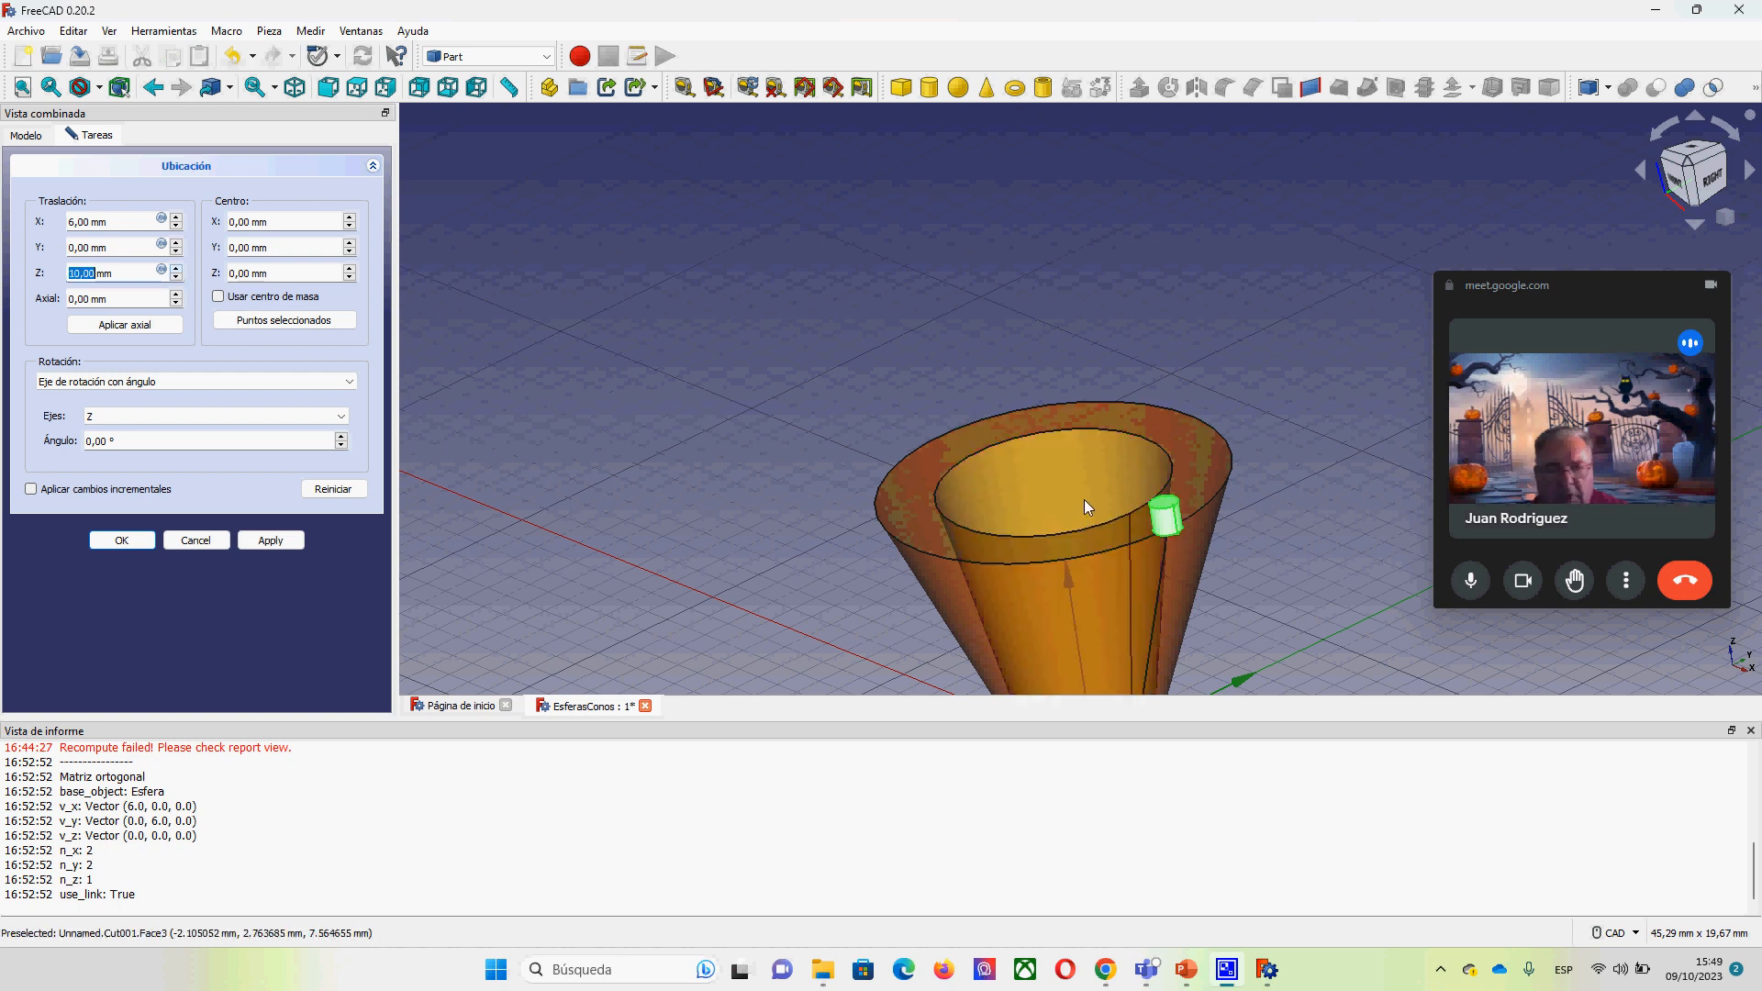
pyautogui.moveTo(1127, 562); pyautogui.dragTo(1236, 615, button='middle')
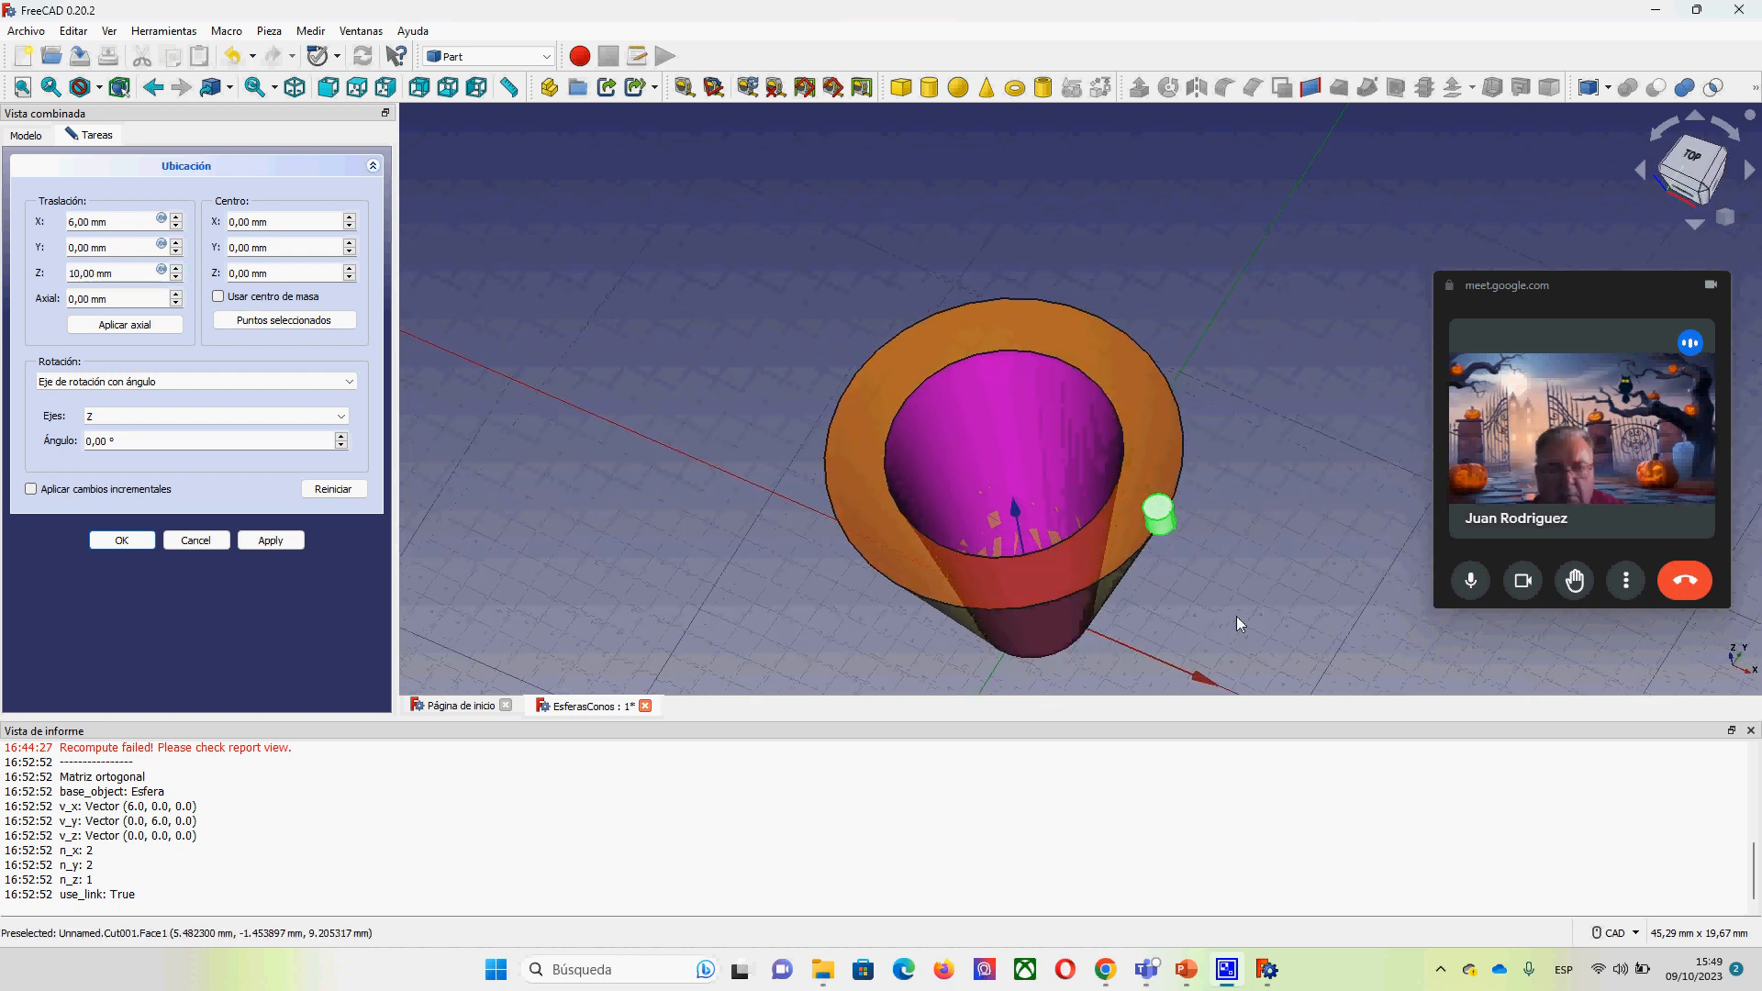
# Step: Set the cylinder's X translation to 5 mm so it sits over the cone's wall
pyautogui.click(176, 227)
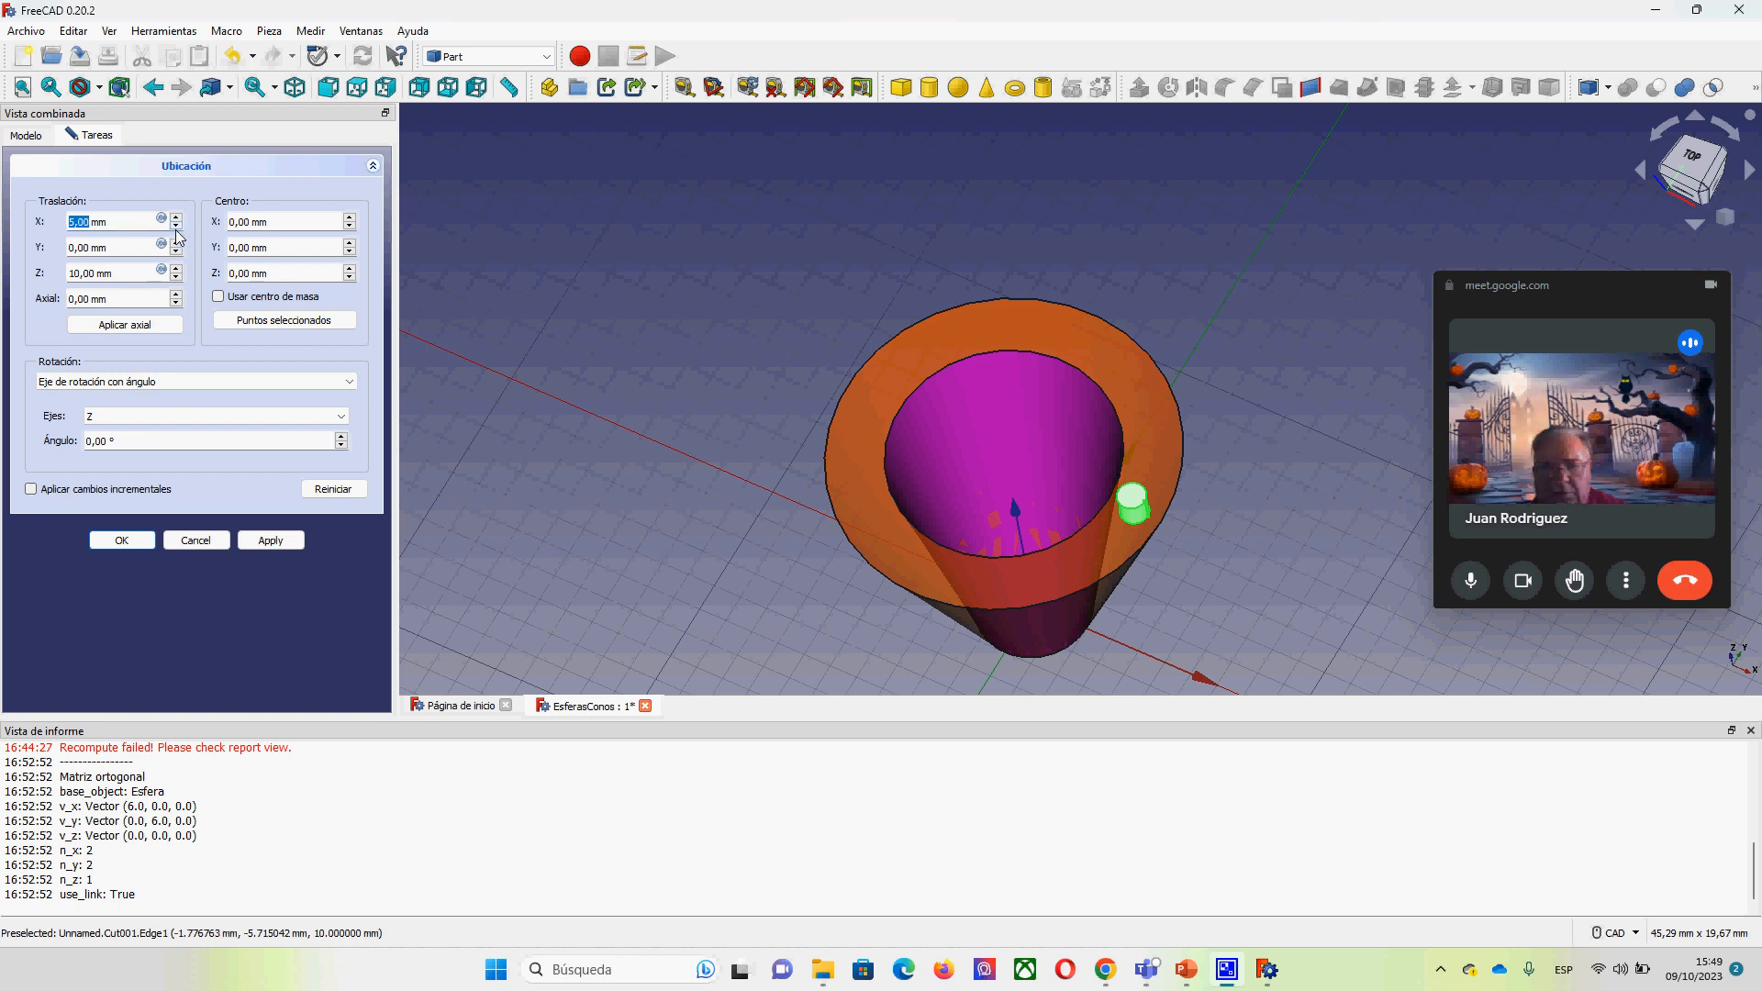
pyautogui.click(176, 228)
pyautogui.moveTo(109, 223); pyautogui.dragTo(49, 219)
pyautogui.write('4,5')
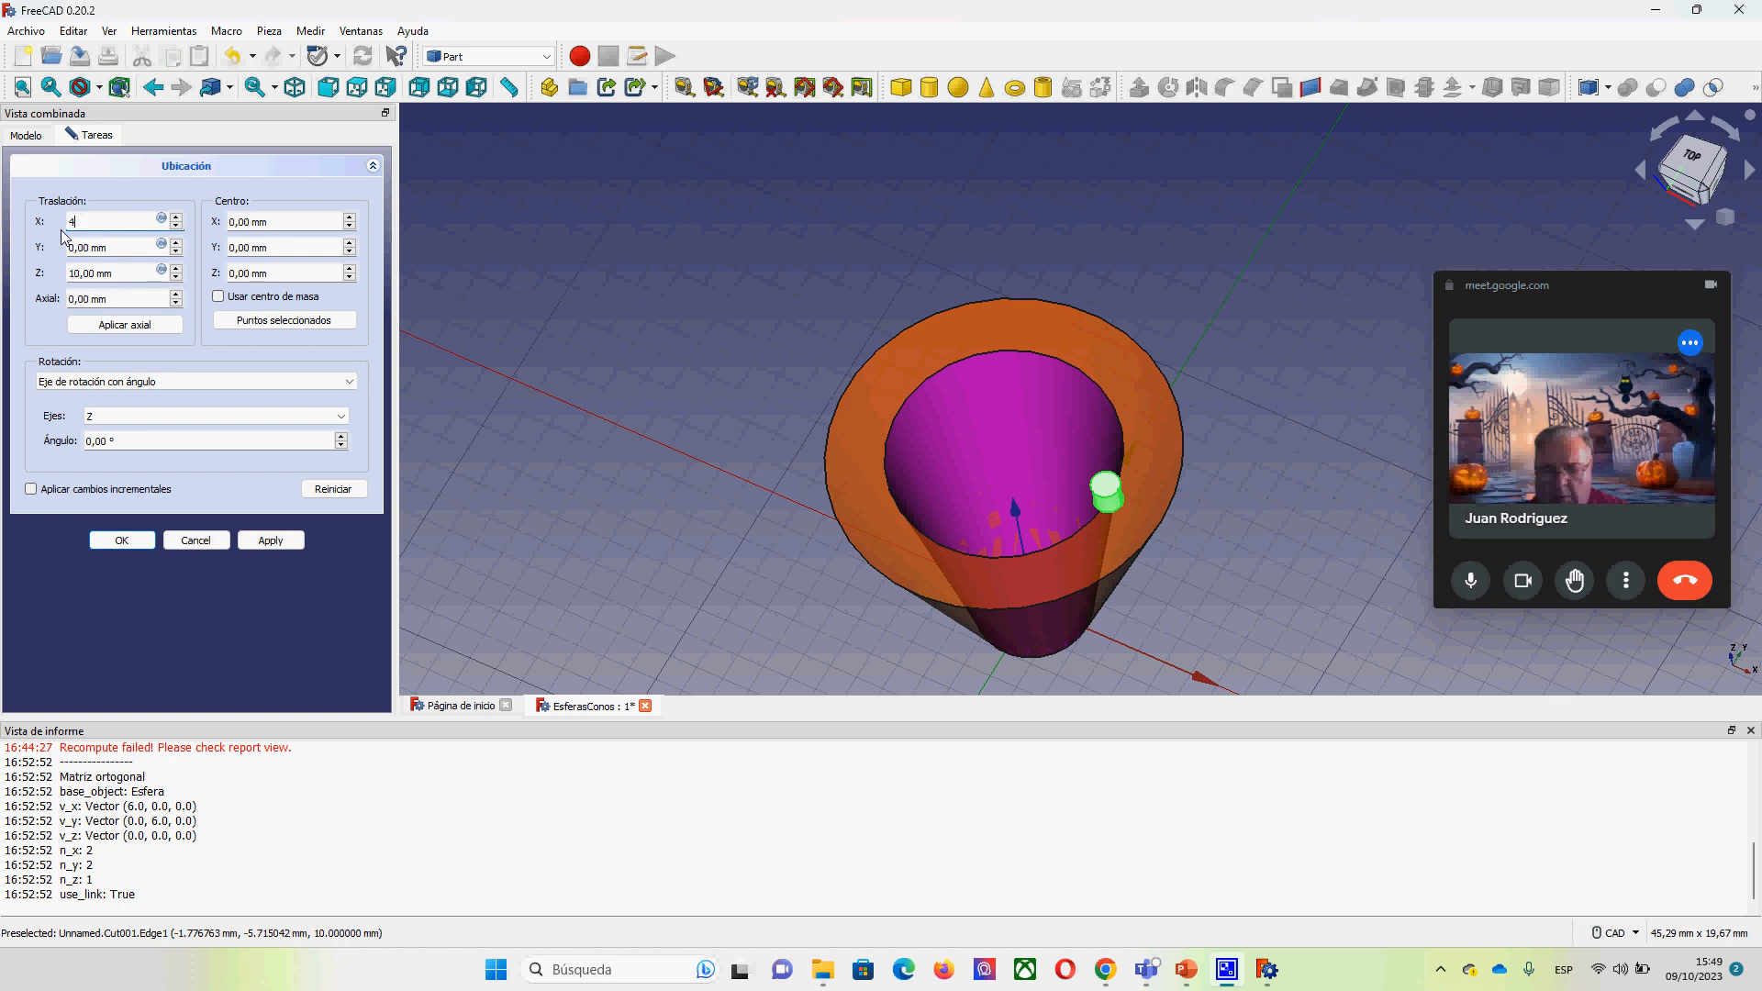
pyautogui.press('BackSpace')
pyautogui.press('BackSpace')
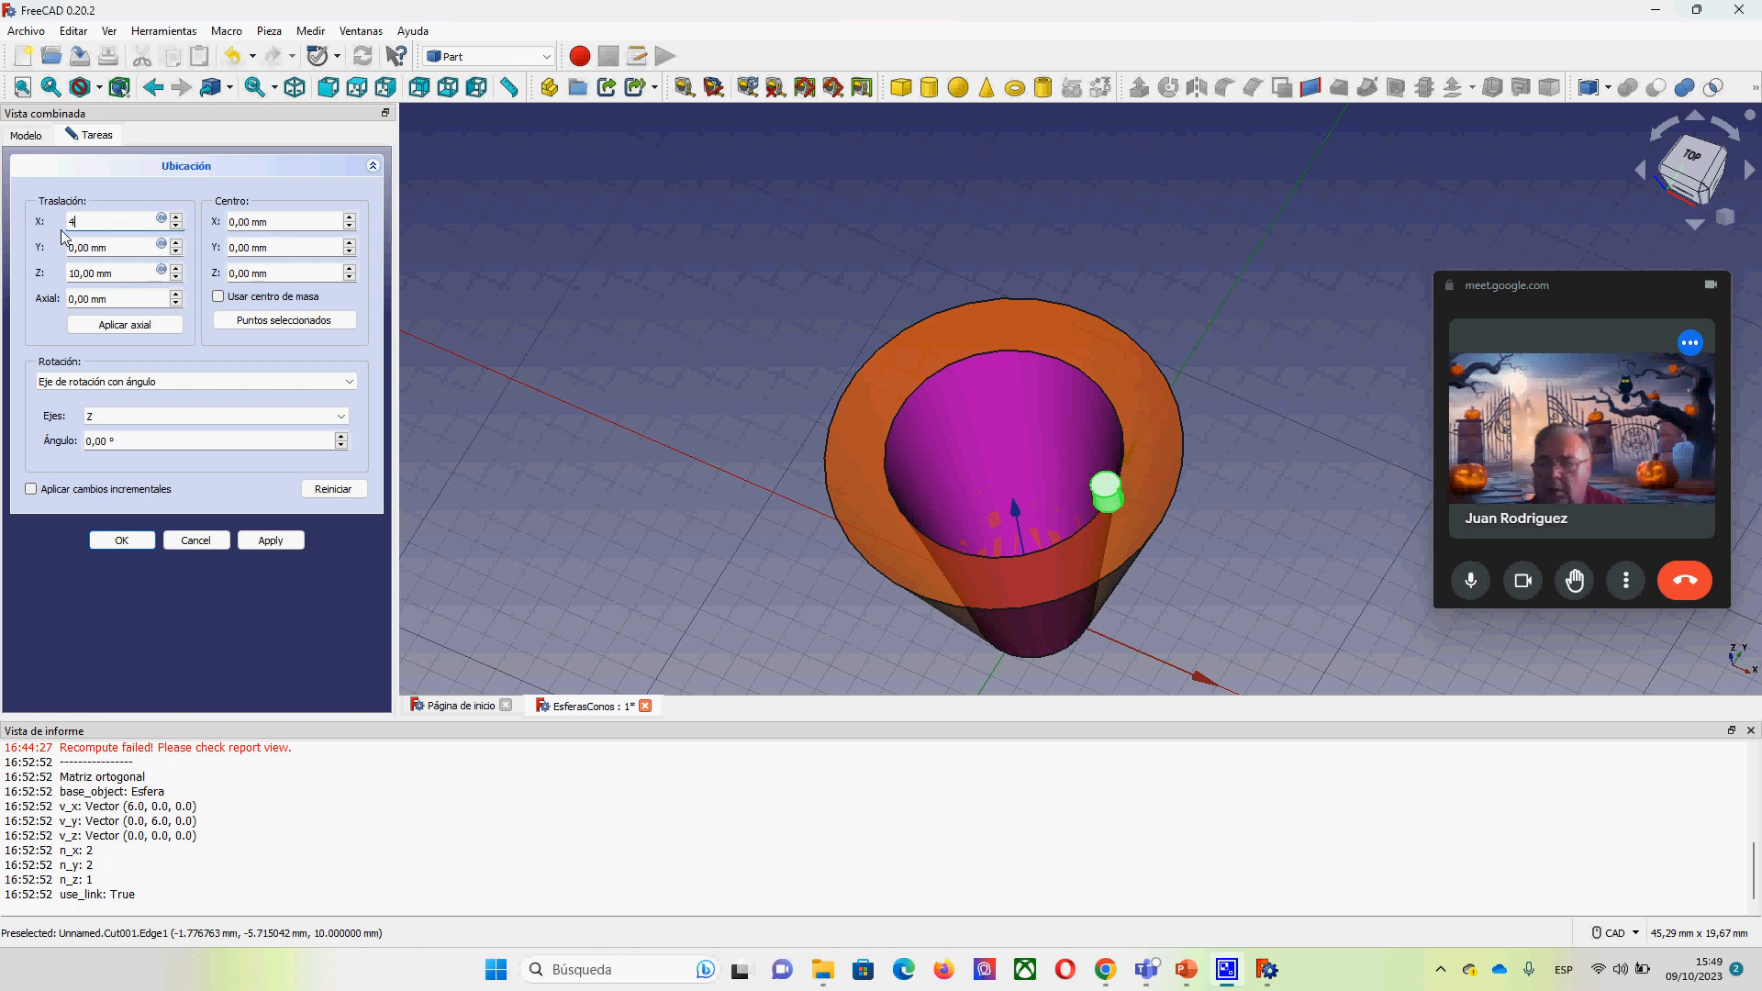
pyautogui.write('5')
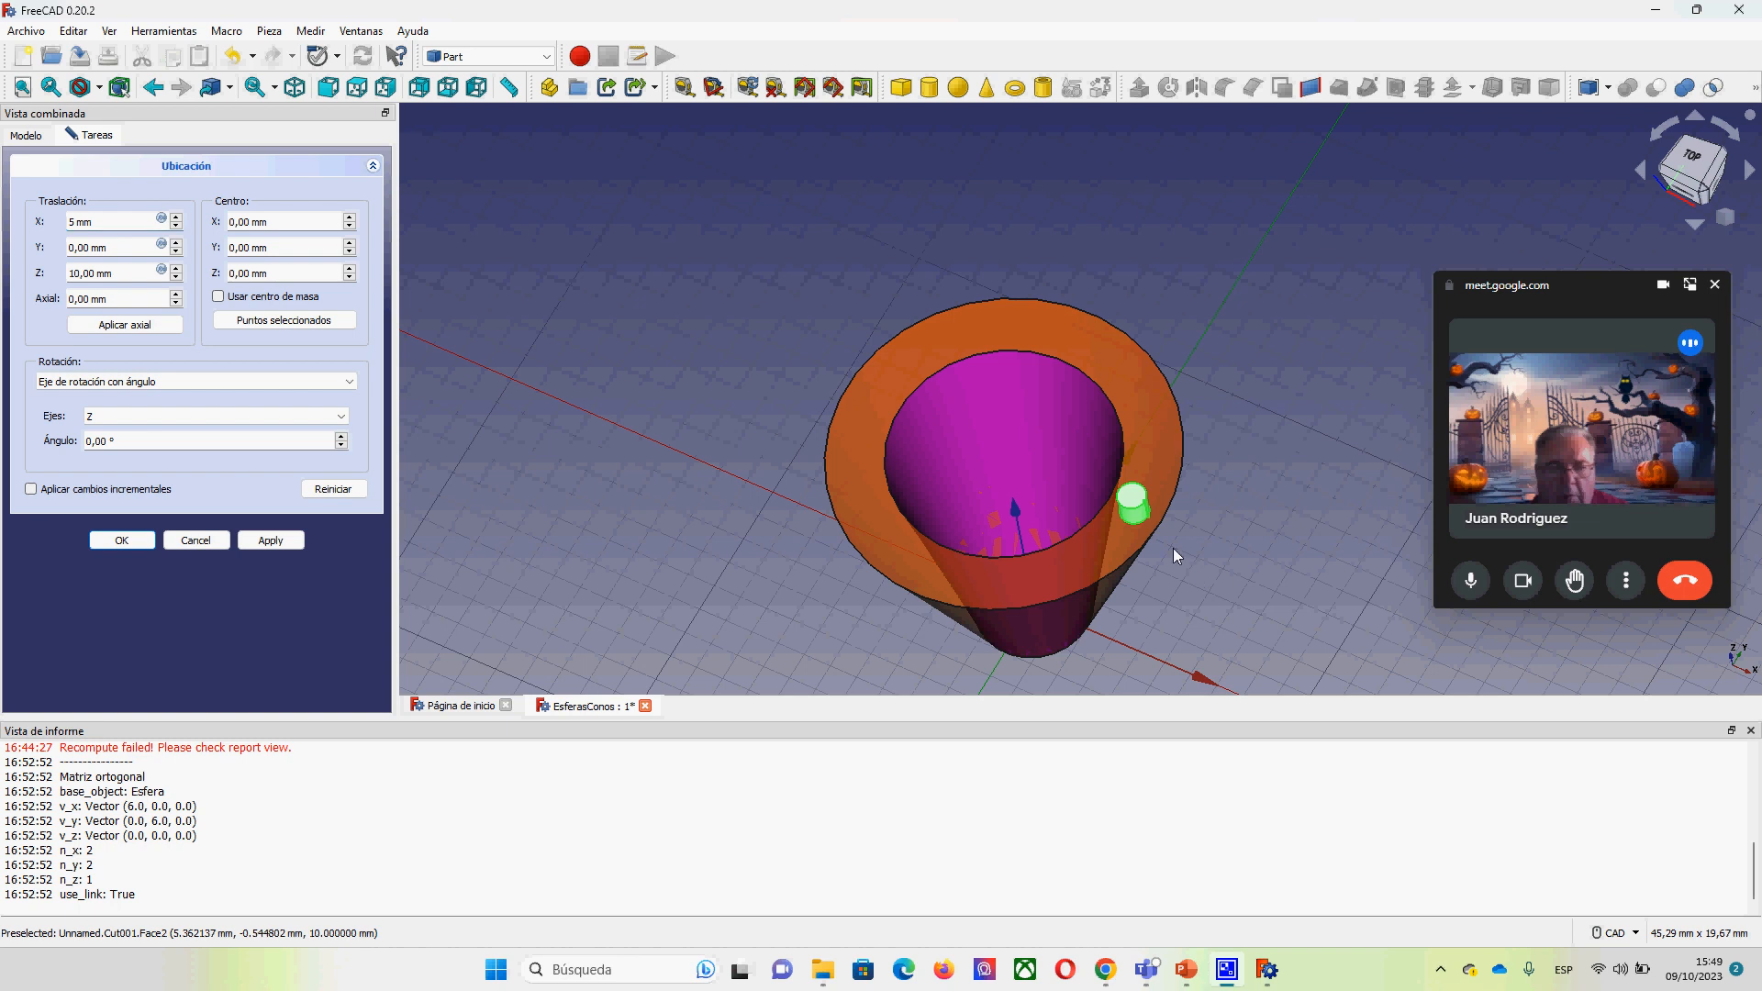
# Step: Lower the cylinder into the cone's wall by setting its Z translation to 9 mm
pyautogui.moveTo(1220, 554); pyautogui.dragTo(1144, 544, button='middle')
pyautogui.click(1145, 544)
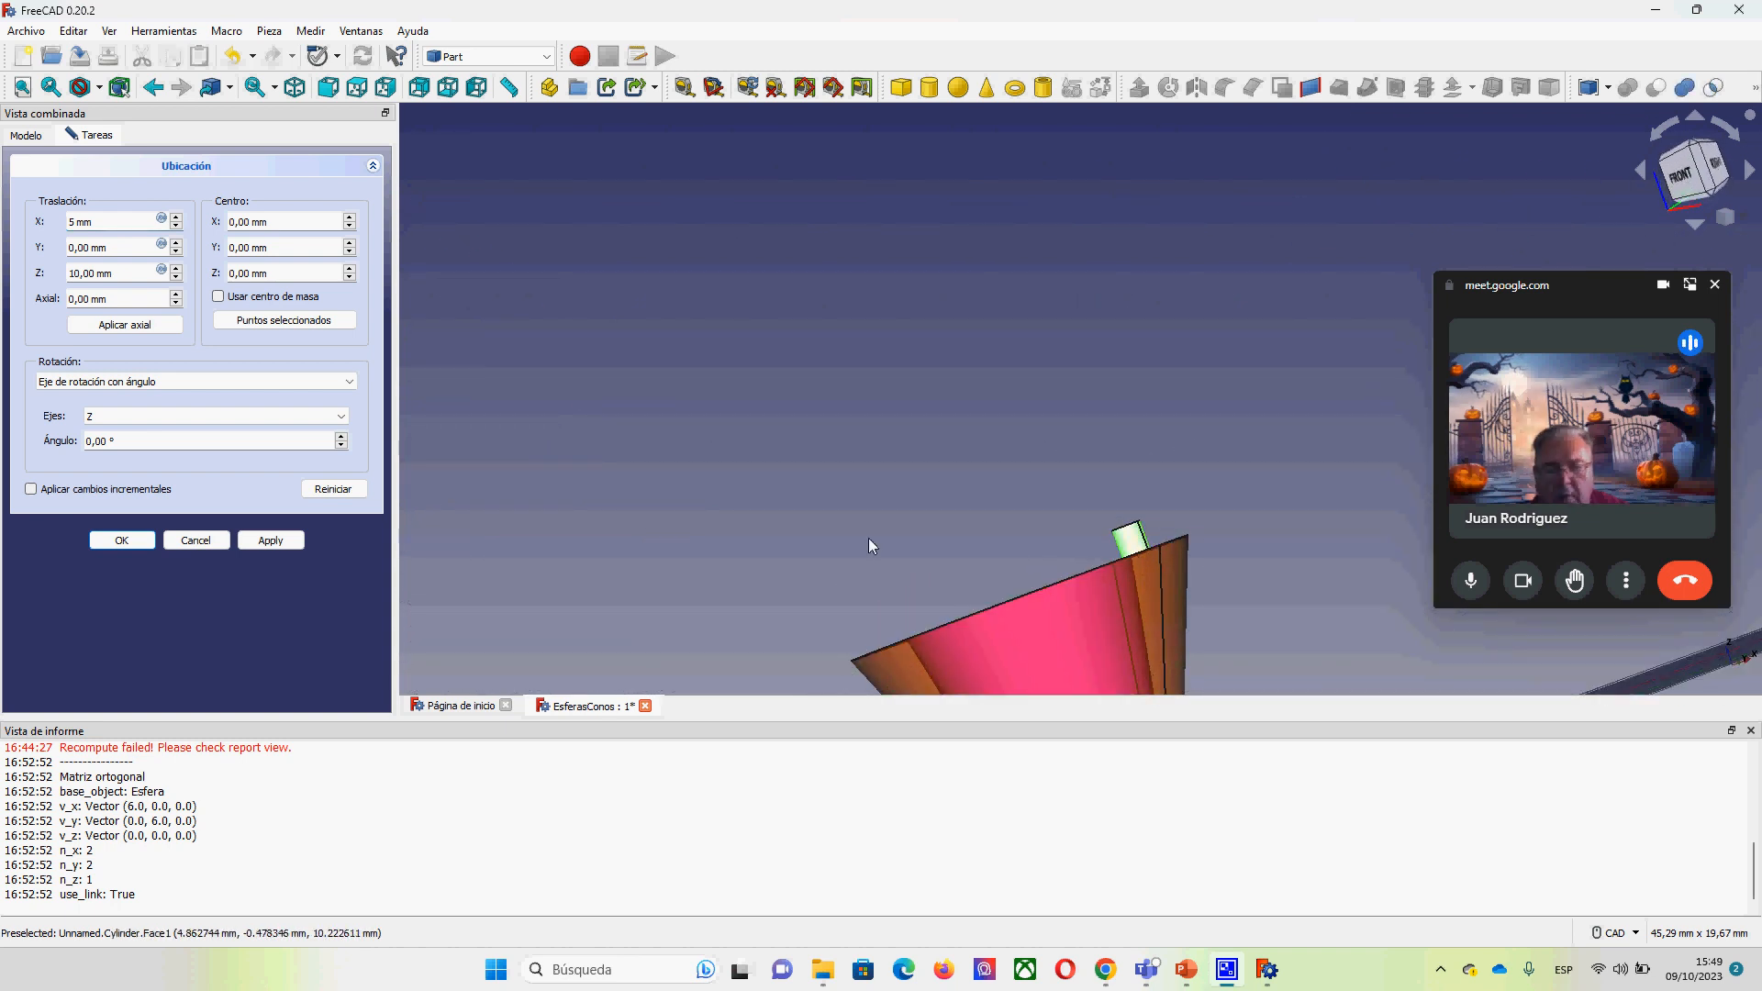
pyautogui.click(177, 277)
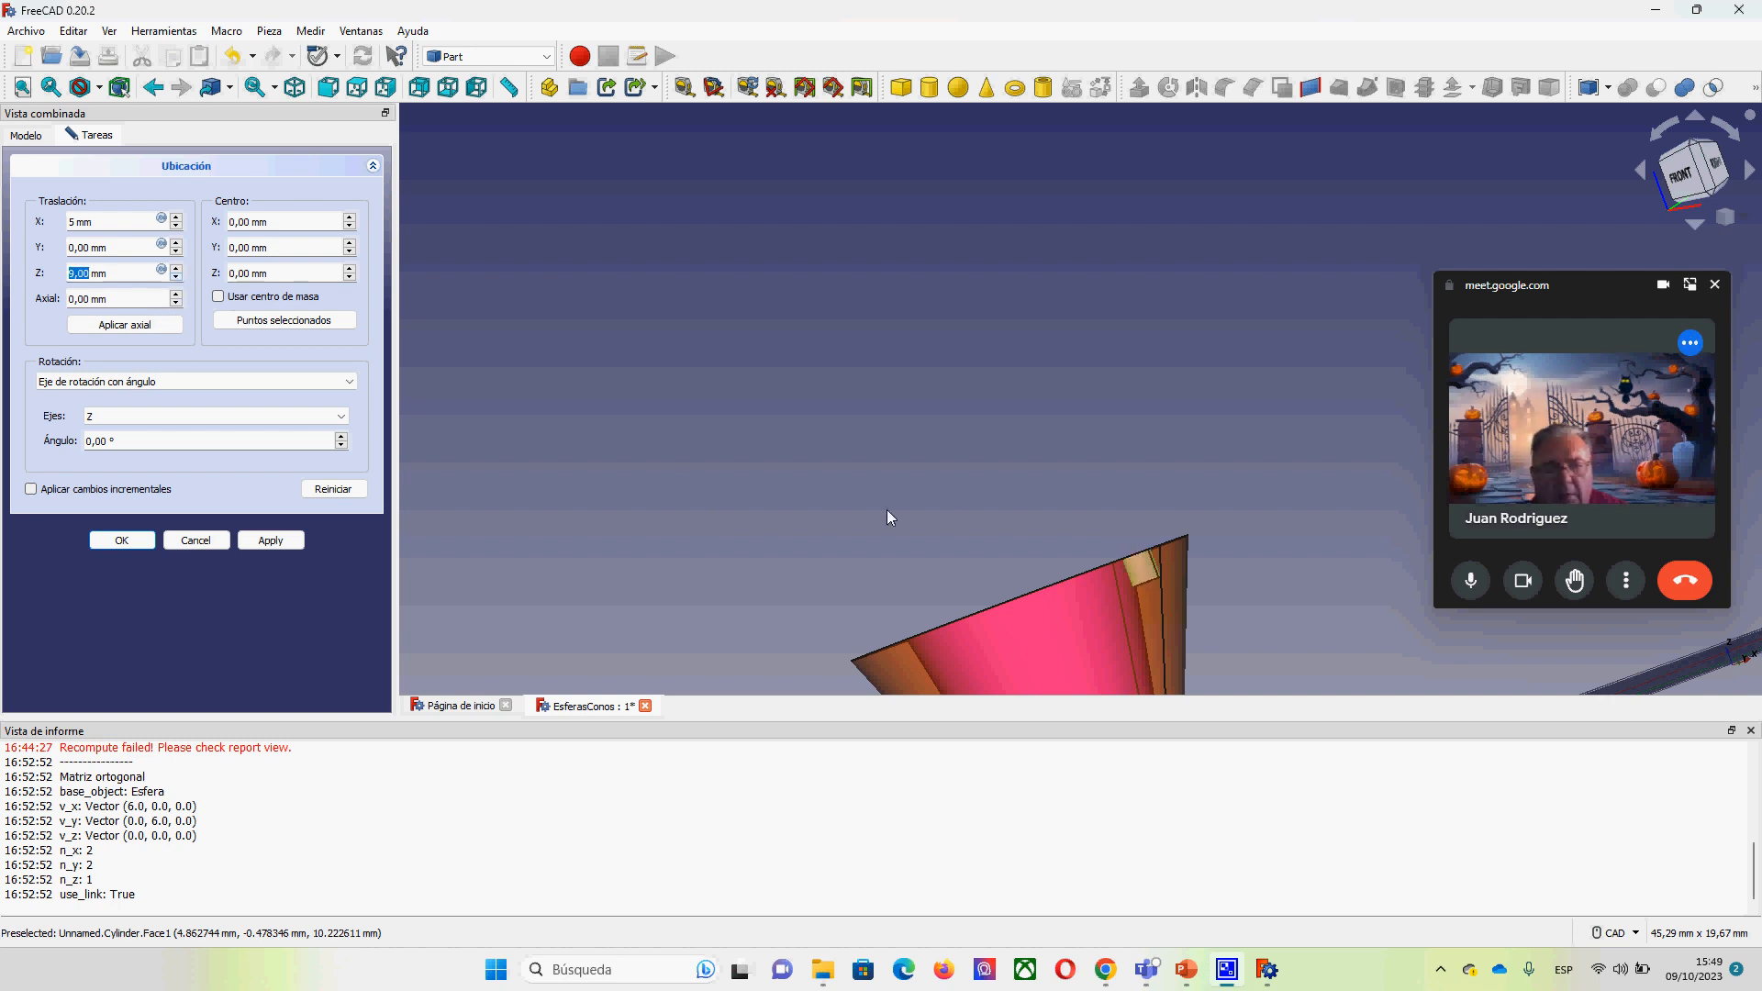
# Step: Examine how the cylinder sits in the hollow cone's wall from several angles and in the front view
pyautogui.moveTo(1105, 633); pyautogui.dragTo(1156, 661, button='middle')
pyautogui.moveTo(1203, 680); pyautogui.dragTo(855, 711, button='middle')
pyautogui.rightClick(855, 711)
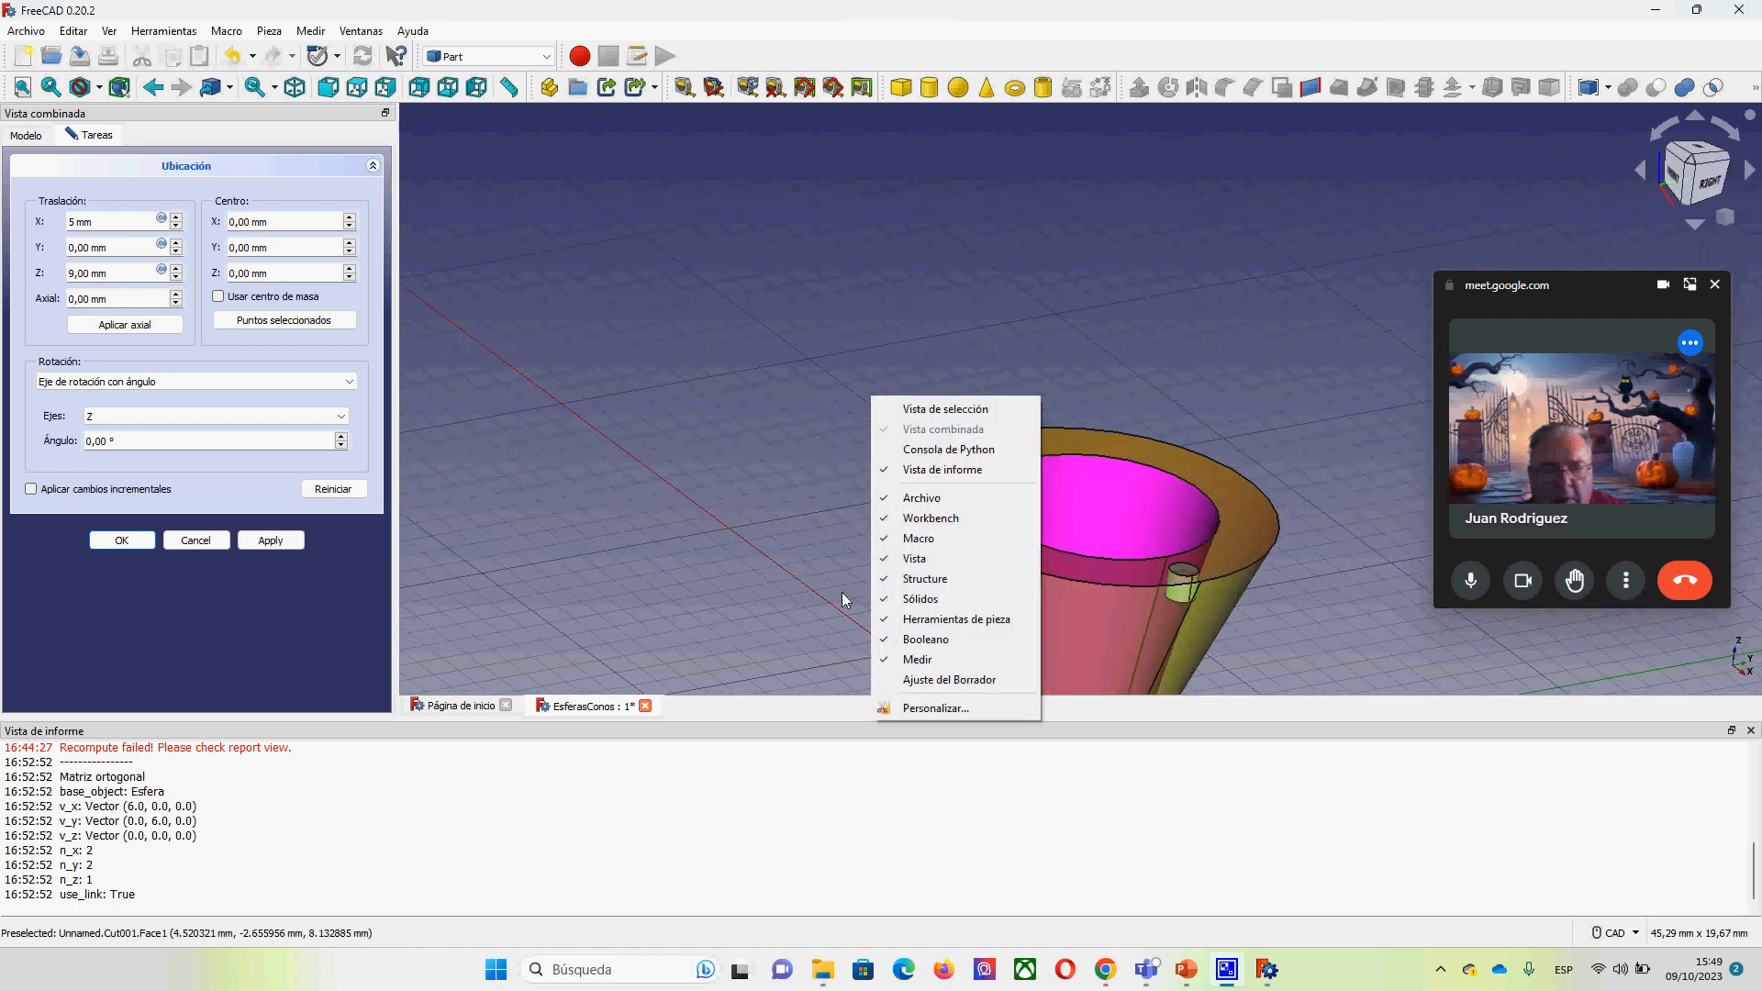
pyautogui.moveTo(1185, 560); pyautogui.dragTo(1297, 577, button='middle')
pyautogui.scroll(-5, 1000, 468)
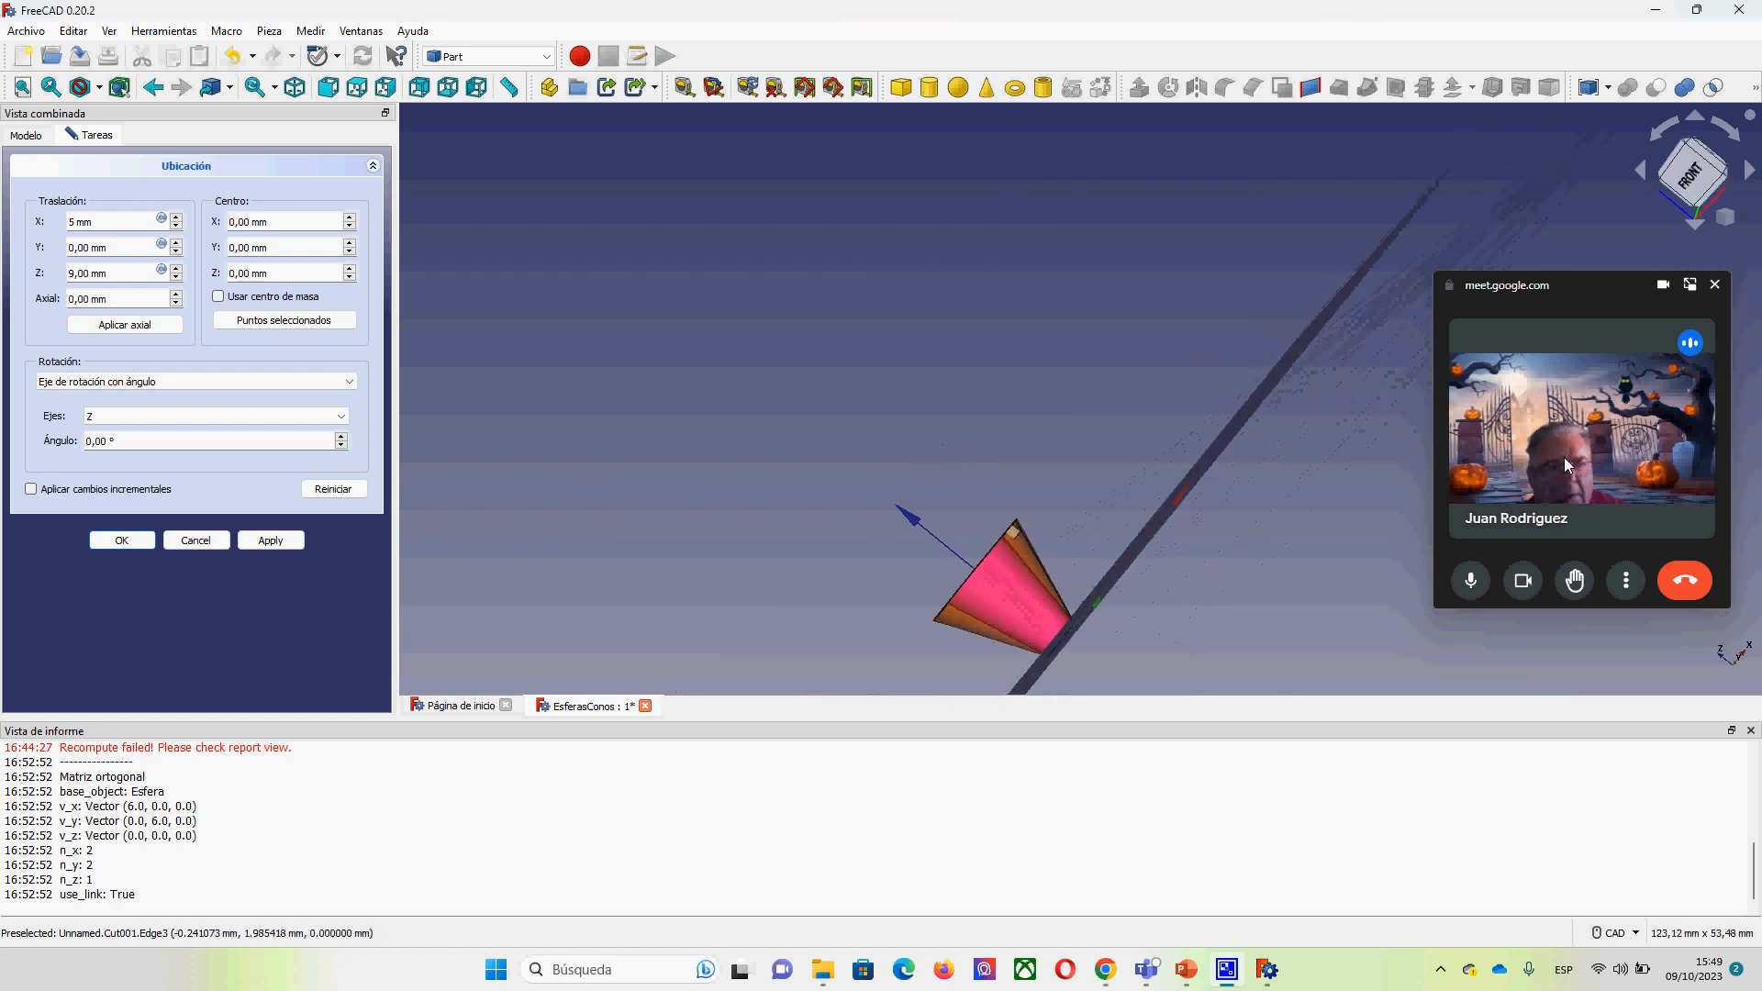
pyautogui.click(1697, 165)
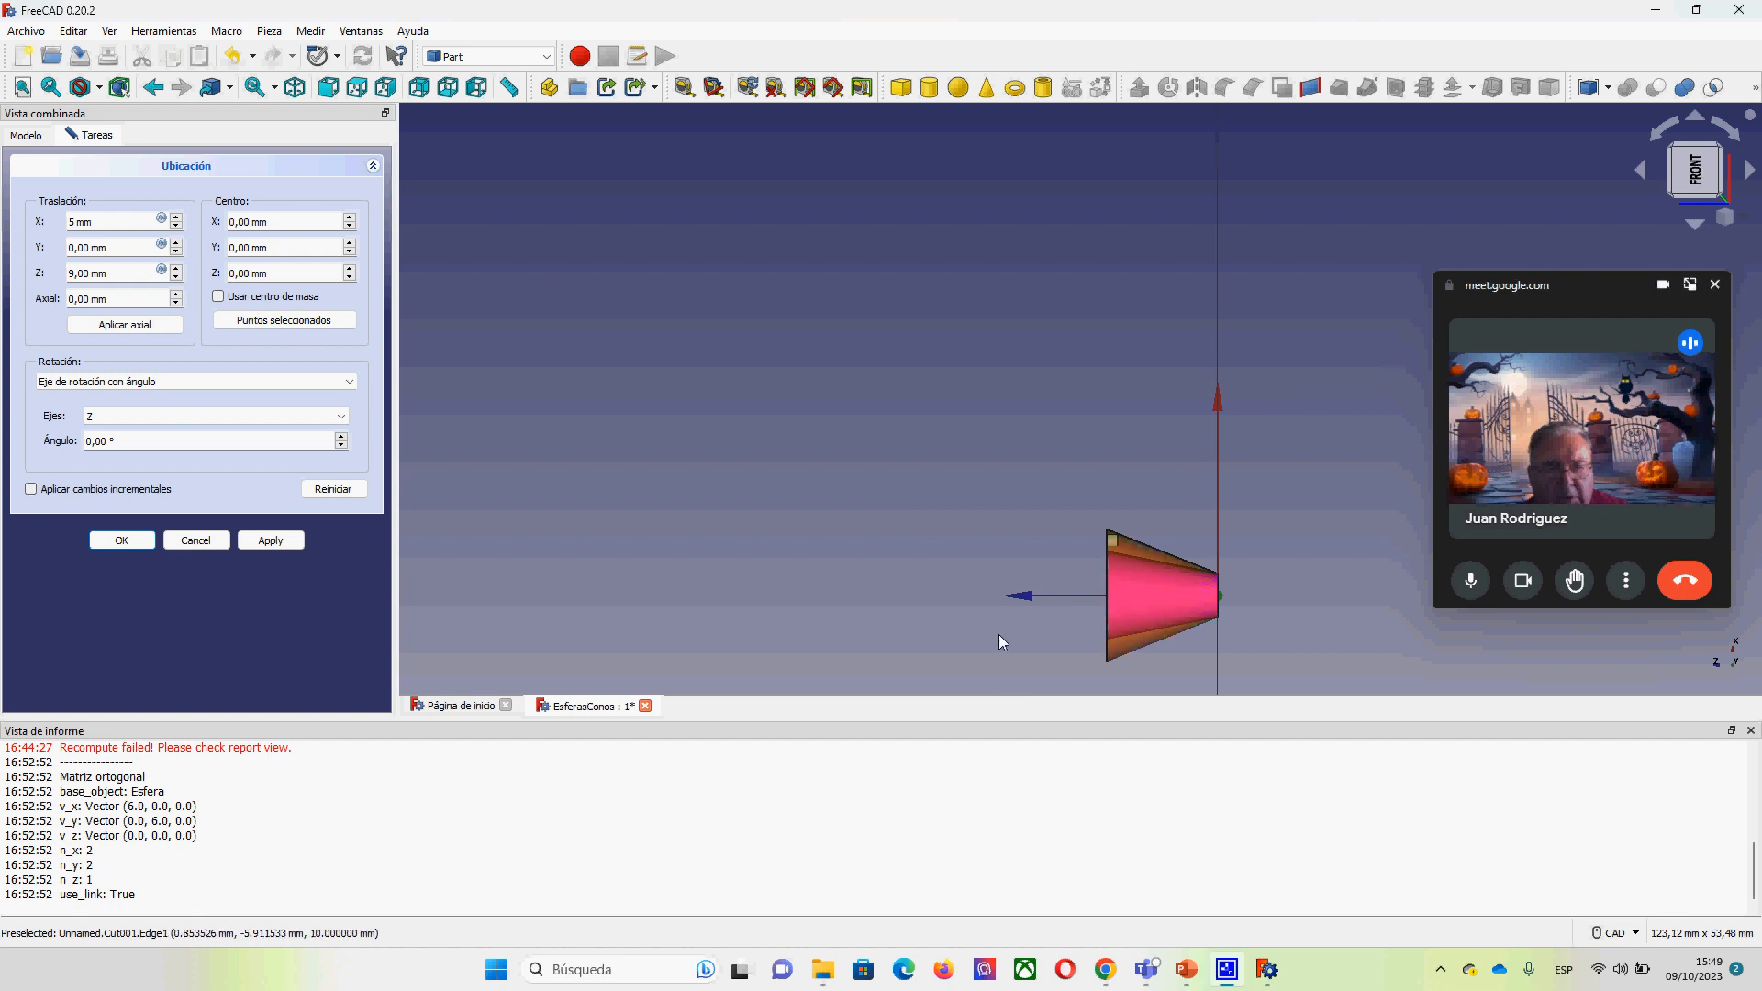
# Step: Check the cylinder's position in the cone's rim from above and accept its placement
pyautogui.moveTo(1032, 591); pyautogui.dragTo(1445, 425, button='middle')
pyautogui.scroll(5, 1044, 660)
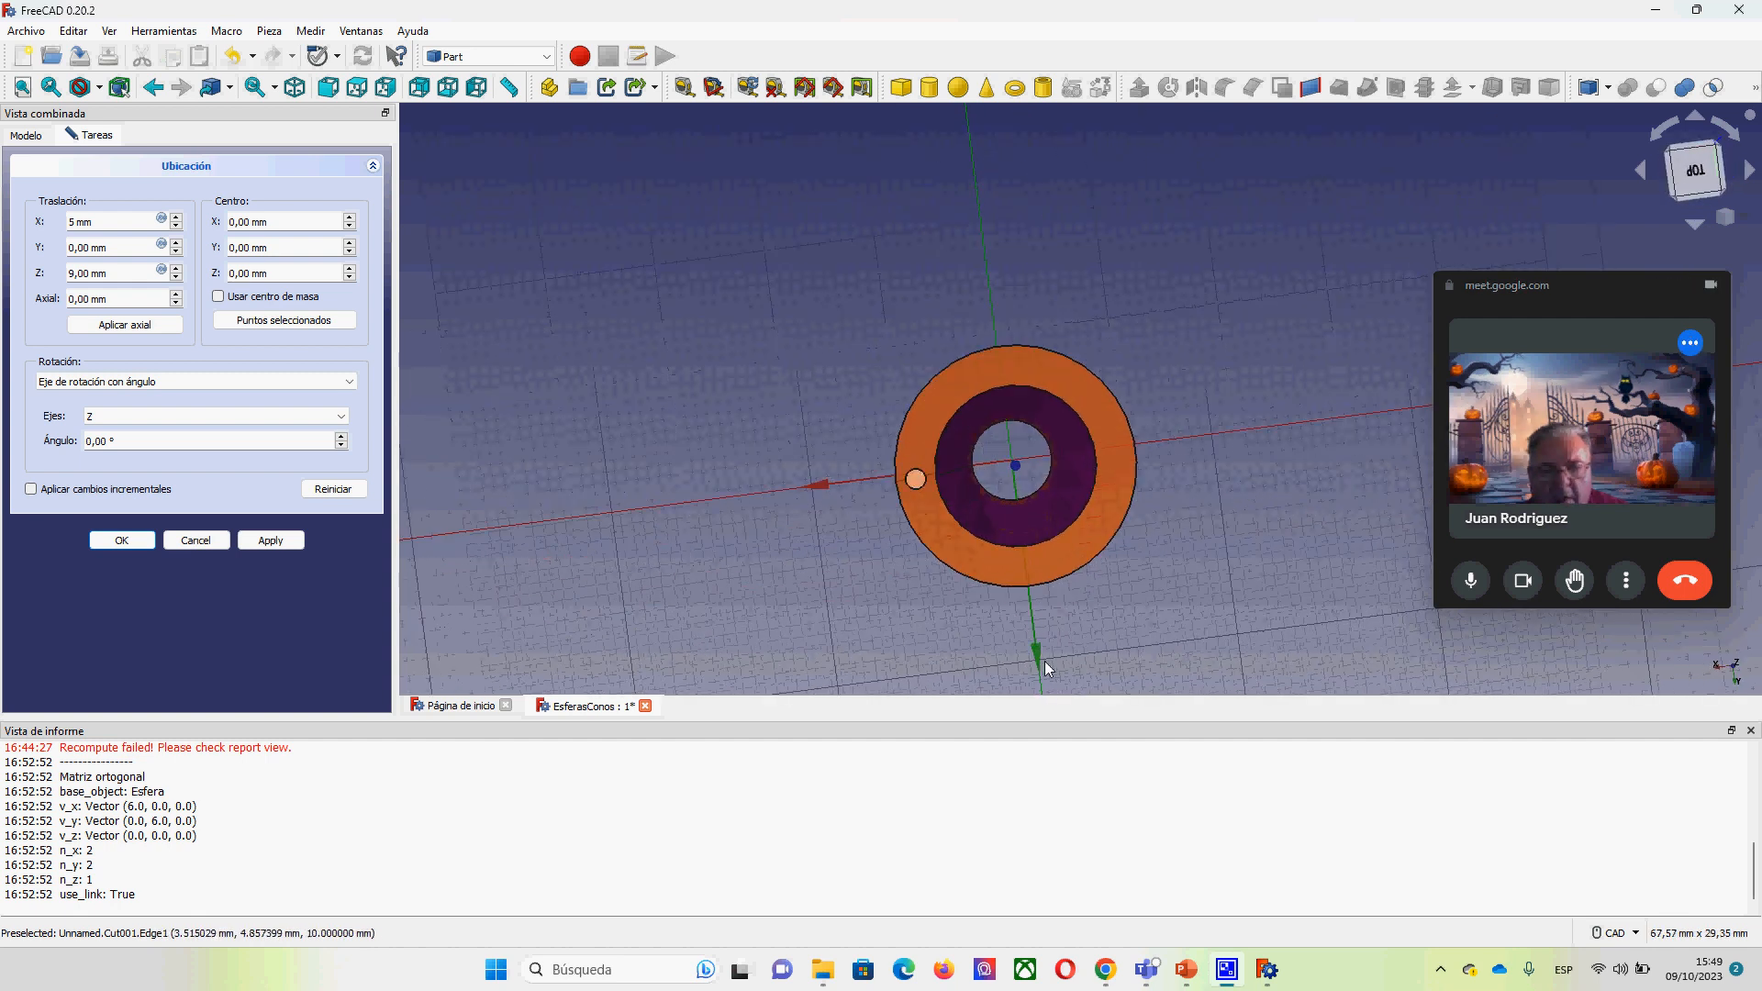
pyautogui.click(122, 540)
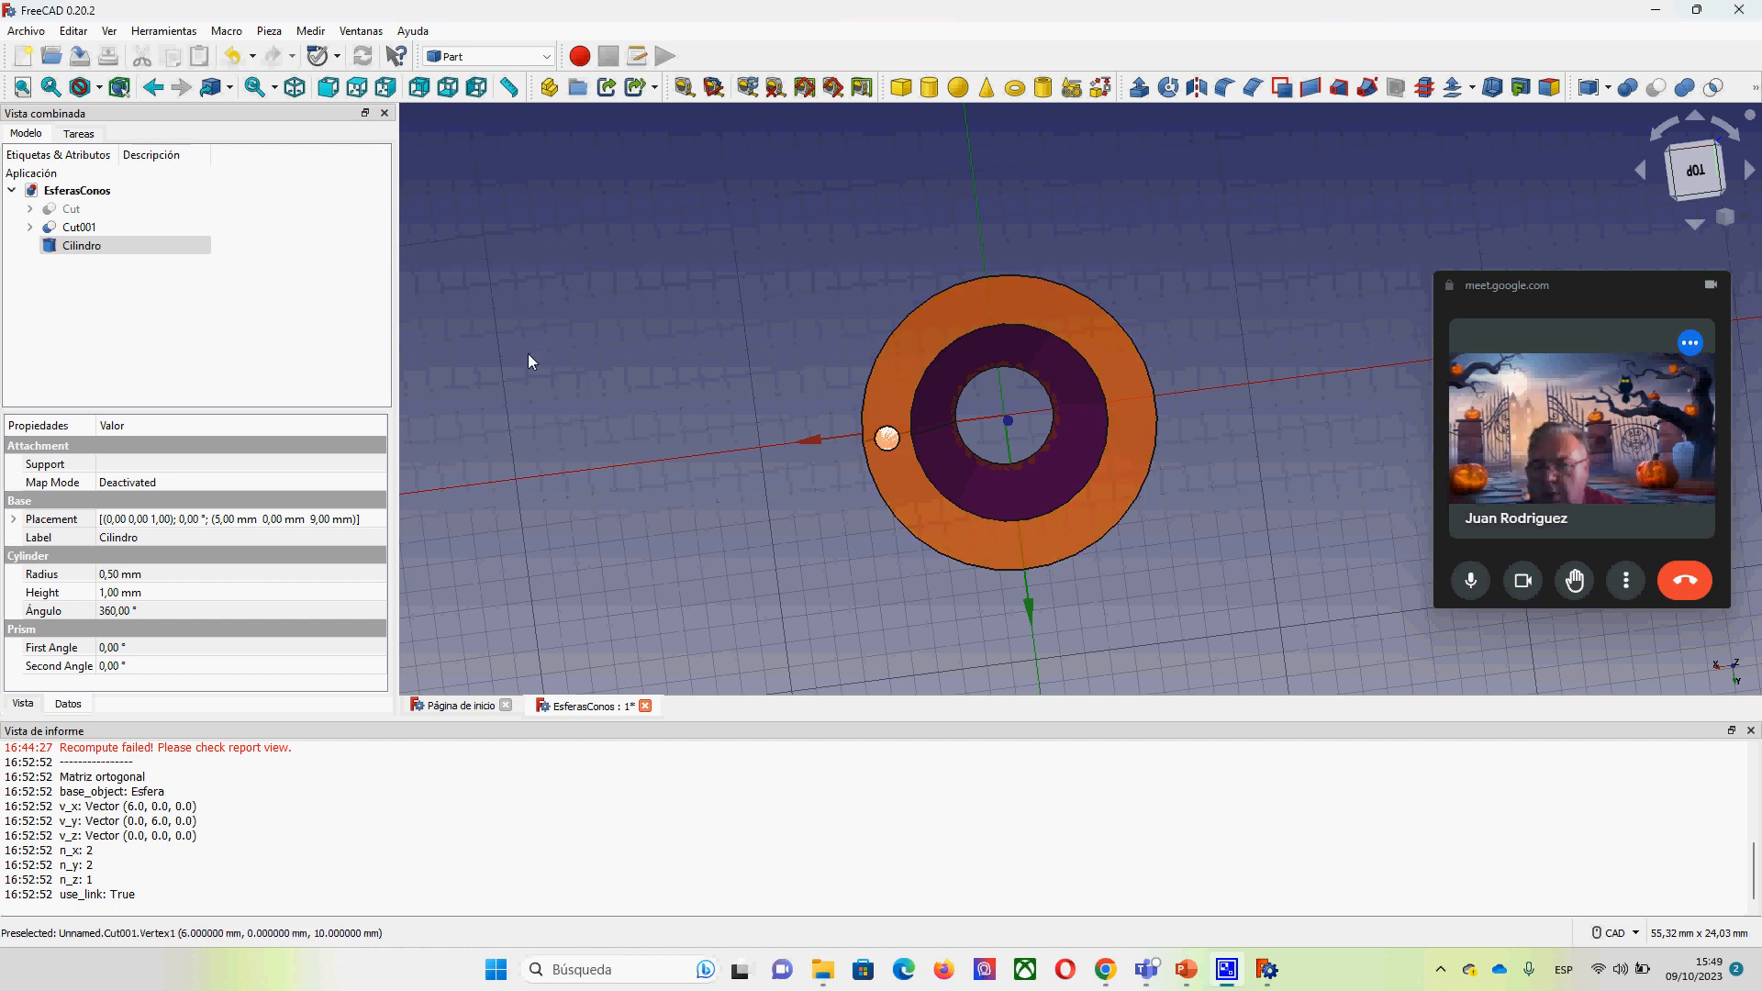
# Step: Switch to the Draft workbench and start a polar array of the cylinder with 8 elements over 360°
pyautogui.click(486, 57)
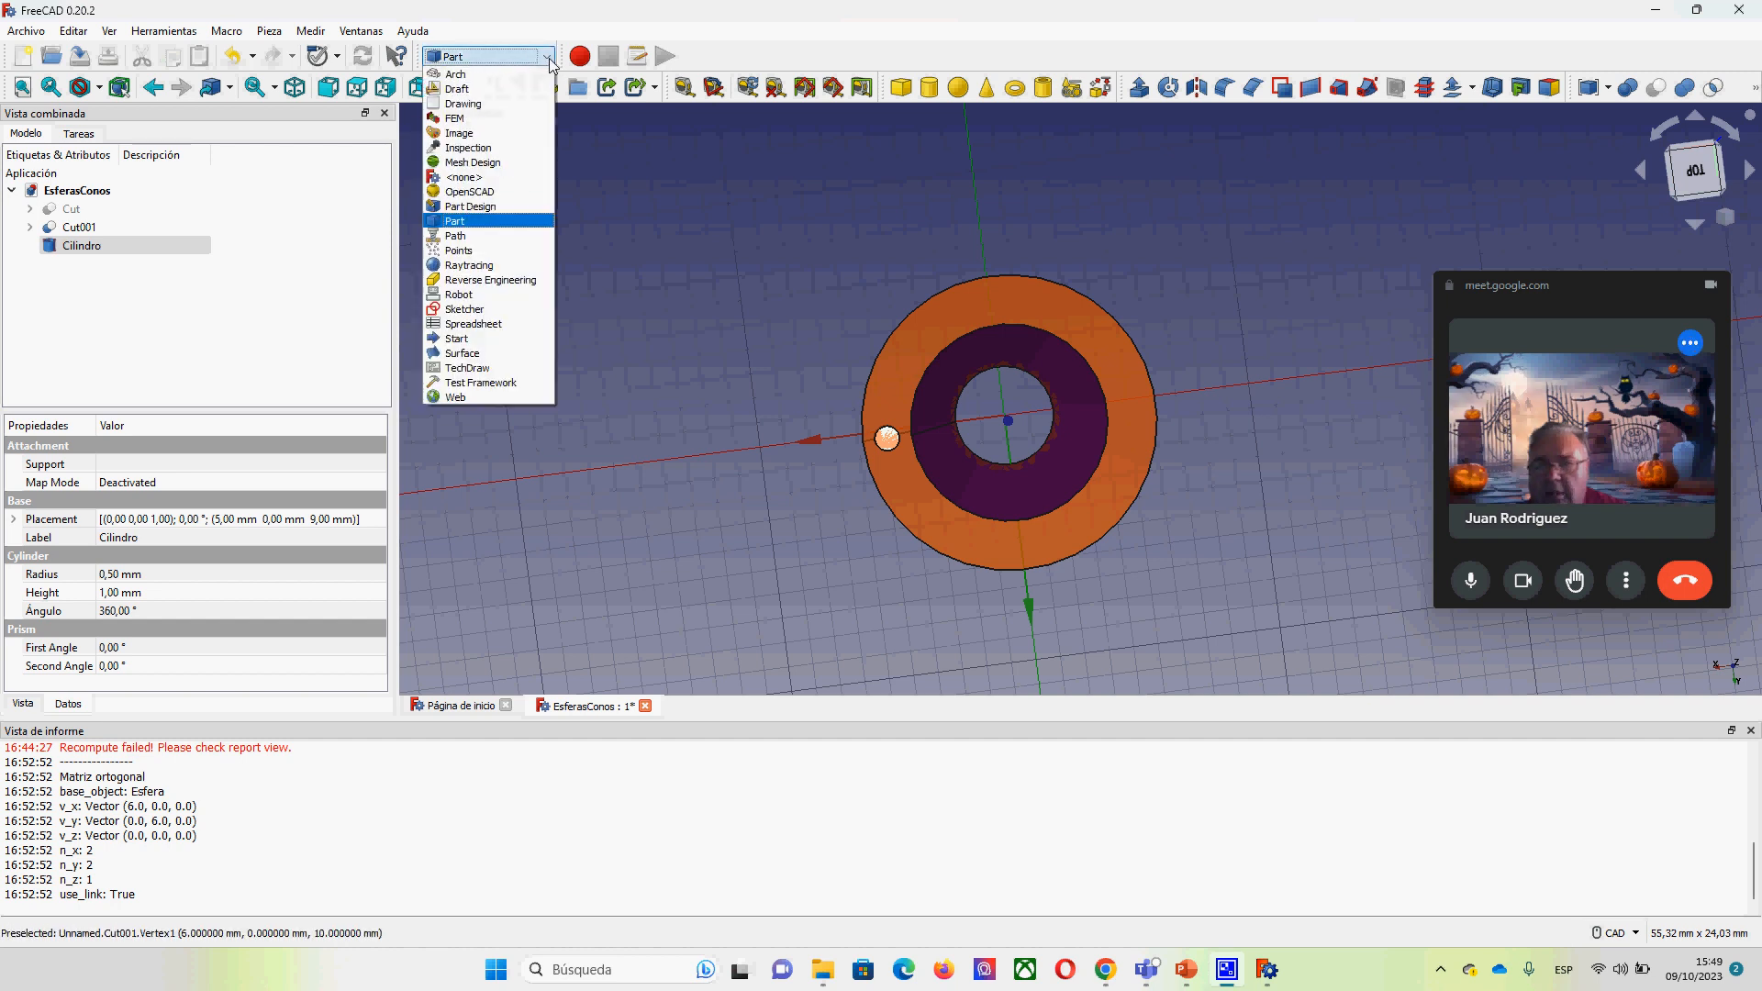
pyautogui.click(484, 88)
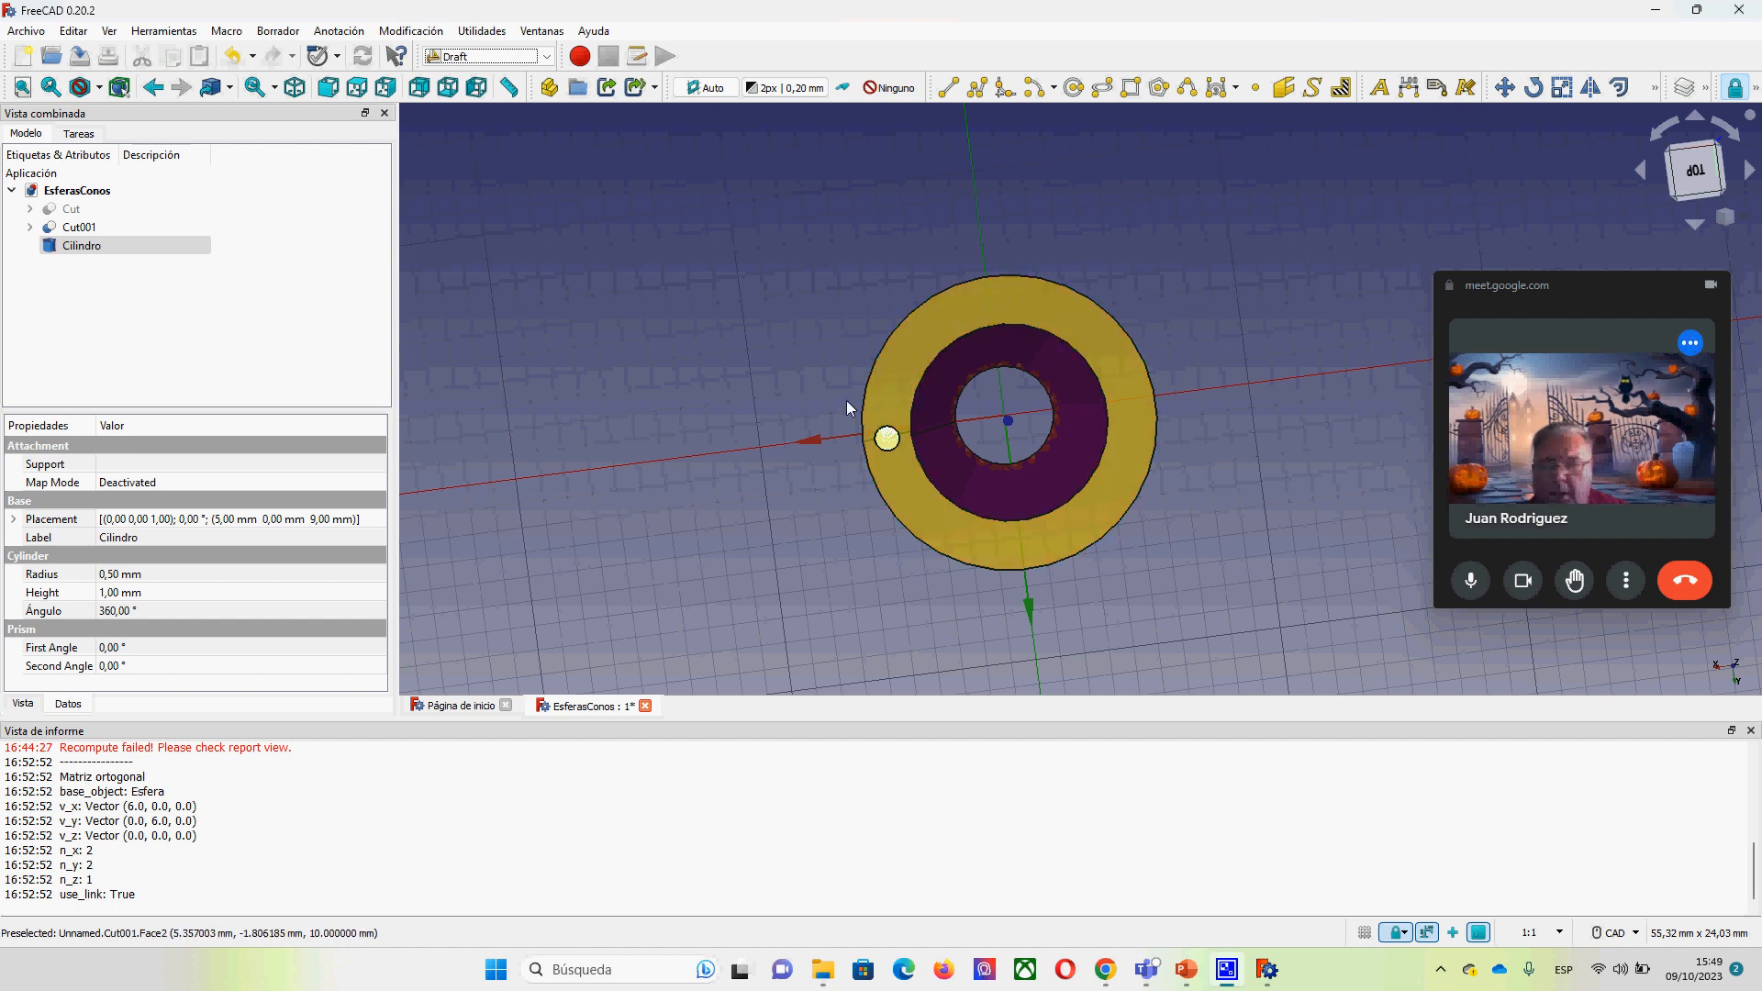
pyautogui.click(1656, 88)
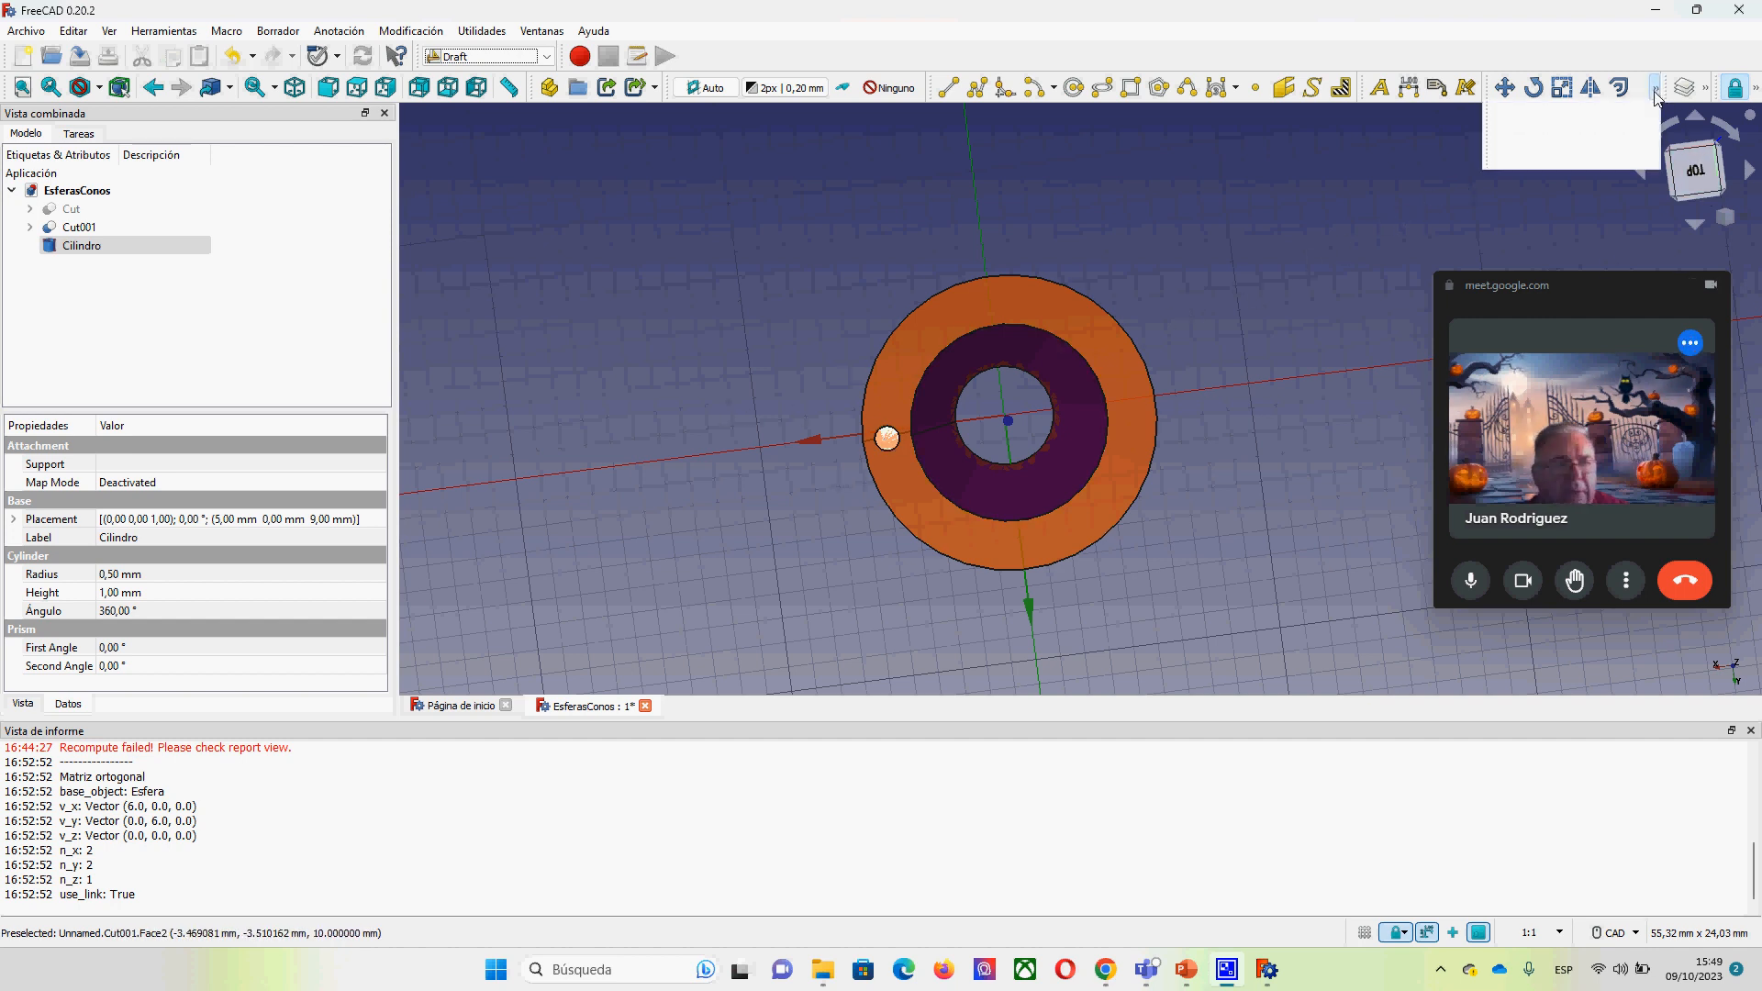
pyautogui.click(1617, 116)
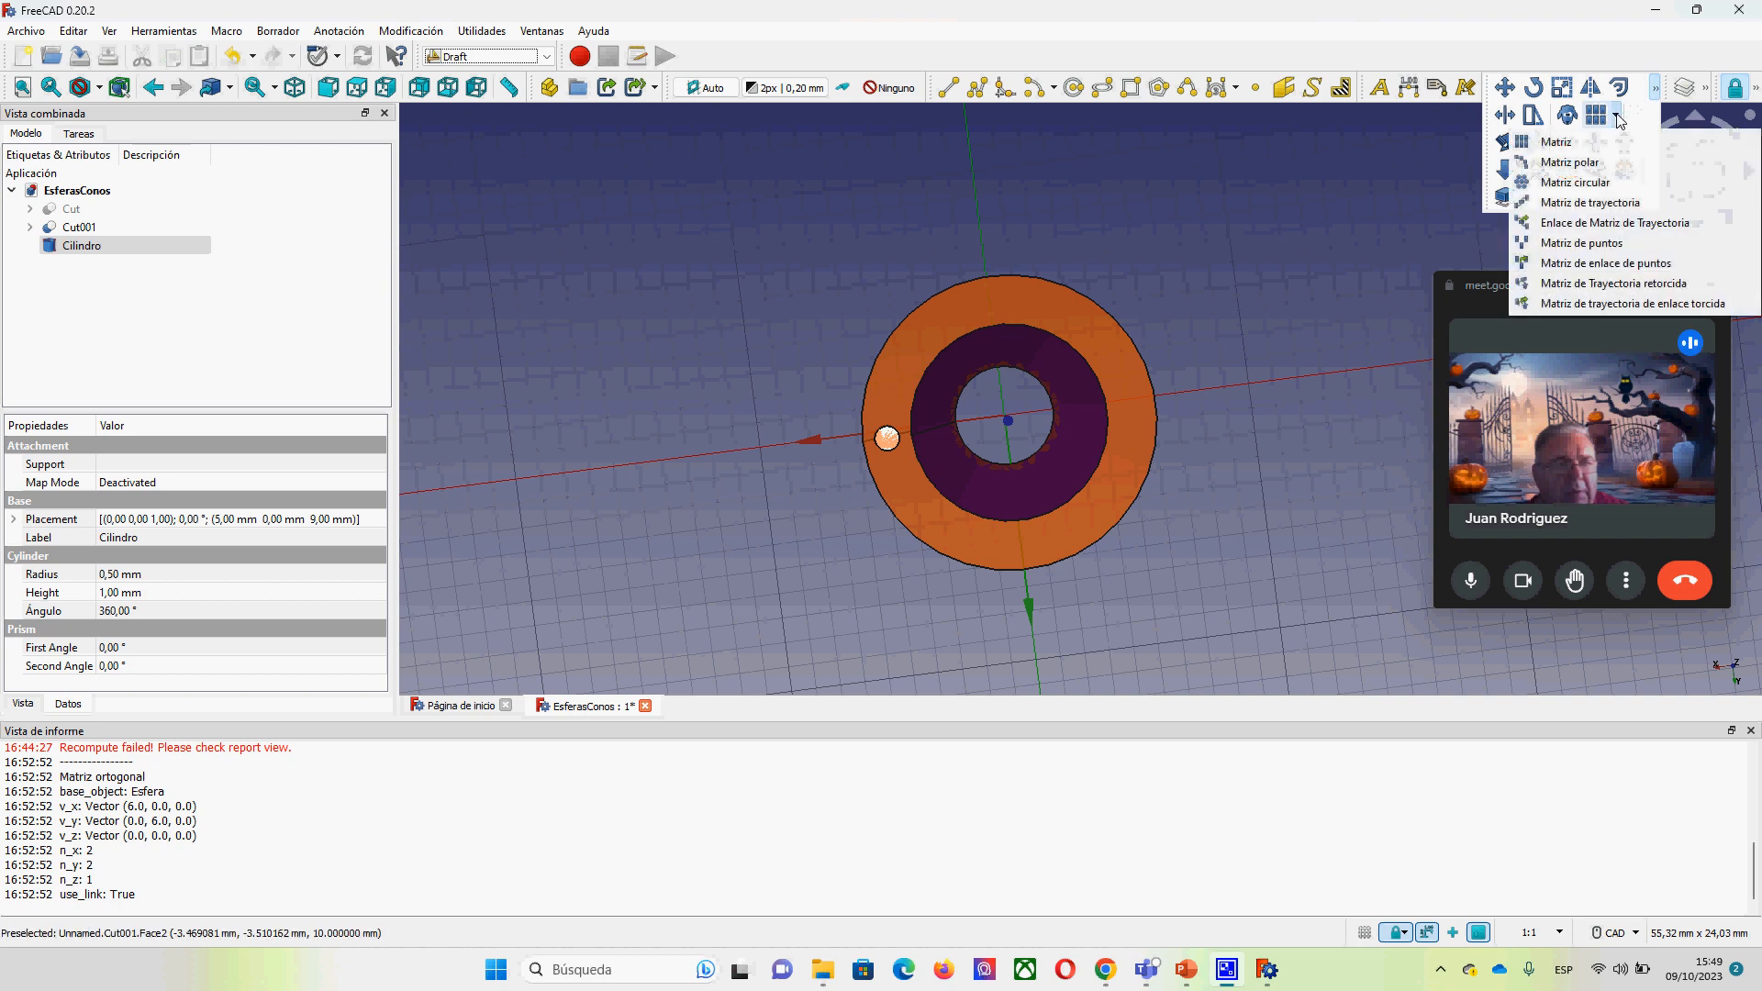
pyautogui.click(1592, 166)
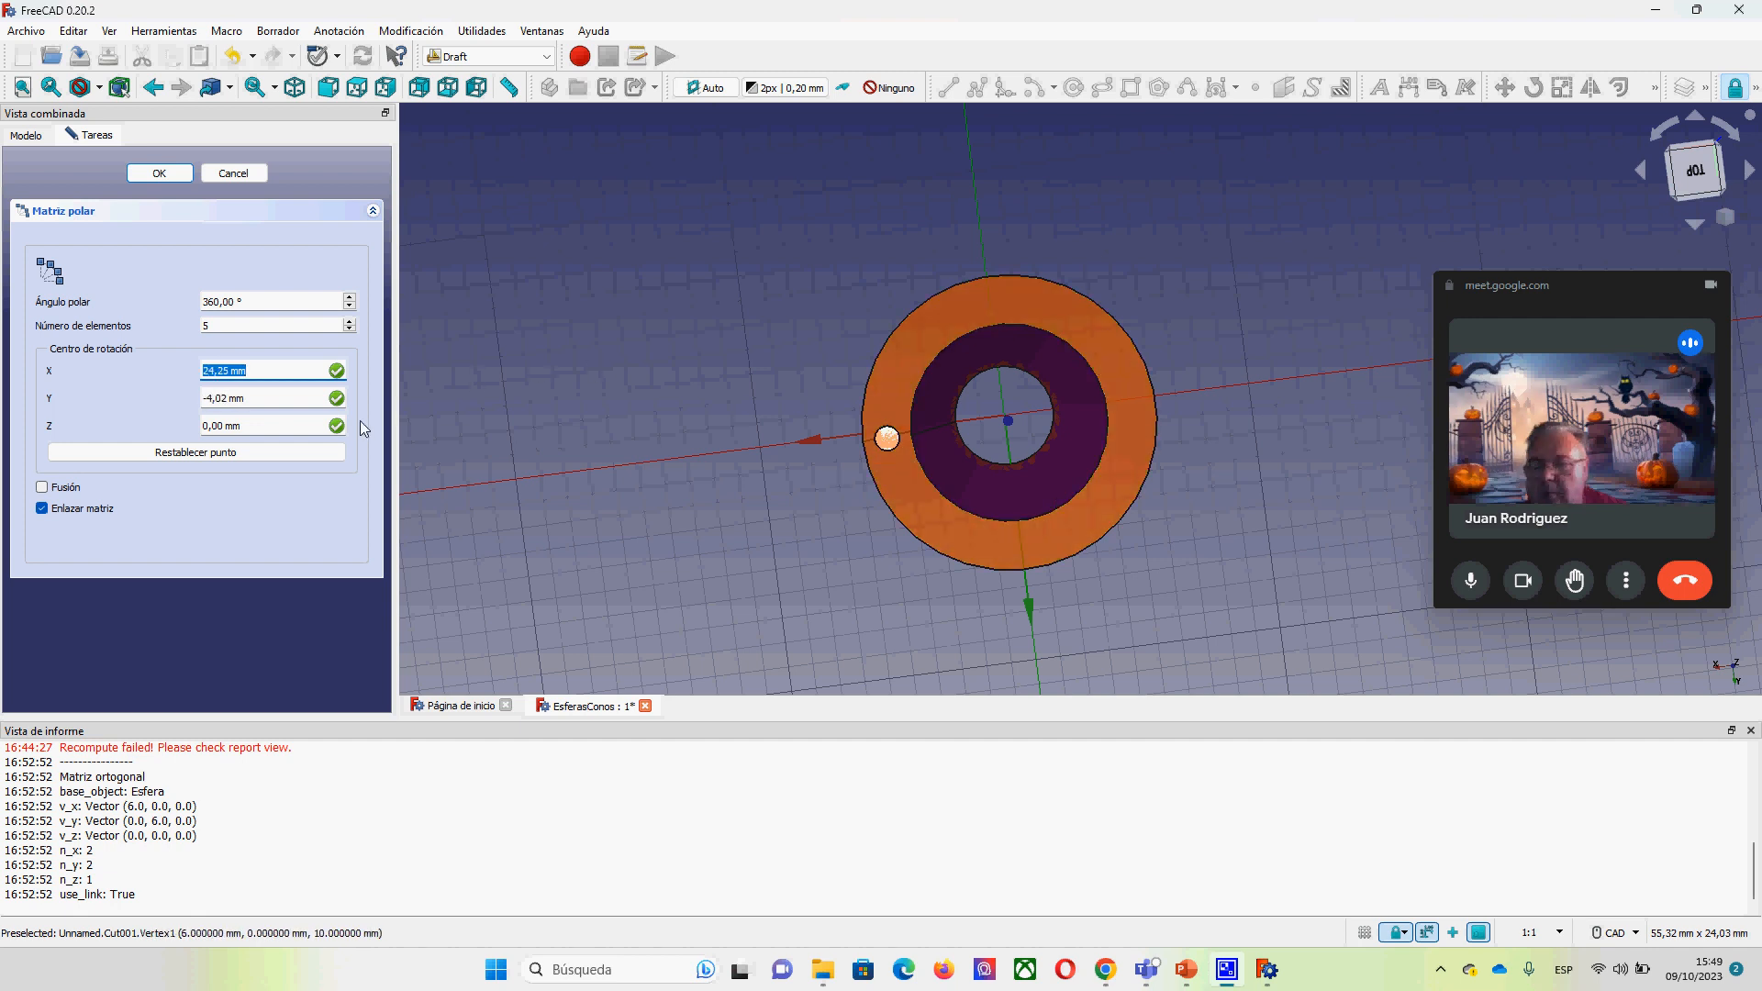
pyautogui.click(228, 327)
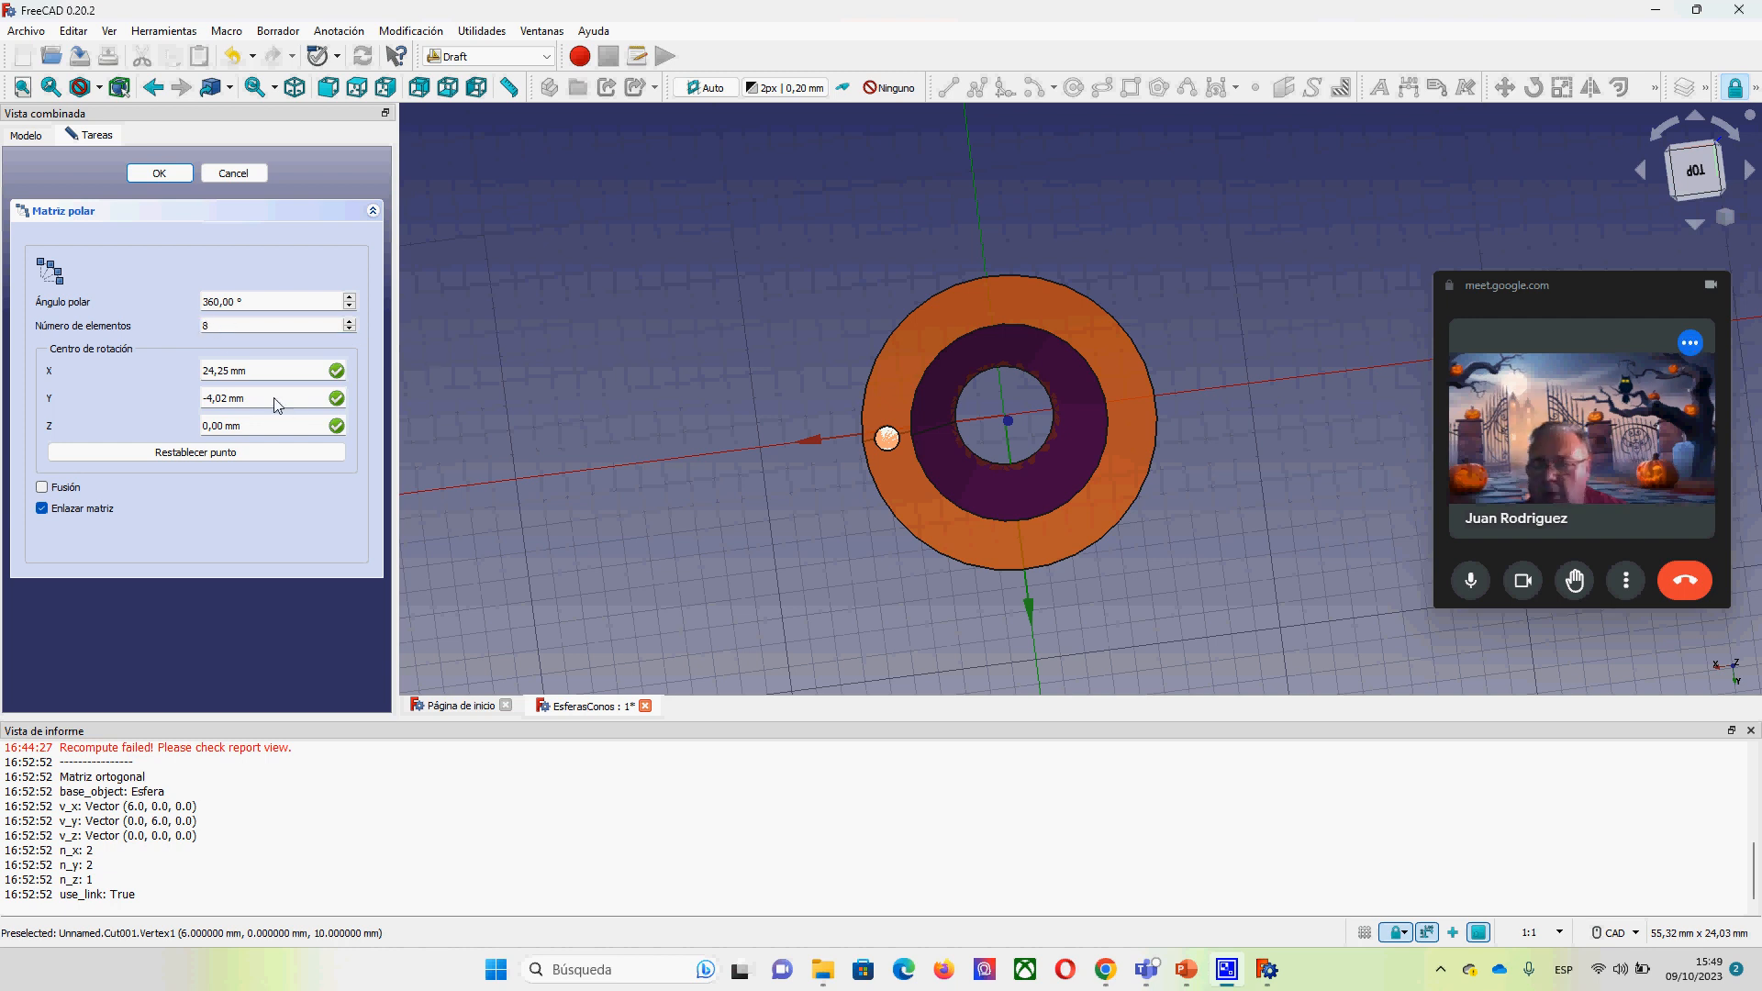
# Step: Try to set the polar array's centre of rotation to X 0 and Y 0
pyautogui.moveTo(259, 373); pyautogui.dragTo(213, 373)
pyautogui.write('0')
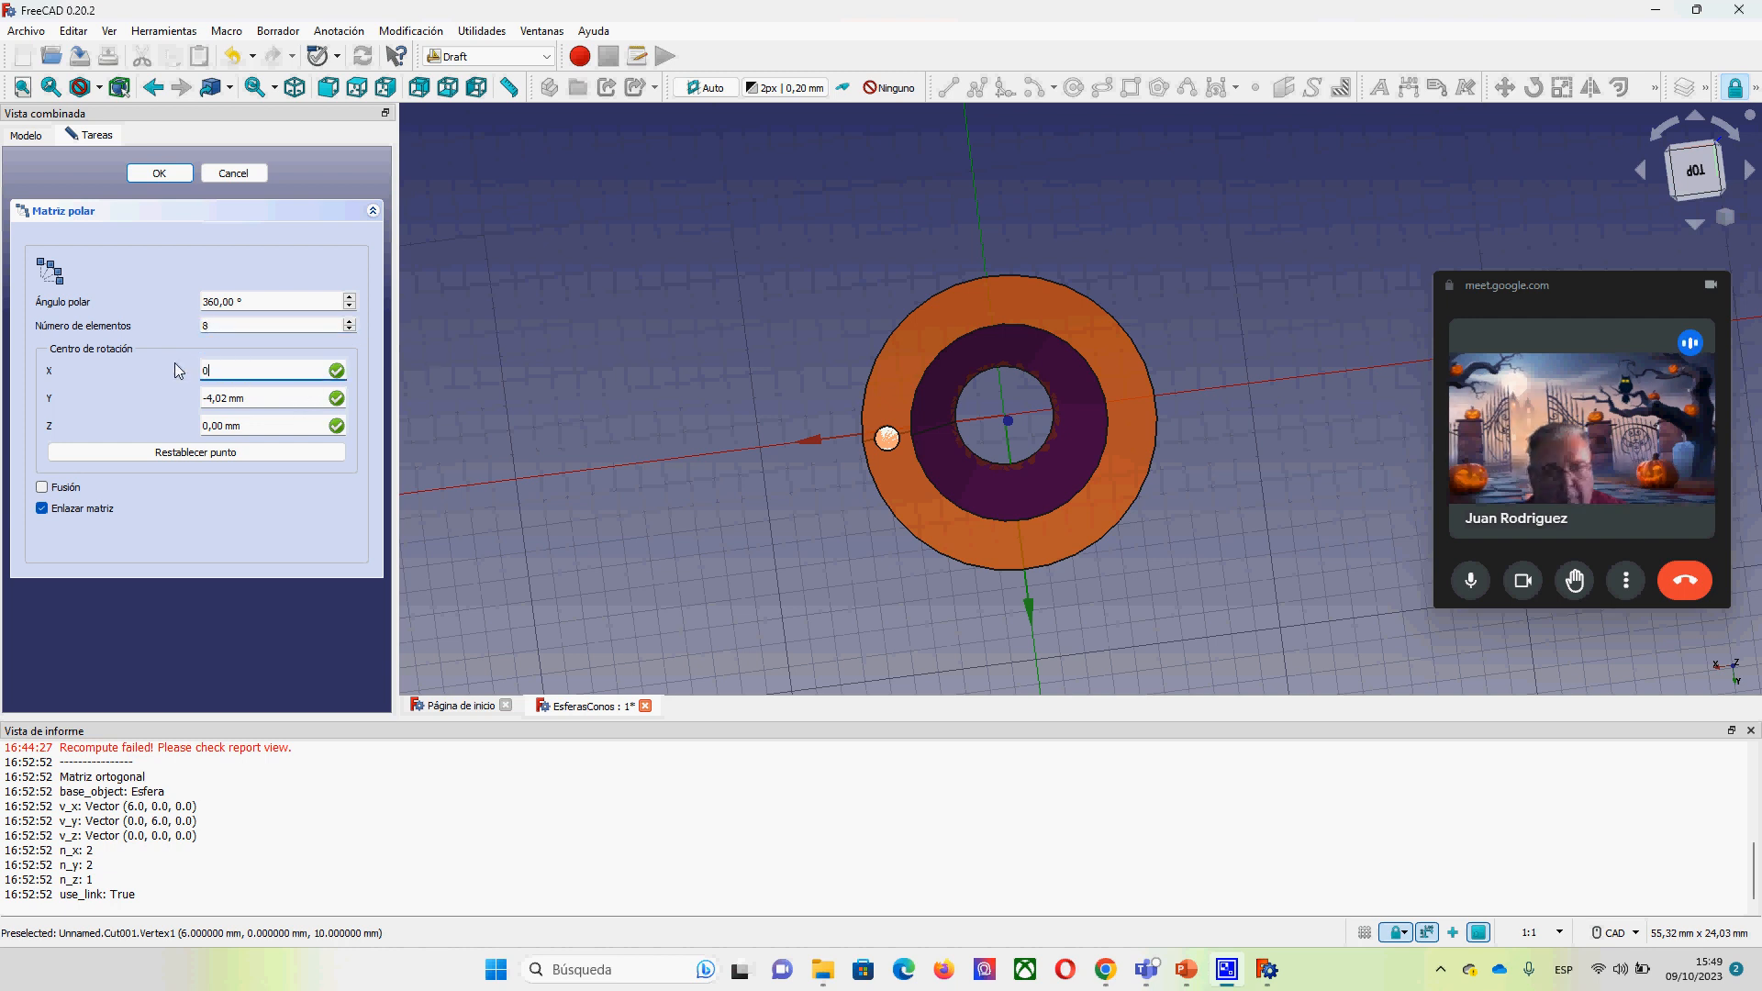
pyautogui.click(272, 407)
pyautogui.moveTo(271, 407); pyautogui.dragTo(173, 410)
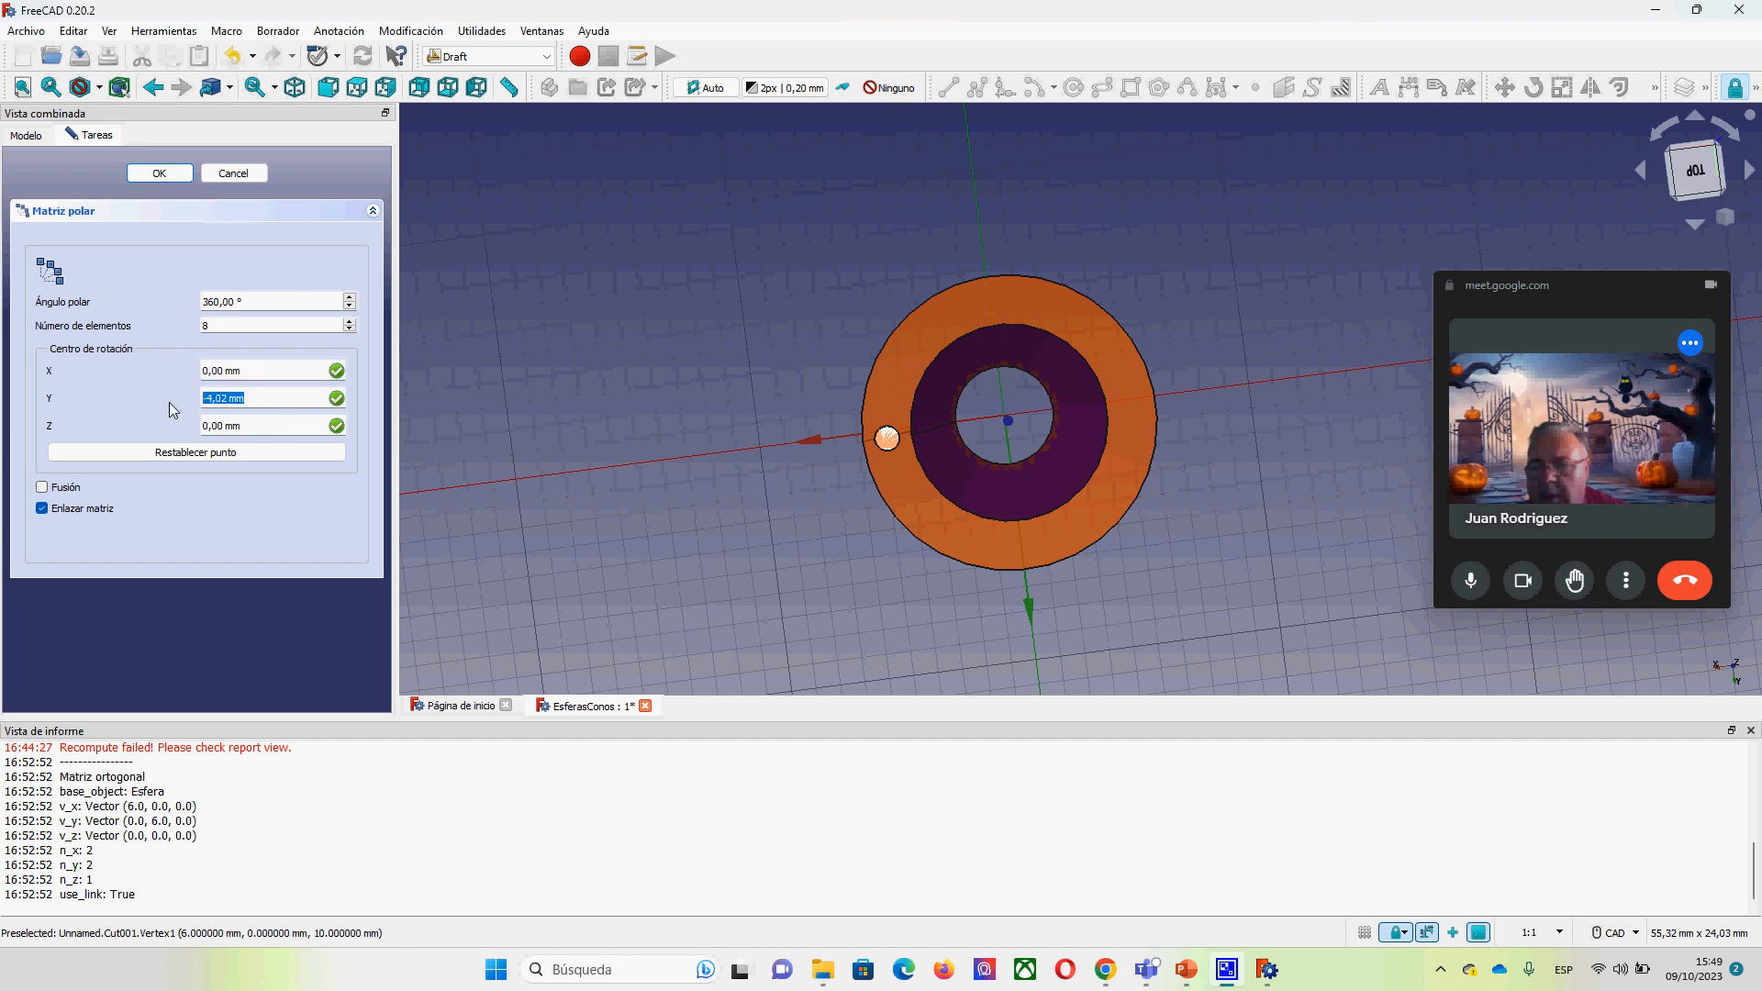
pyautogui.write('0')
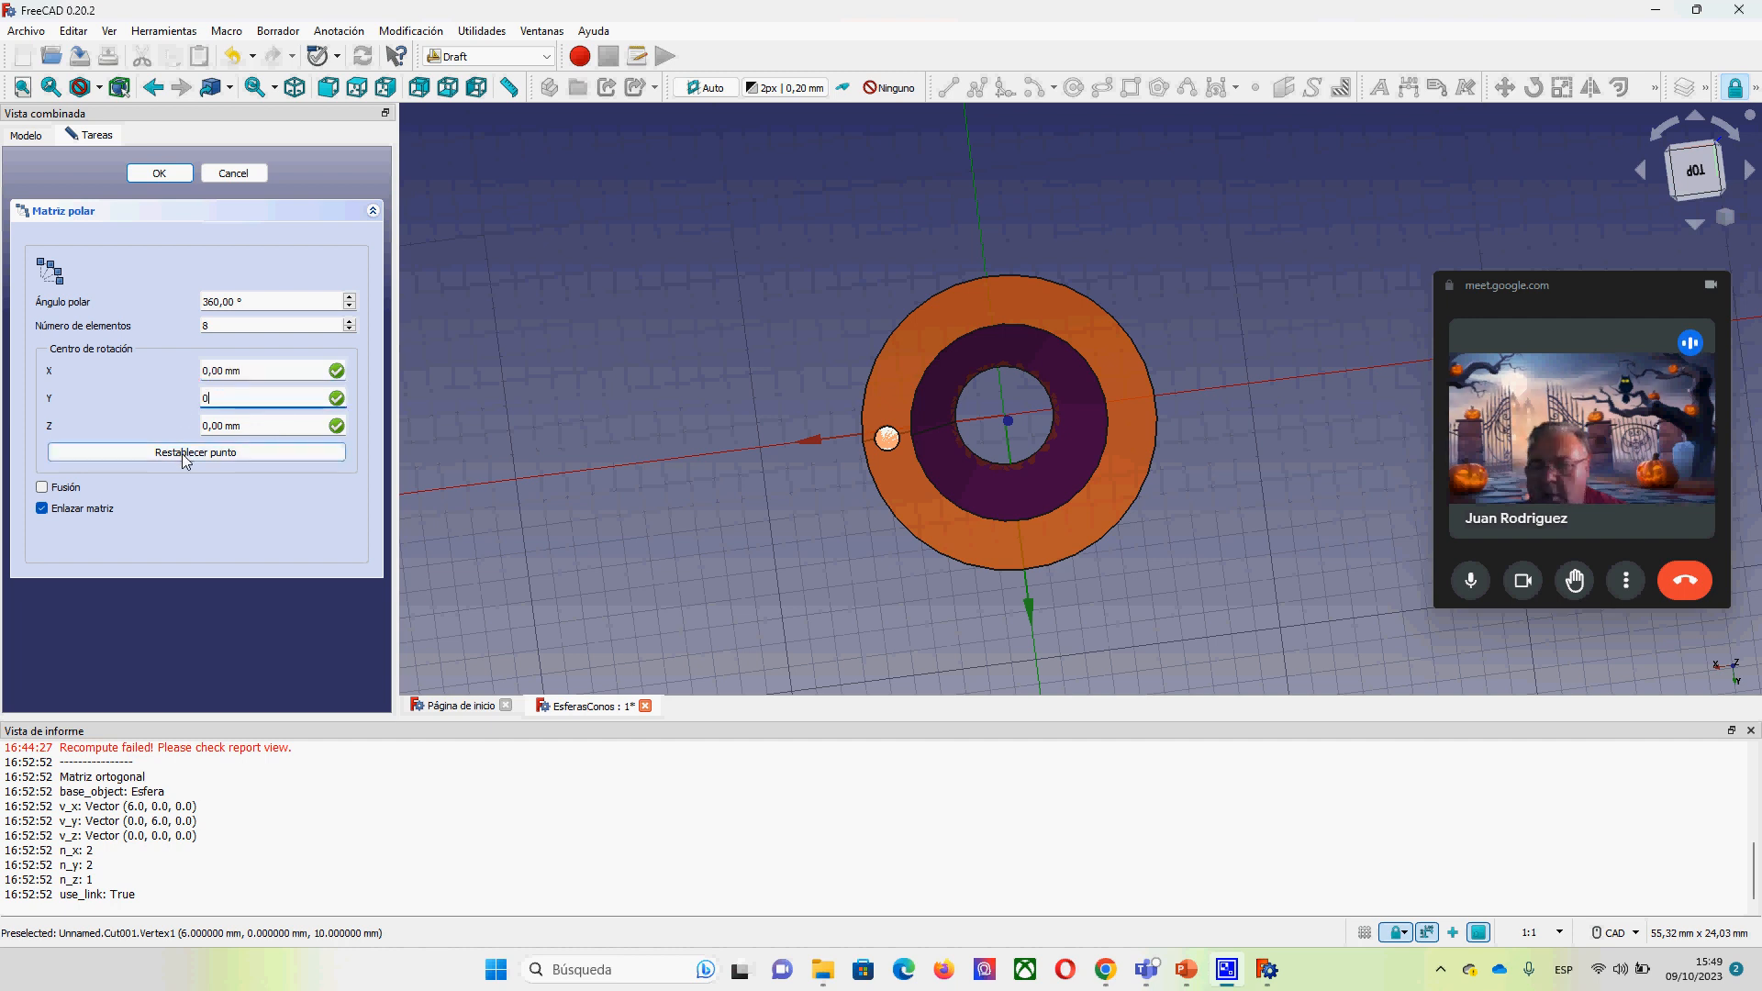
pyautogui.click(206, 499)
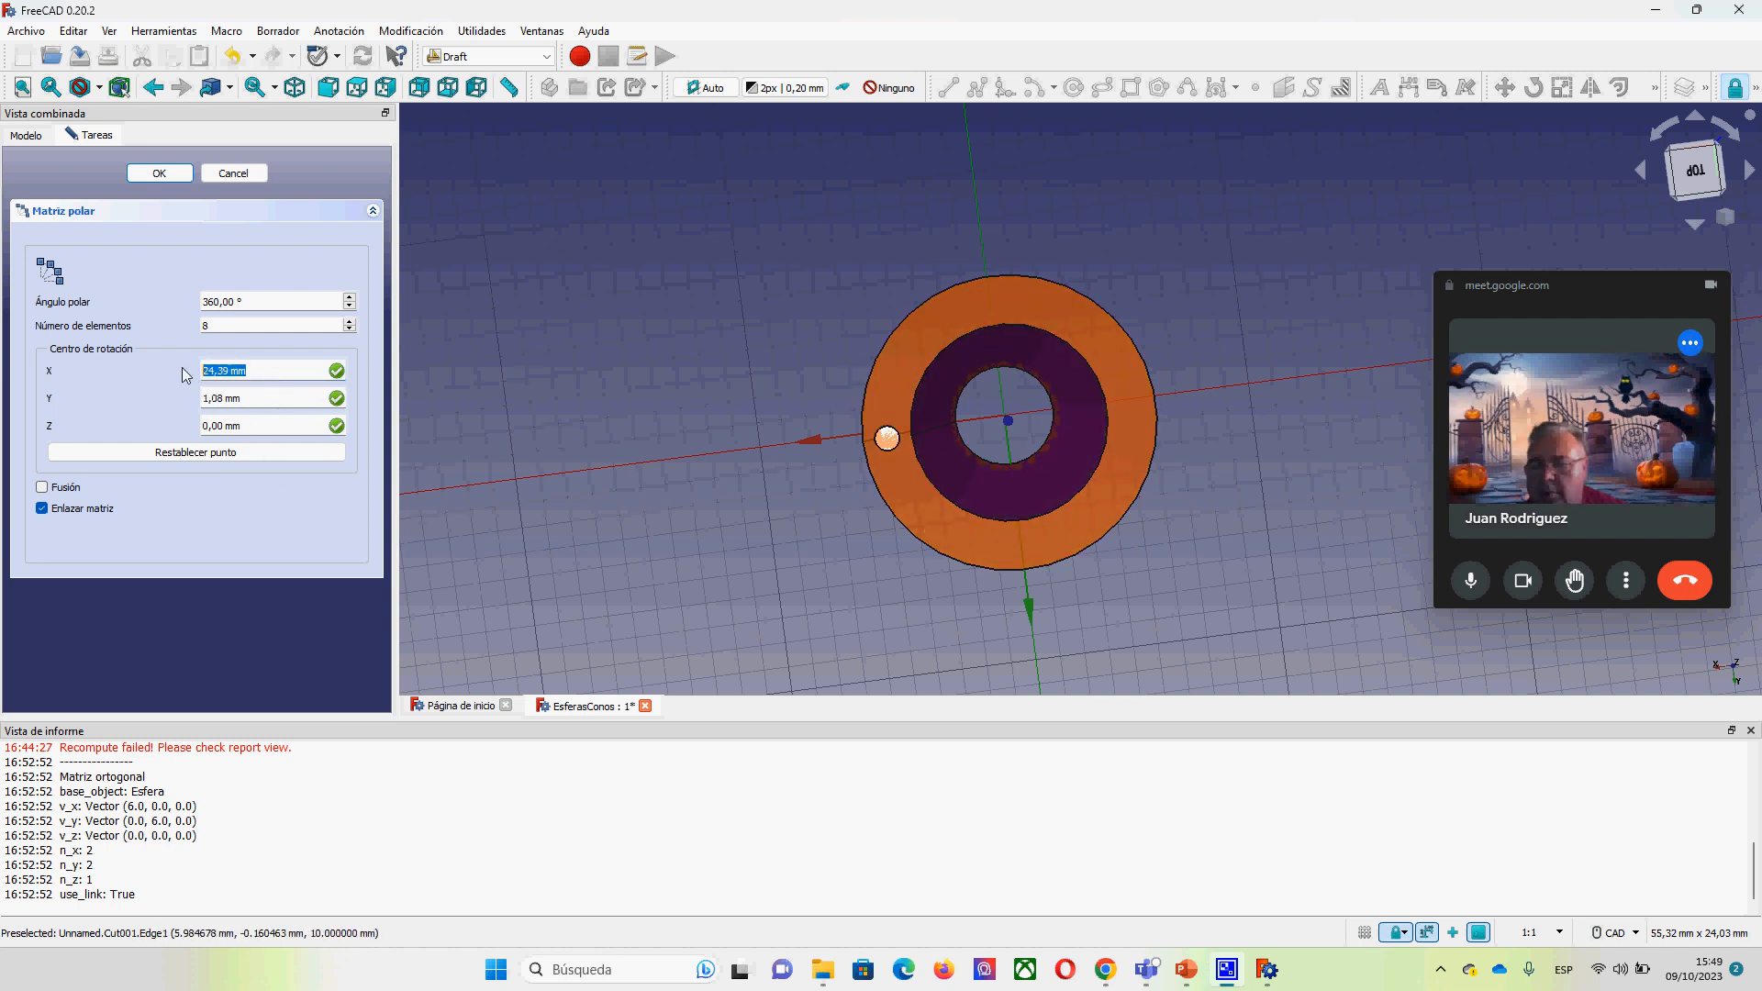
# Step: Set the centre of rotation to X 0 mm and Y 0 mm, and create the polar array of cylinders
pyautogui.write('0')
pyautogui.press('Tab')
pyautogui.write('0')
pyautogui.press('Tab')
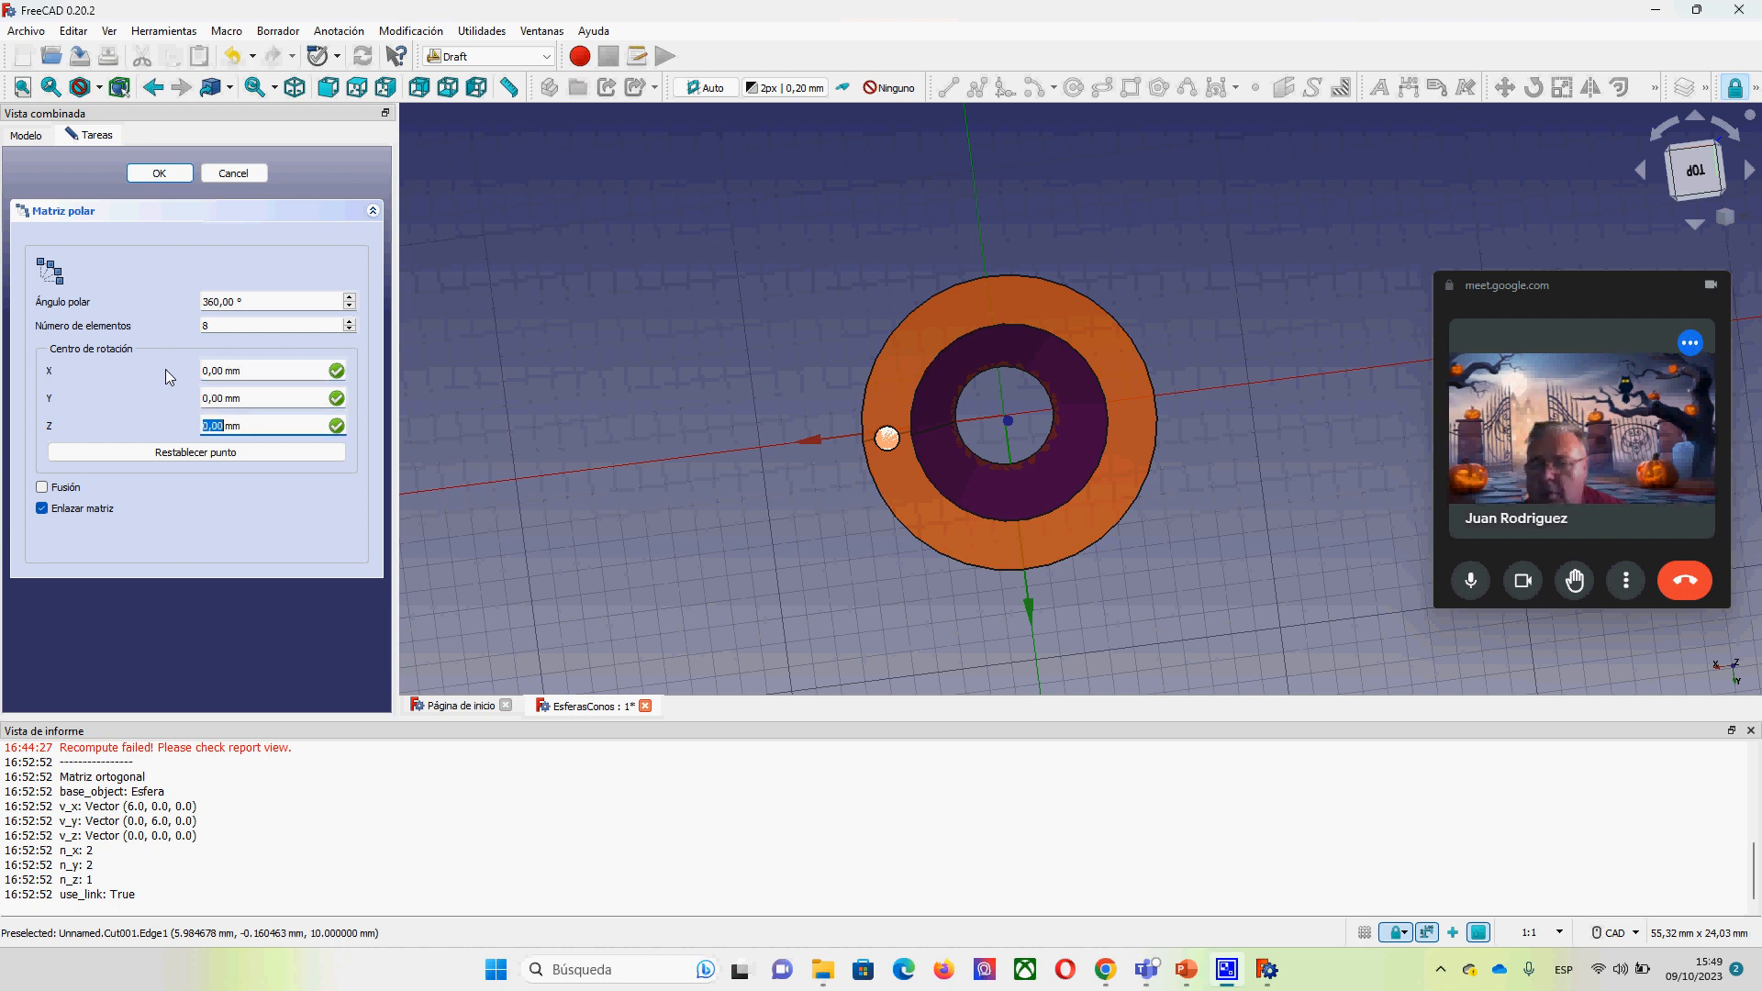
pyautogui.click(162, 172)
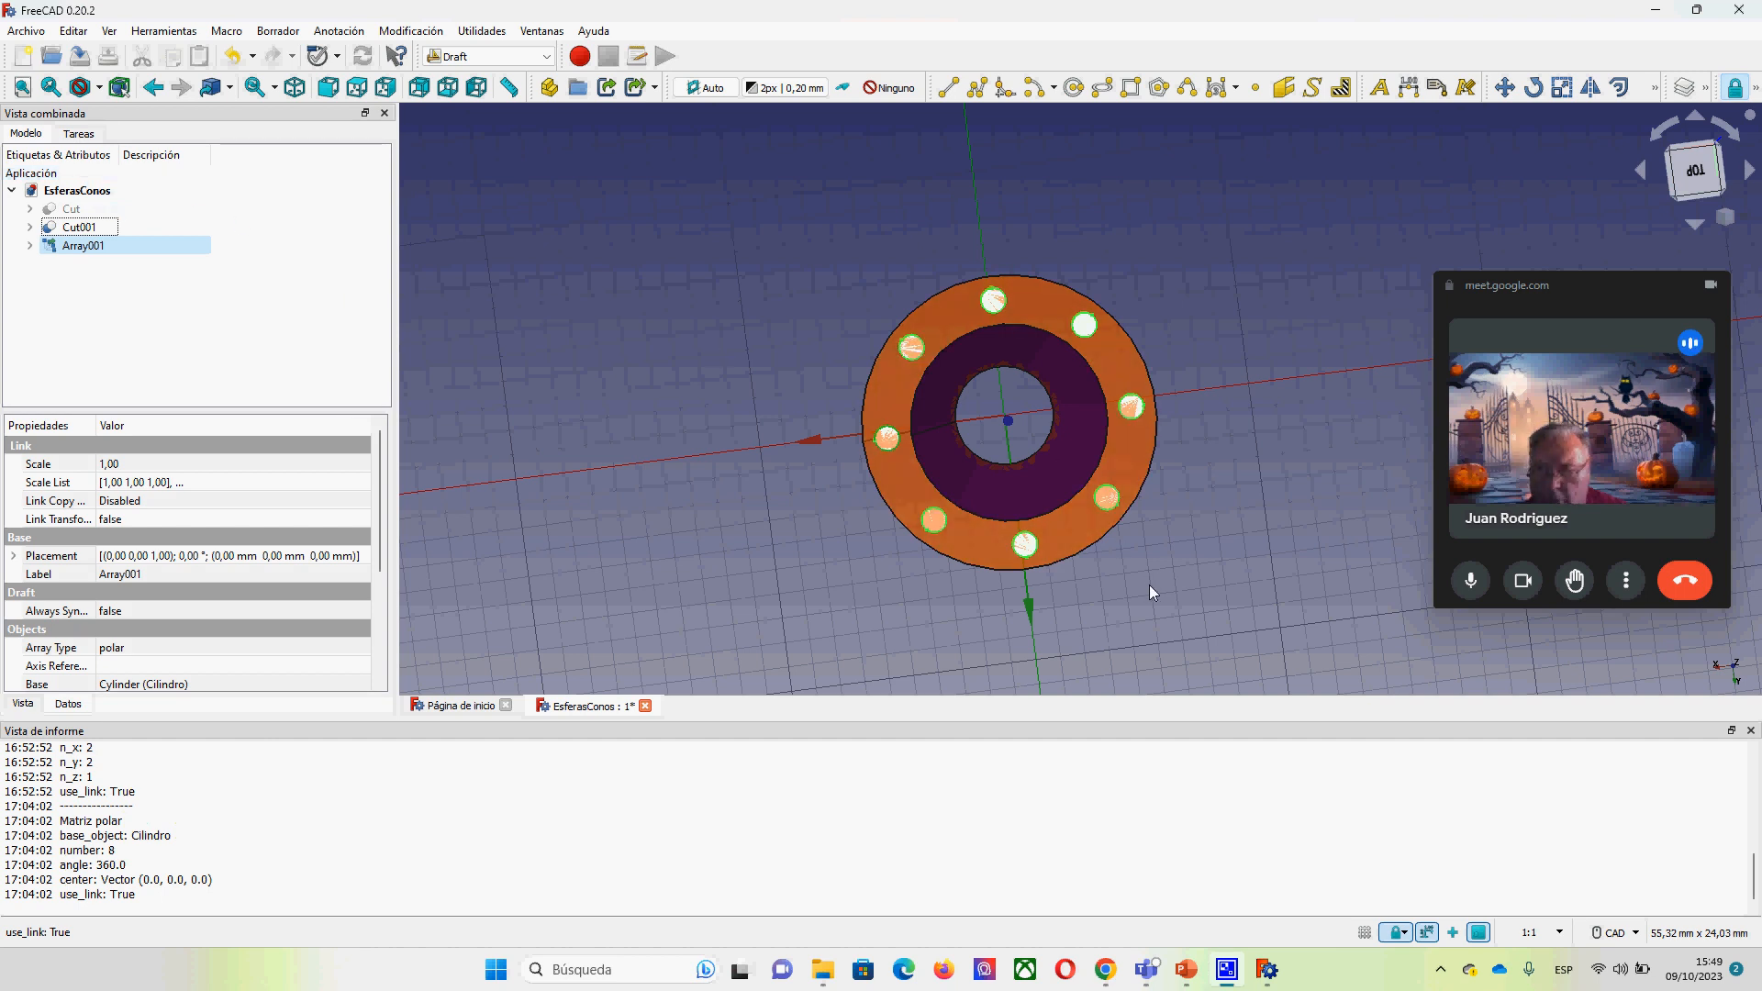
# Step: Examine how the arrayed cylinders sit around the hollow cone's rim from tilted and closer views
pyautogui.moveTo(1152, 591)
pyautogui.mouseDown(button='middle')
pyautogui.moveTo(1126, 494)
pyautogui.moveTo(1154, 534)
pyautogui.moveTo(1149, 600)
pyautogui.moveTo(1036, 582)
pyautogui.moveTo(1011, 531)
pyautogui.moveTo(1138, 578)
pyautogui.mouseUp(button='middle')
pyautogui.scroll(5, 1148, 580)
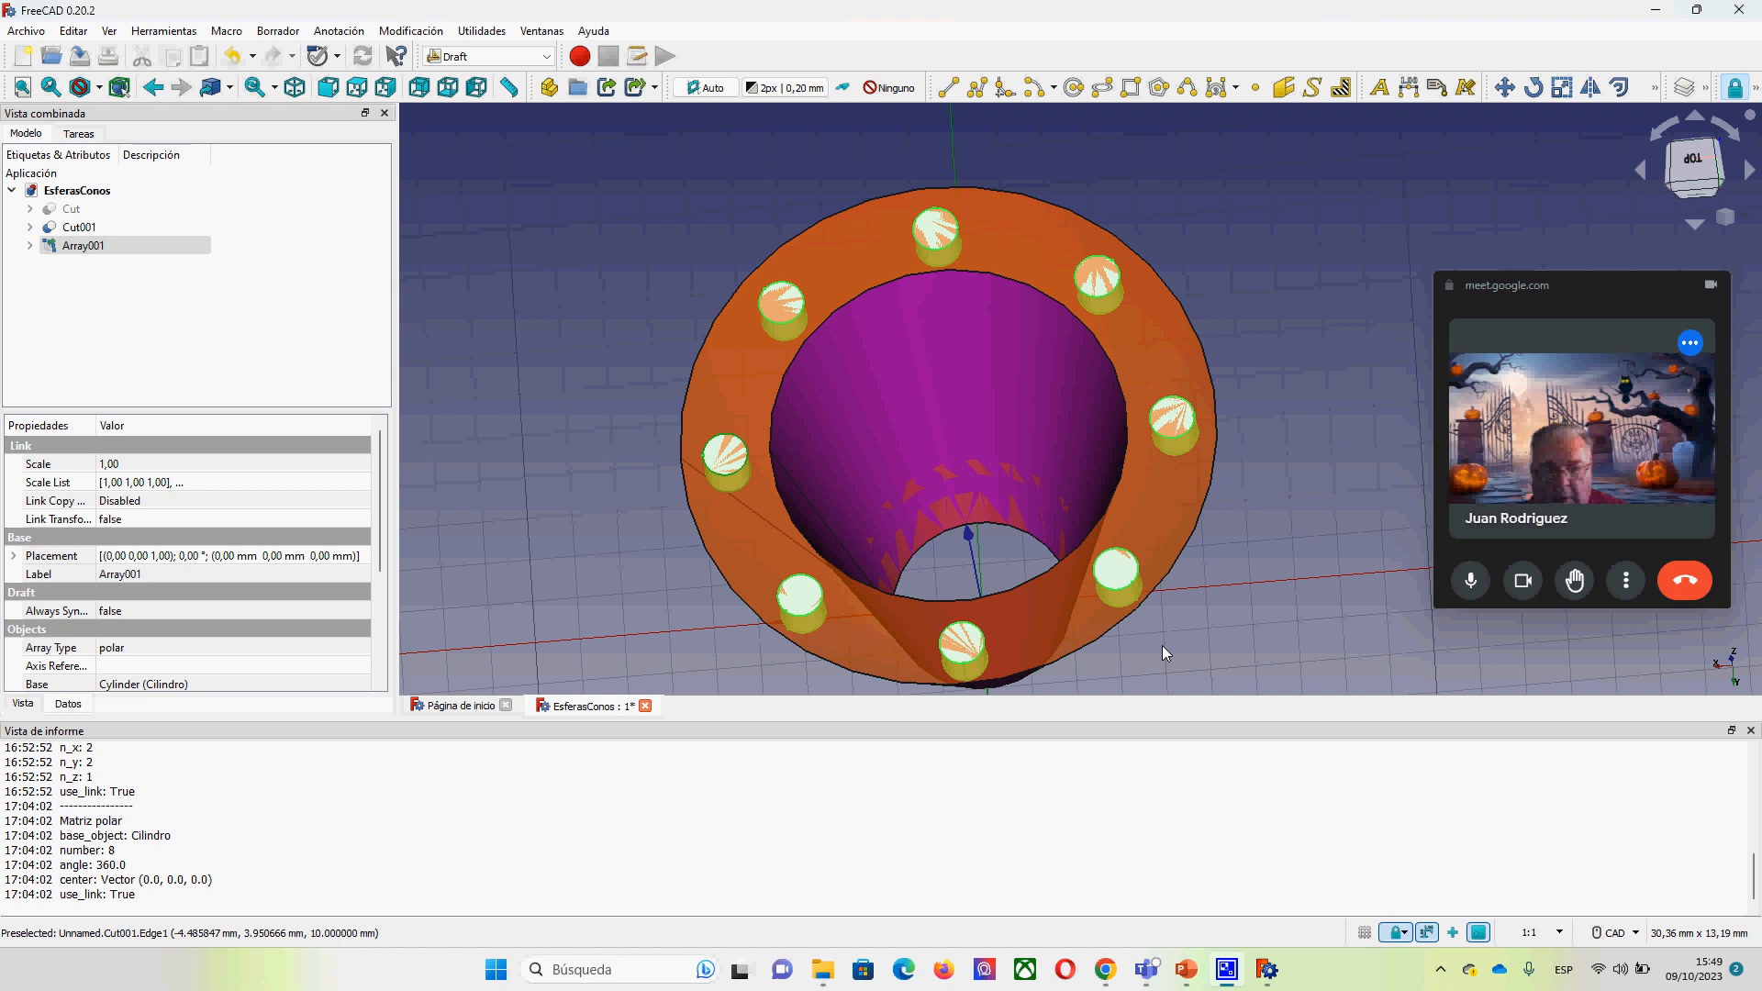
pyautogui.rightClick(1142, 640)
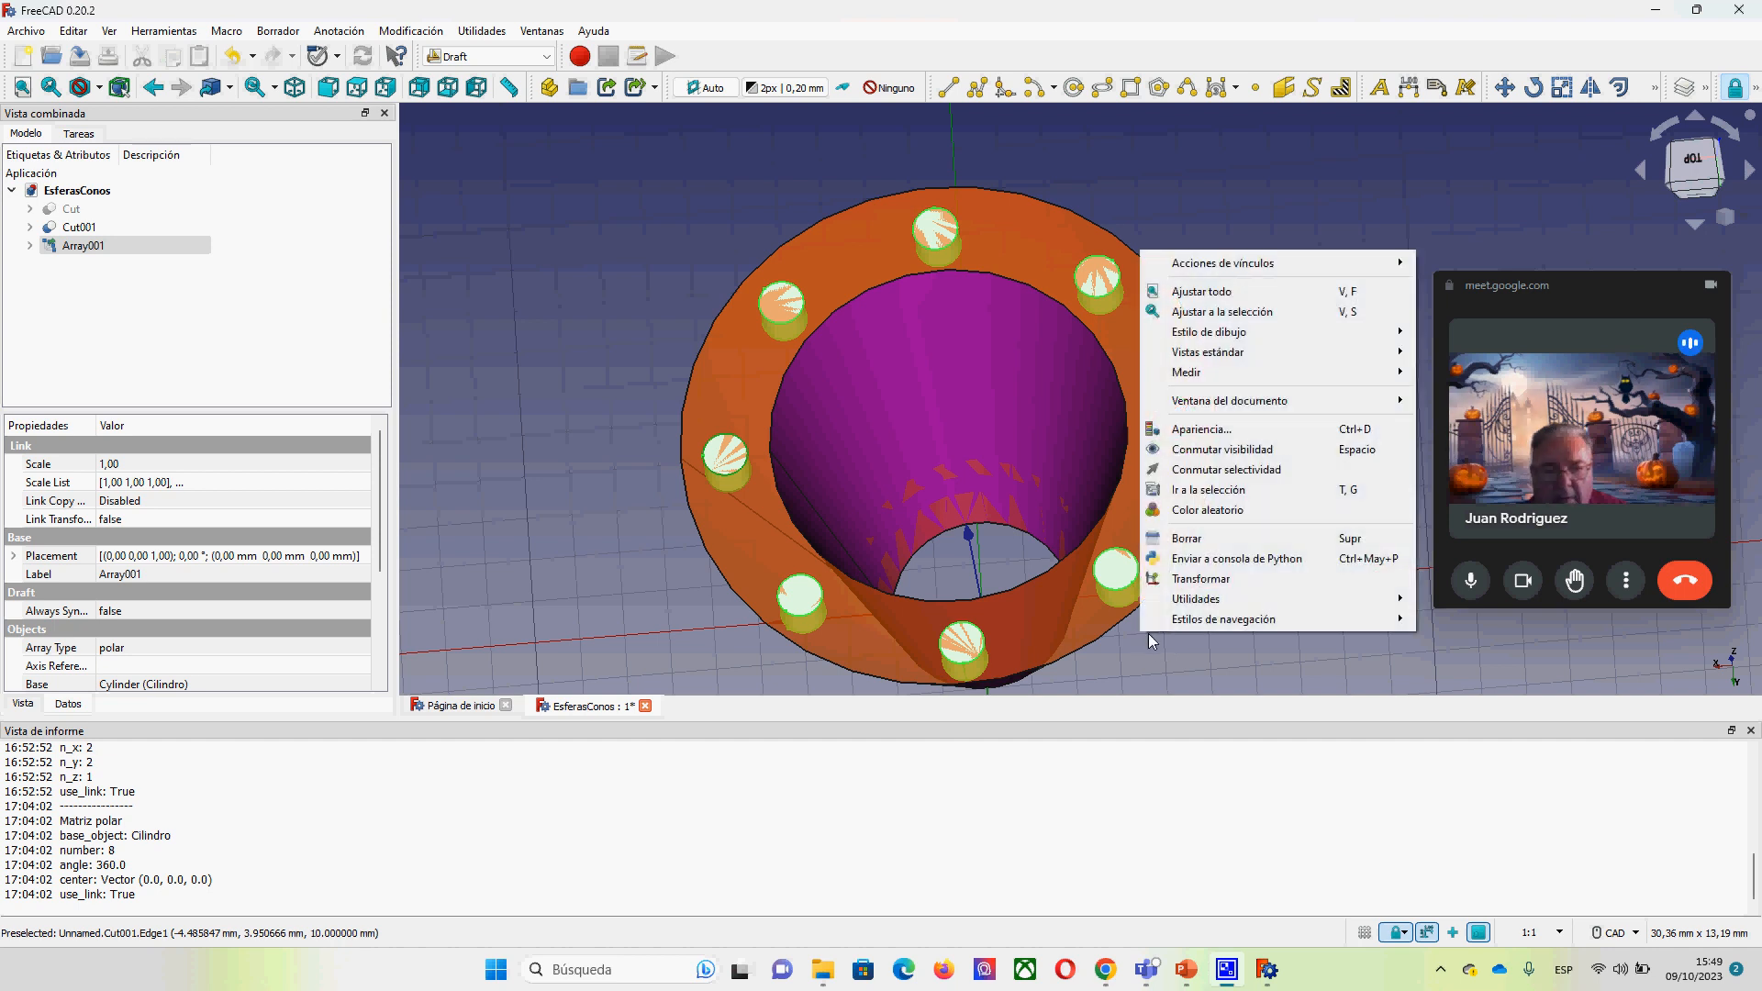
pyautogui.click(1039, 624)
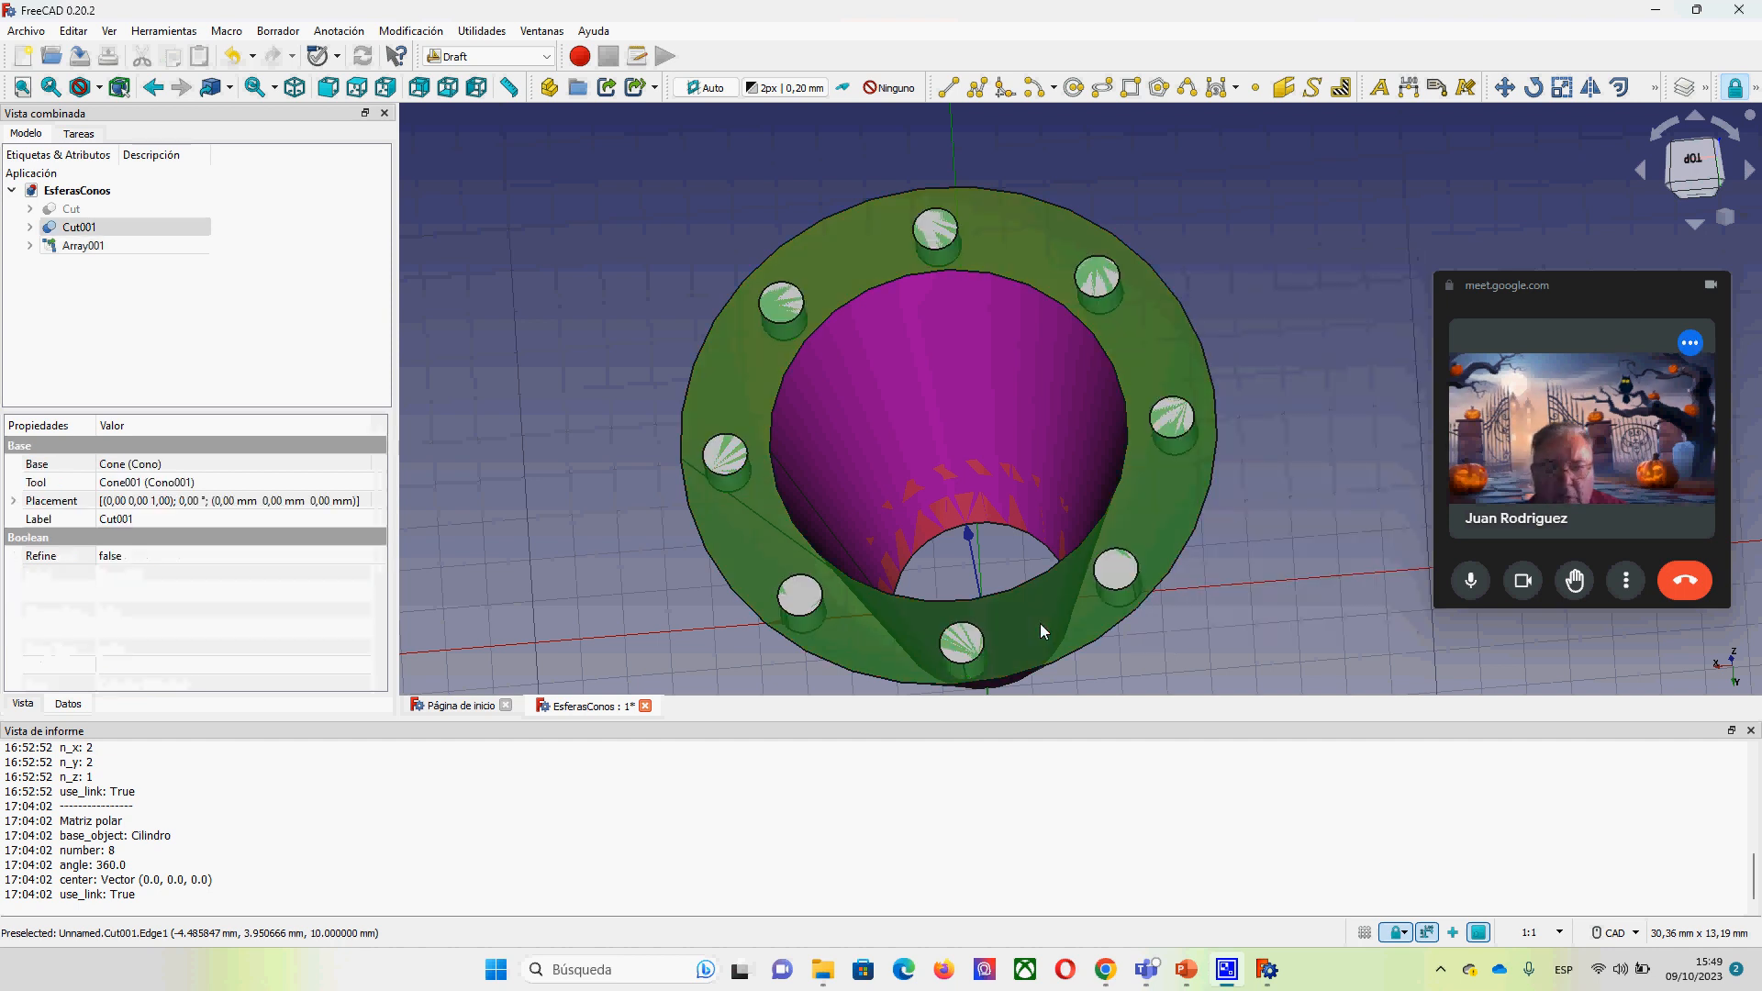
pyautogui.moveTo(1191, 646); pyautogui.dragTo(1250, 630, button='middle')
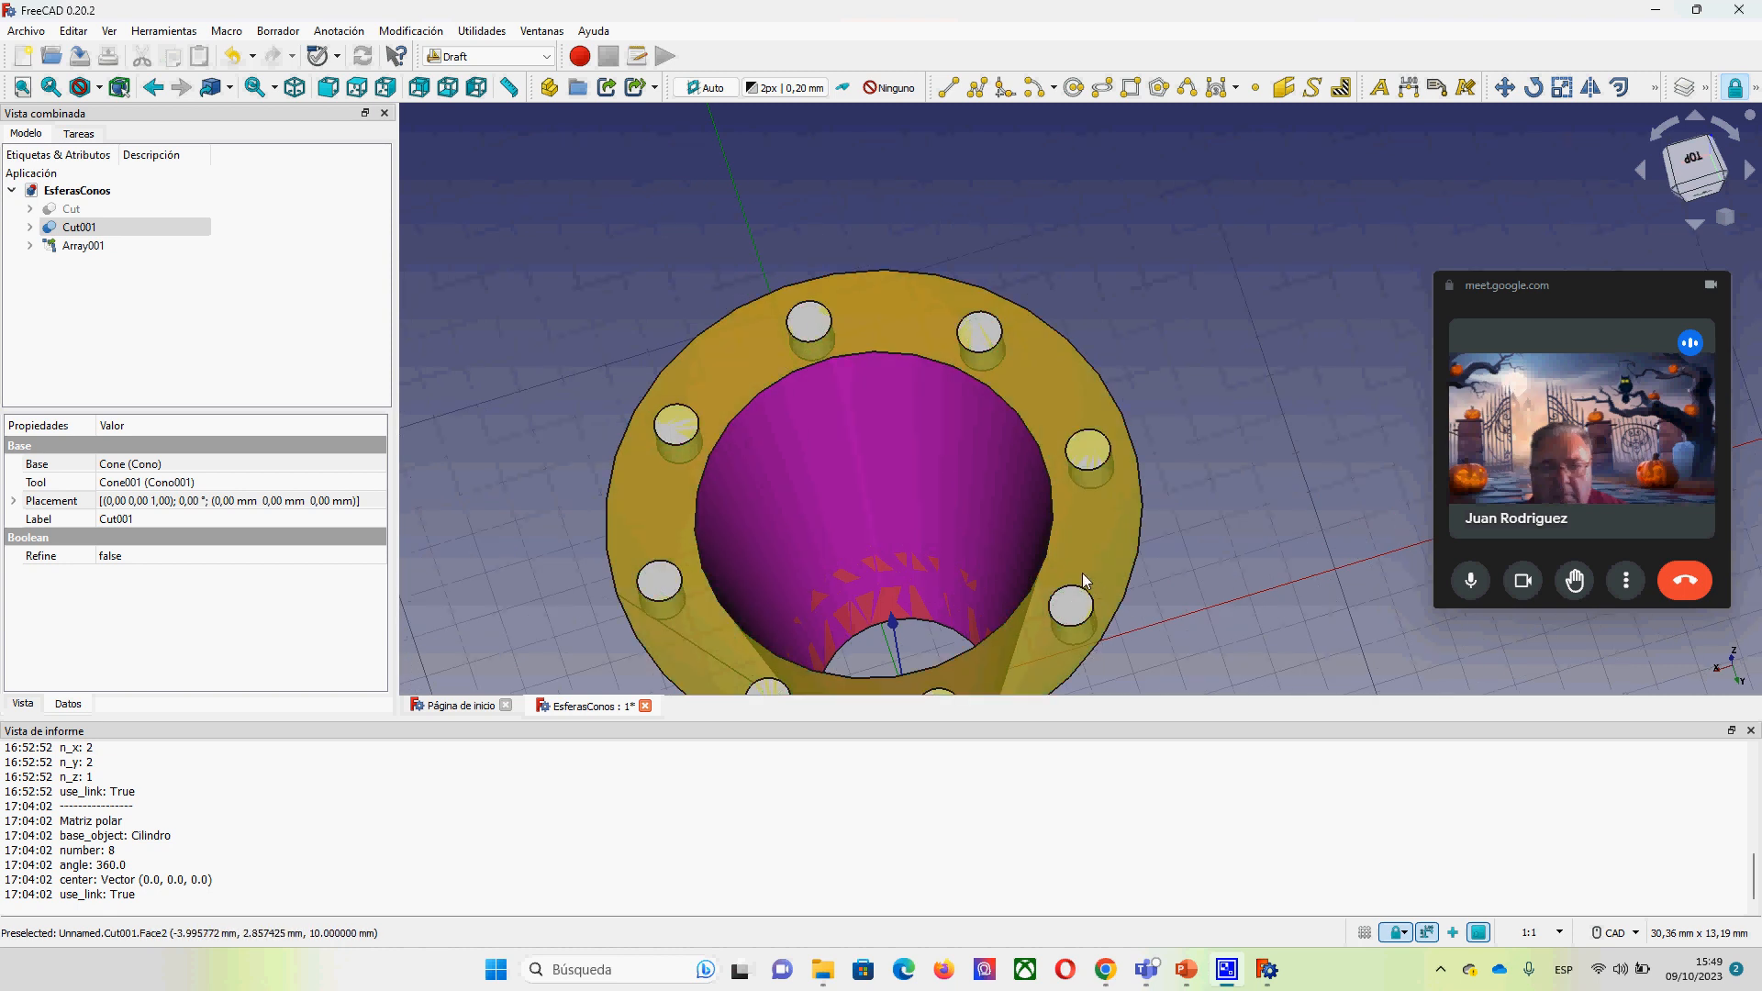
pyautogui.scroll(2, 1082, 575)
pyautogui.scroll(-2, 1075, 578)
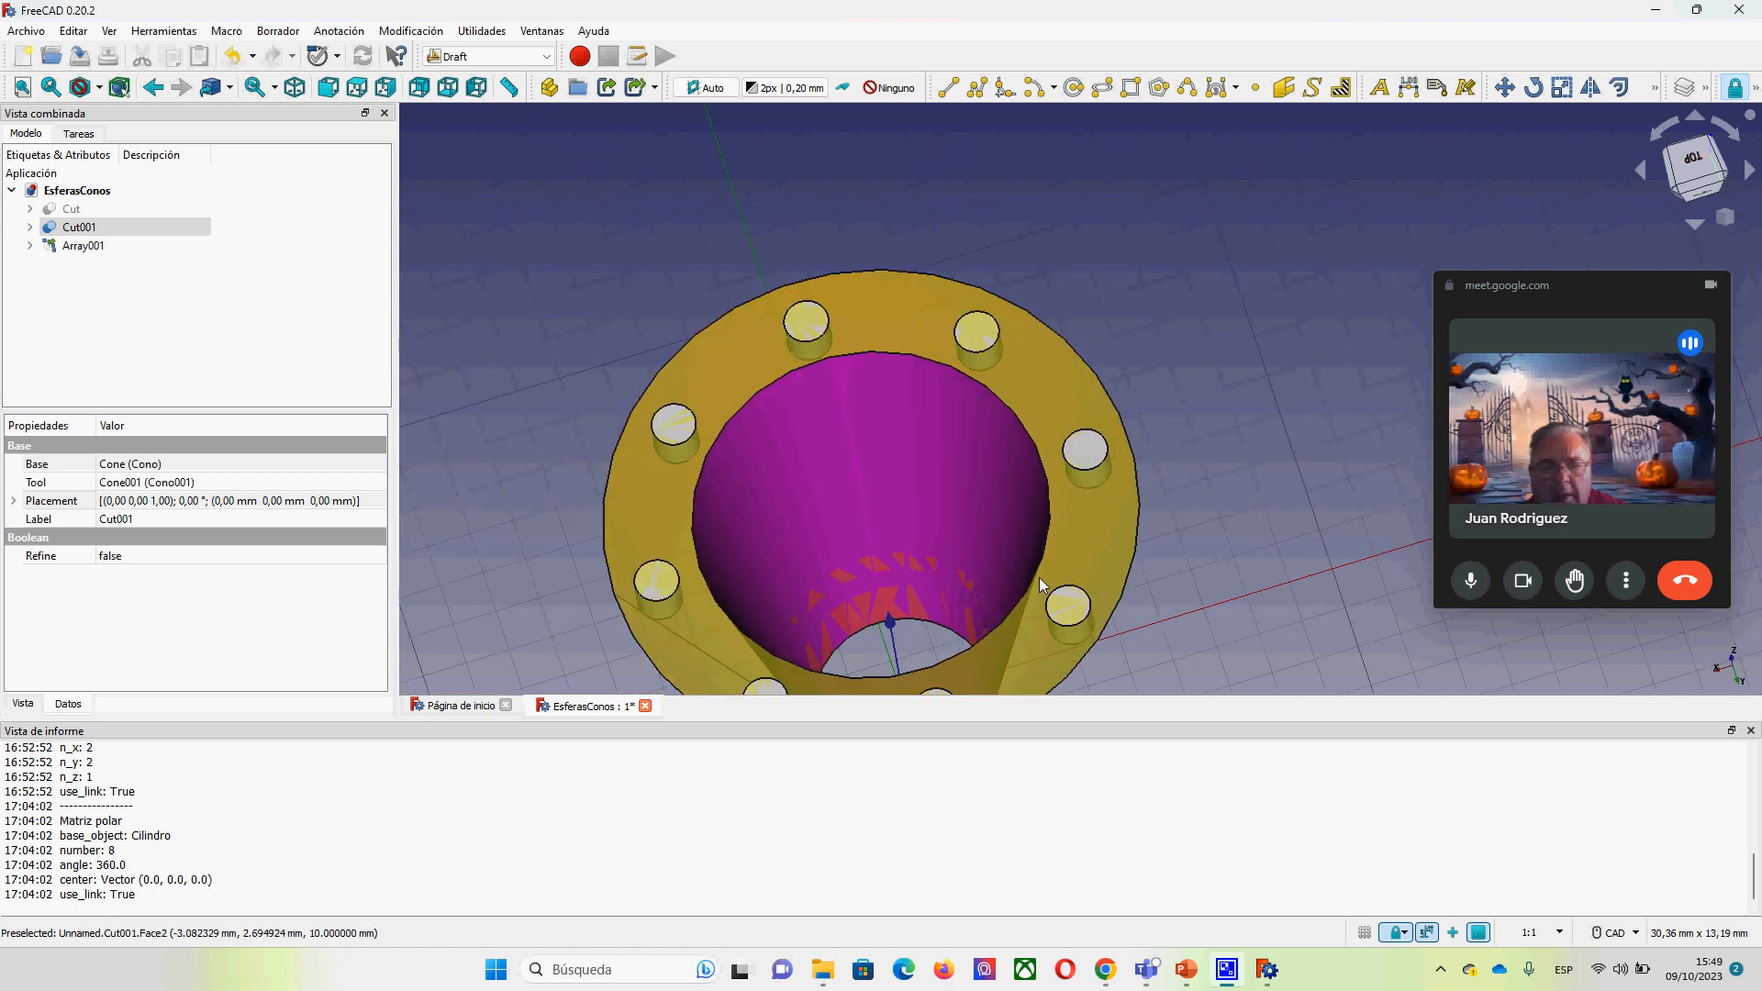
pyautogui.scroll(-1, 1064, 565)
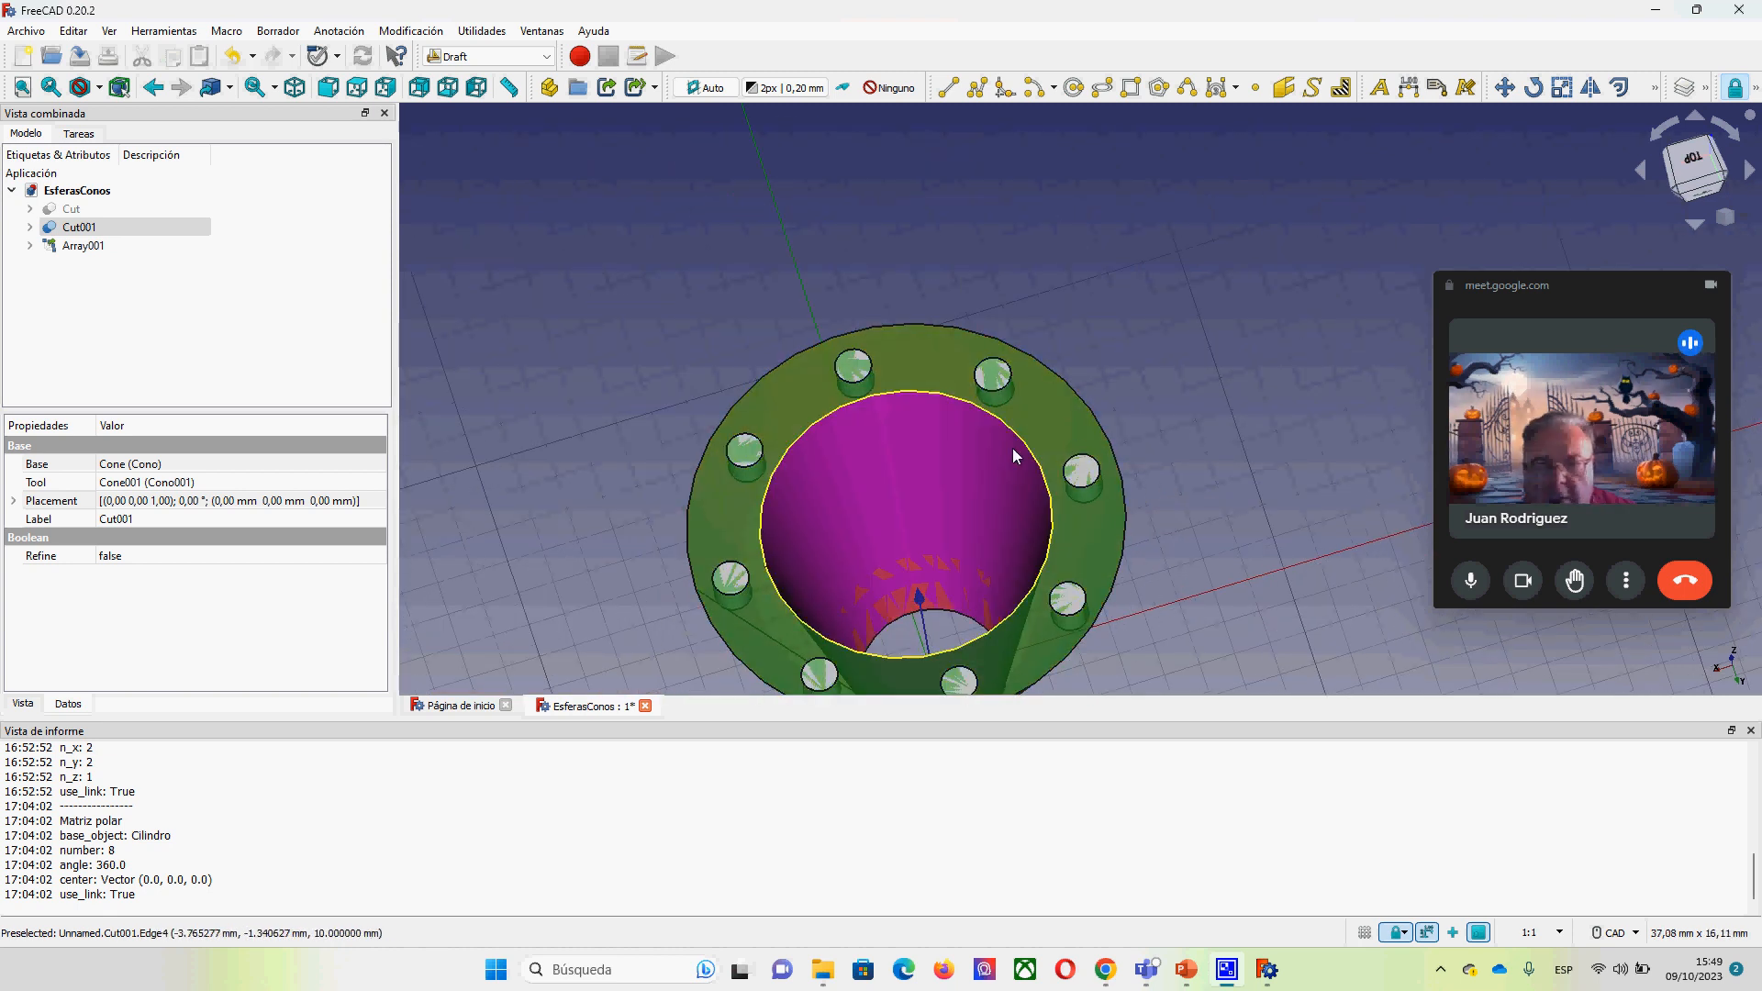
pyautogui.click(646, 459)
# Step: Switch to the Part workbench and cut the cylinder array Array001 out of the hollow cone Cut001
pyautogui.click(547, 57)
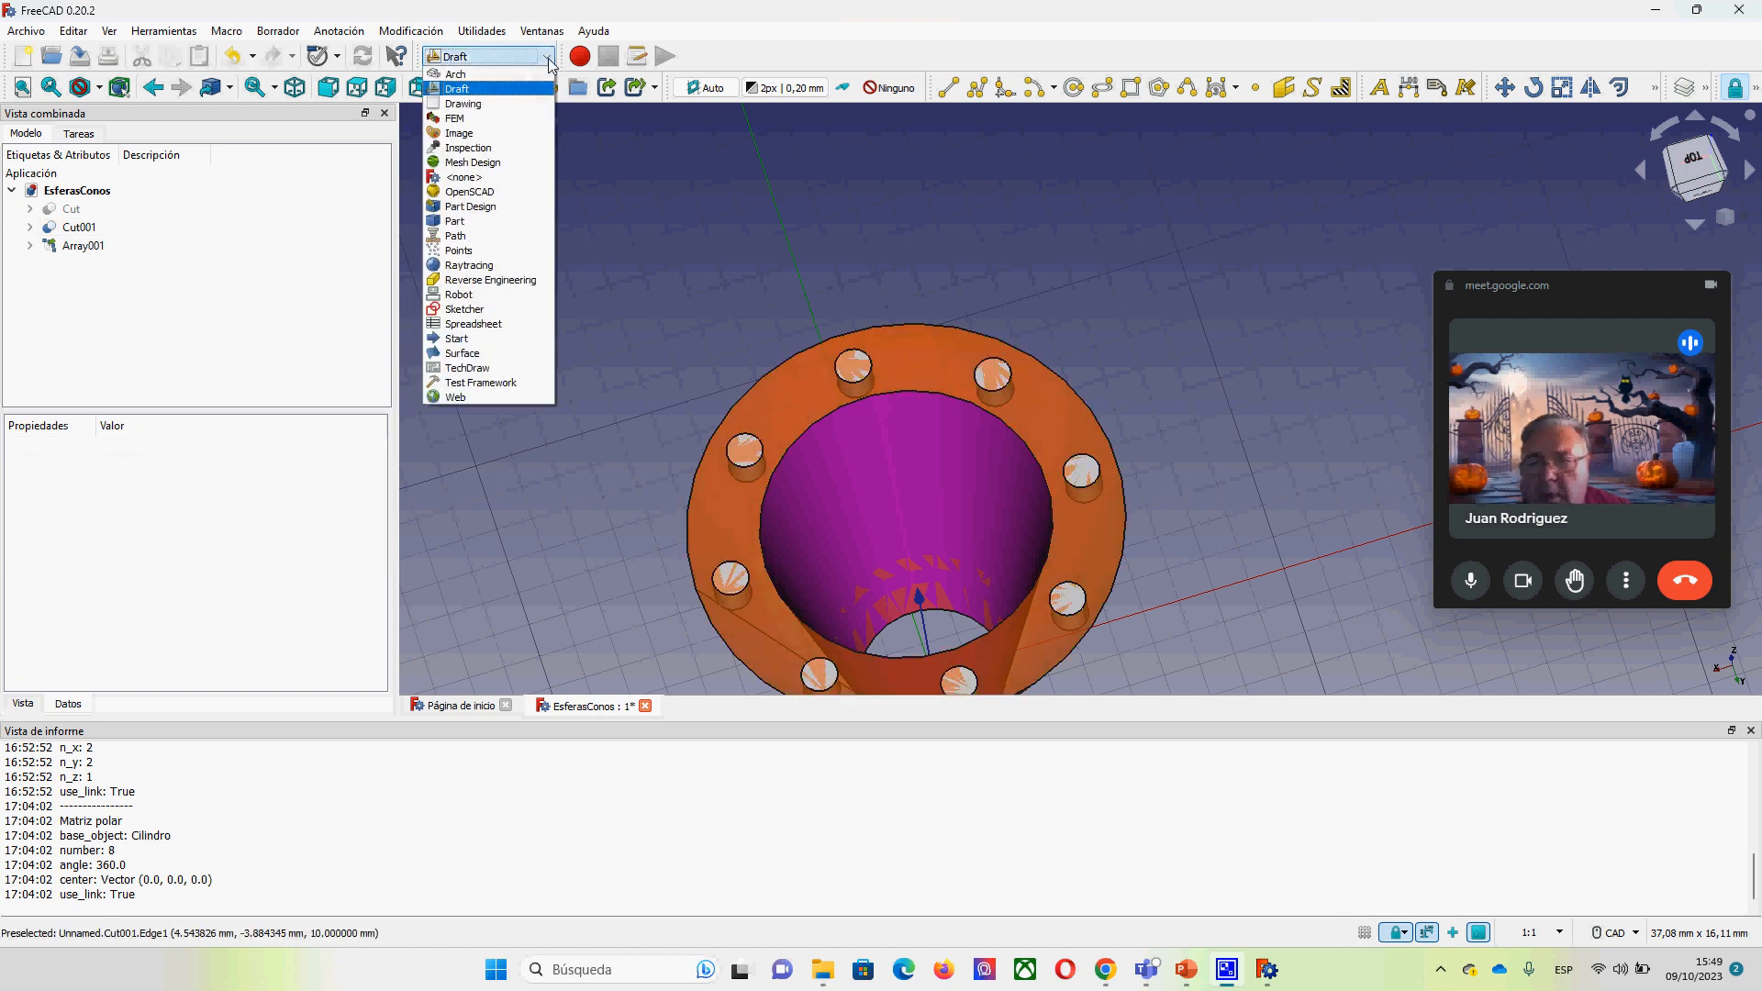
pyautogui.click(470, 221)
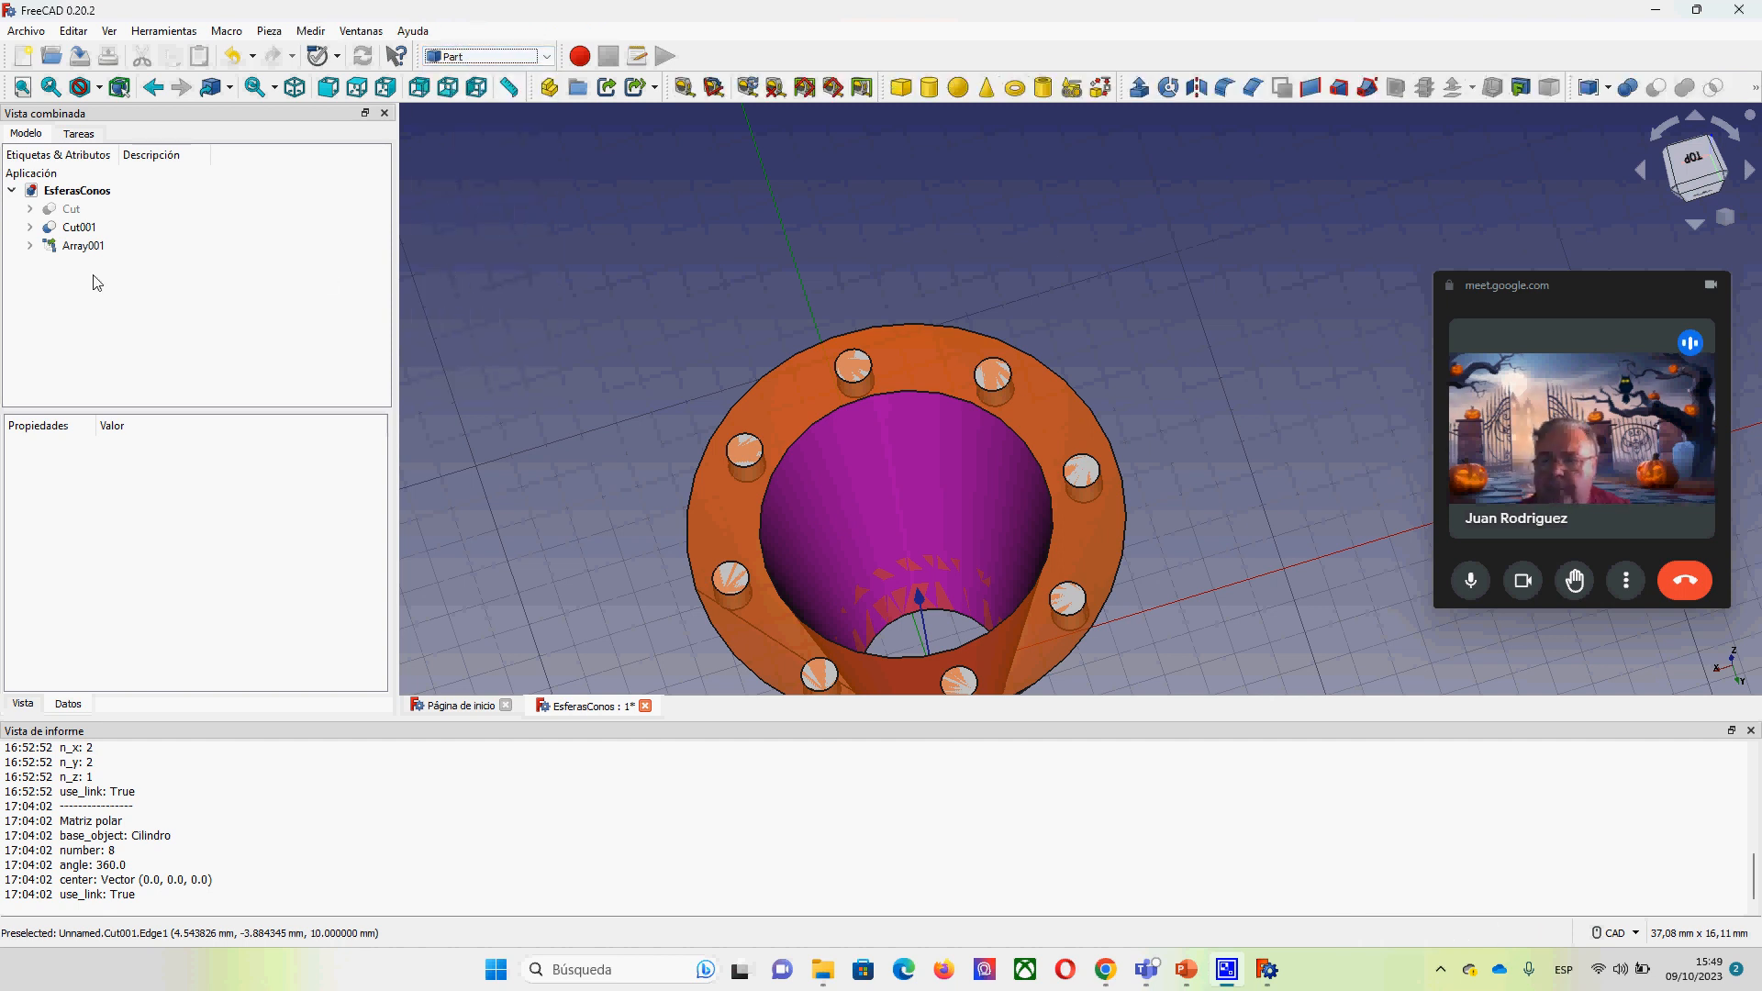
pyautogui.click(75, 230)
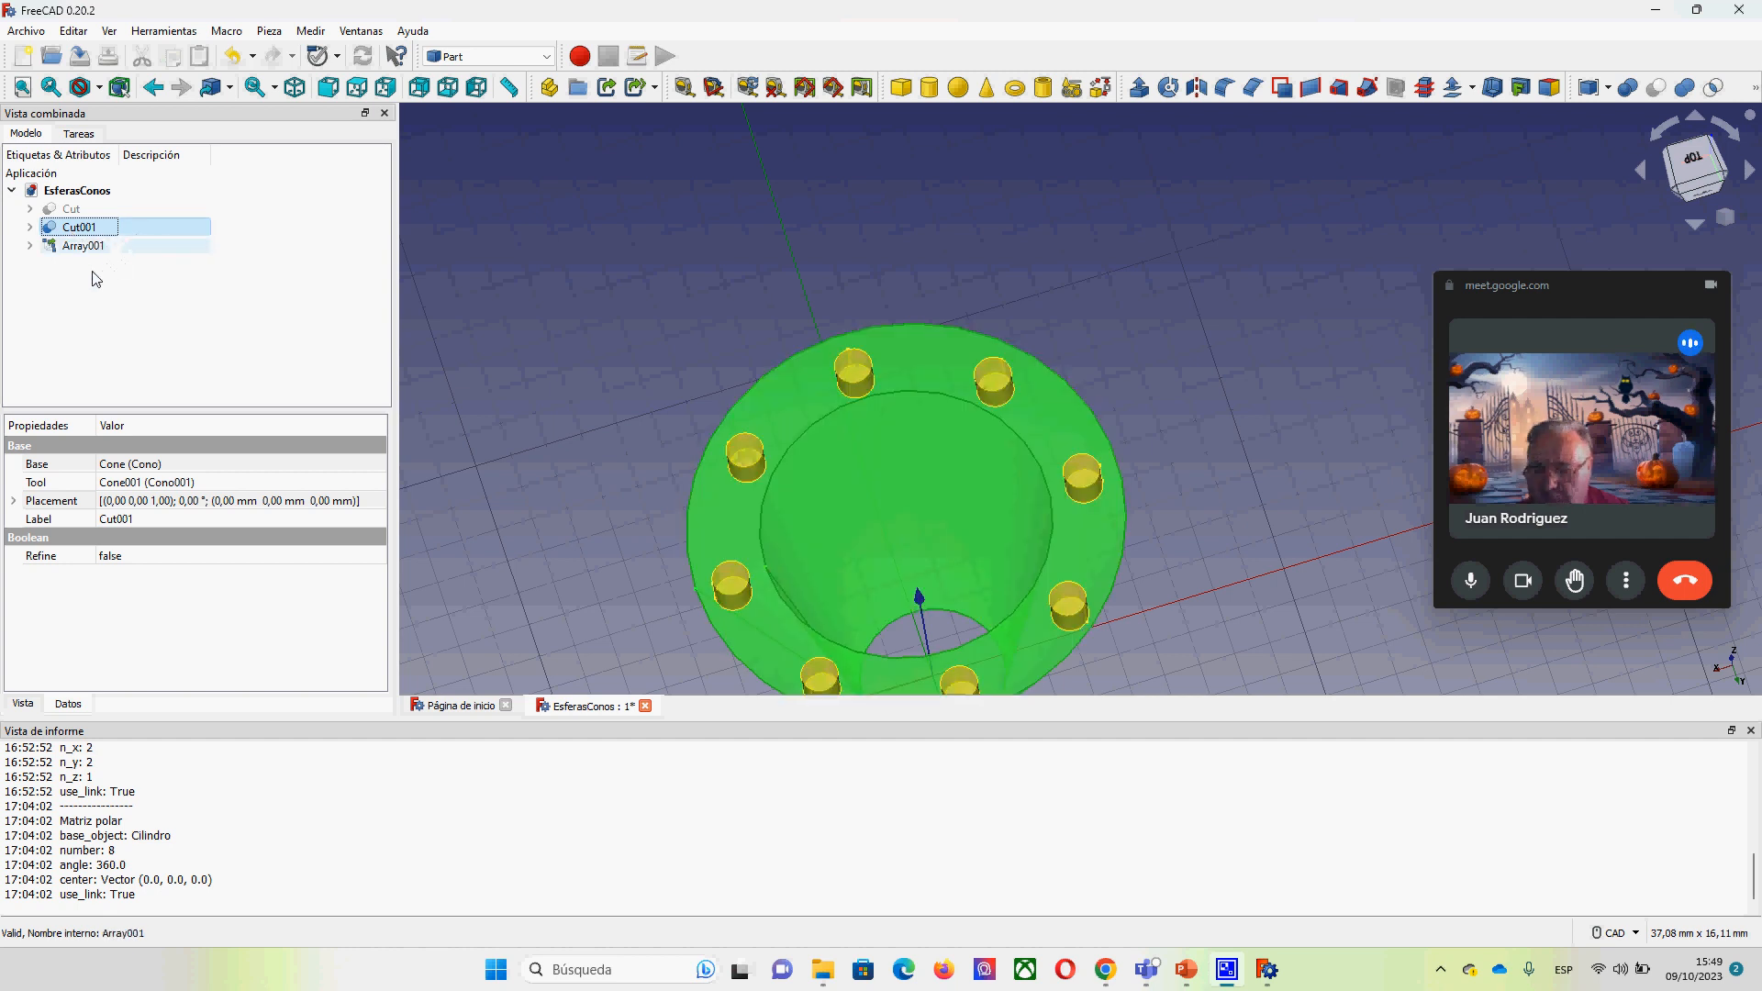
pyautogui.keyDown('ctrl'); pyautogui.click(80, 247); pyautogui.keyUp('ctrl')
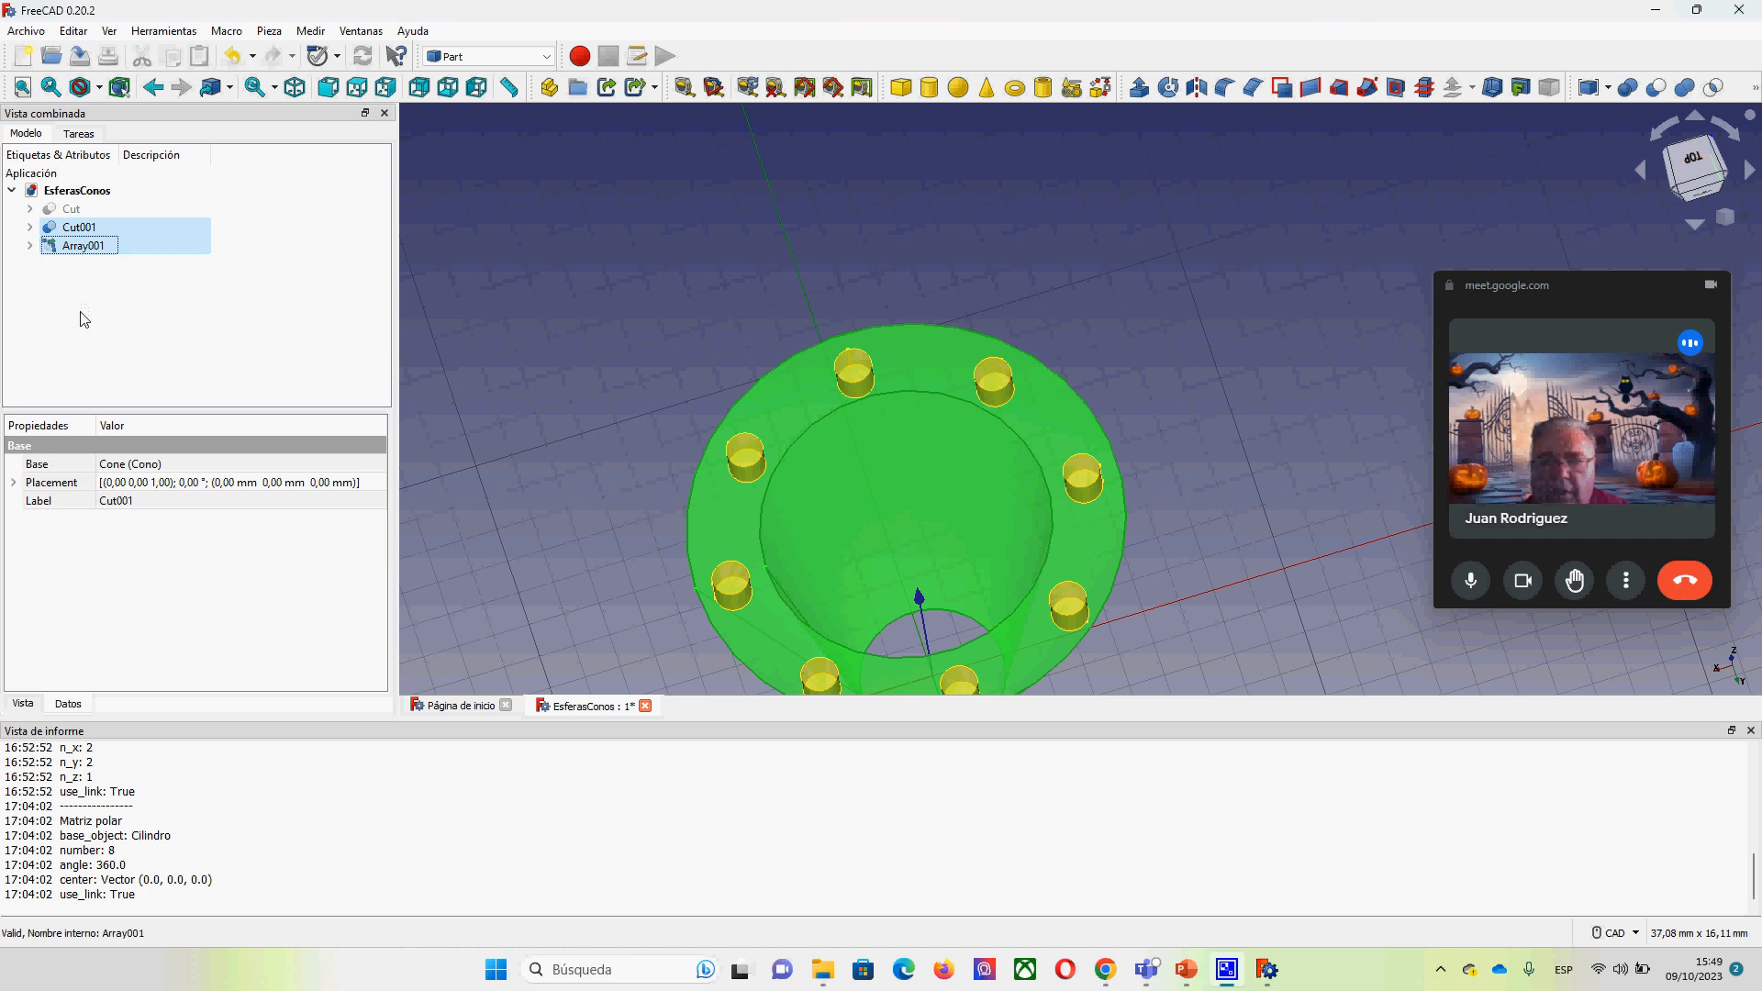
pyautogui.click(1658, 89)
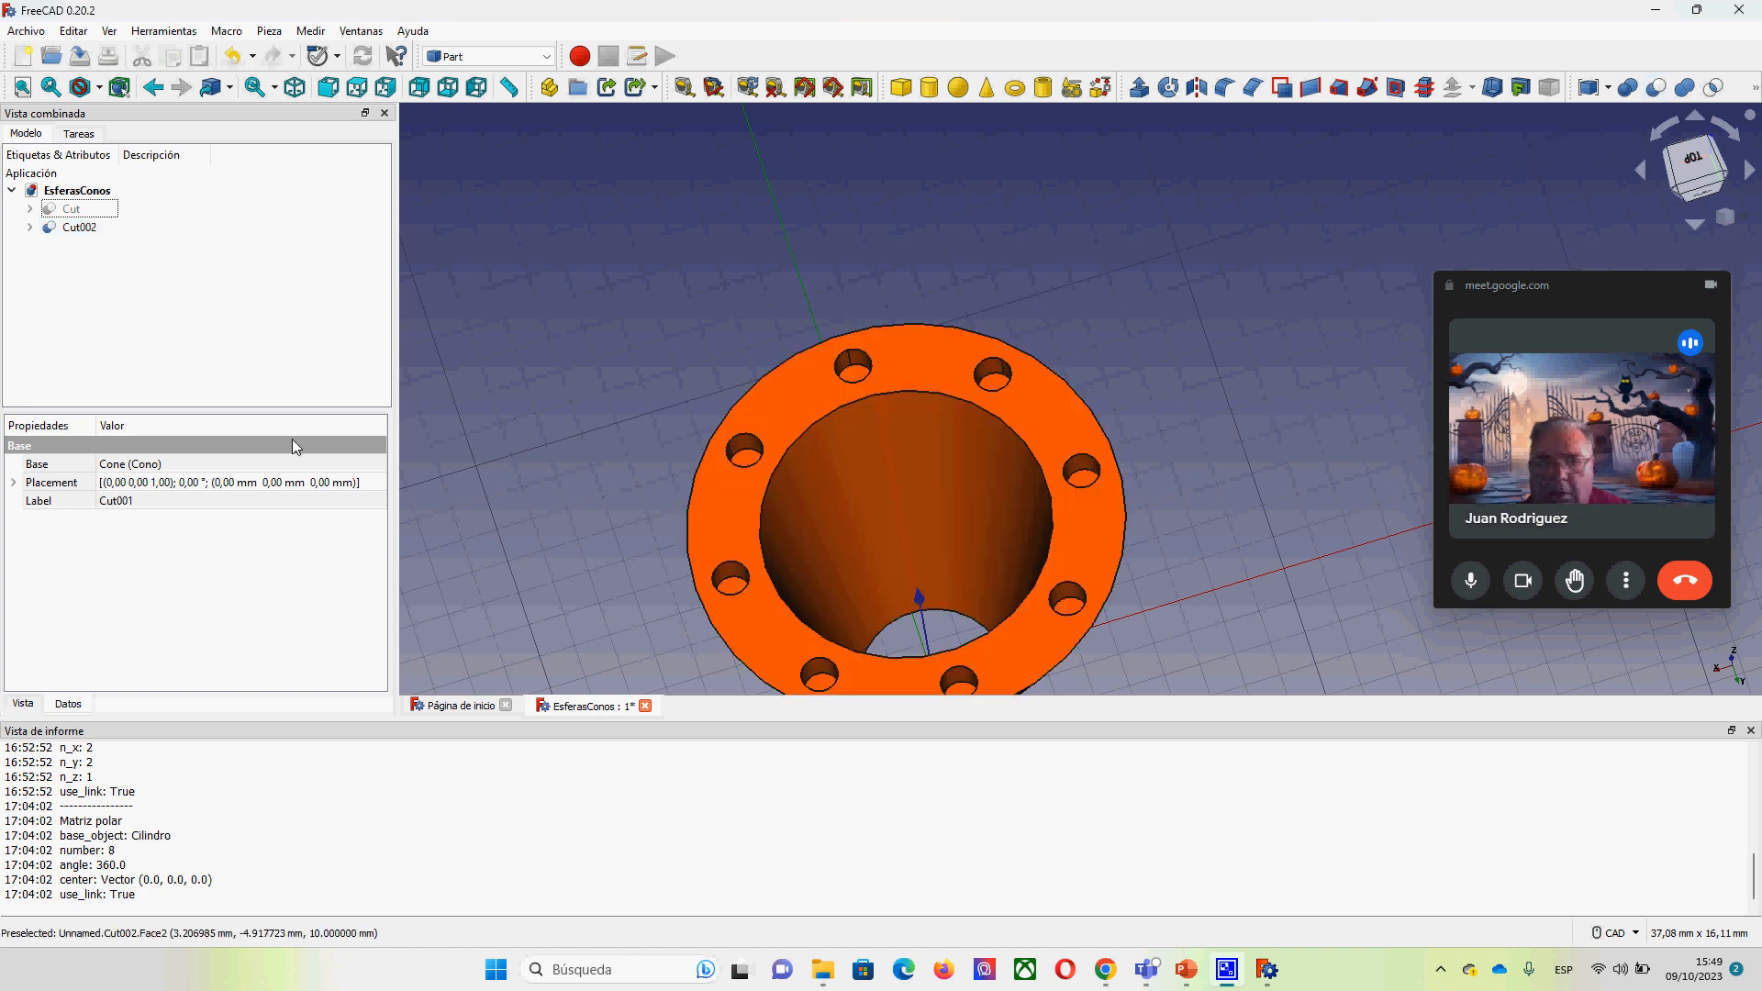
# Step: Examine the cut cone and the holes around its rim from several angles
pyautogui.click(80, 227)
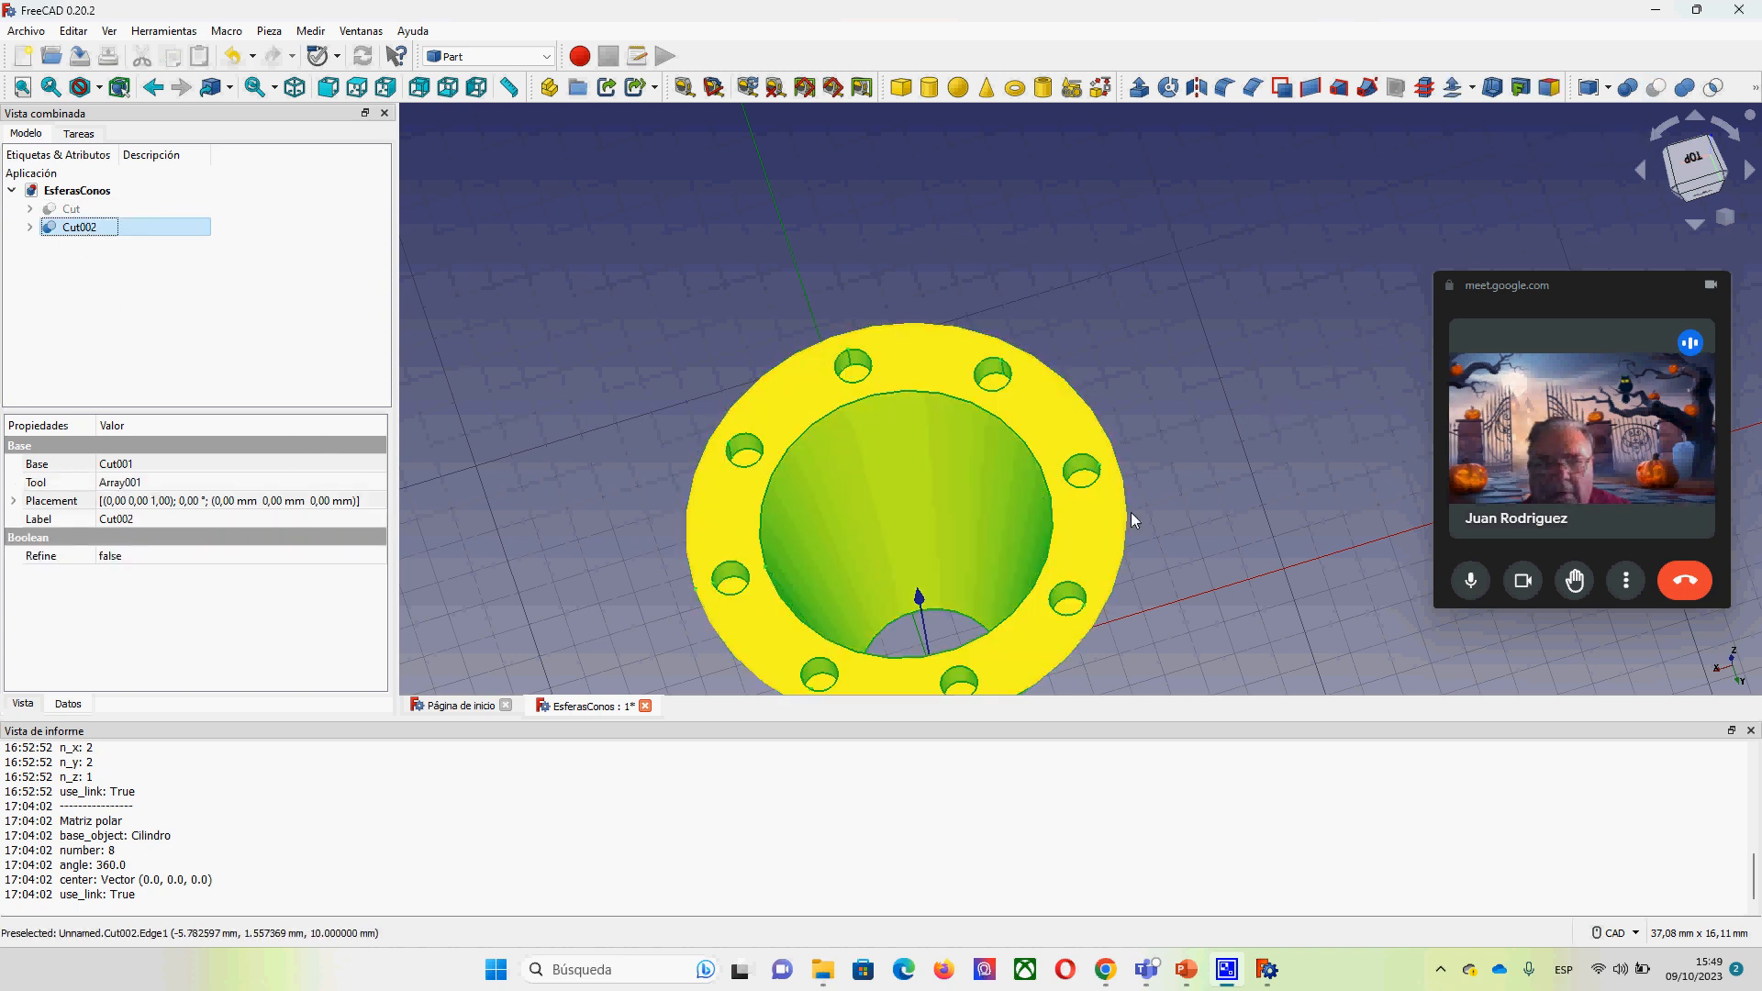
pyautogui.click(1200, 533)
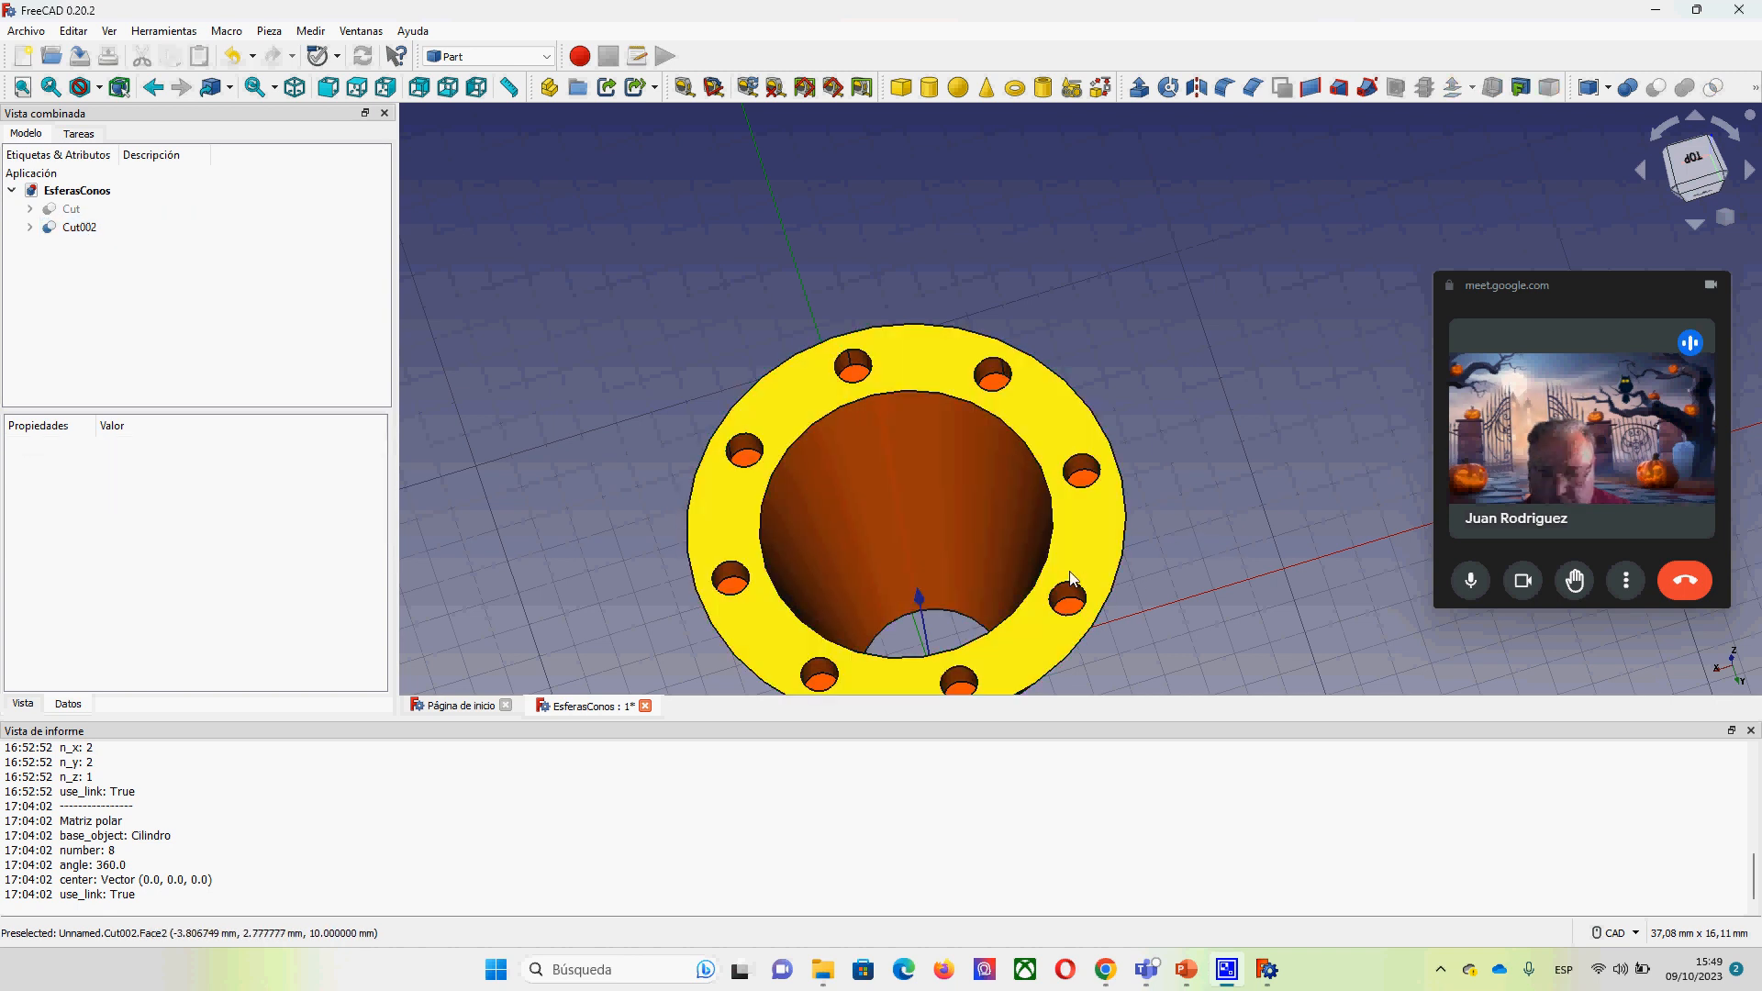
pyautogui.scroll(-5, 1081, 555)
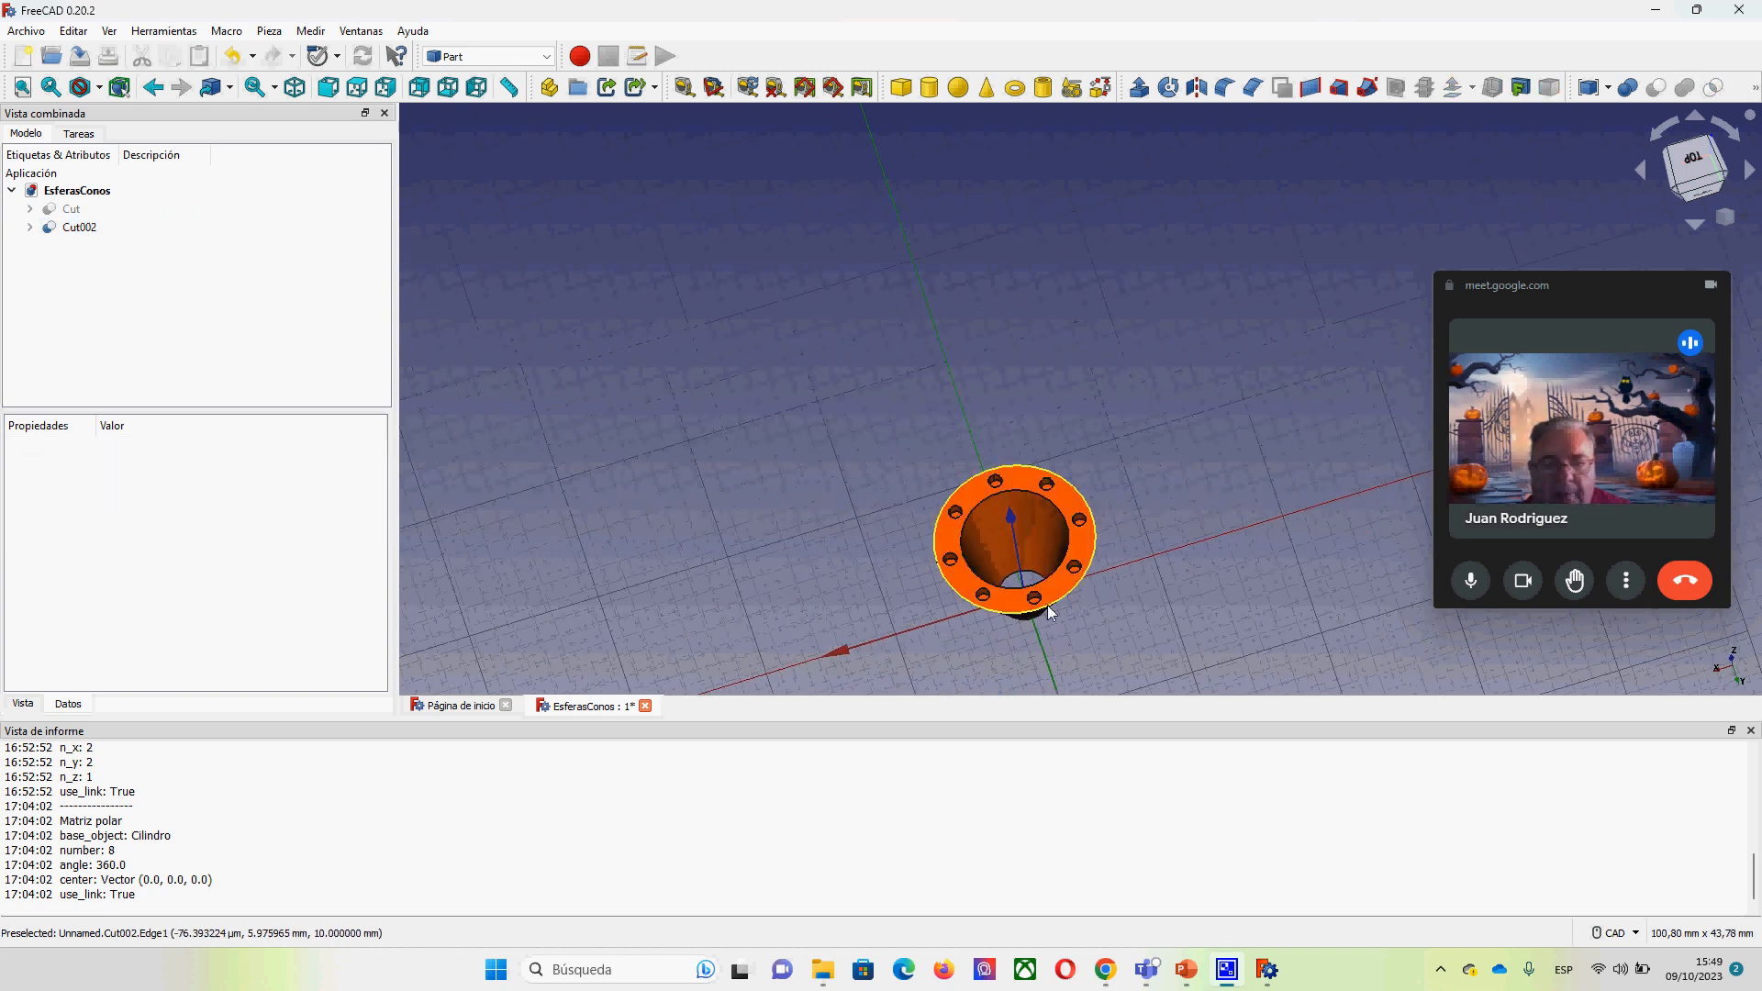
pyautogui.click(1697, 223)
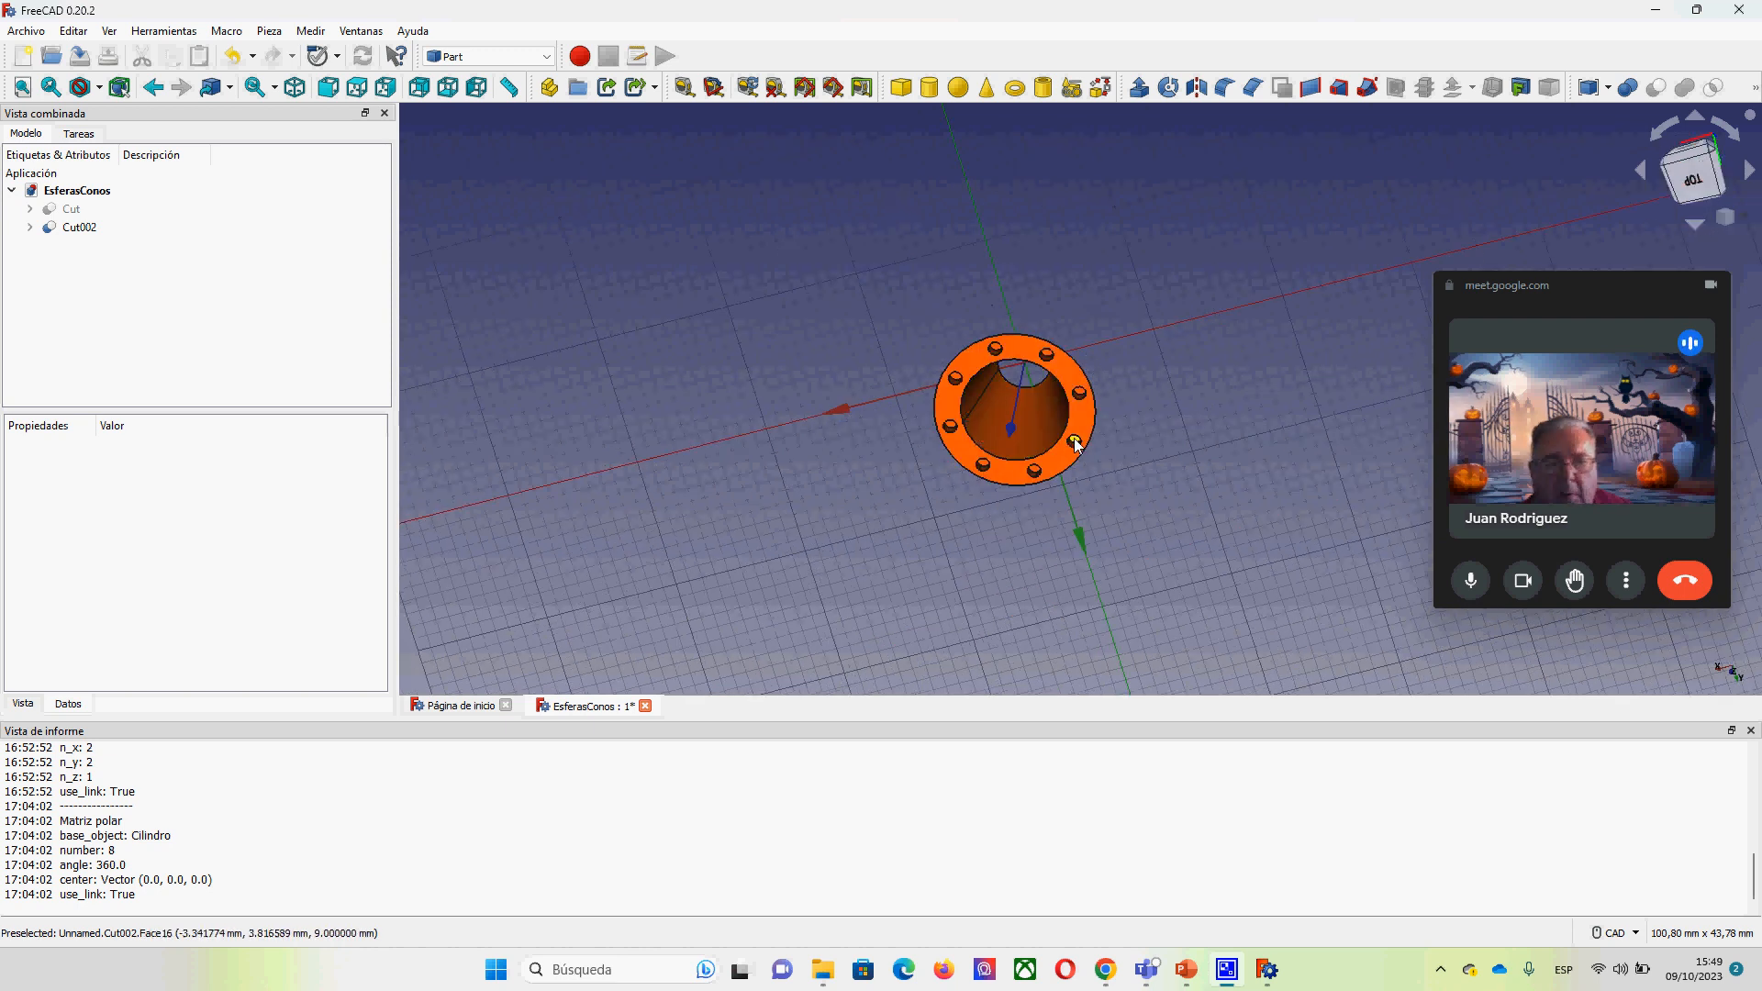
pyautogui.moveTo(1075, 409); pyautogui.dragTo(1117, 359, button='middle')
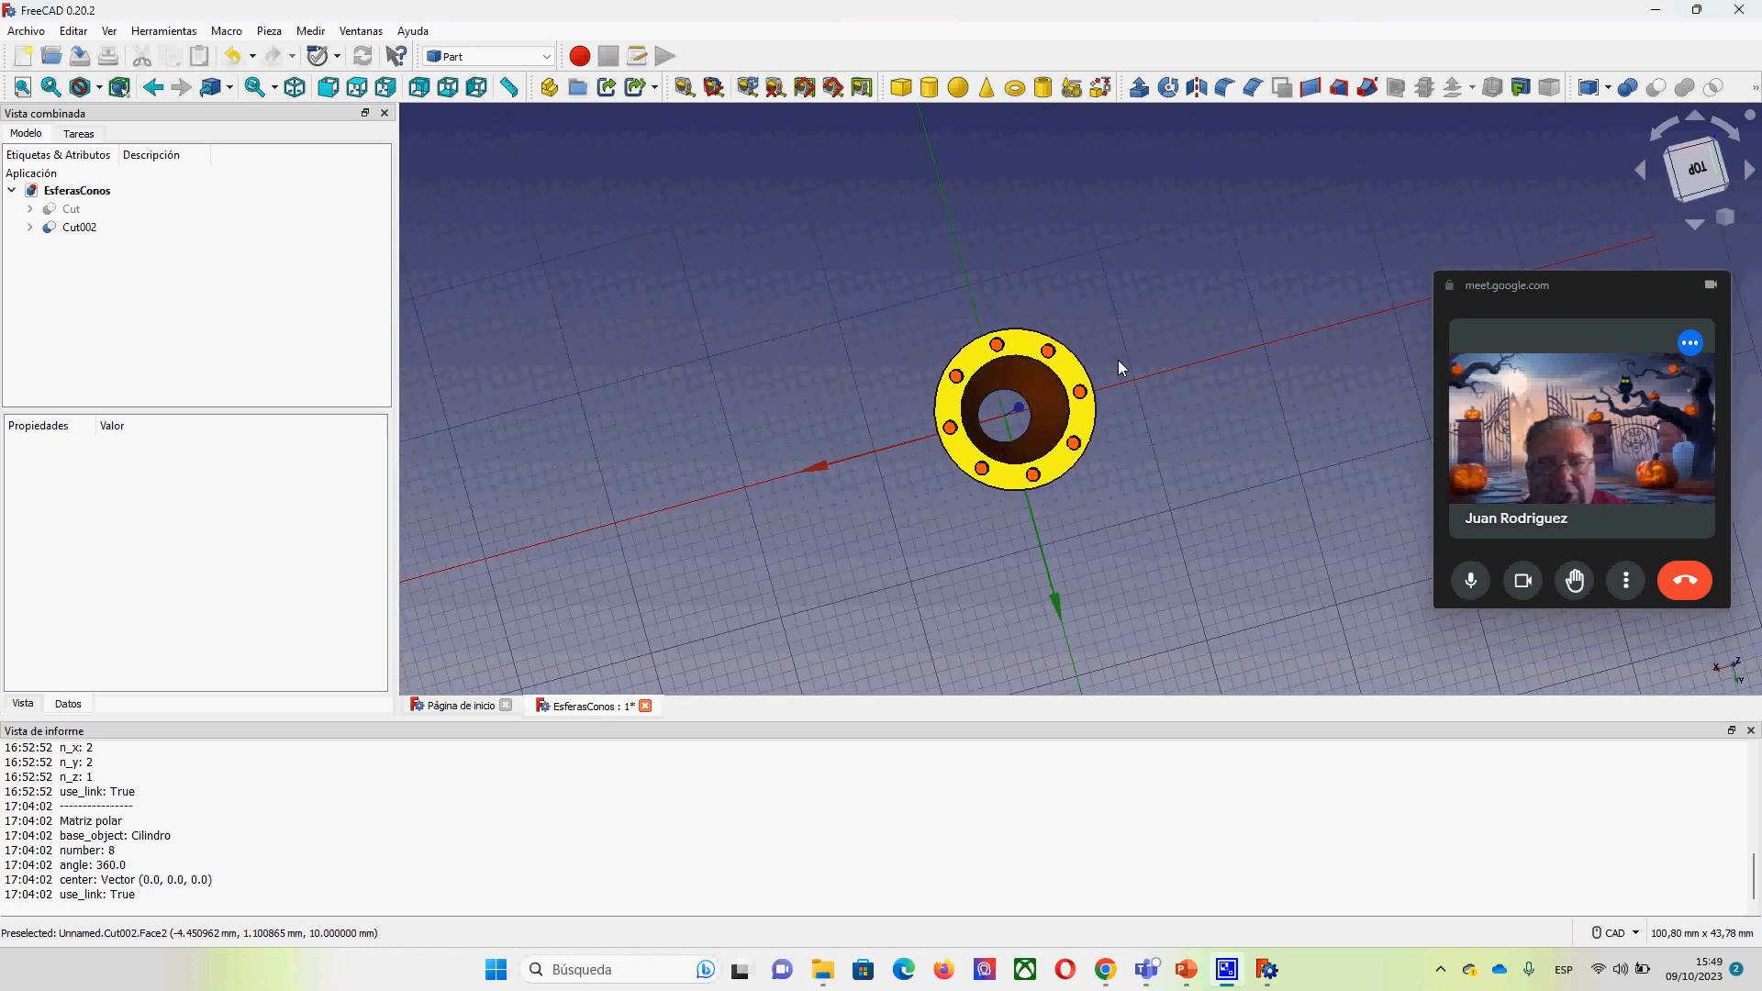